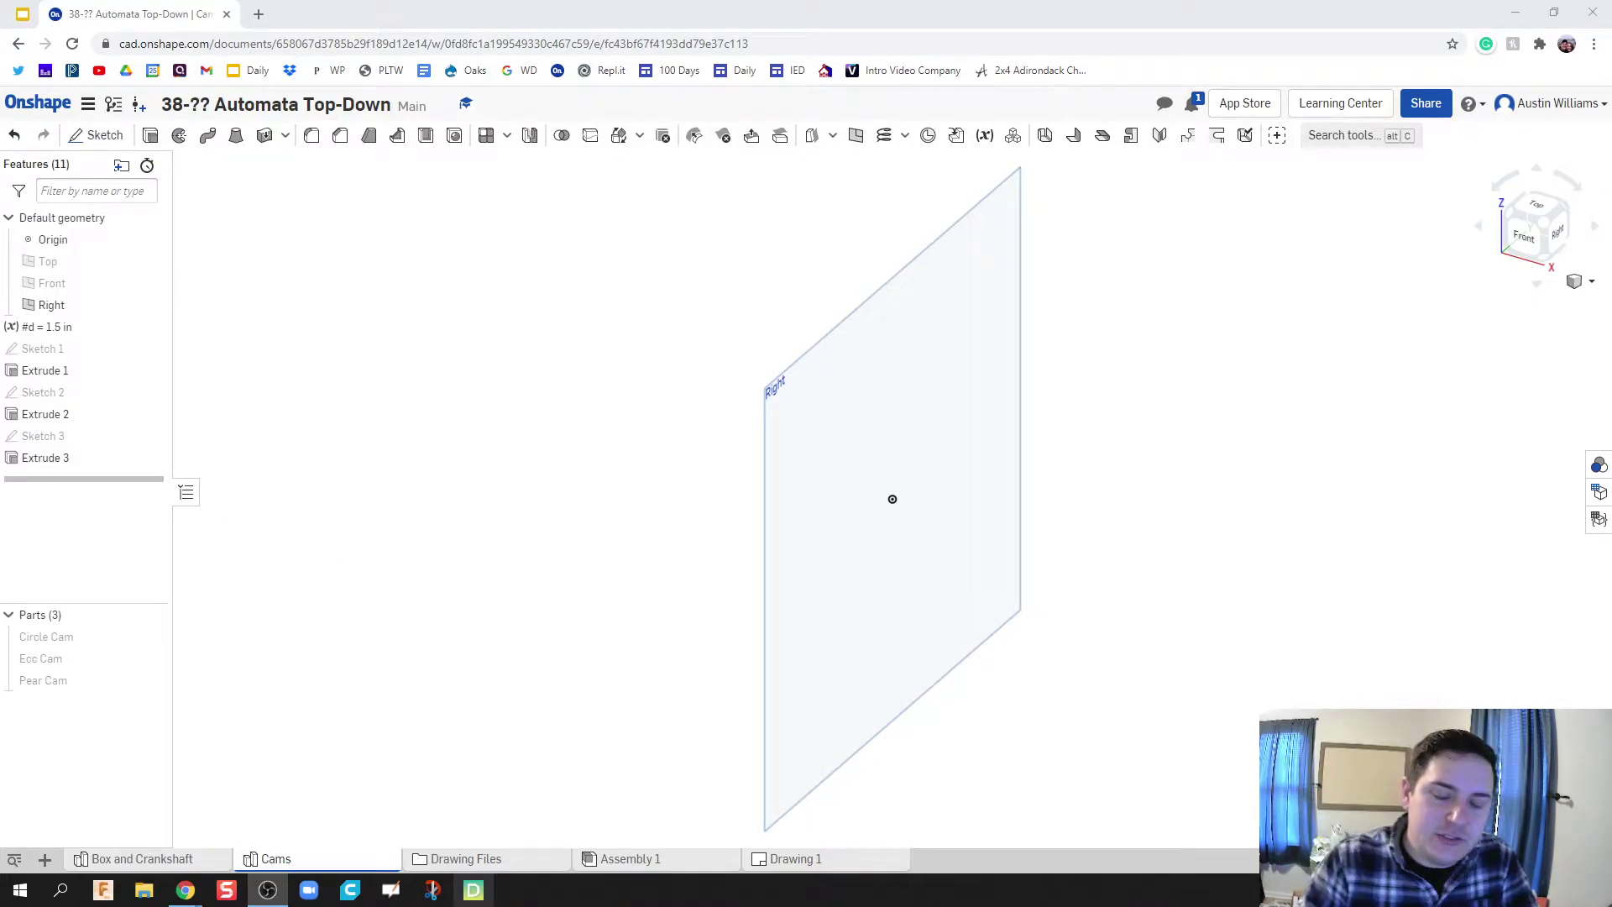
Nudge the view in the Cams part studio before starting Sketch 4
{"action": "right_click_drag", "start_coordinate": [555, 543], "coordinate": [550, 540]}
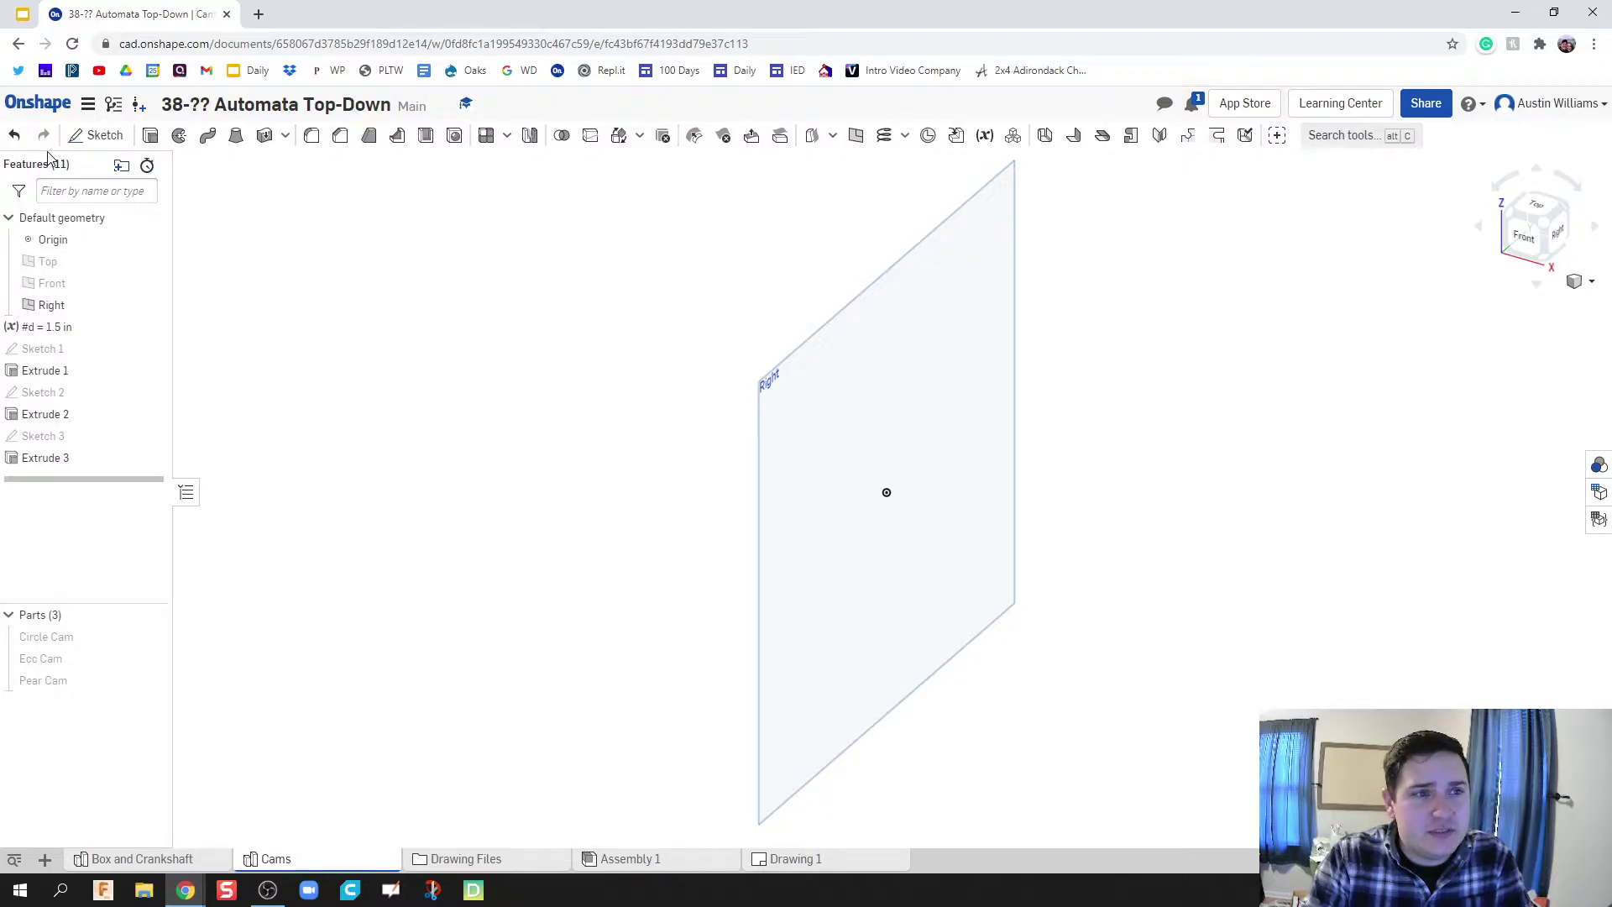
Start Sketch 4 on the Right plane and view it normal to the sketch plane
{"action": "left_click", "coordinate": [96, 136]}
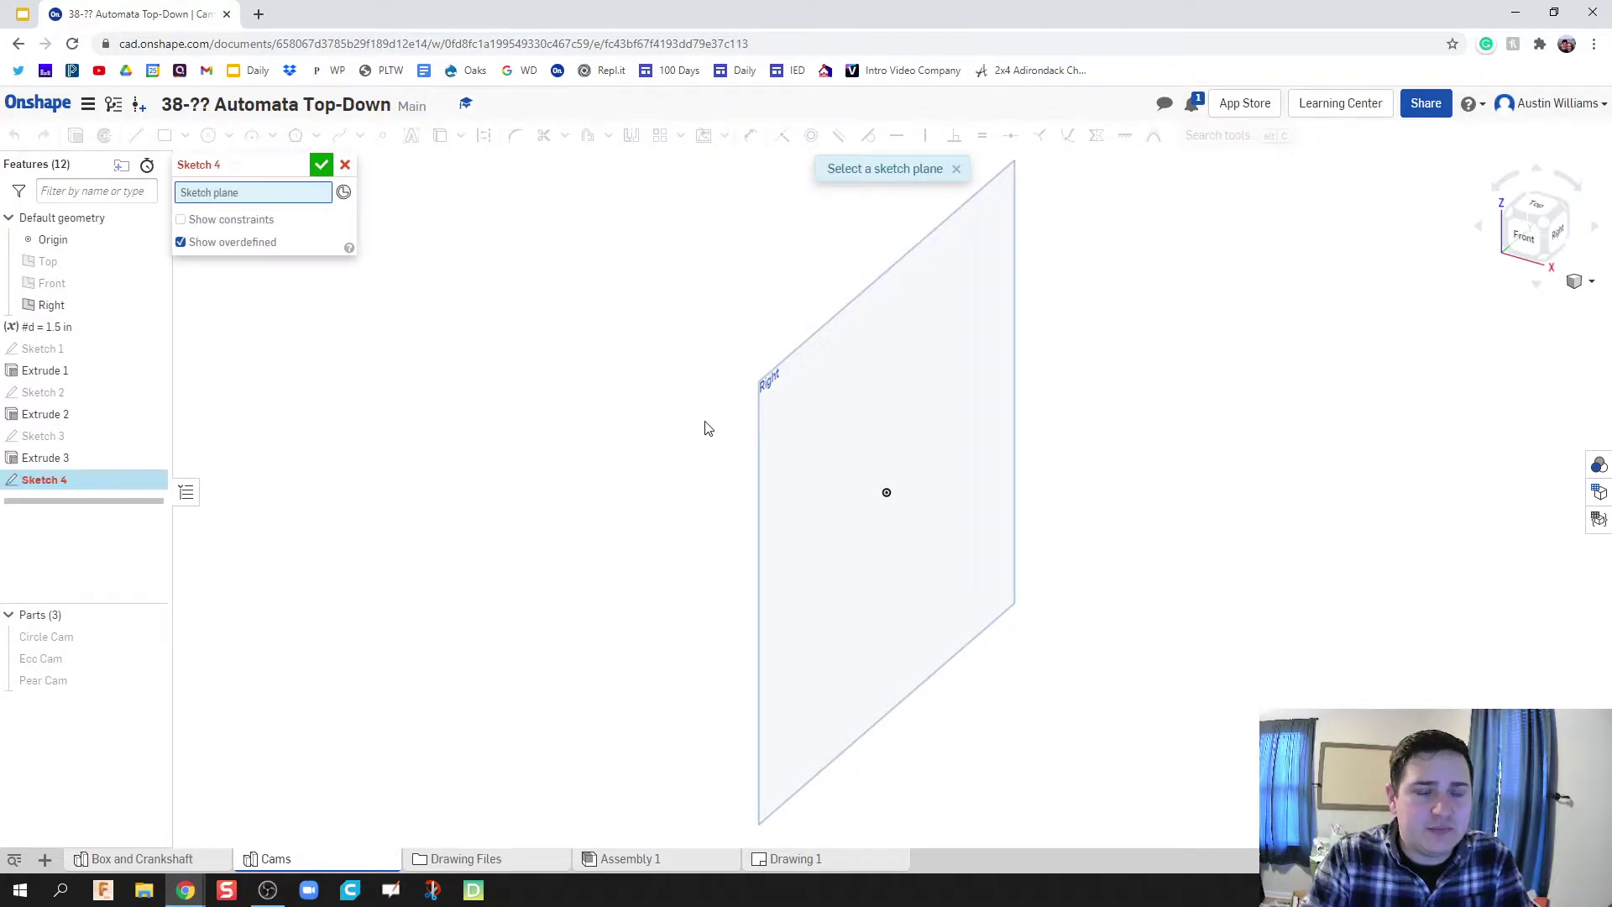
{"action": "left_click", "coordinate": [790, 440]}
{"action": "right_click", "coordinate": [788, 439]}
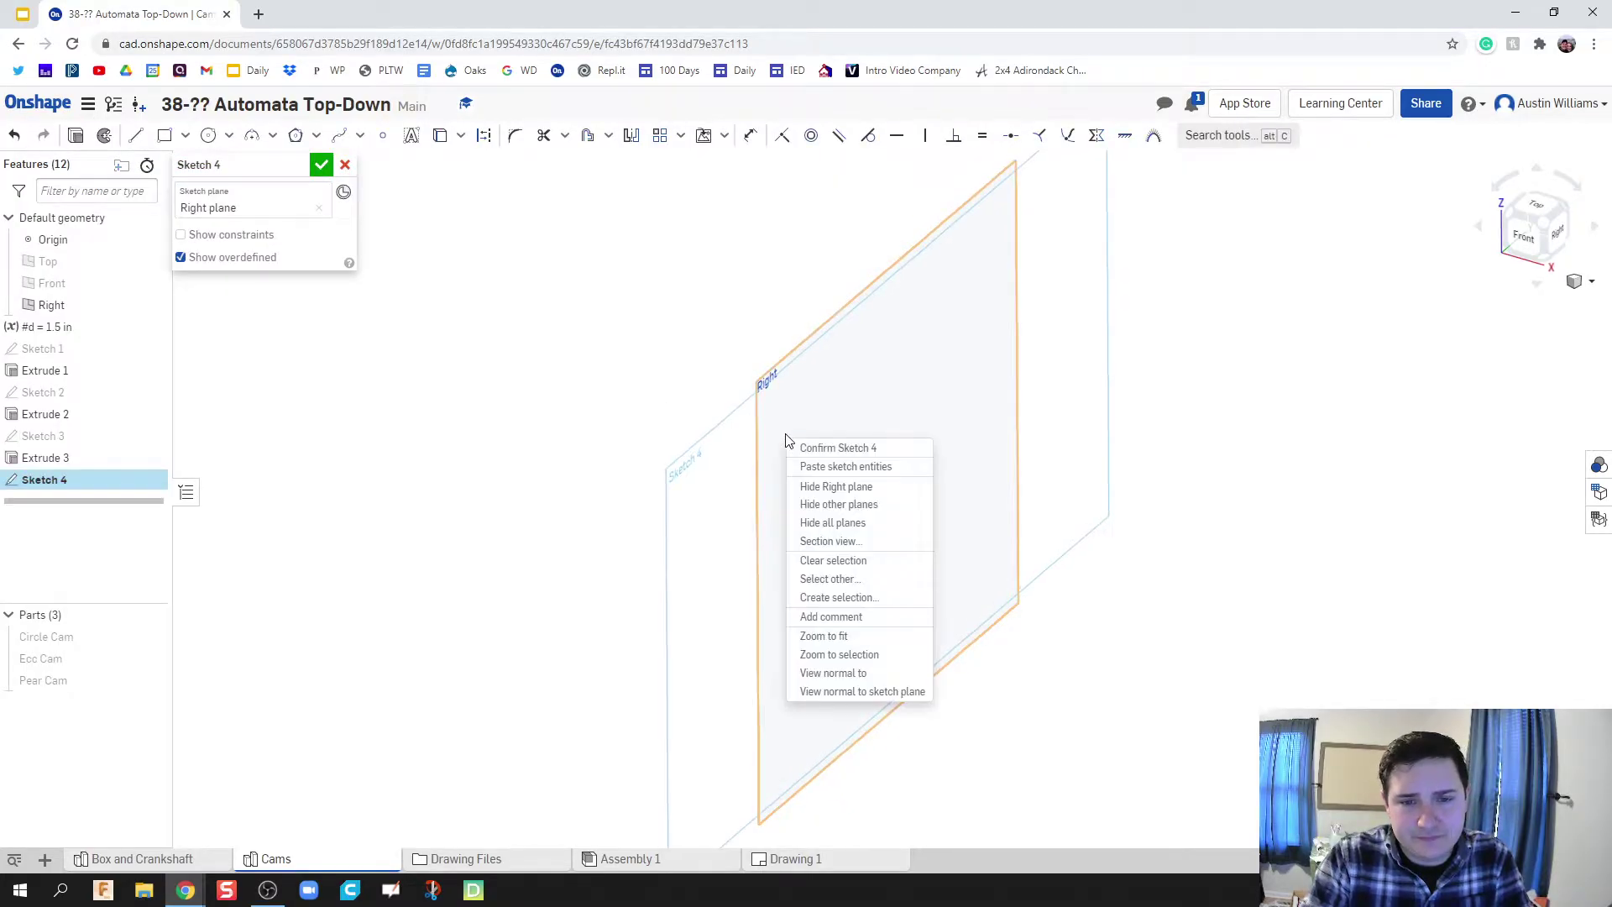
{"action": "left_click", "coordinate": [891, 691]}
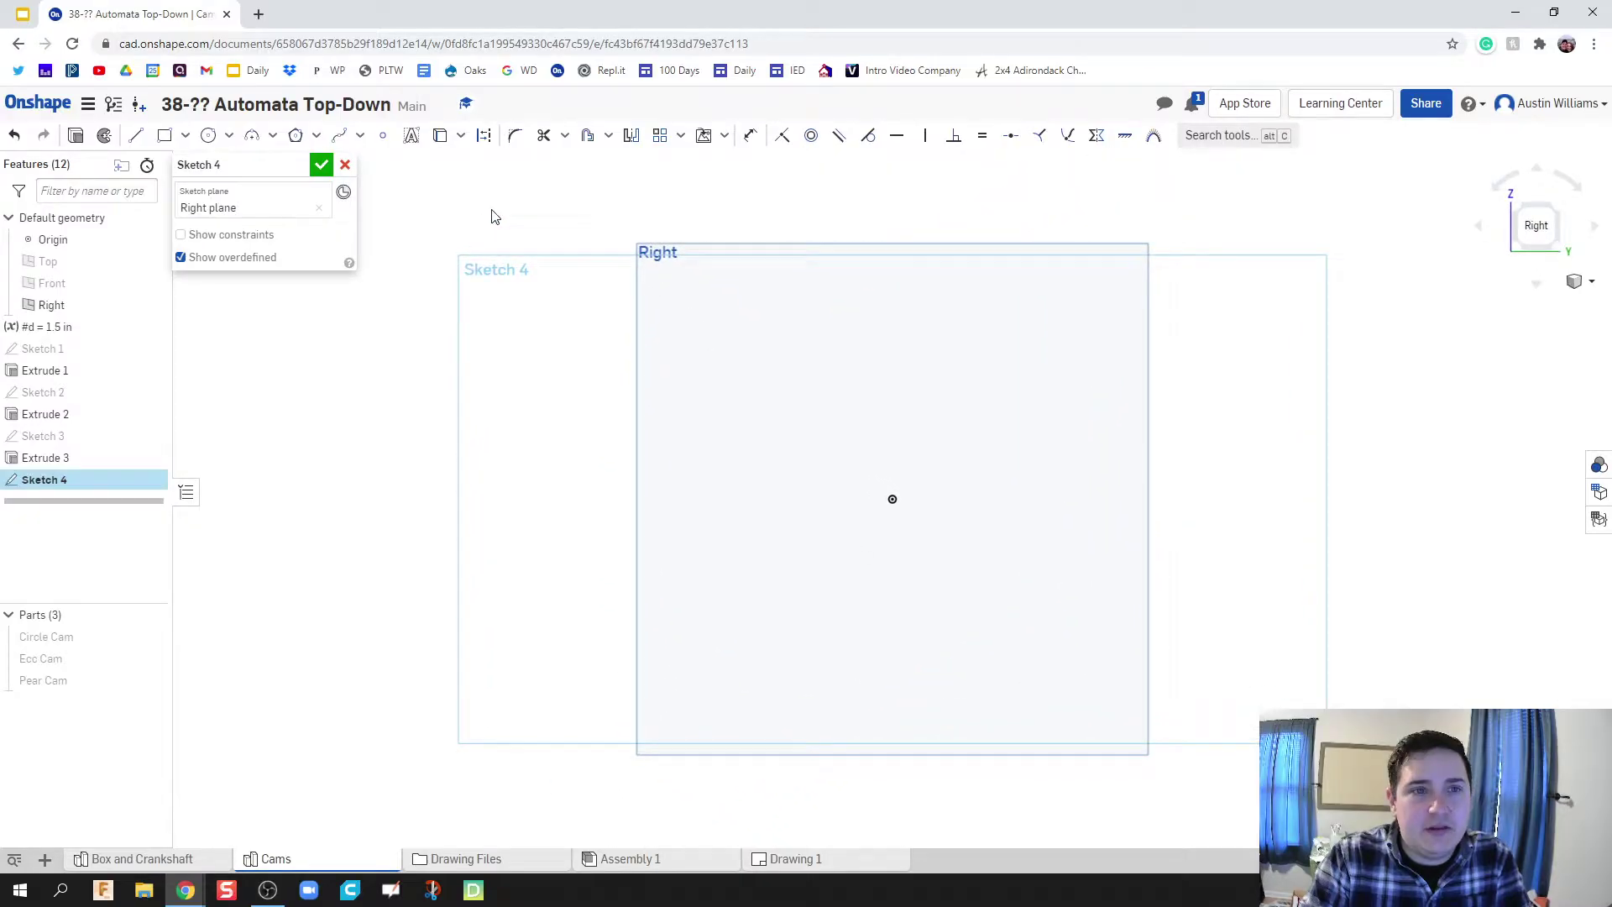
Insert the Hex Cam.png reference image beside the plane and pan to show it
{"action": "left_click", "coordinate": [724, 135]}
{"action": "left_click", "coordinate": [727, 192]}
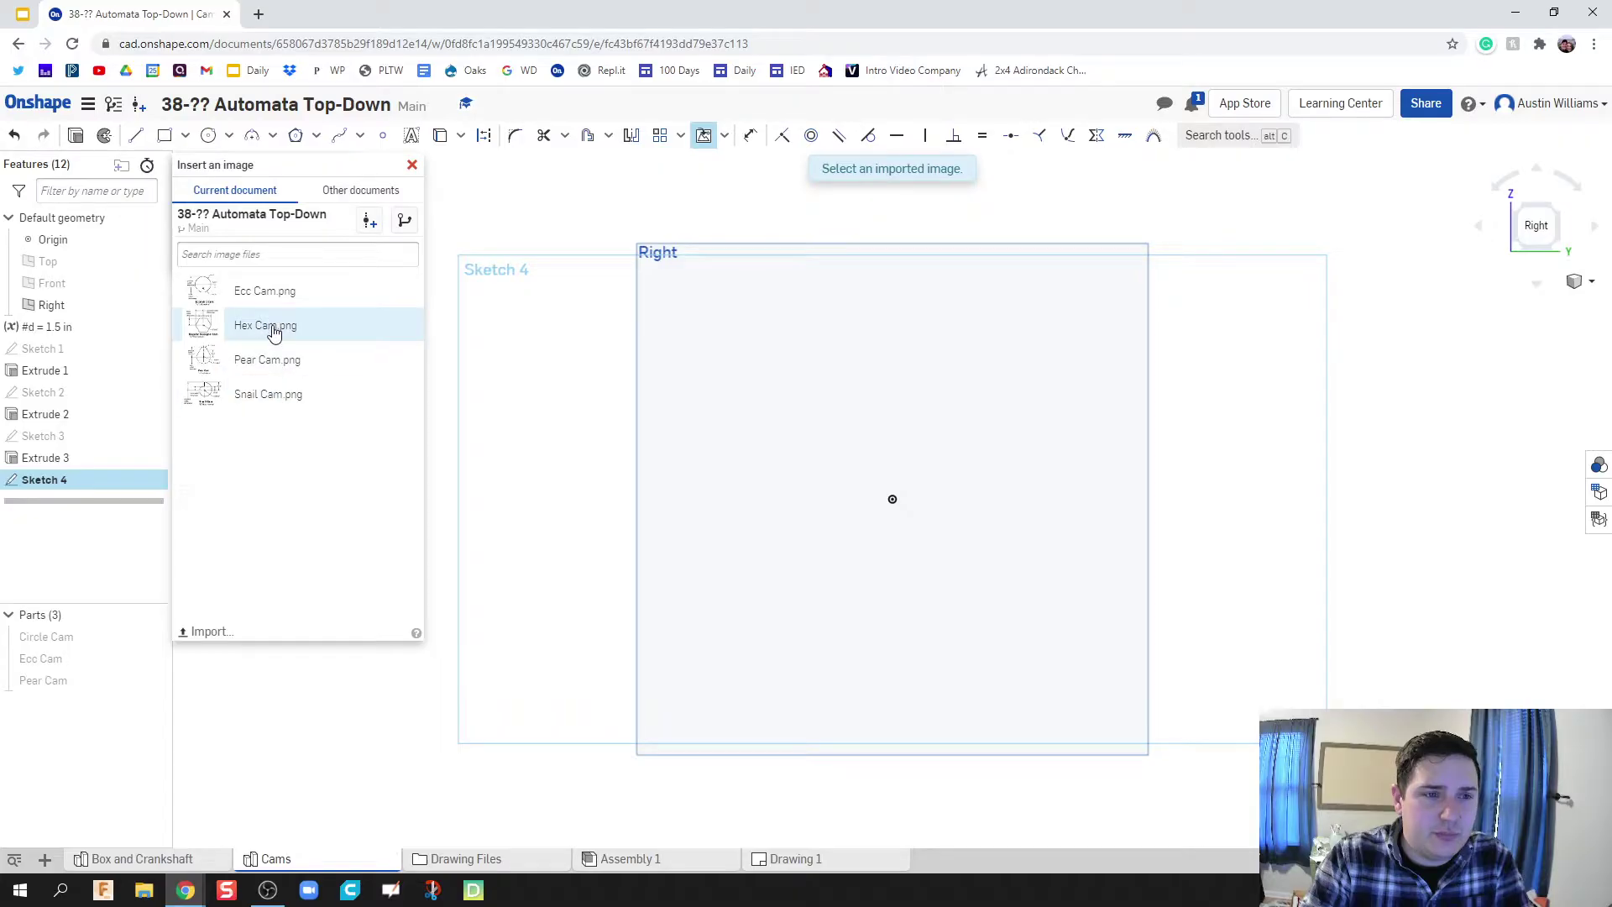
{"action": "left_click", "coordinate": [274, 330]}
{"action": "left_click", "coordinate": [1215, 322]}
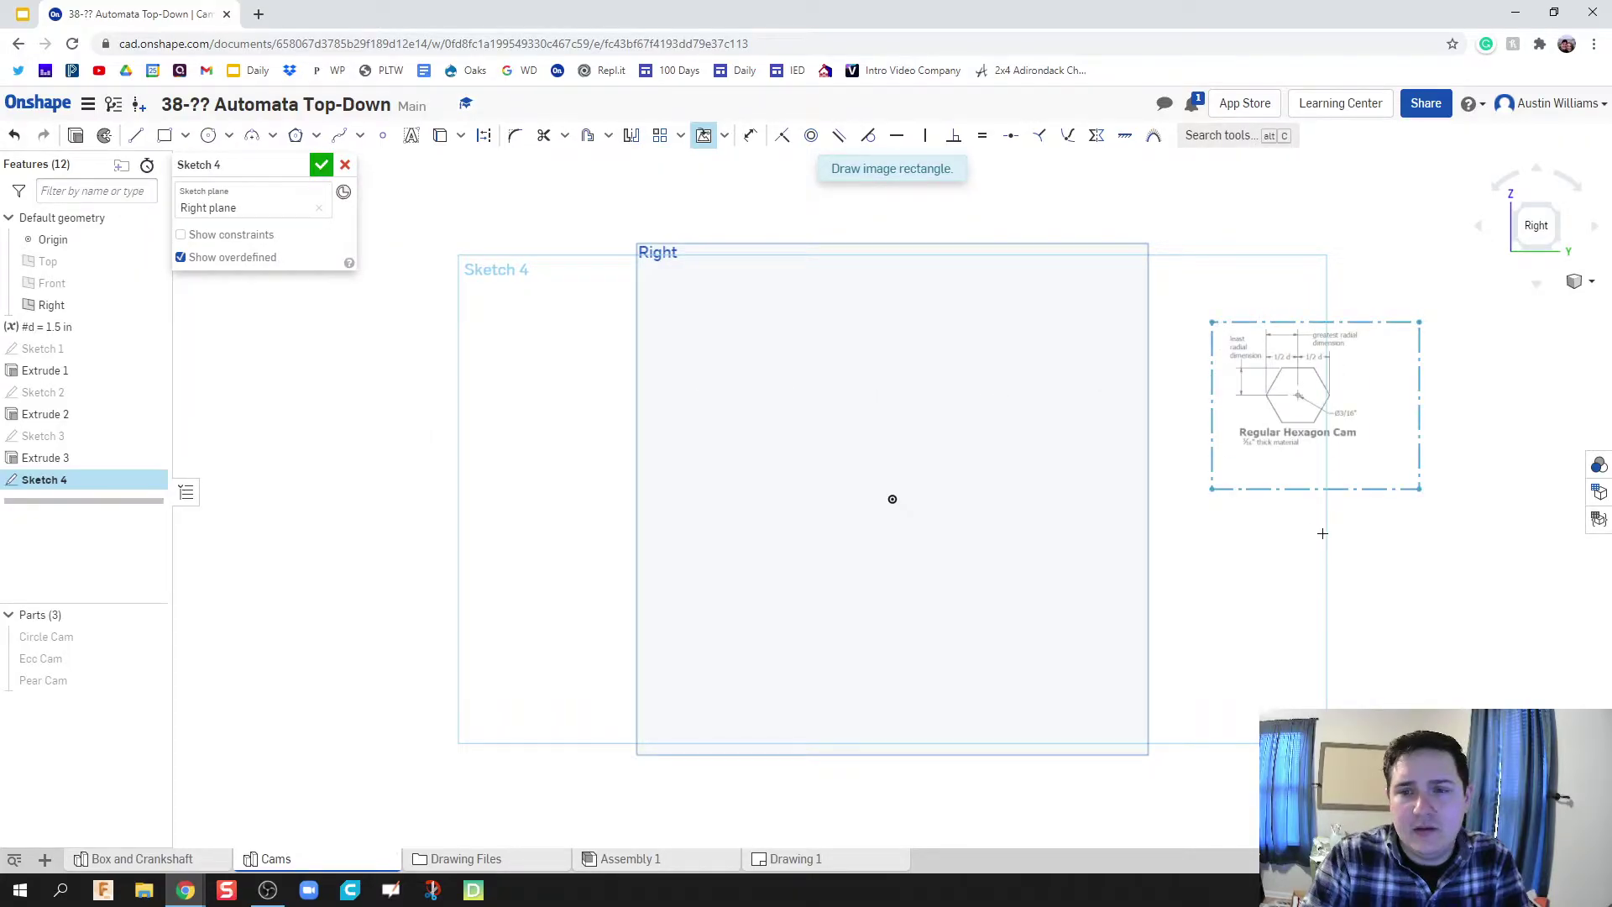
{"action": "left_click", "coordinate": [1606, 678]}
{"action": "middle_click_drag", "start_coordinate": [1413, 729], "coordinate": [1223, 709]}
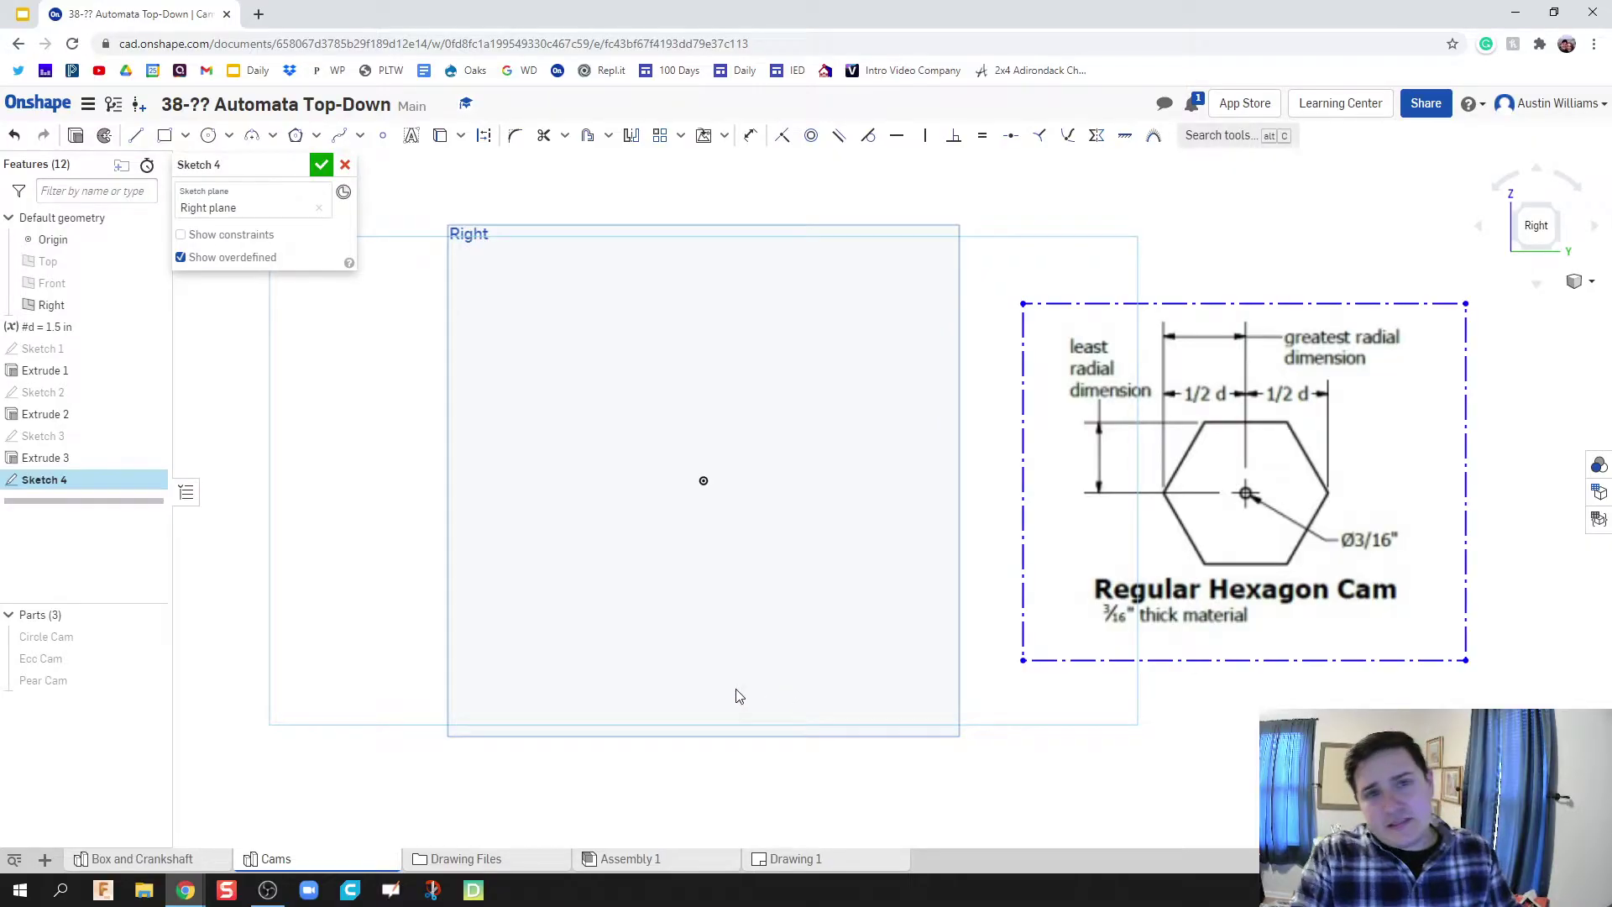
Draw a circle at the origin with a 3/16 in diameter
{"action": "key", "text": "c"}
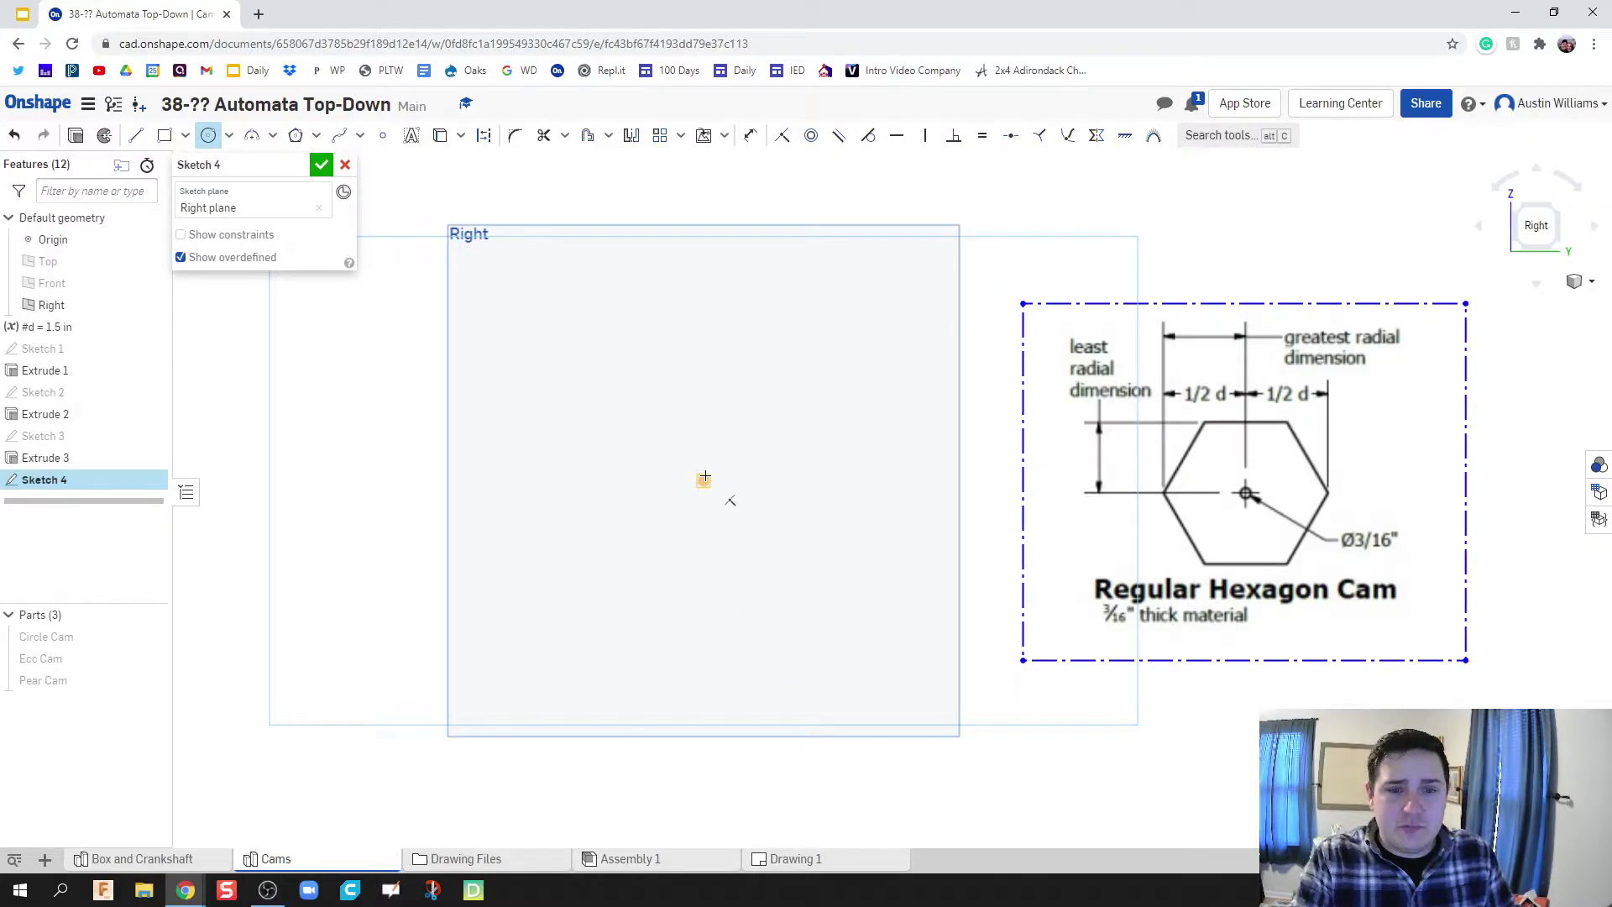
{"action": "left_click", "coordinate": [703, 480]}
{"action": "left_click", "coordinate": [733, 507]}
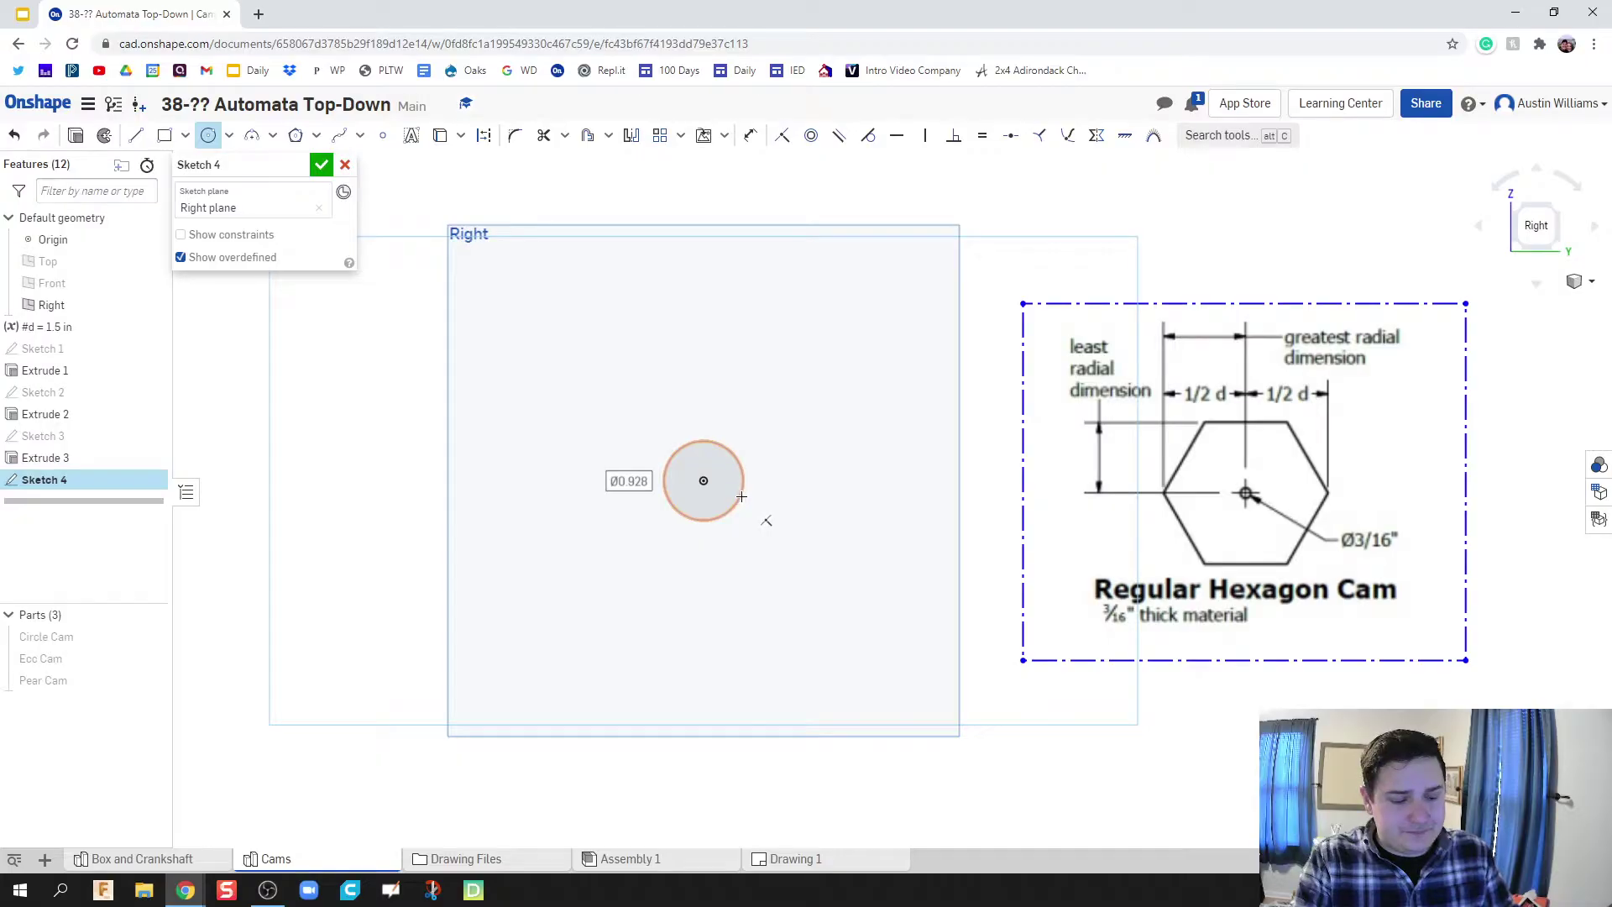
{"action": "key", "text": "d"}
{"action": "left_click", "coordinate": [741, 491]}
{"action": "left_click", "coordinate": [751, 501]}
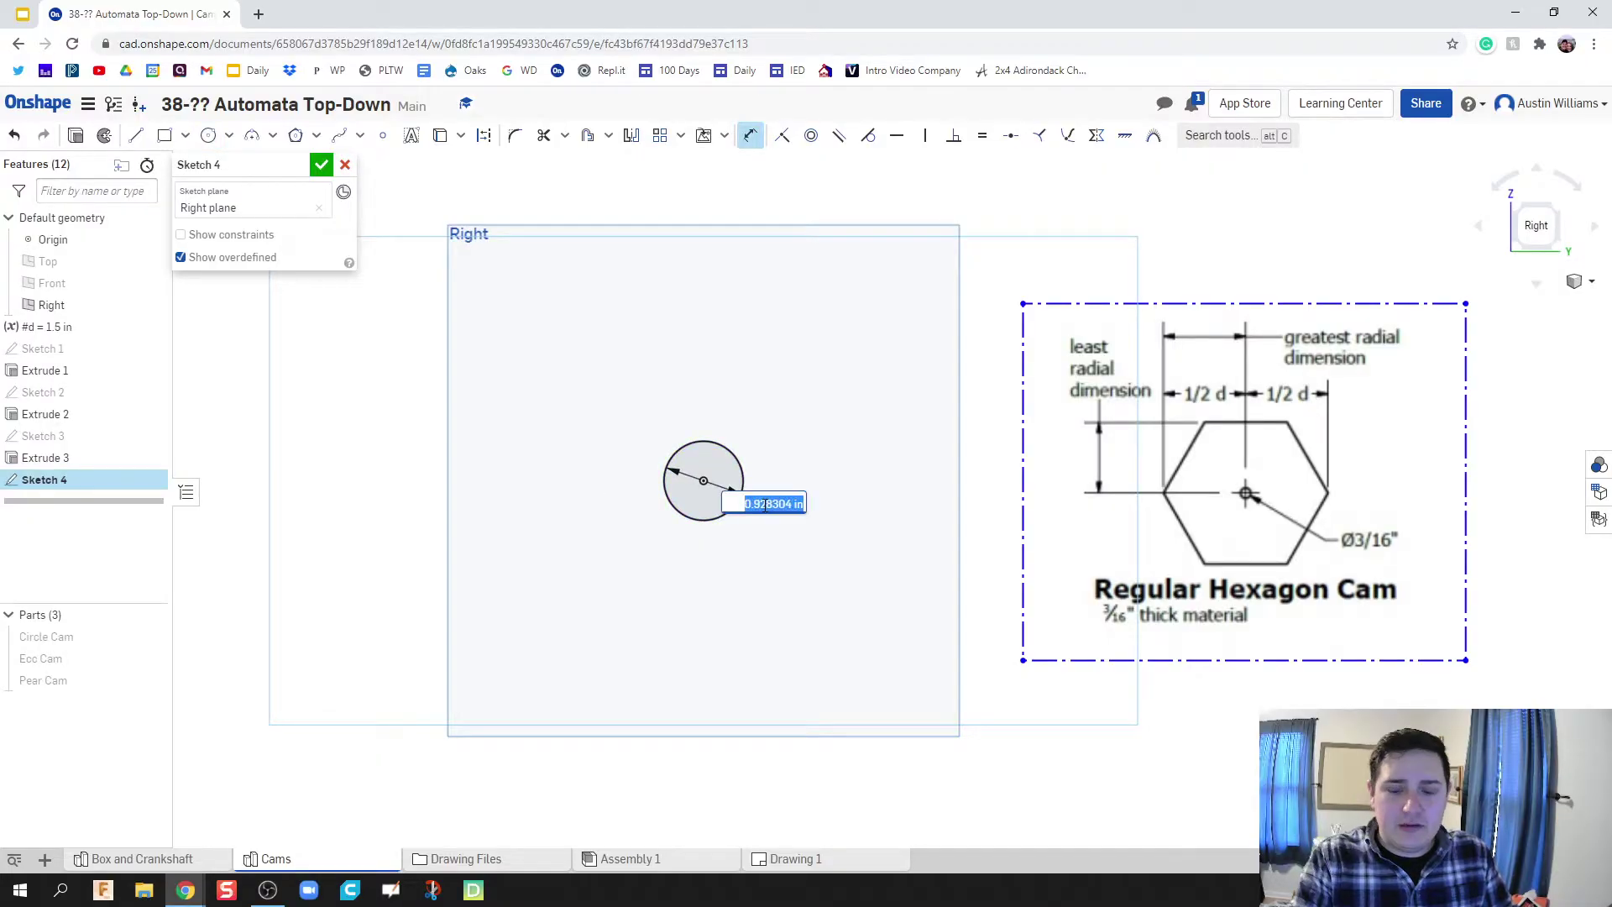
{"action": "type", "text": "3/16"}
{"action": "key", "text": "Return"}
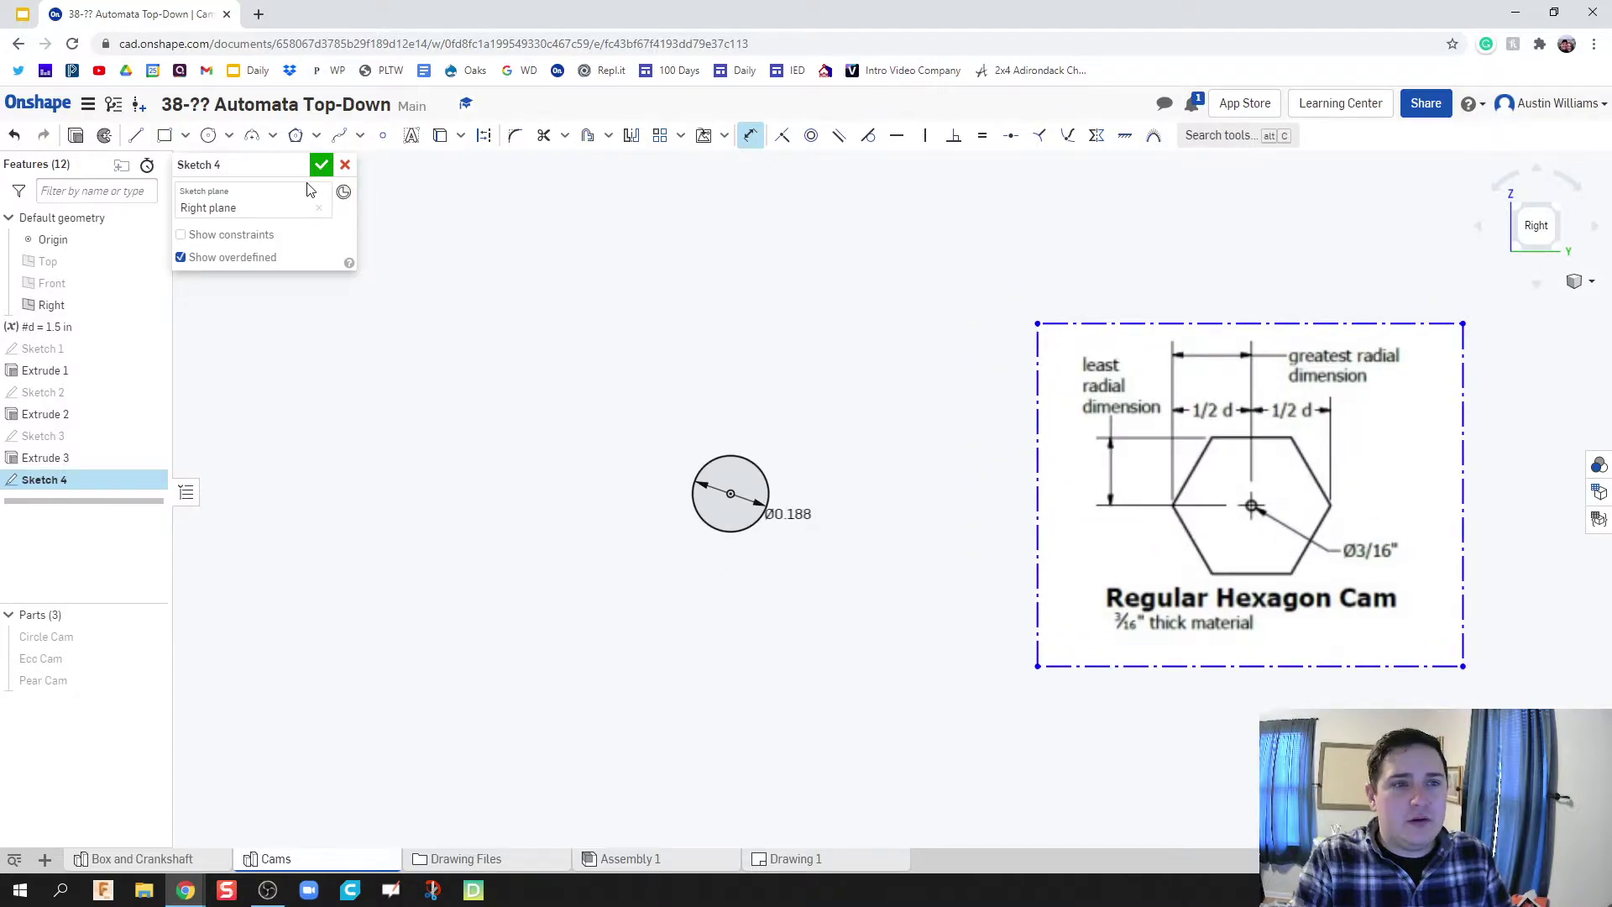
Draw a hexagon around the circle, dimensioning vertex-to-centre as 0.5*#d
{"action": "left_click", "coordinate": [296, 135]}
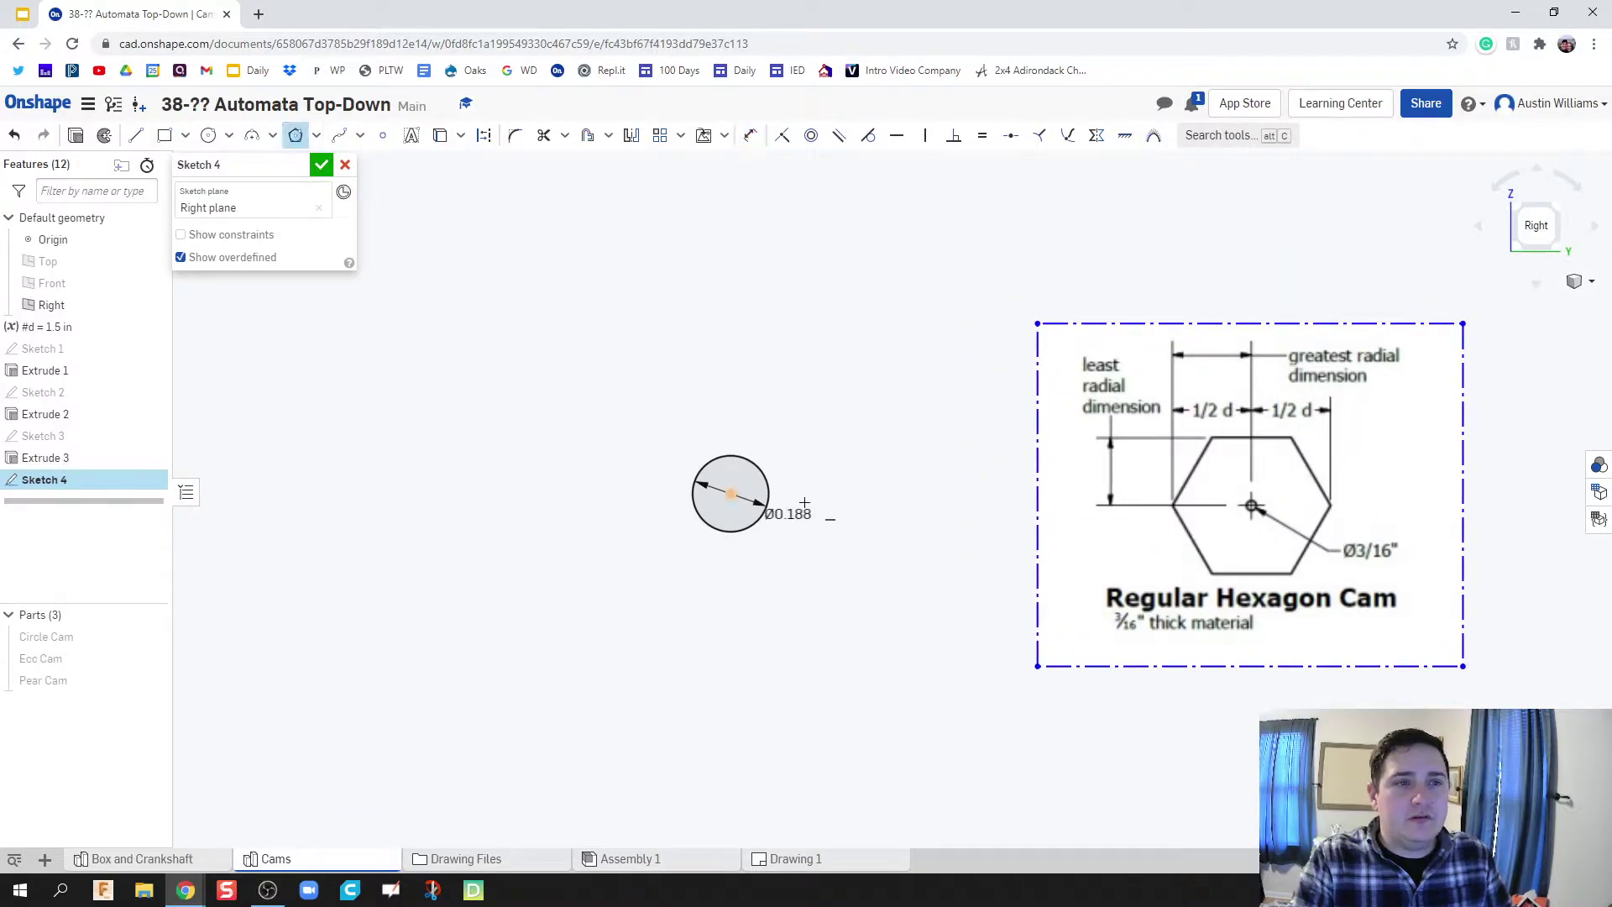
{"action": "left_click", "coordinate": [731, 495]}
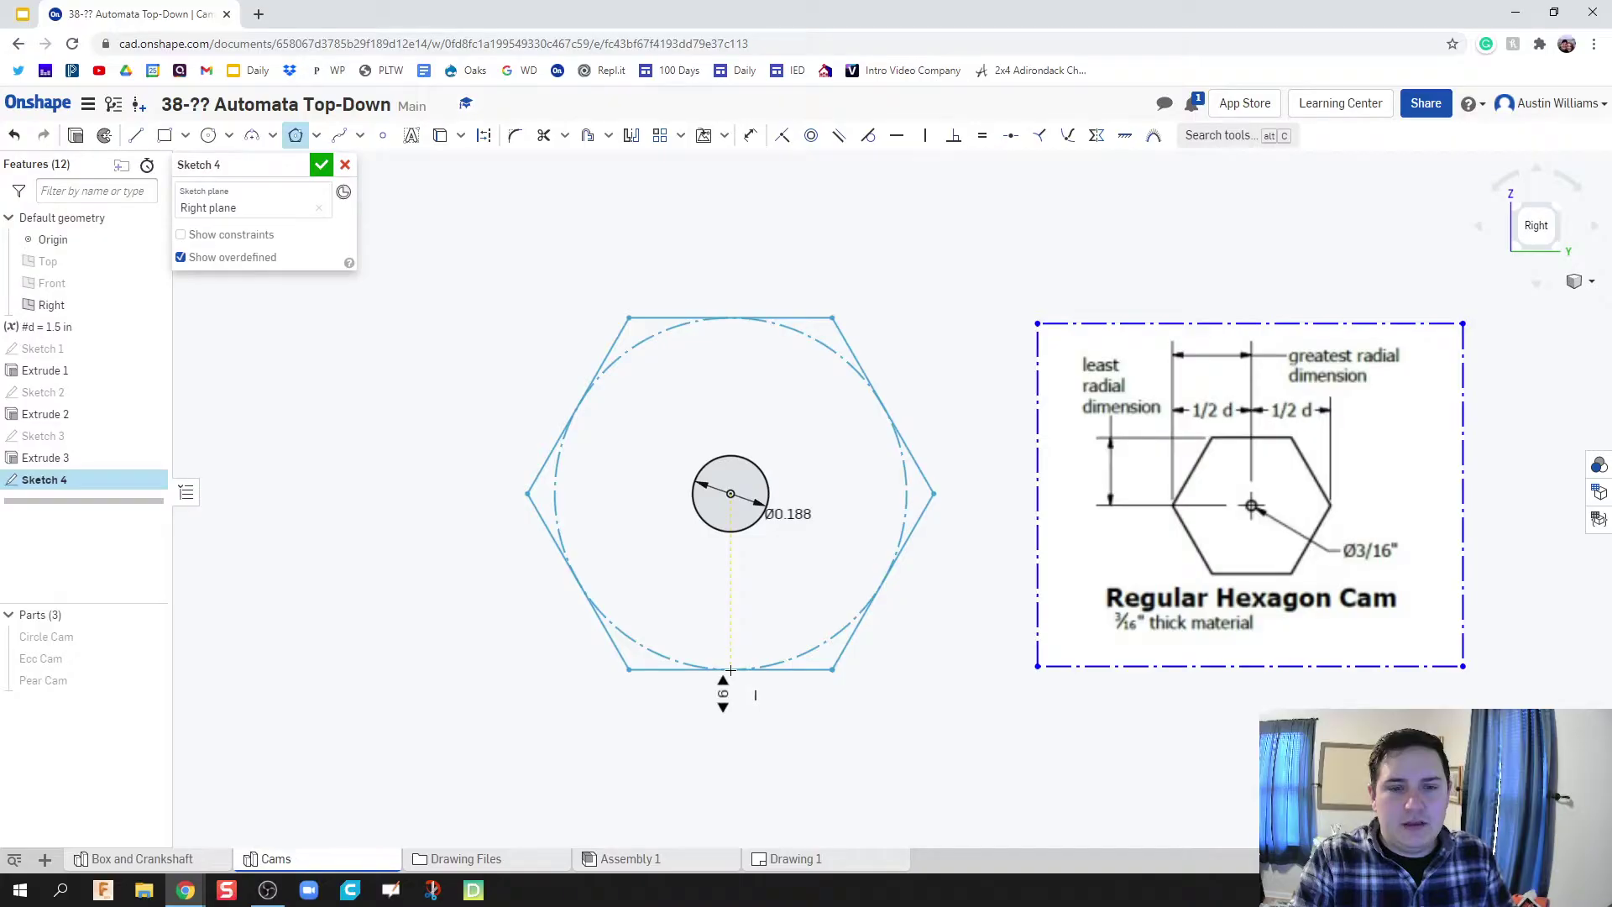
{"action": "left_click", "coordinate": [731, 670]}
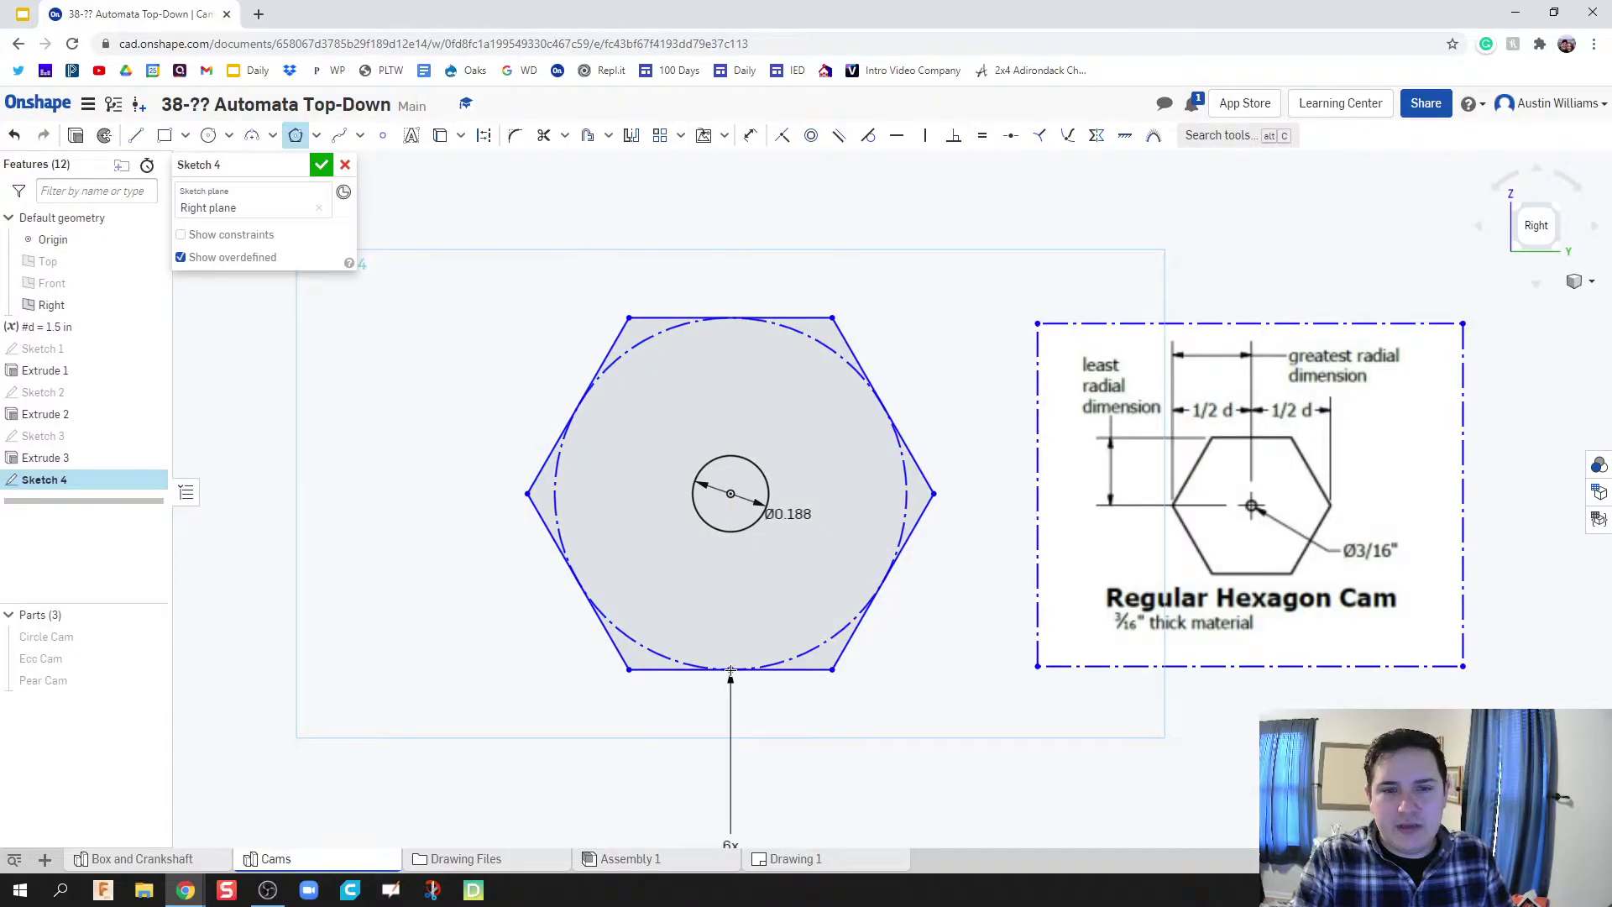
{"action": "key", "text": "d"}
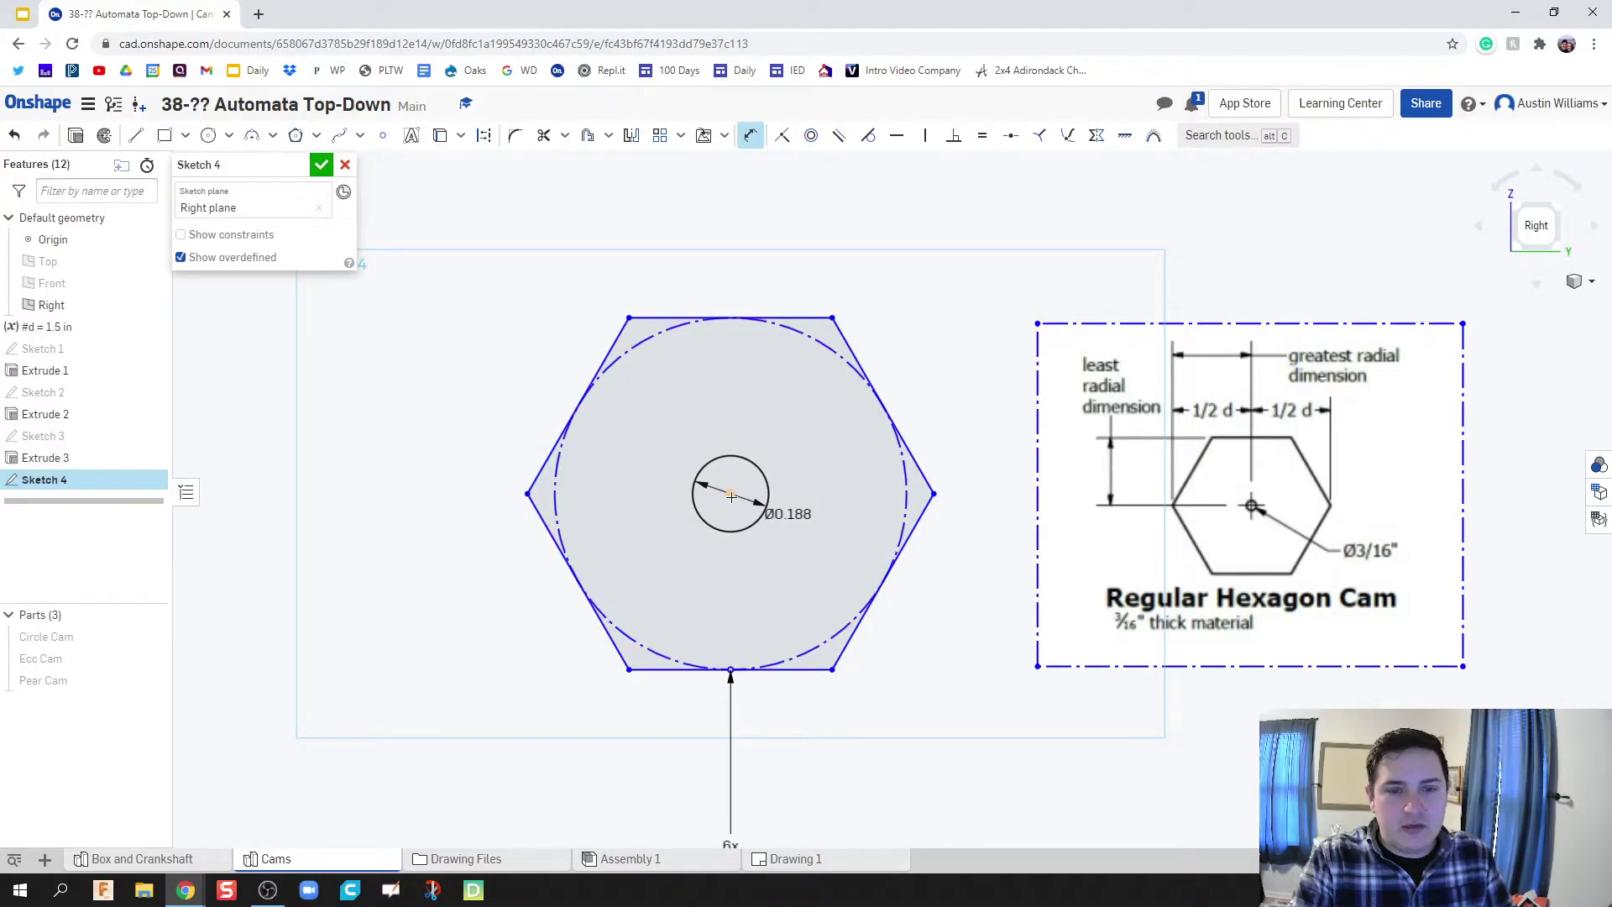
{"action": "left_click", "coordinate": [528, 494]}
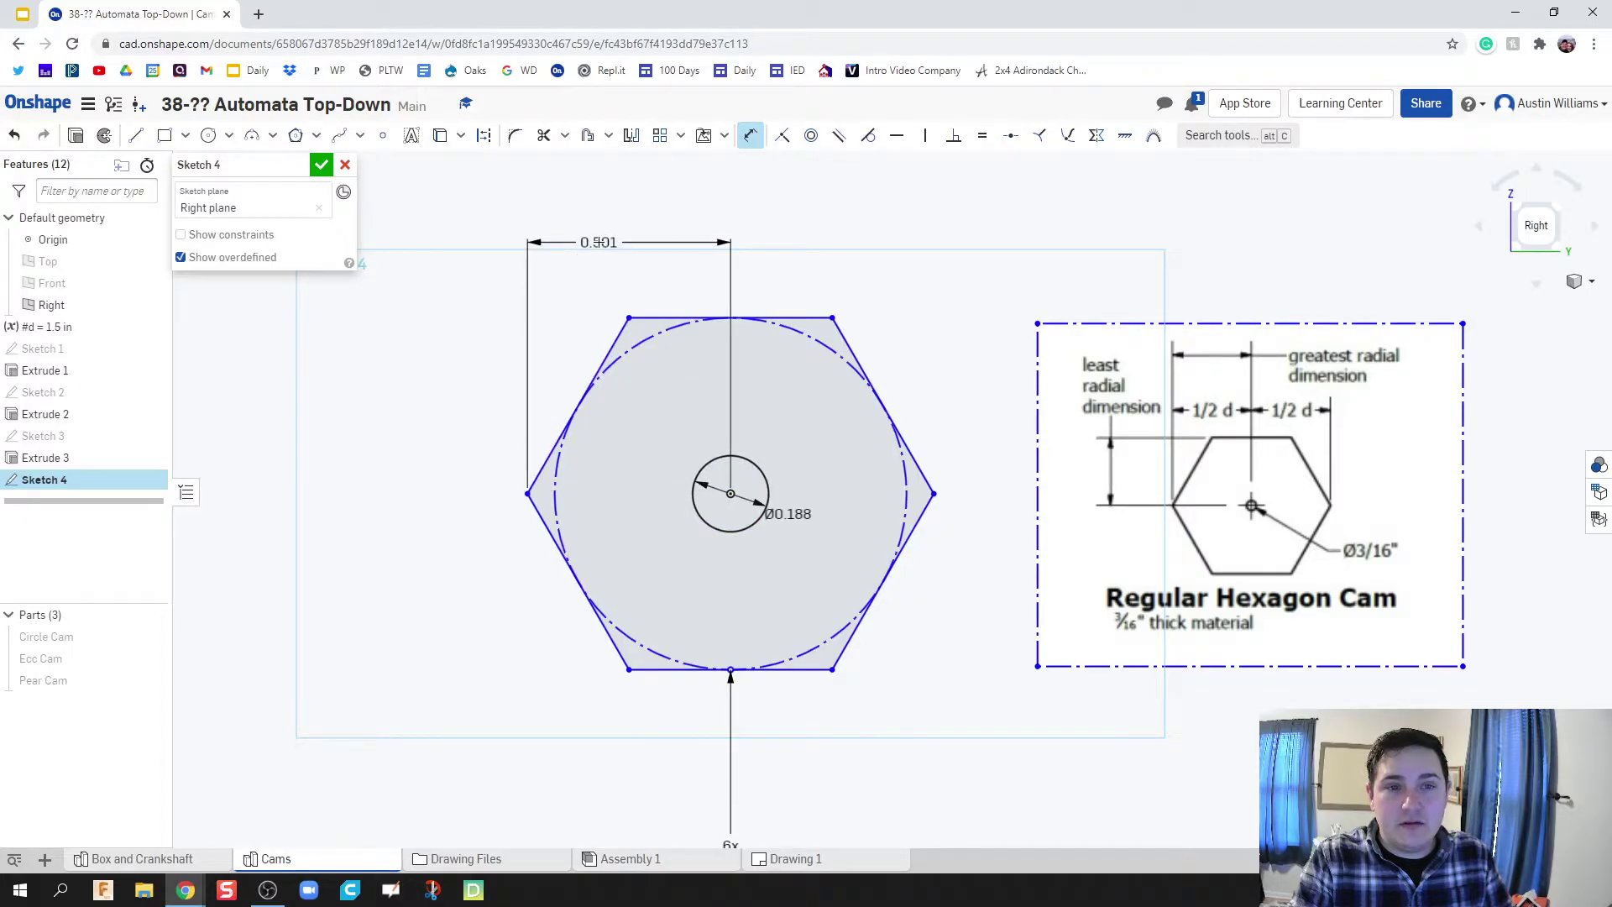
{"action": "left_click", "coordinate": [603, 243]}
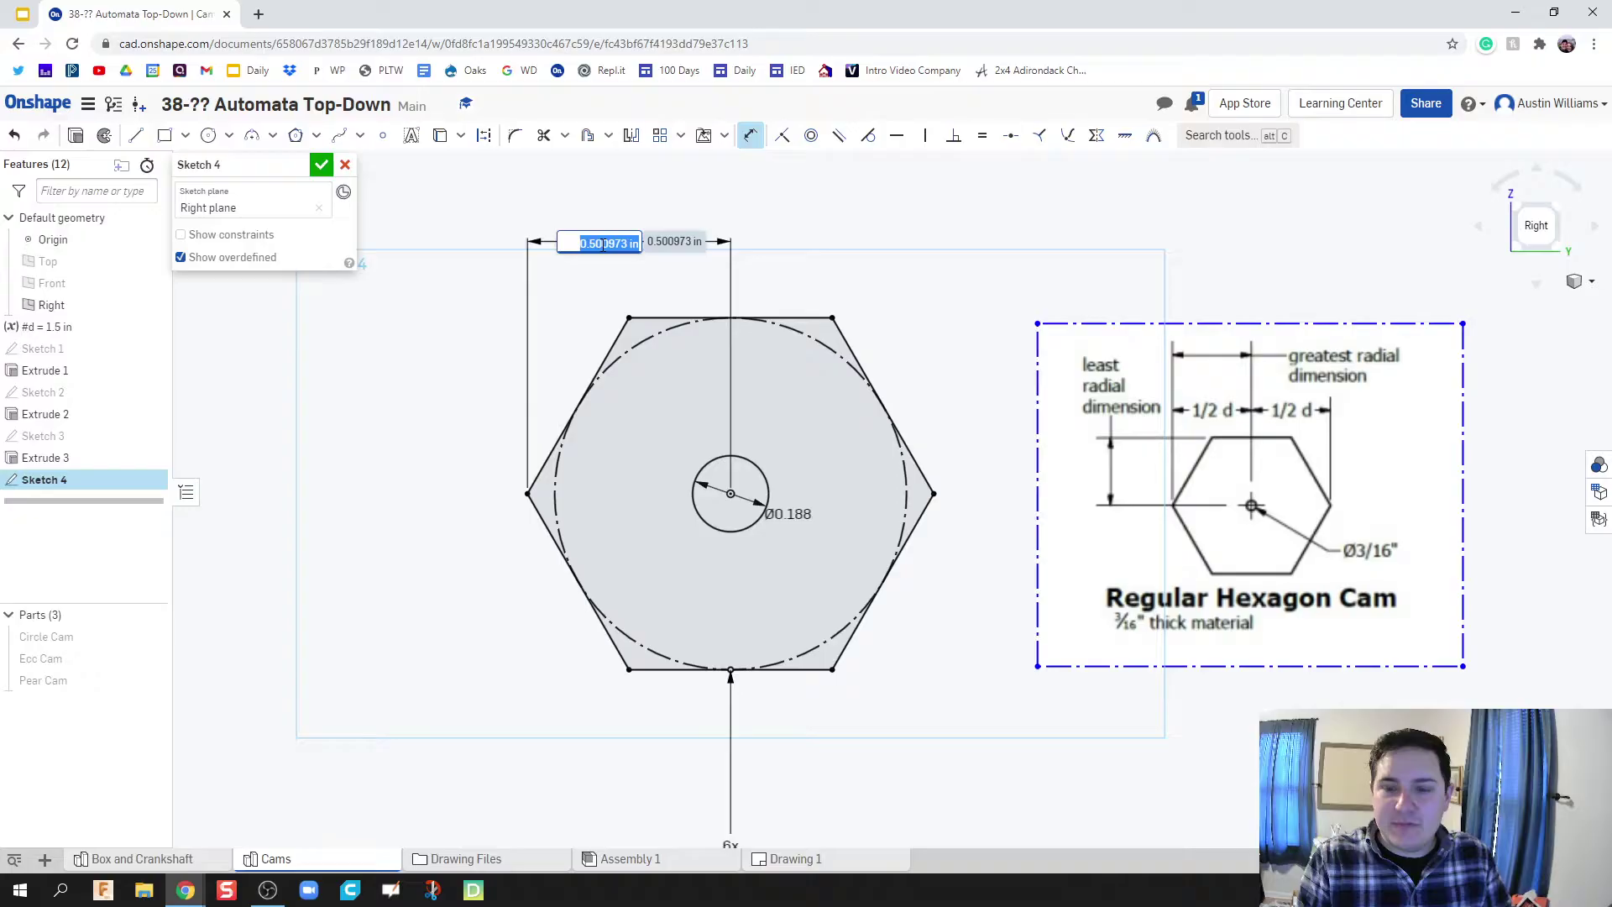
{"action": "type", "text": "0.5"}
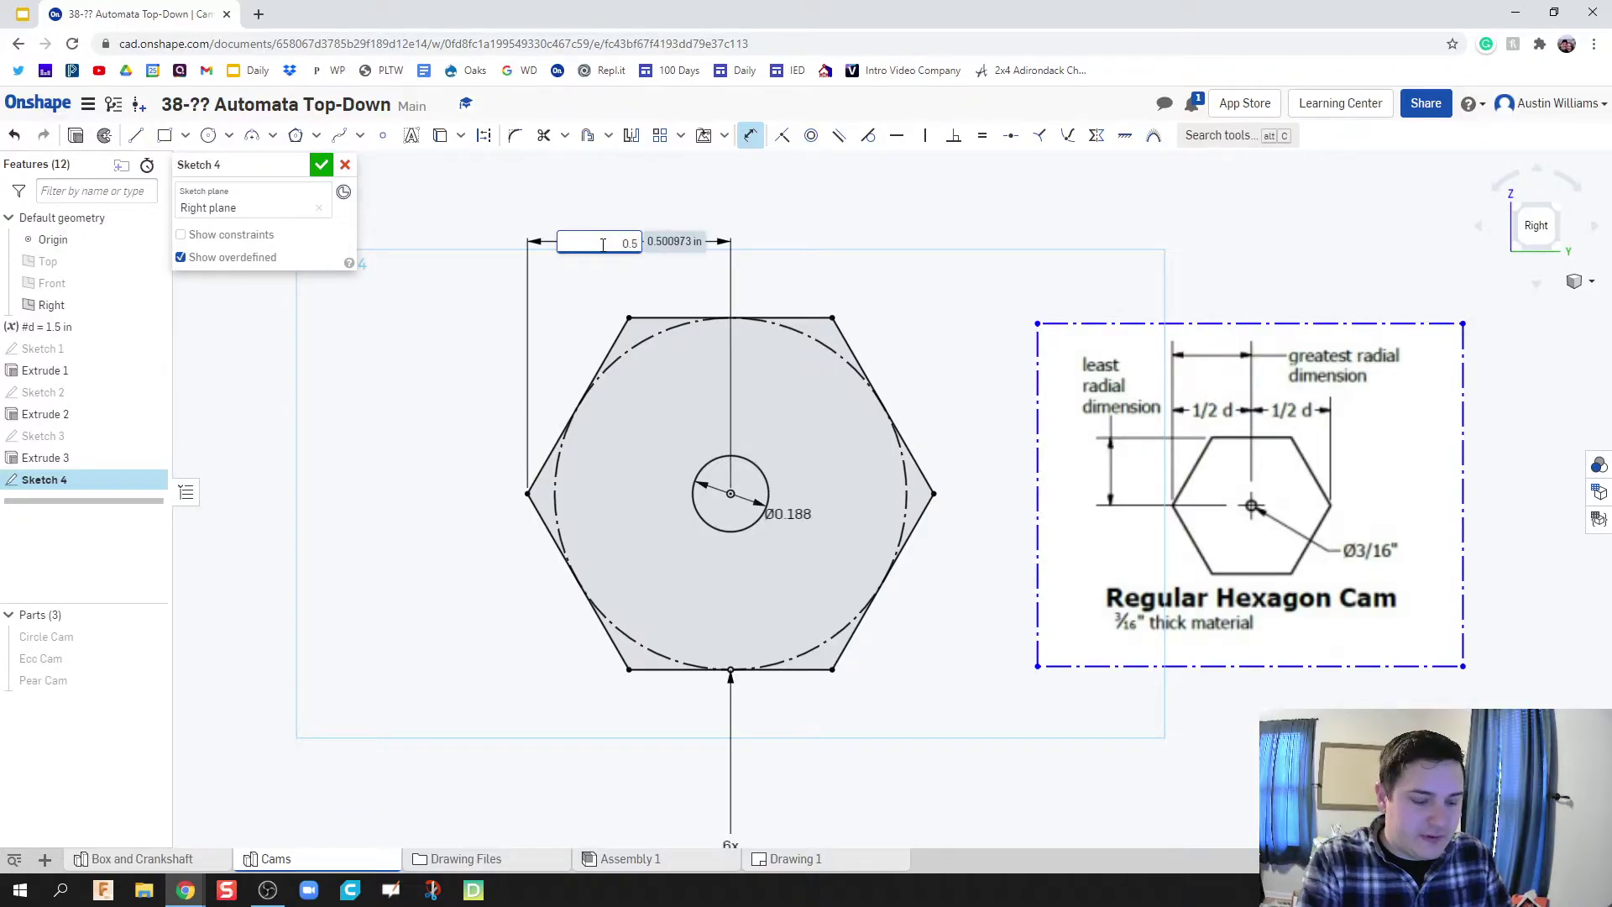
{"action": "type", "text": "*d"}
{"action": "key", "text": "Return"}
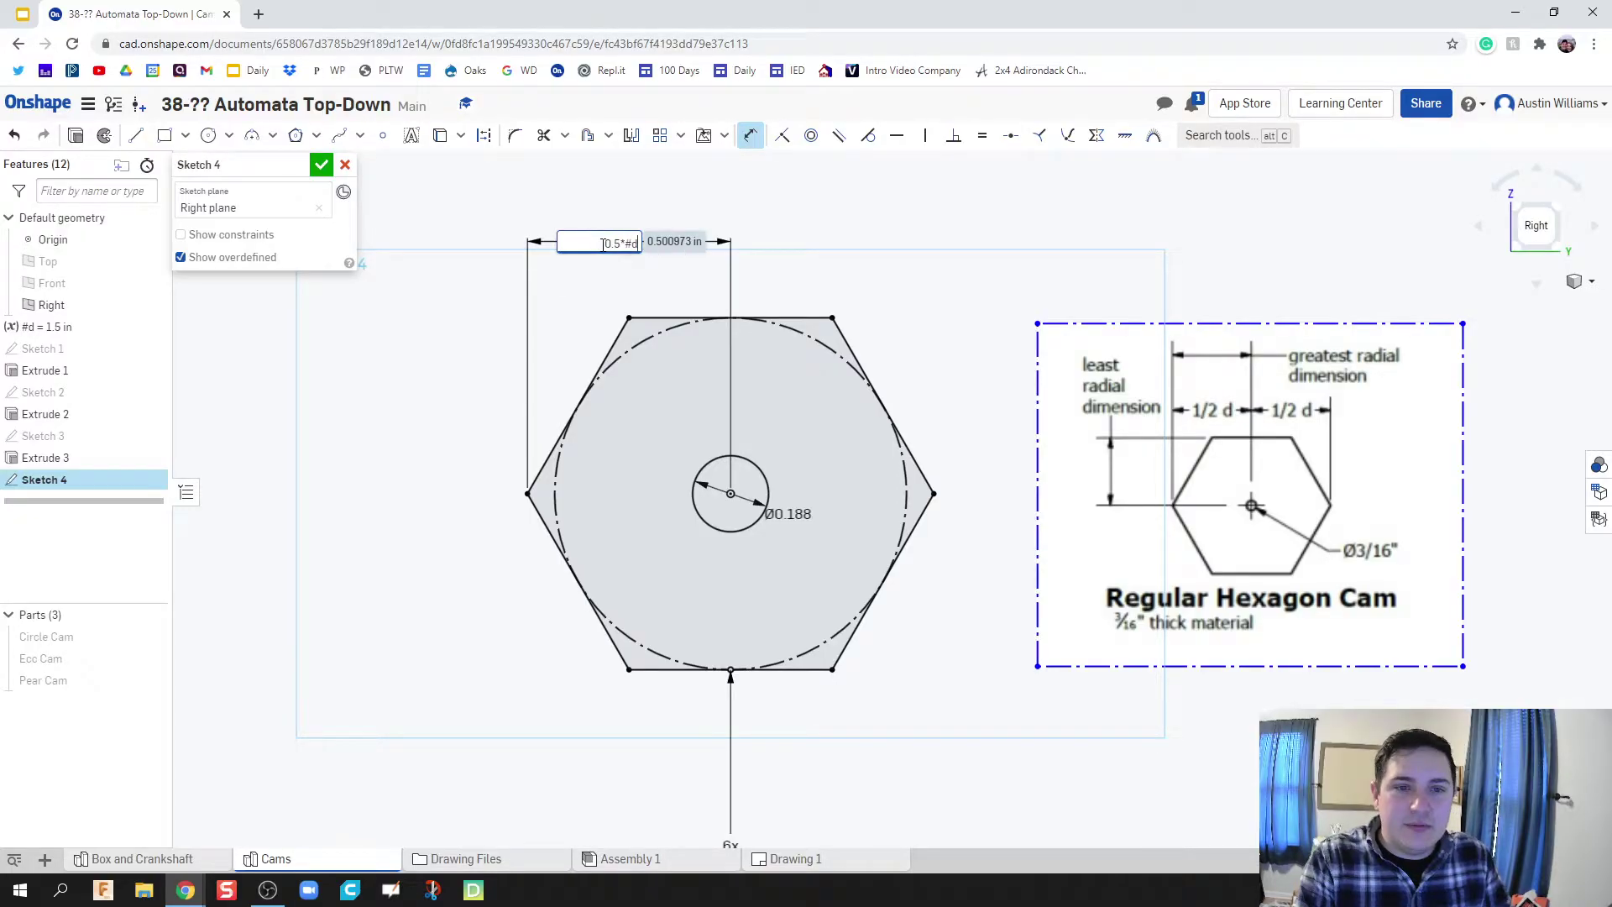
{"action": "key", "text": "Return"}
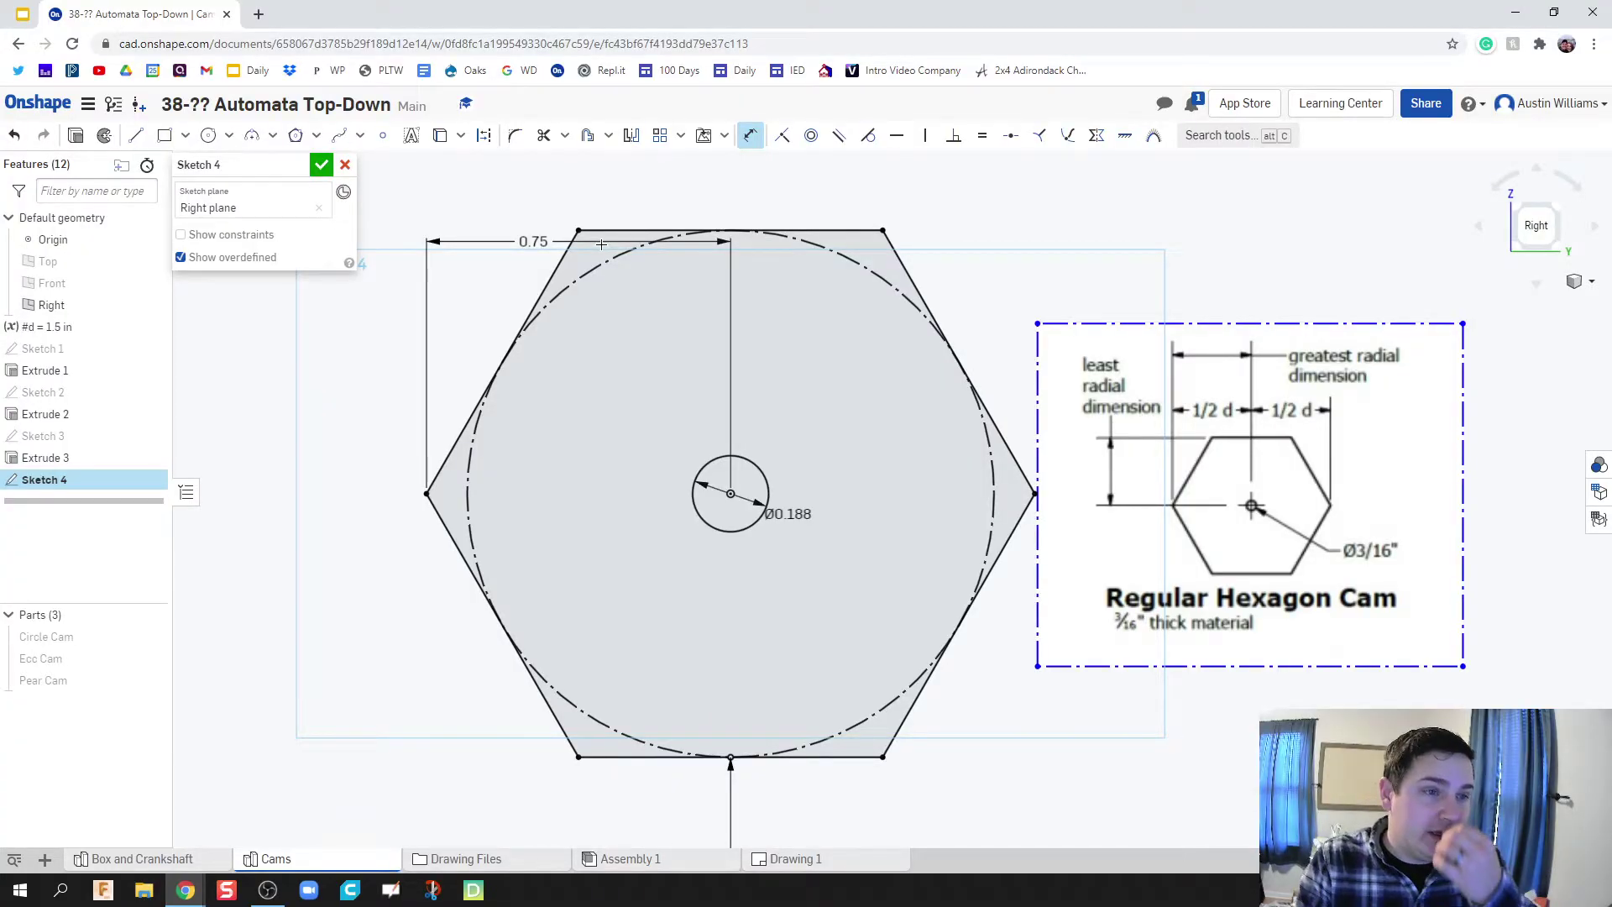
Finish the hexagon sketch and extrude it 3/16 in deep
{"action": "left_click", "coordinate": [321, 166]}
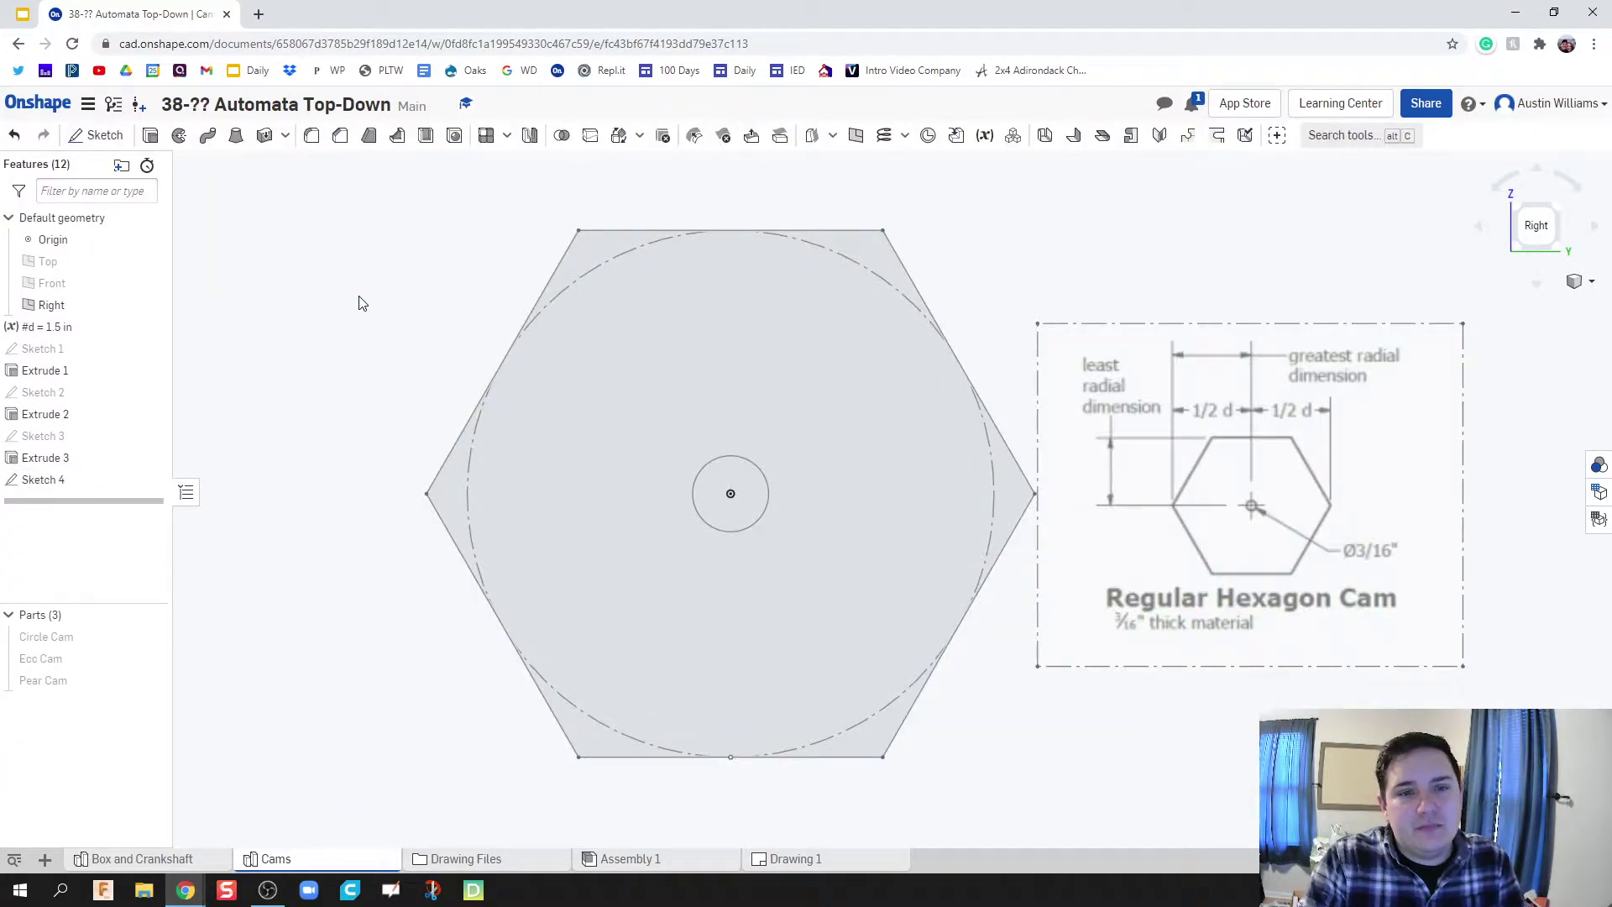
{"action": "key", "text": "shift+e"}
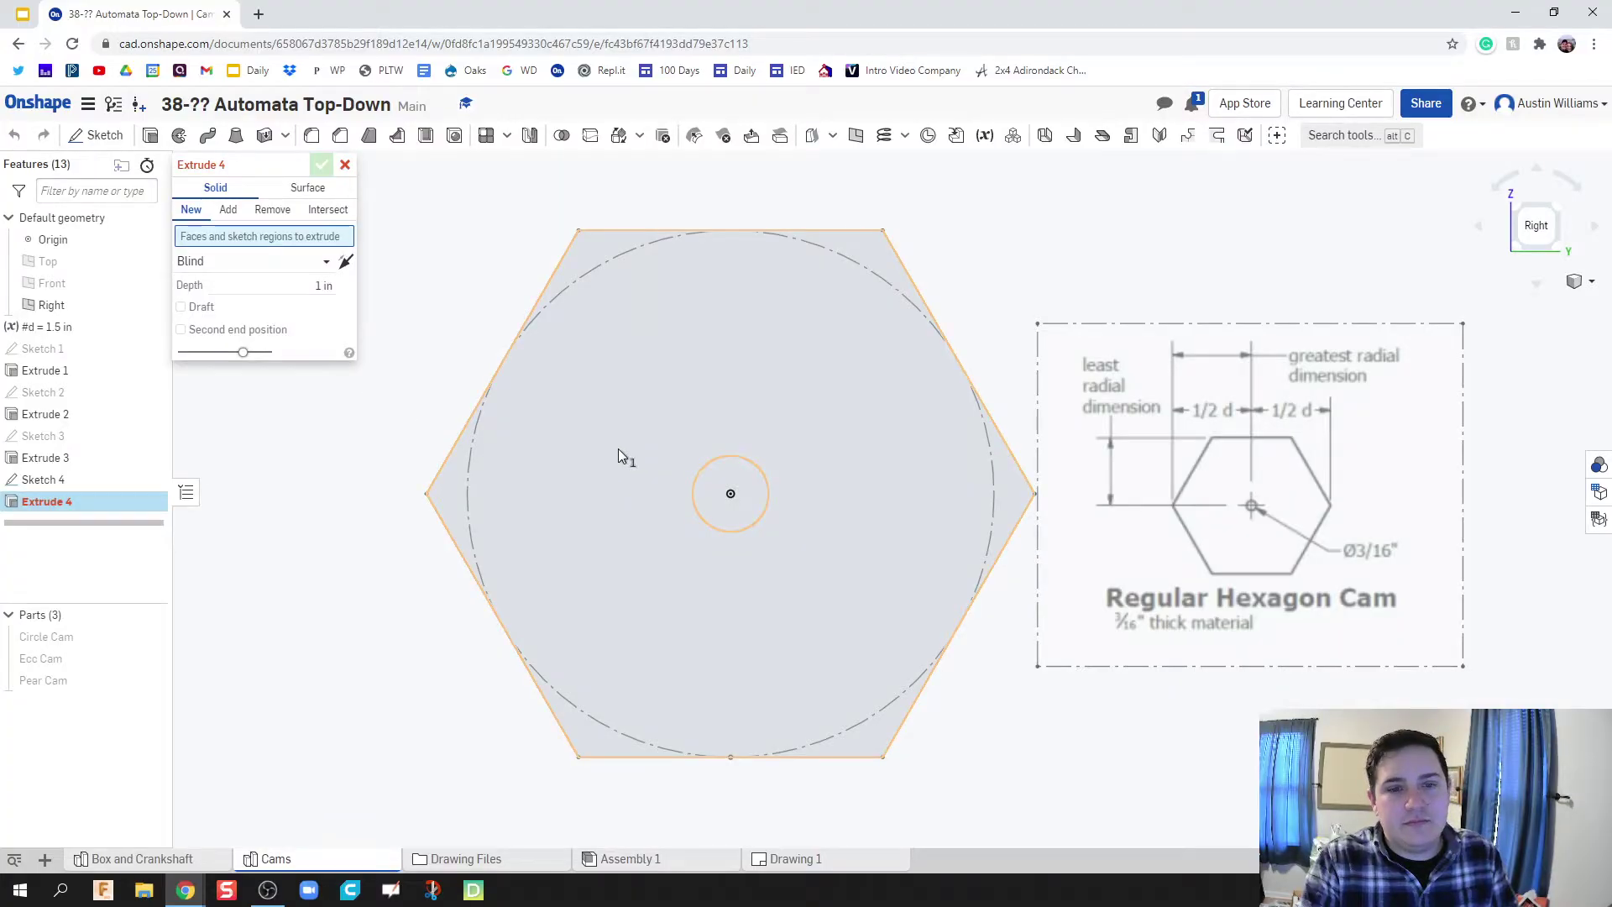
{"action": "left_click", "coordinate": [618, 449]}
{"action": "type", "text": "3"}
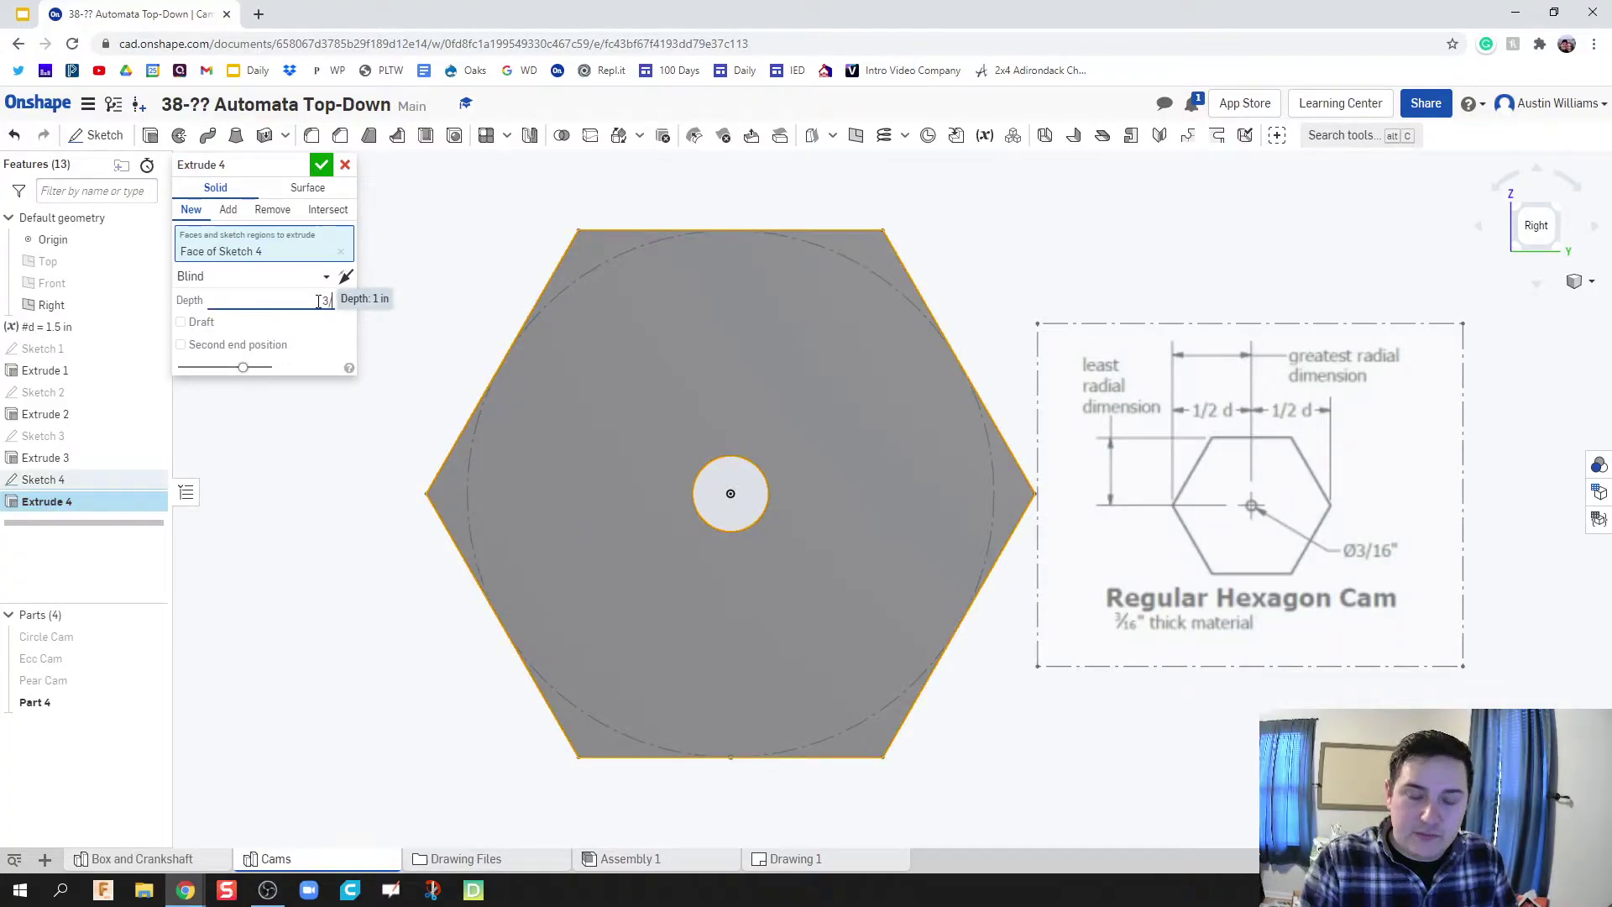
{"action": "type", "text": "/16"}
{"action": "key", "text": "Return"}
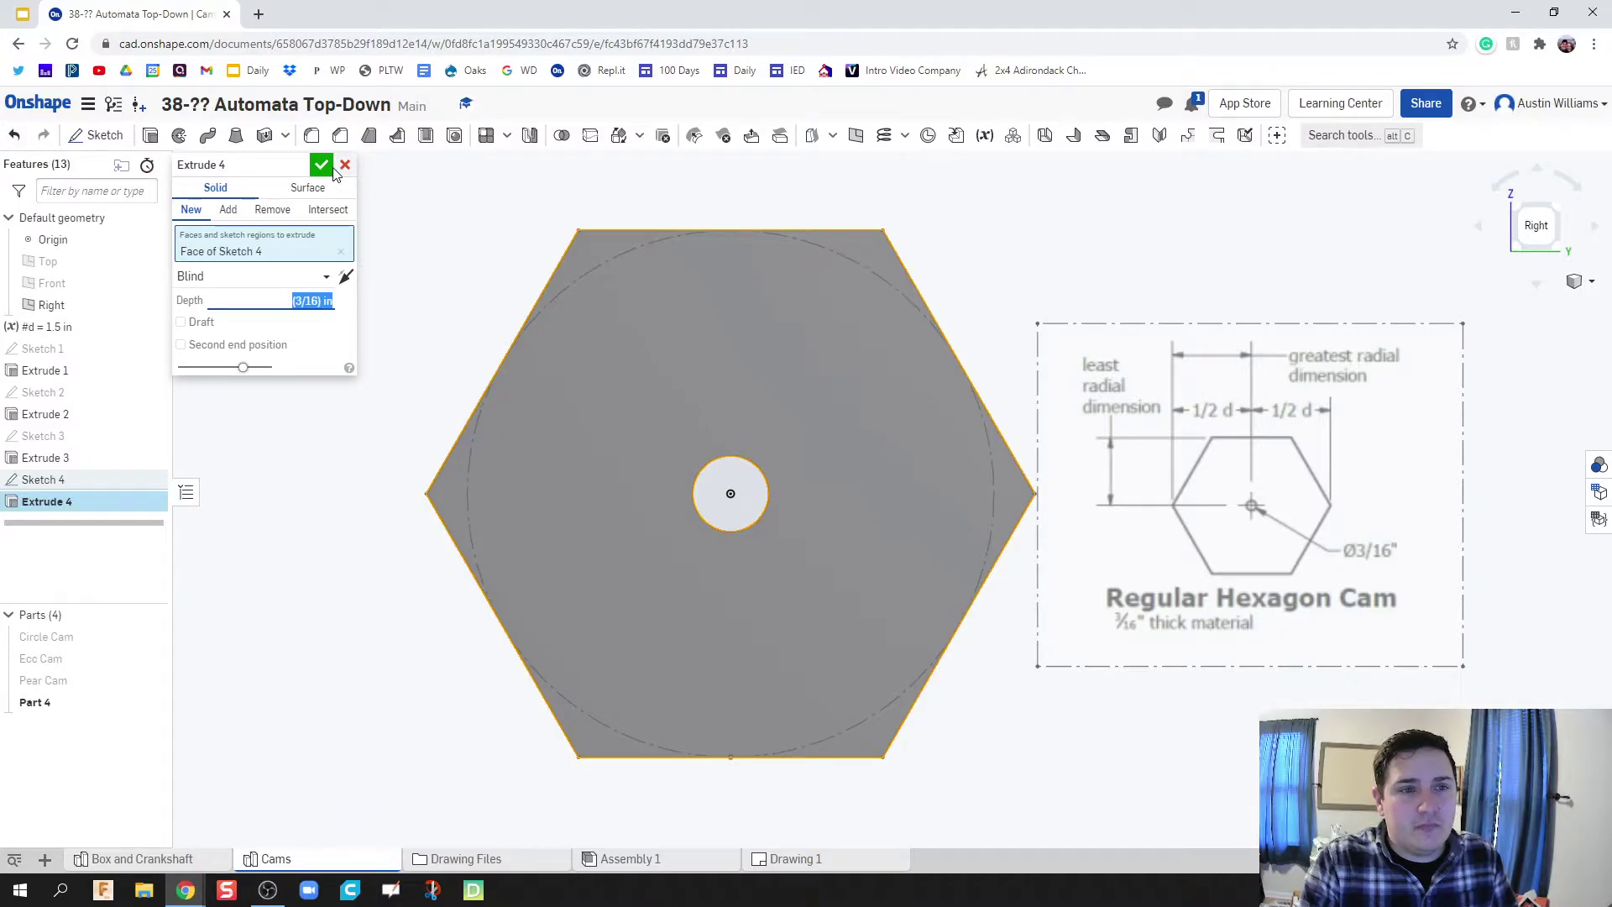
{"action": "left_click", "coordinate": [322, 166]}
Orbit to inspect the hexagon part, select faces, then clear the Right plane selection
{"action": "mouse_move", "coordinate": [314, 302]}
{"action": "right_mouse_down"}
{"action": "mouse_move", "coordinate": [362, 317]}
{"action": "mouse_move", "coordinate": [353, 336]}
{"action": "mouse_move", "coordinate": [408, 308]}
{"action": "right_mouse_up"}
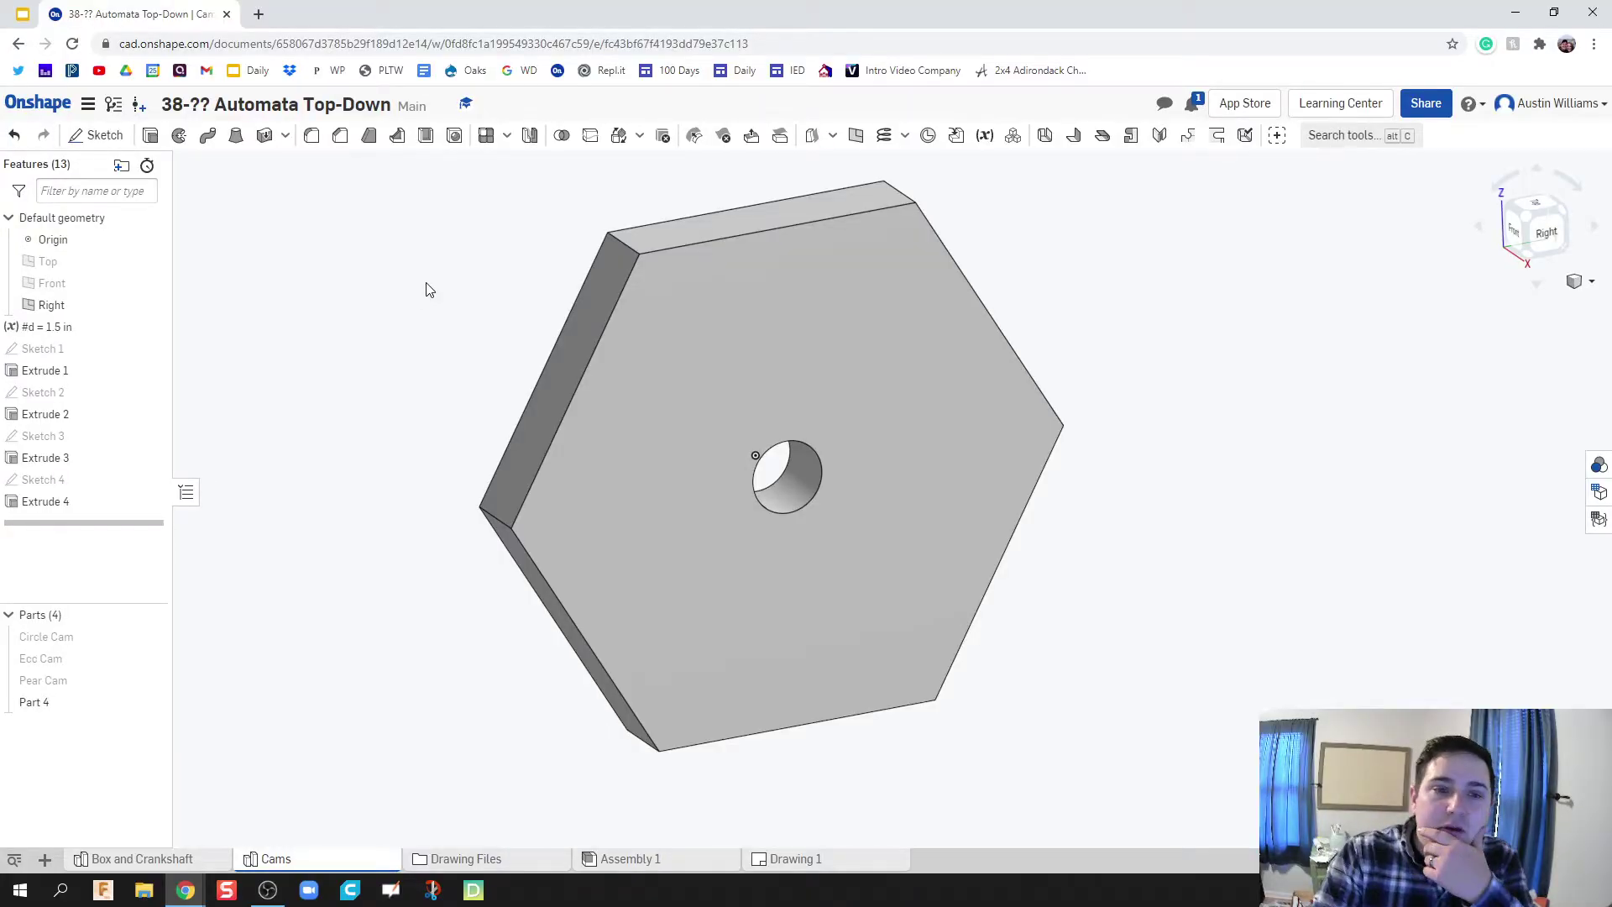
{"action": "left_click", "coordinate": [545, 428]}
{"action": "left_click", "coordinate": [709, 237]}
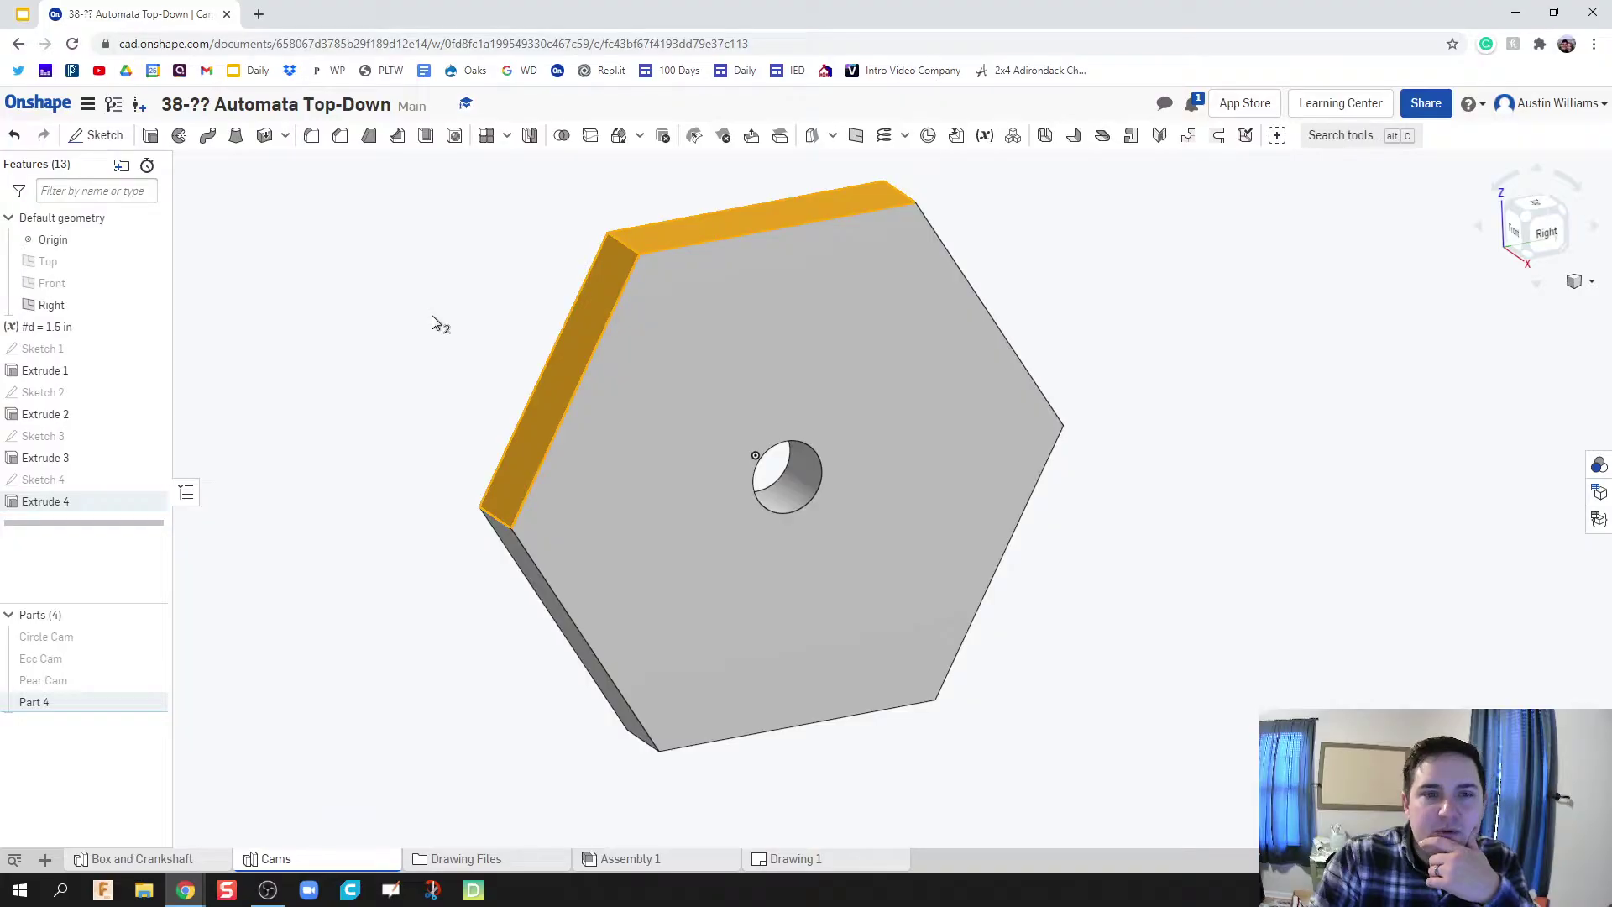
{"action": "left_click", "coordinate": [50, 305]}
{"action": "scroll", "coordinate": [428, 416], "scroll_direction": "up", "scroll_amount": 1}
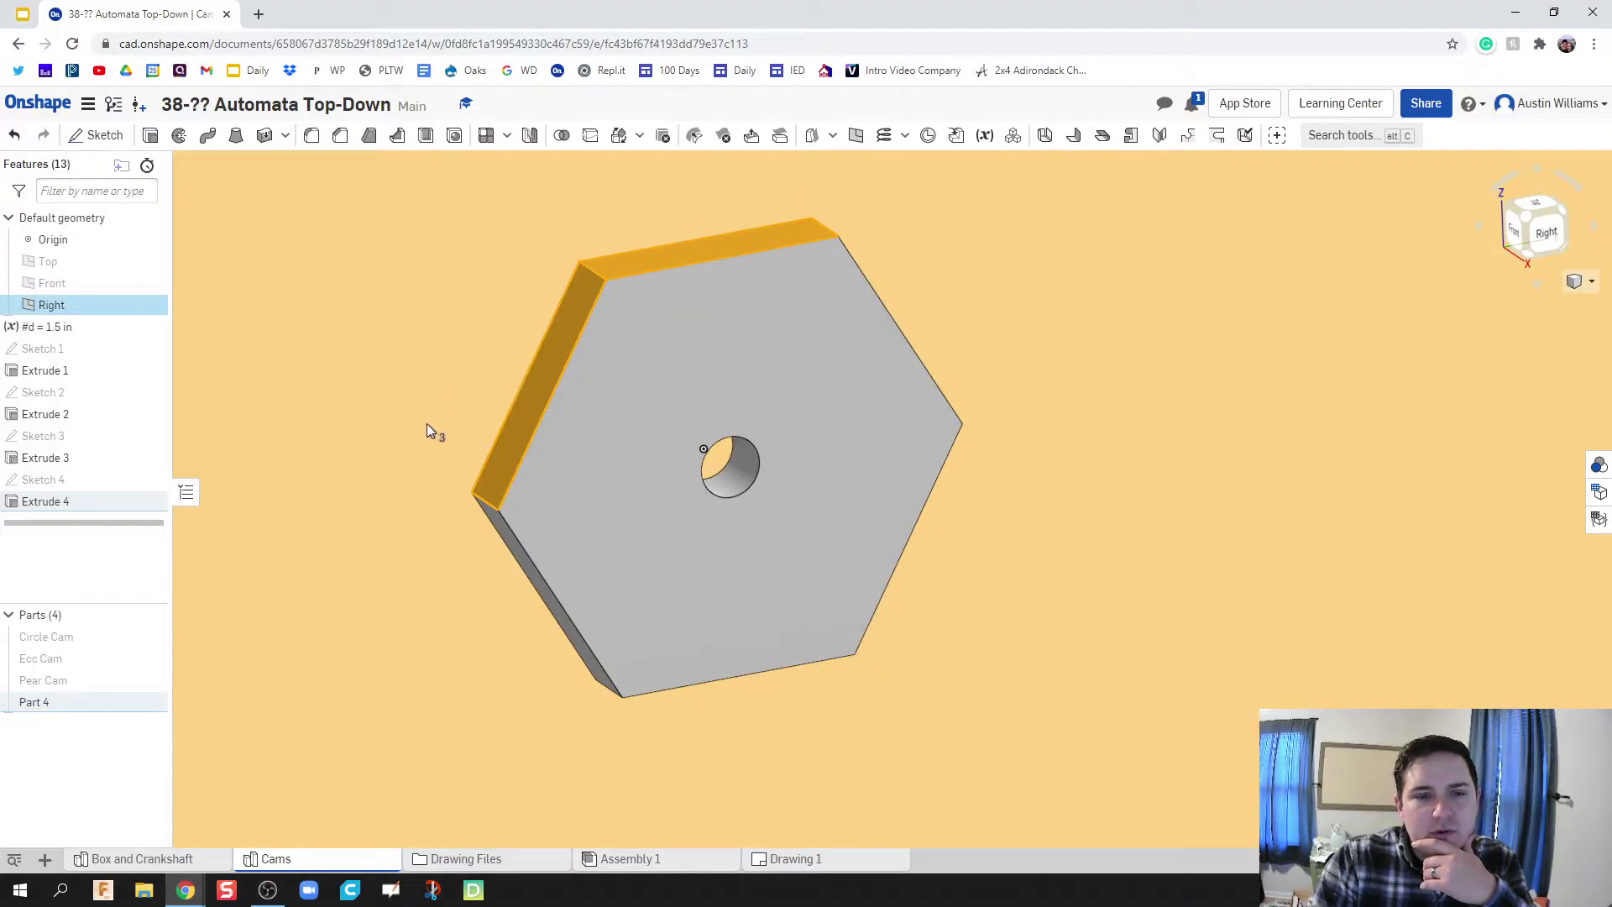
{"action": "left_click", "coordinate": [1347, 379]}
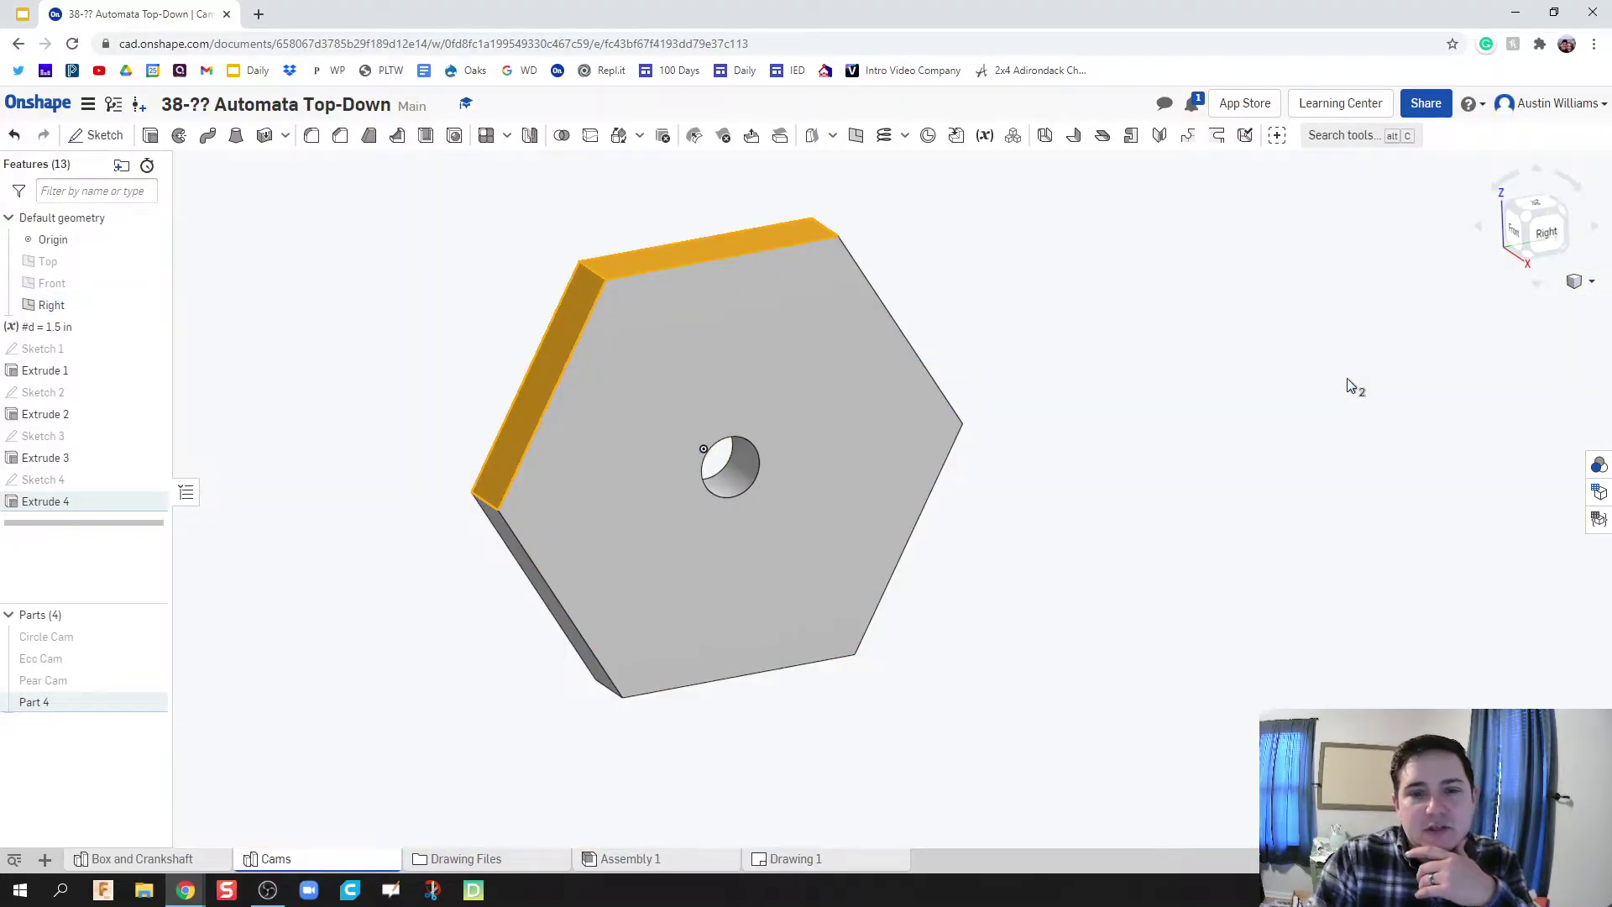
{"action": "left_click", "coordinate": [1079, 468]}
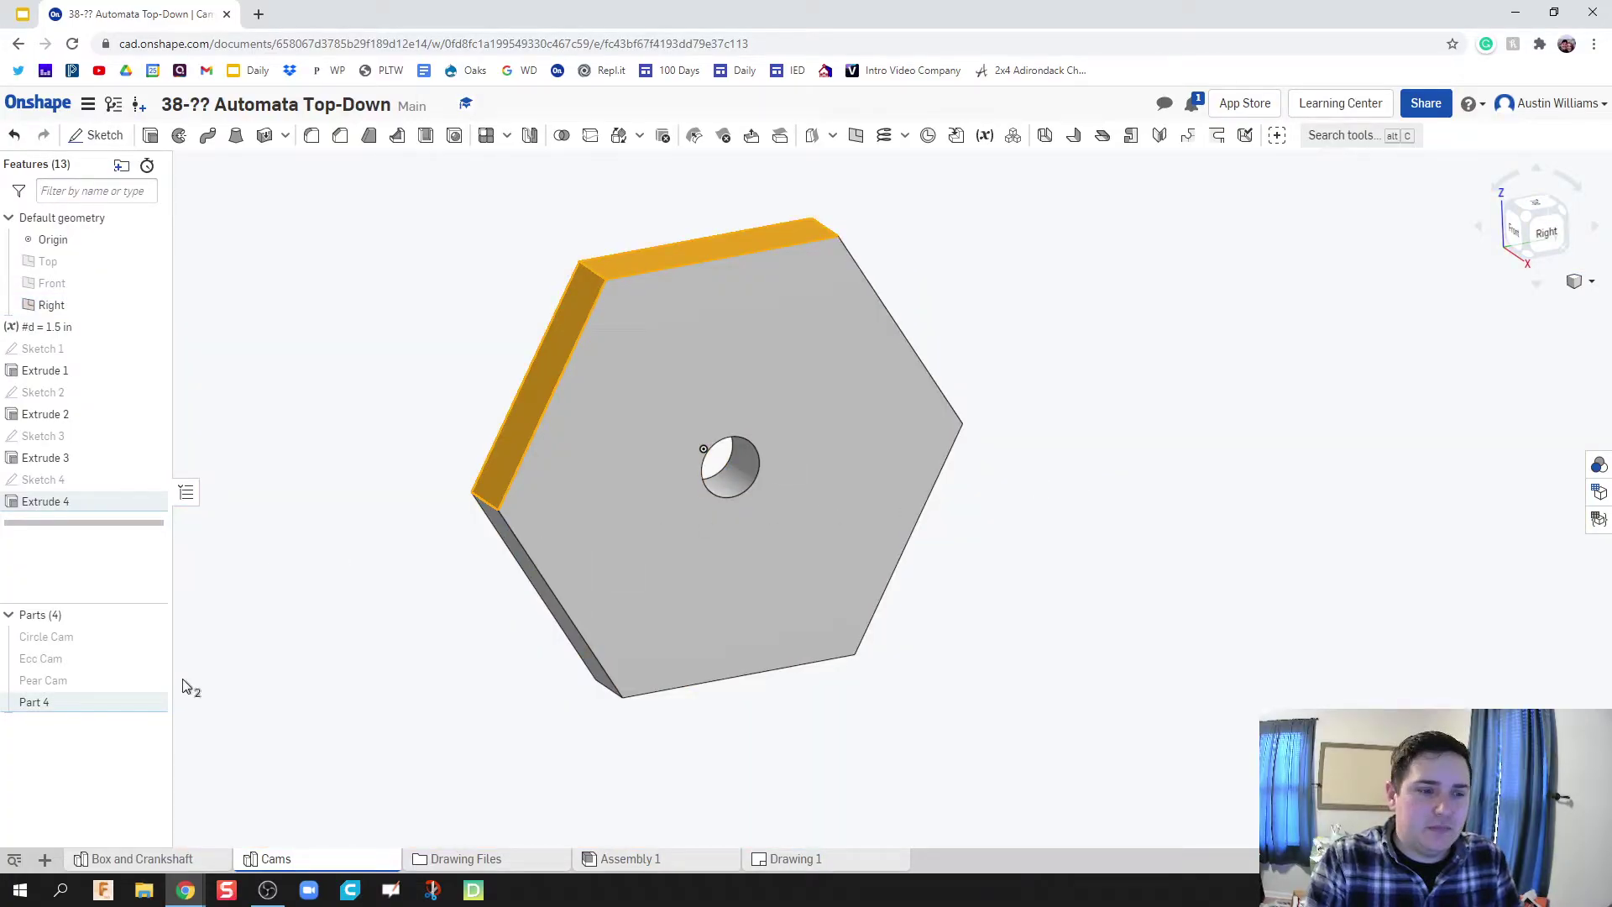
{"action": "scroll", "coordinate": [316, 698], "scroll_direction": "up", "scroll_amount": 1}
{"action": "scroll", "coordinate": [315, 699], "scroll_direction": "up", "scroll_amount": 1}
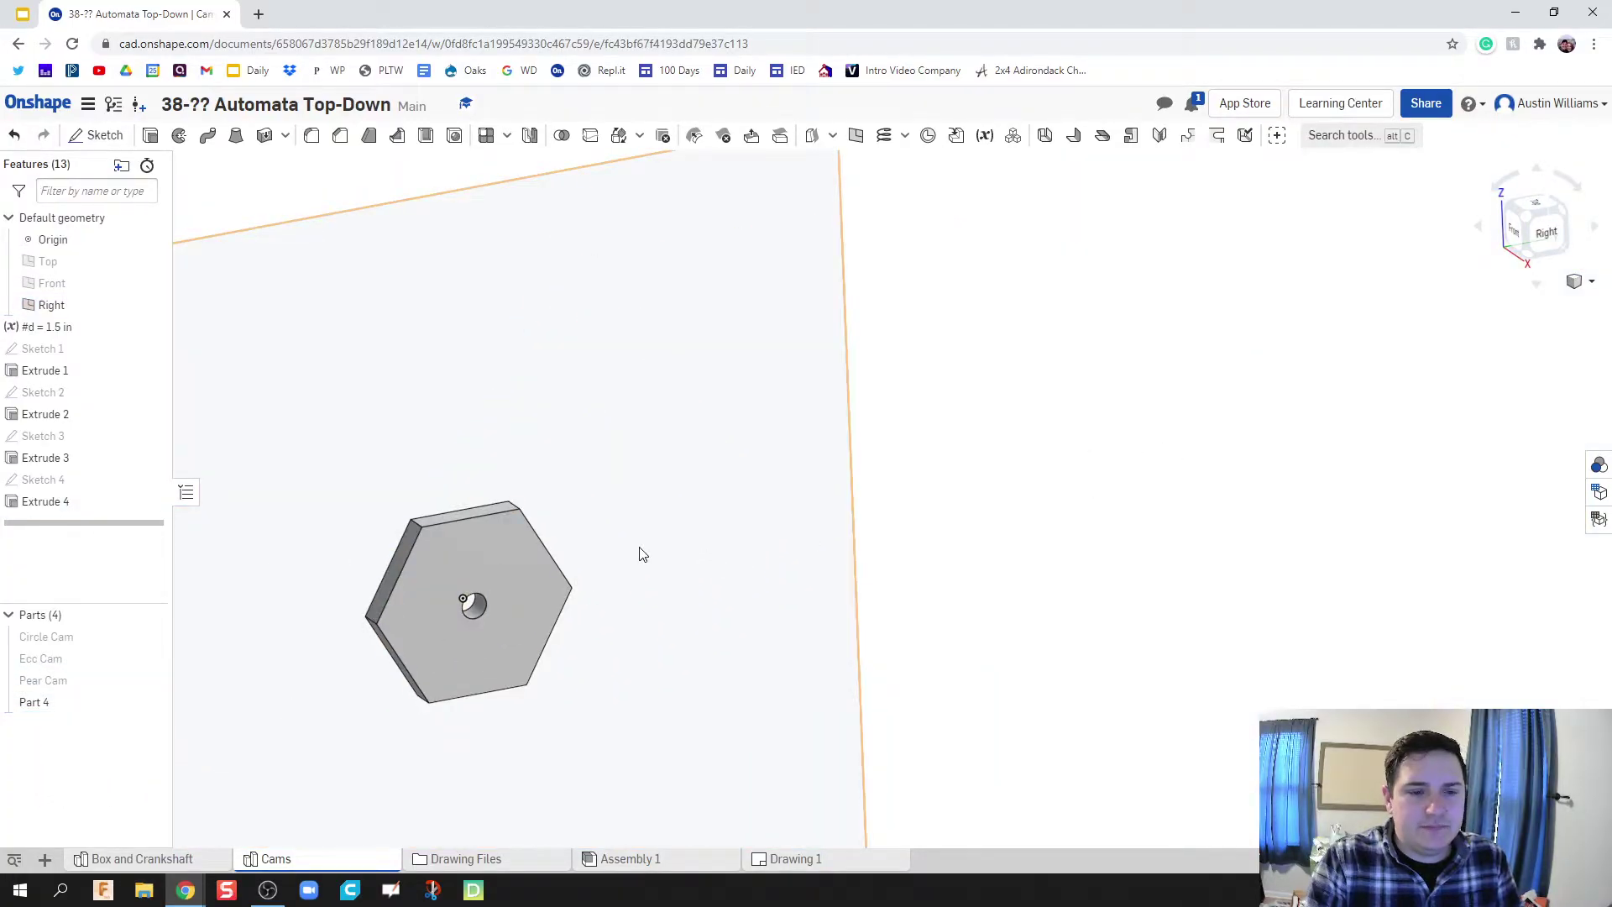
Rename Part 4 to 'Hex Cam (Real)' in the Parts list
{"action": "middle_click_drag", "start_coordinate": [640, 551], "coordinate": [1033, 446]}
{"action": "right_click", "coordinate": [38, 701]}
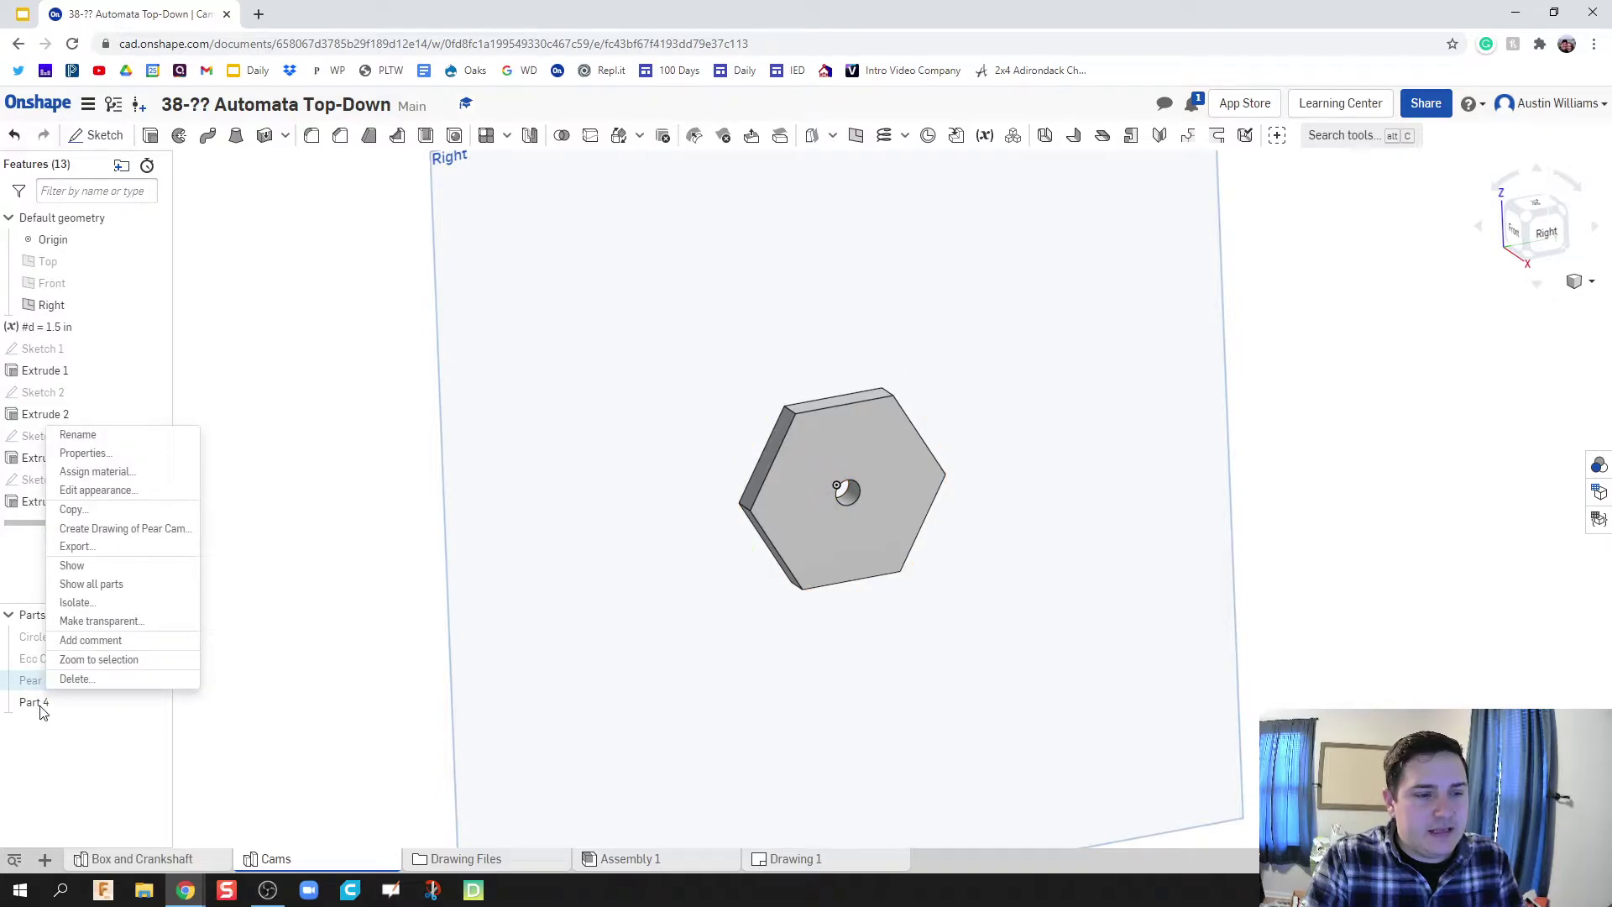
{"action": "left_click", "coordinate": [111, 441]}
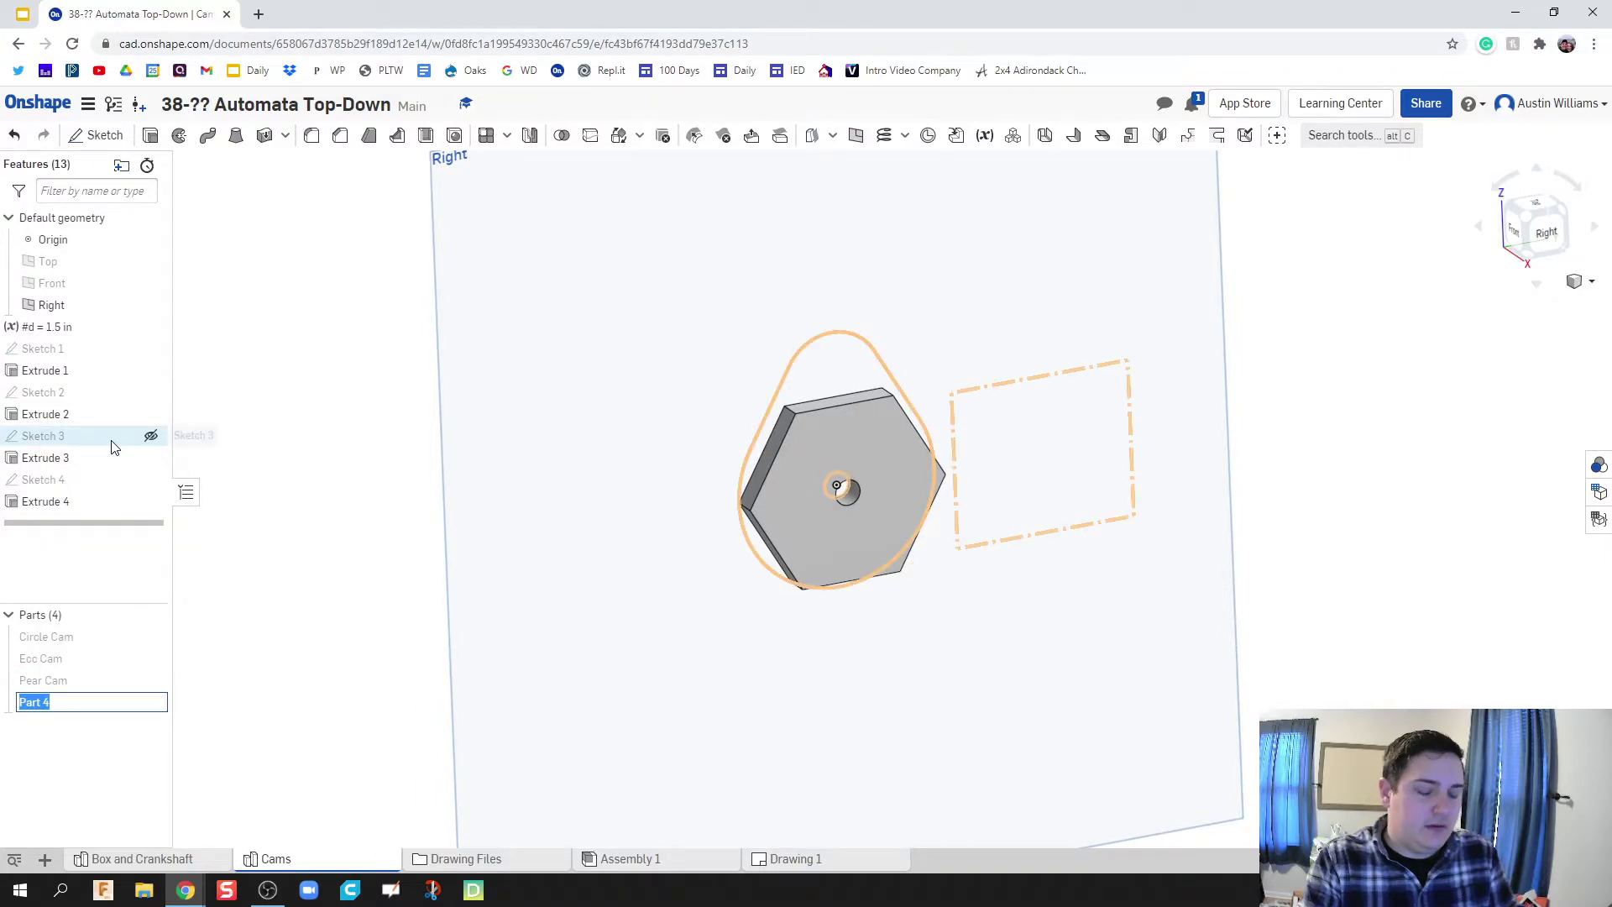
{"action": "type", "text": "Hex Cam"}
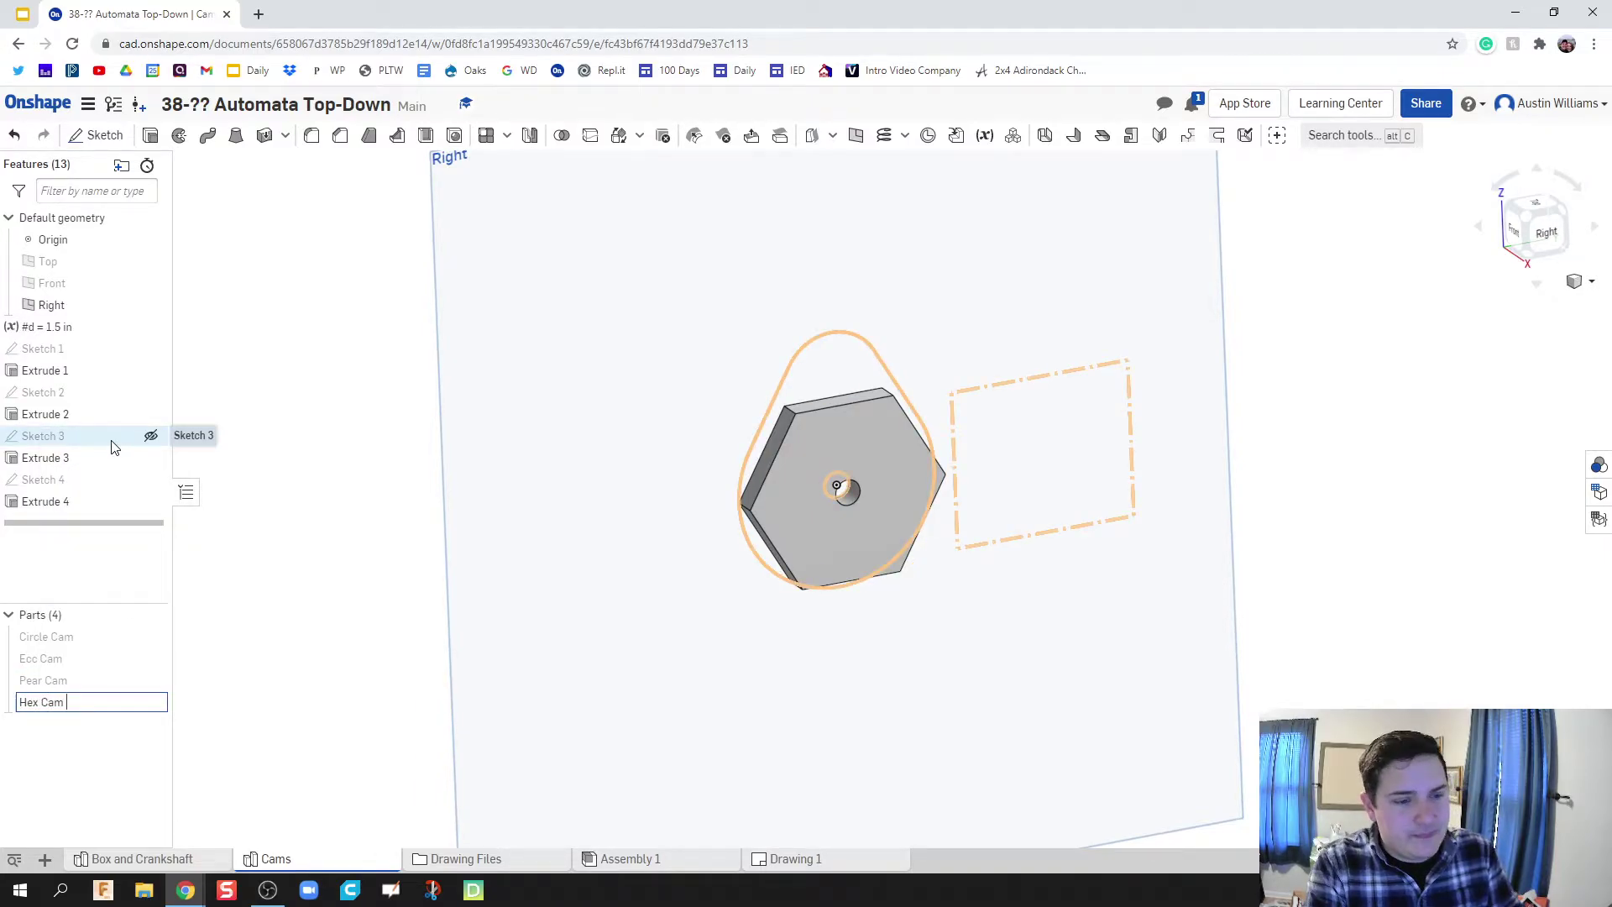
{"action": "type", "text": " (Real"}
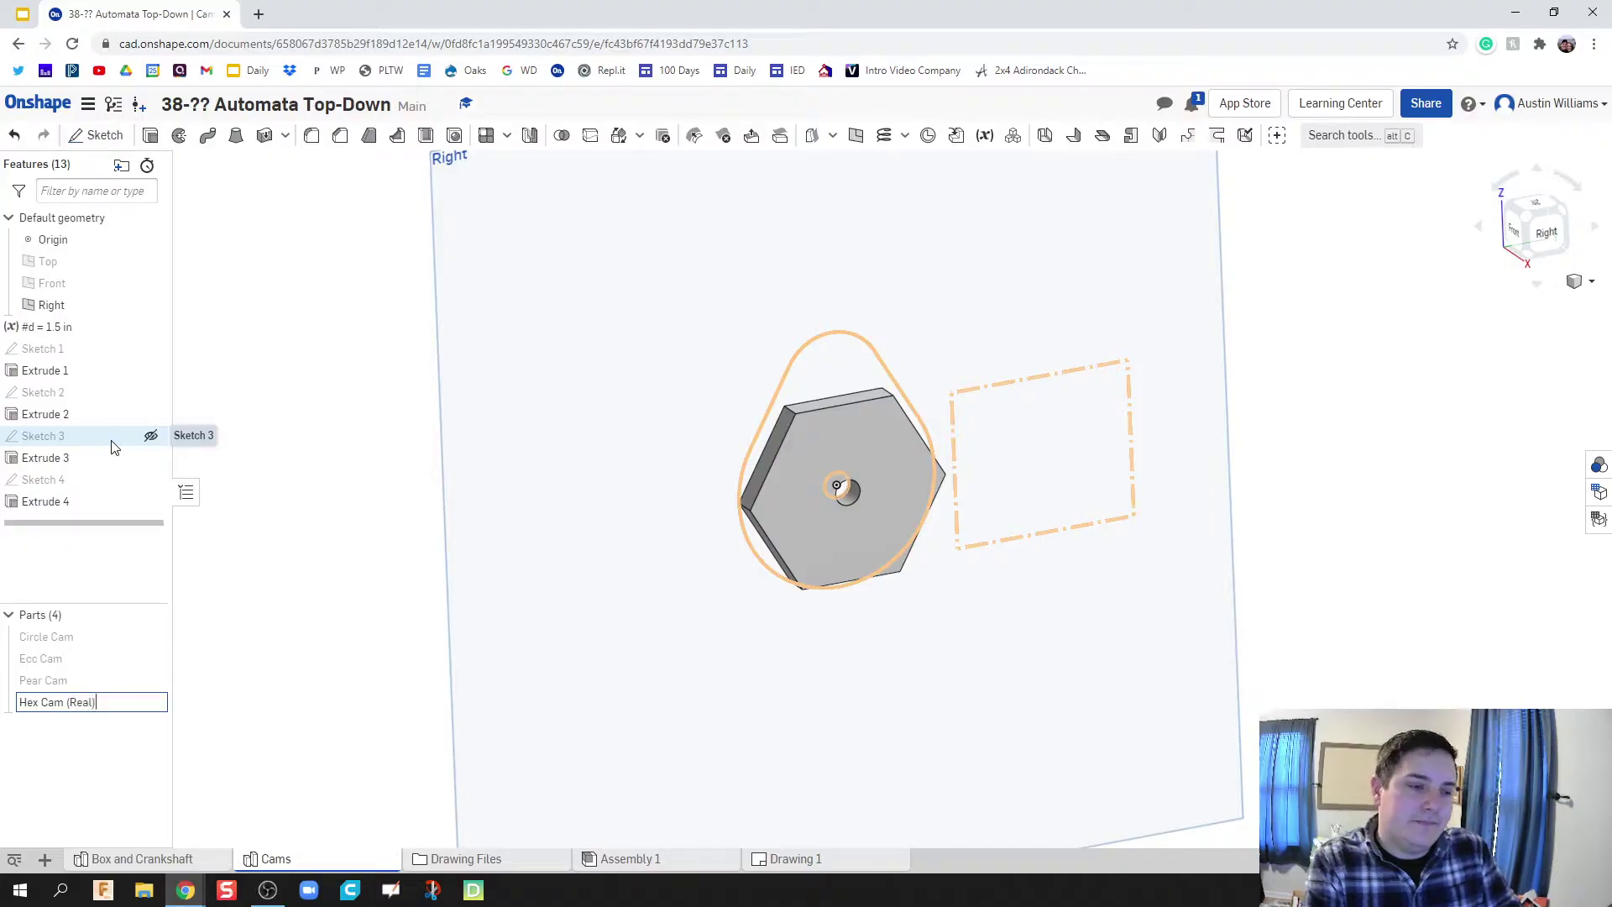
{"action": "key", "text": "Return"}
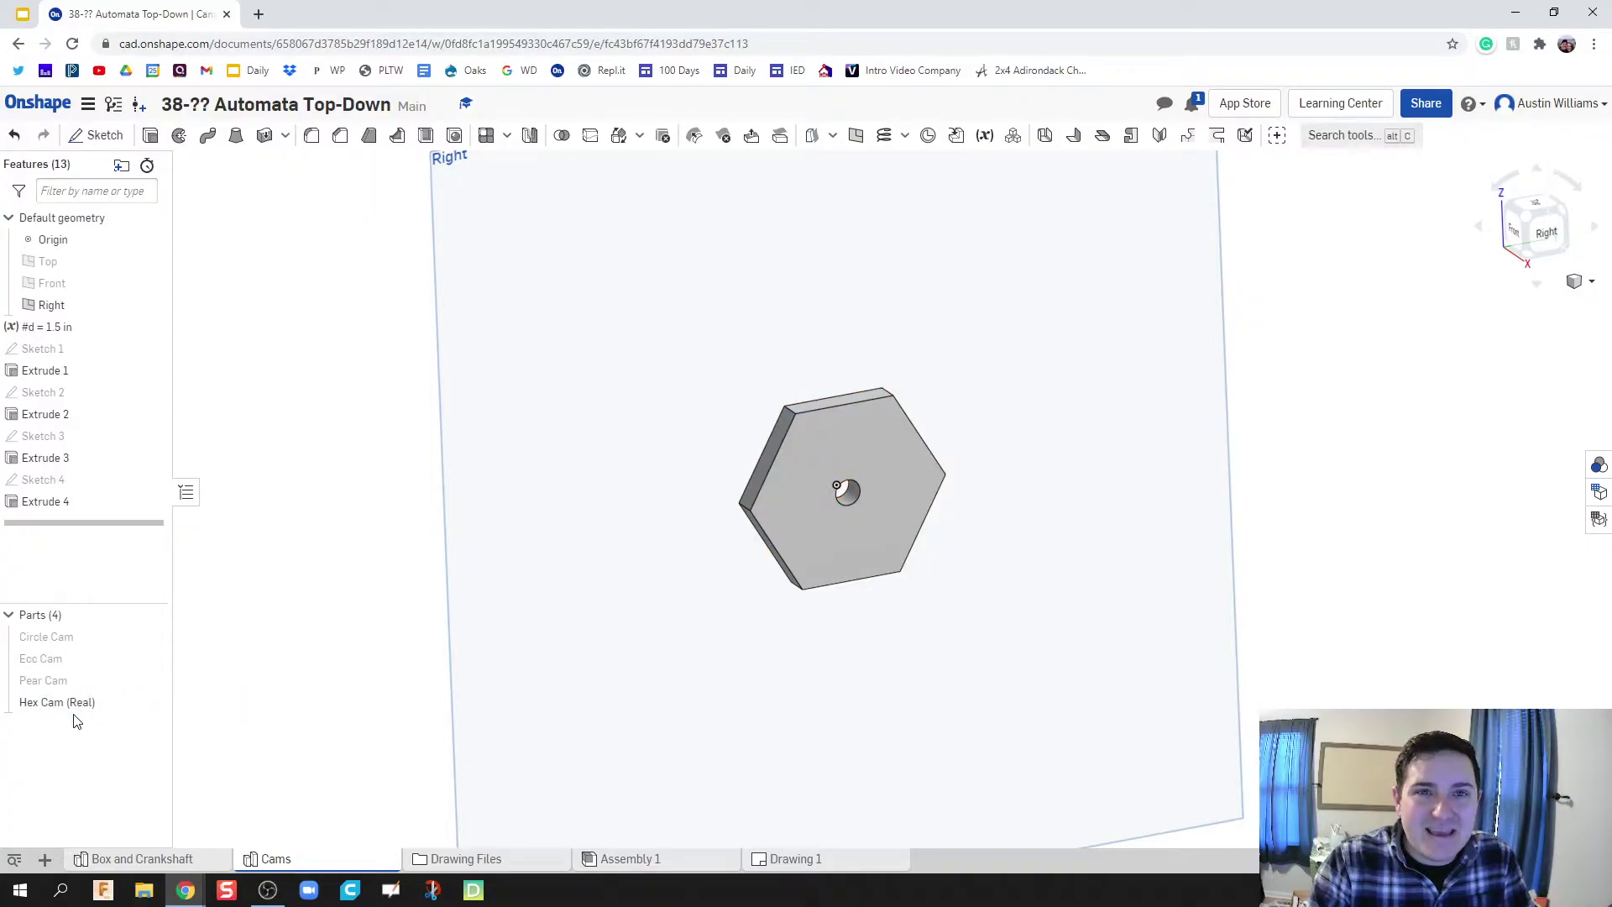
Start a new sketch on the hexagon's front face, viewed normal to it
{"action": "left_click", "coordinate": [101, 135]}
{"action": "left_click", "coordinate": [815, 491]}
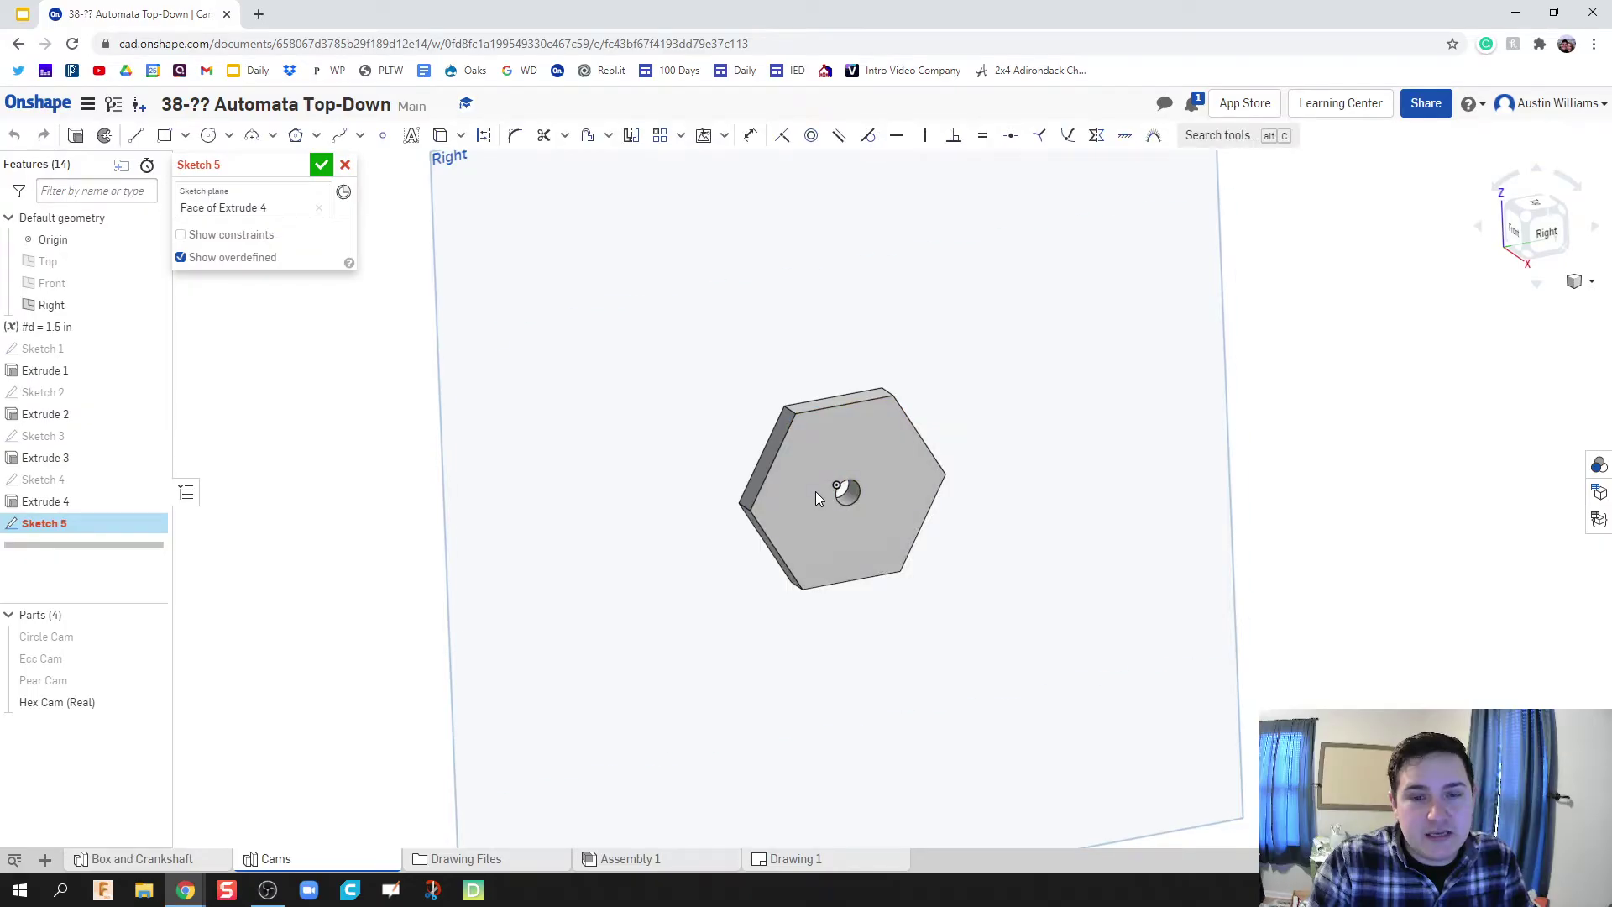
{"action": "right_click", "coordinate": [808, 492]}
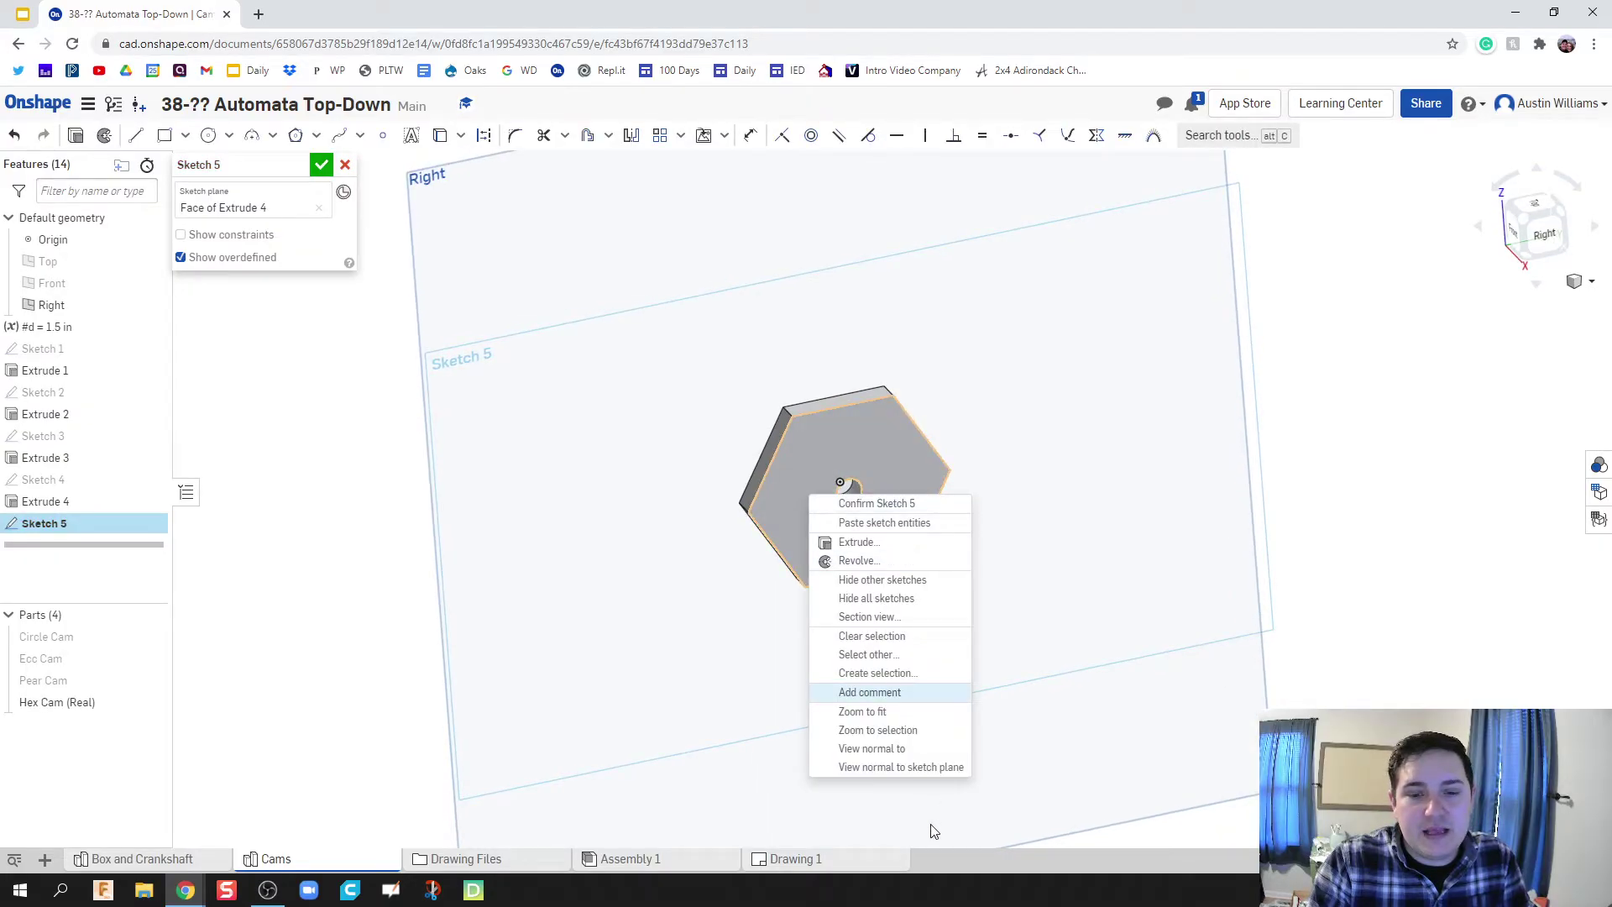
{"action": "left_click", "coordinate": [899, 750]}
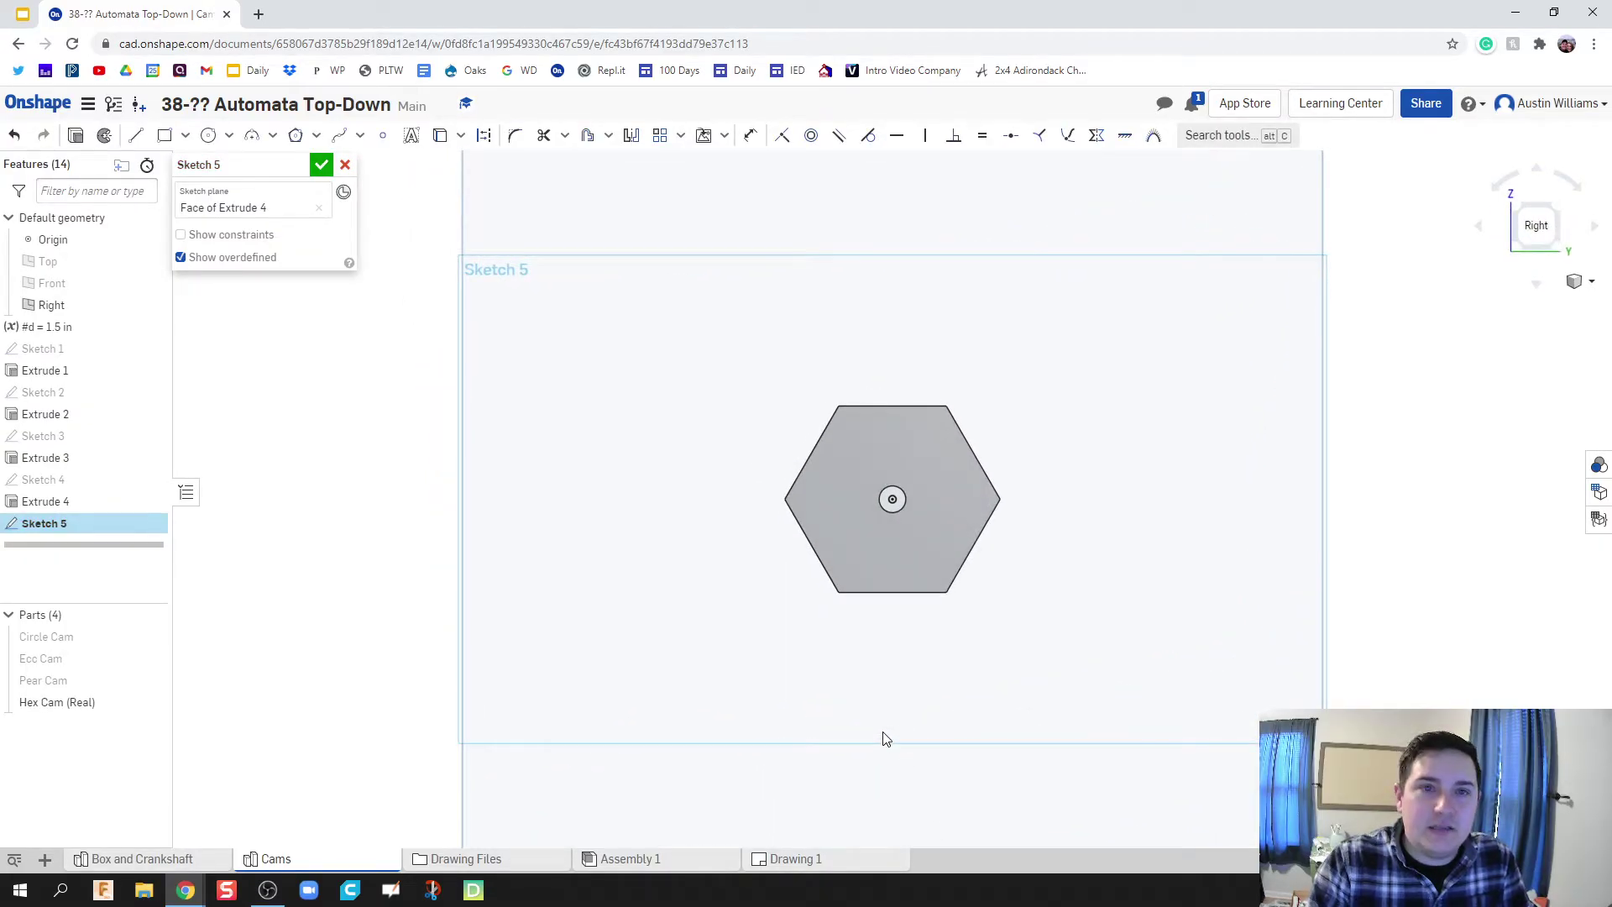
{"action": "scroll", "coordinate": [785, 601], "scroll_direction": "up", "scroll_amount": 2}
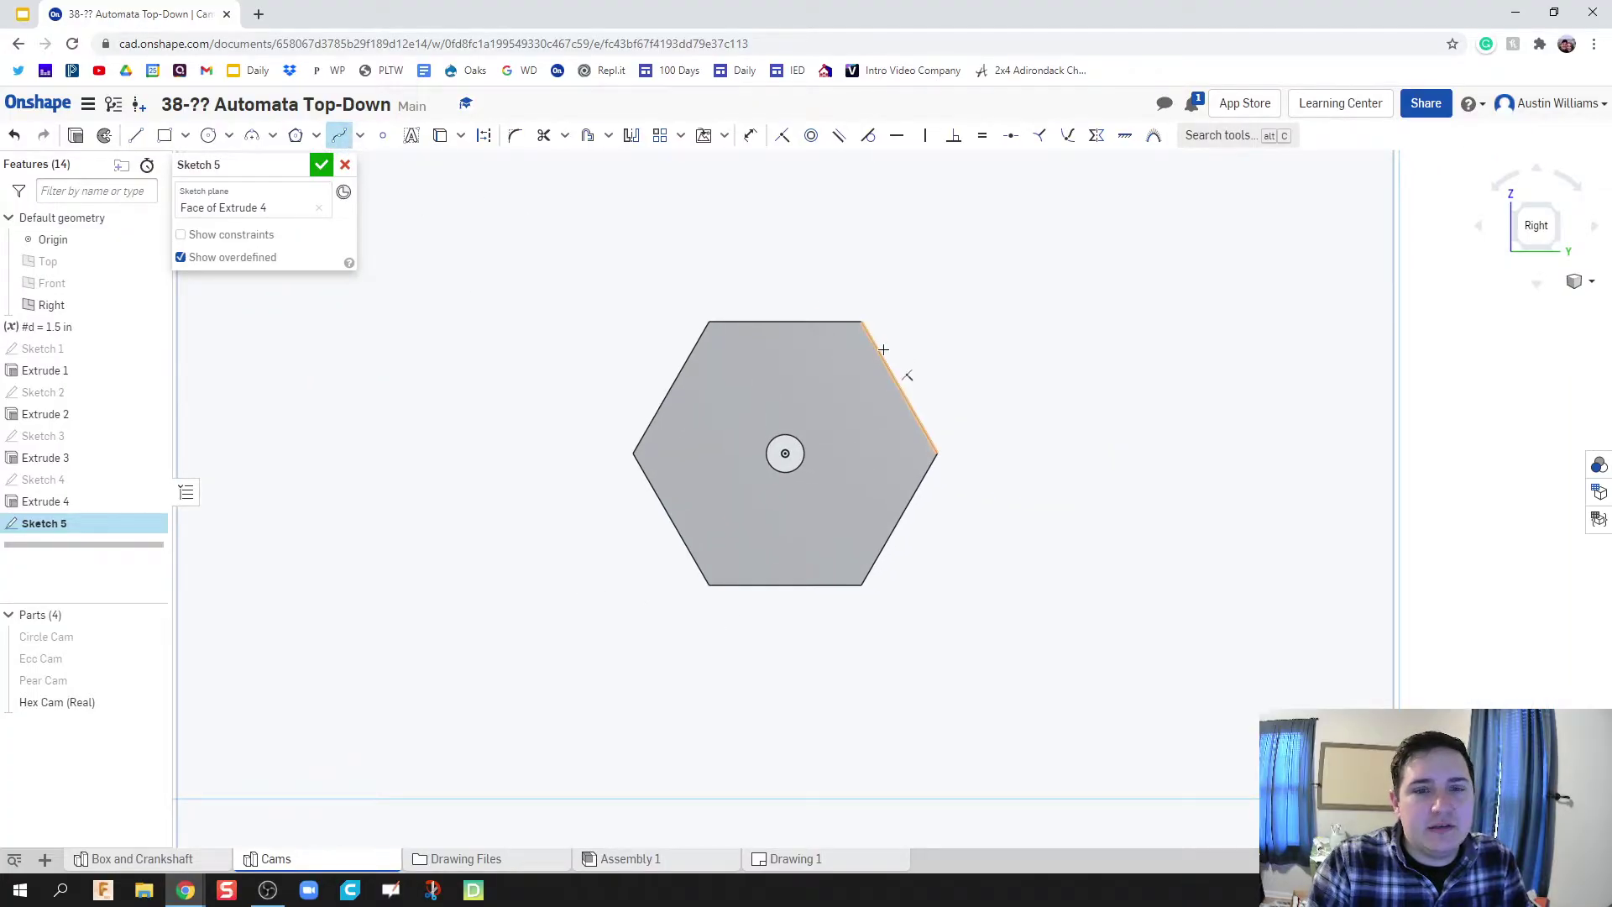
Trace a closed spline through all six hexagon corners, ending at the top-edge start point
{"action": "left_click", "coordinate": [783, 323]}
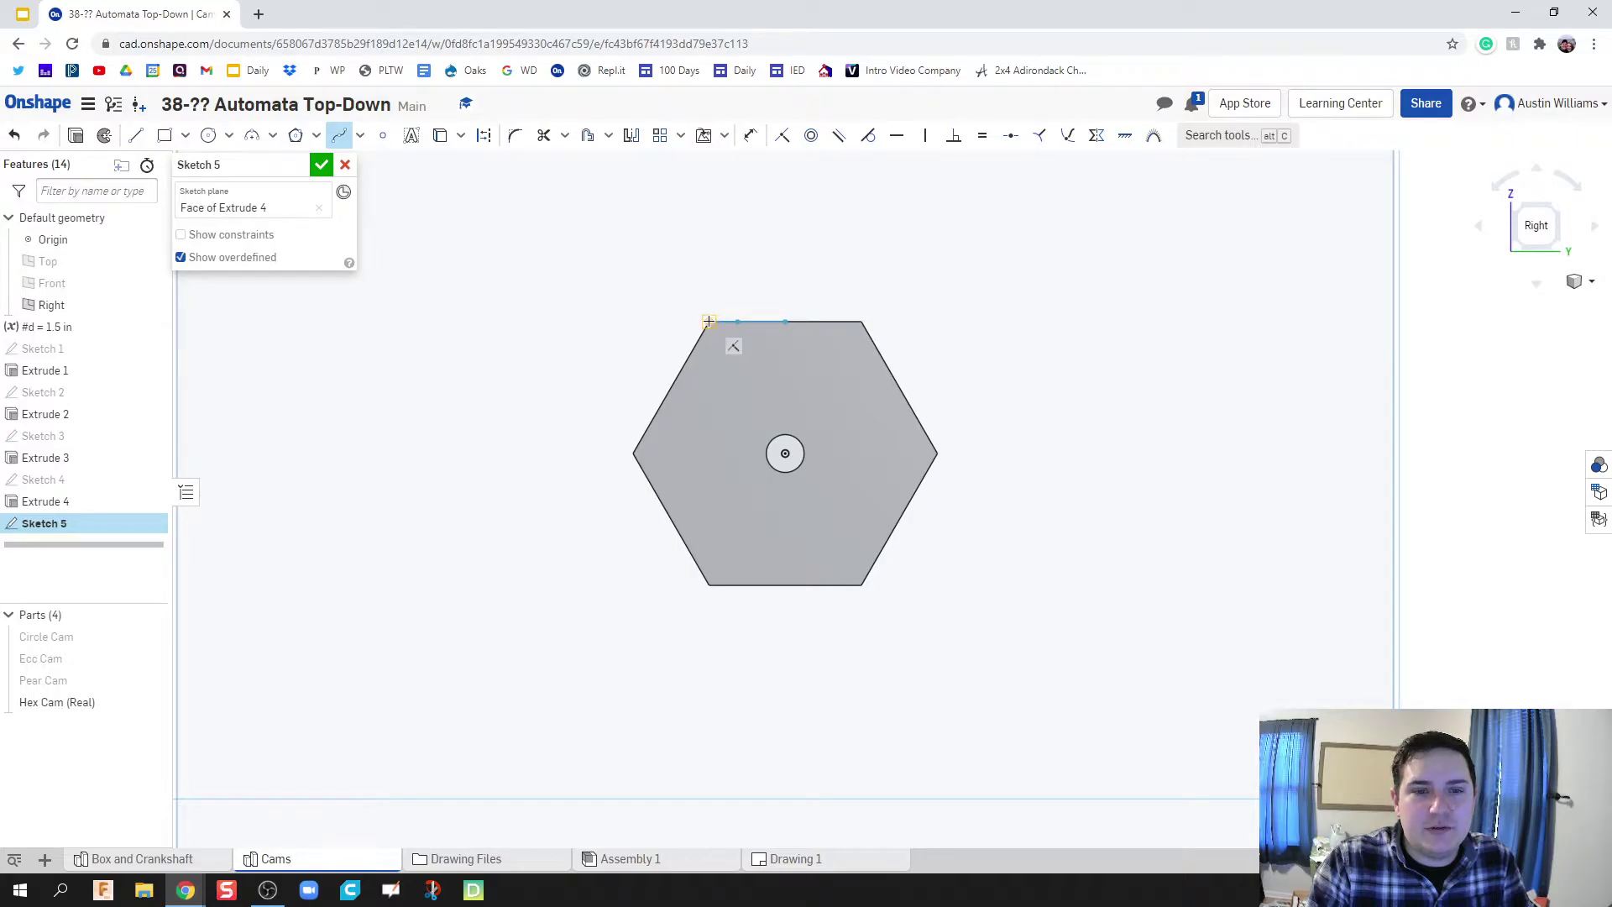
{"action": "left_click", "coordinate": [709, 322]}
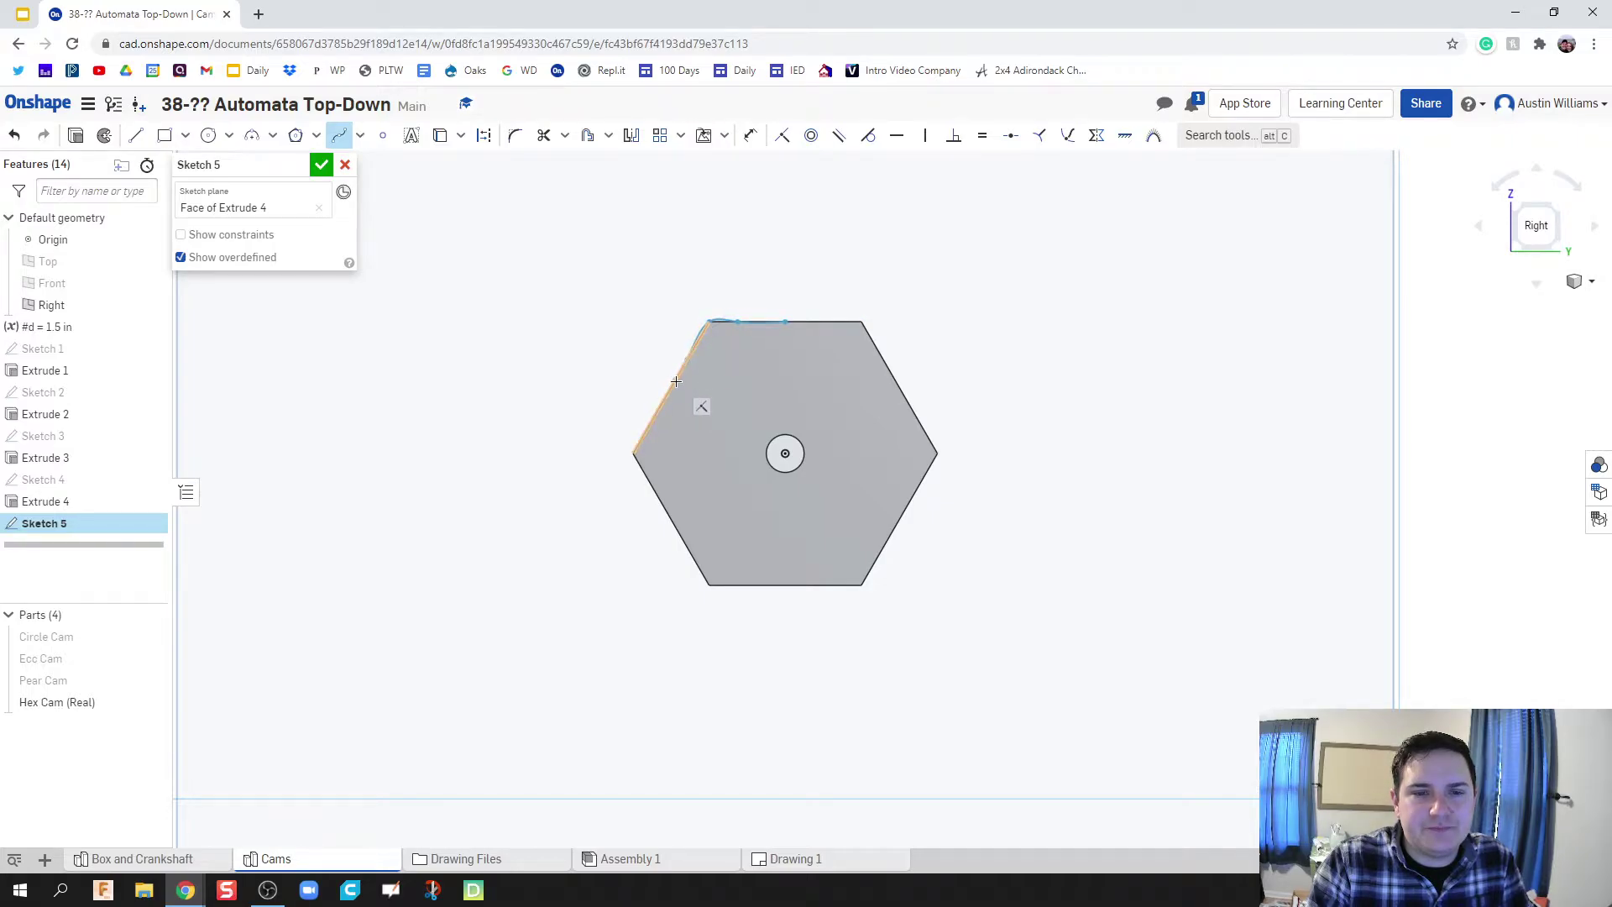
{"action": "left_click", "coordinate": [636, 452]}
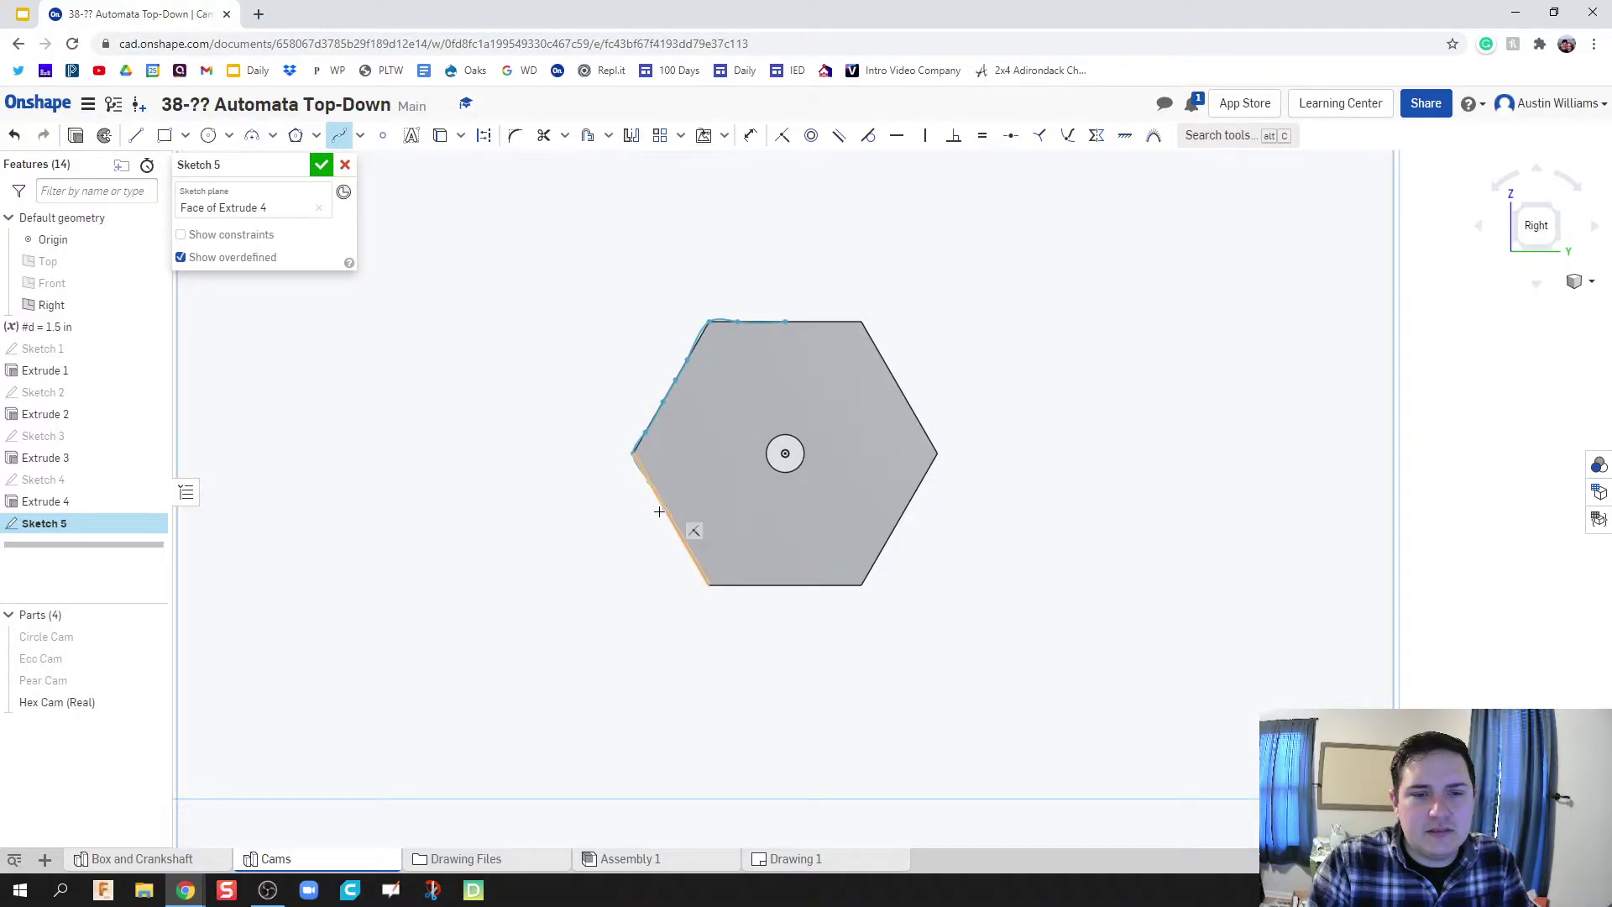
{"action": "left_click", "coordinate": [707, 585]}
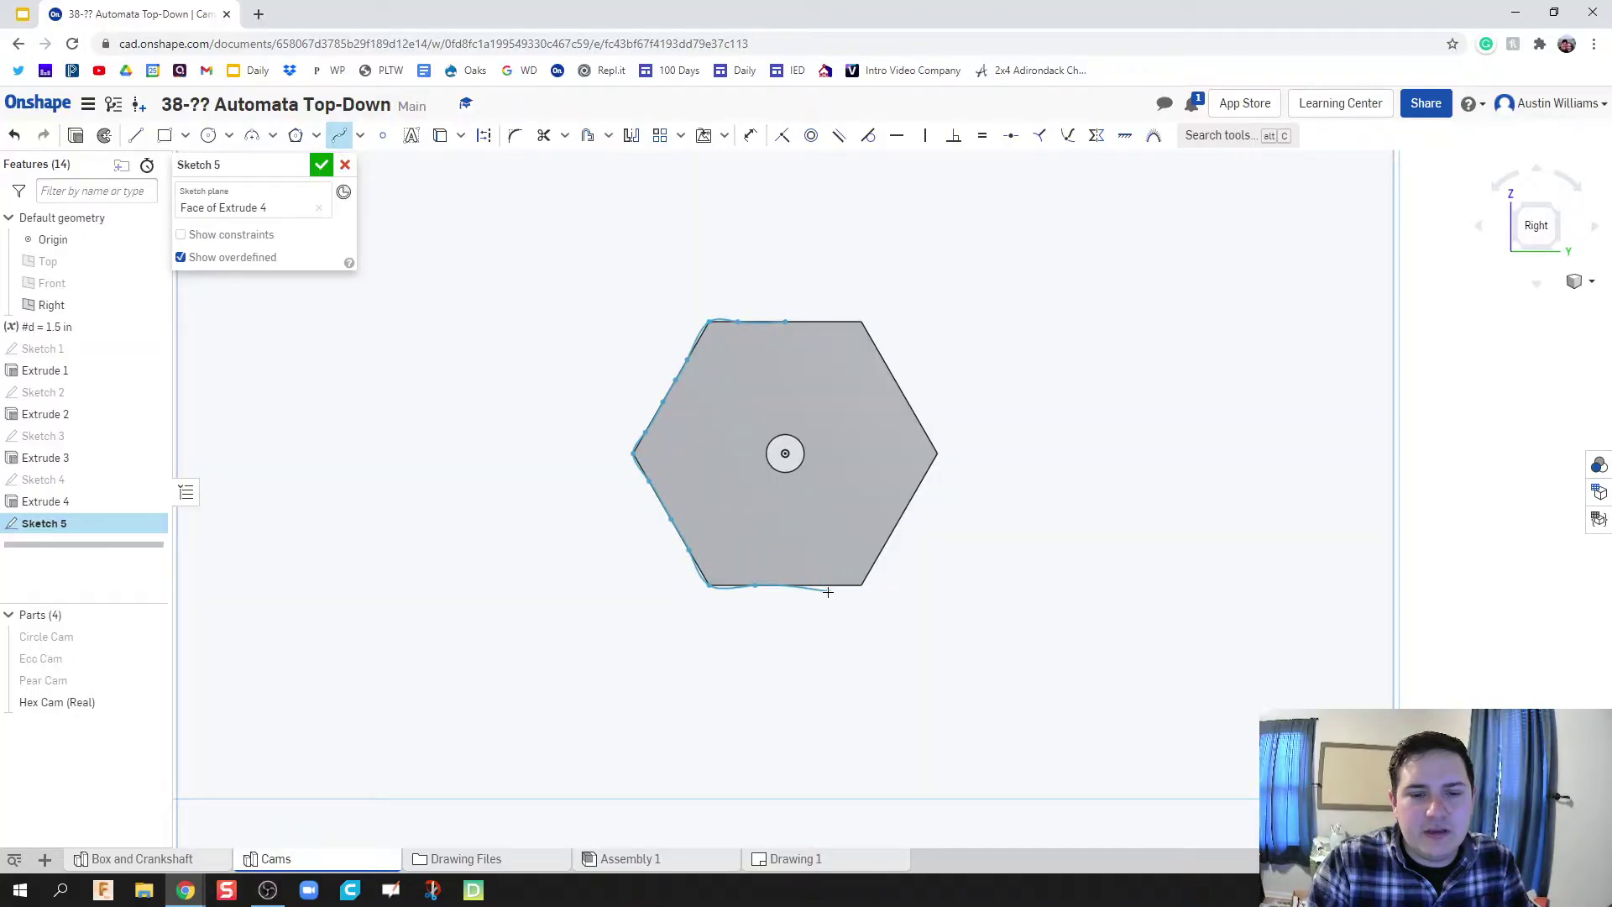
{"action": "left_click", "coordinate": [865, 585]}
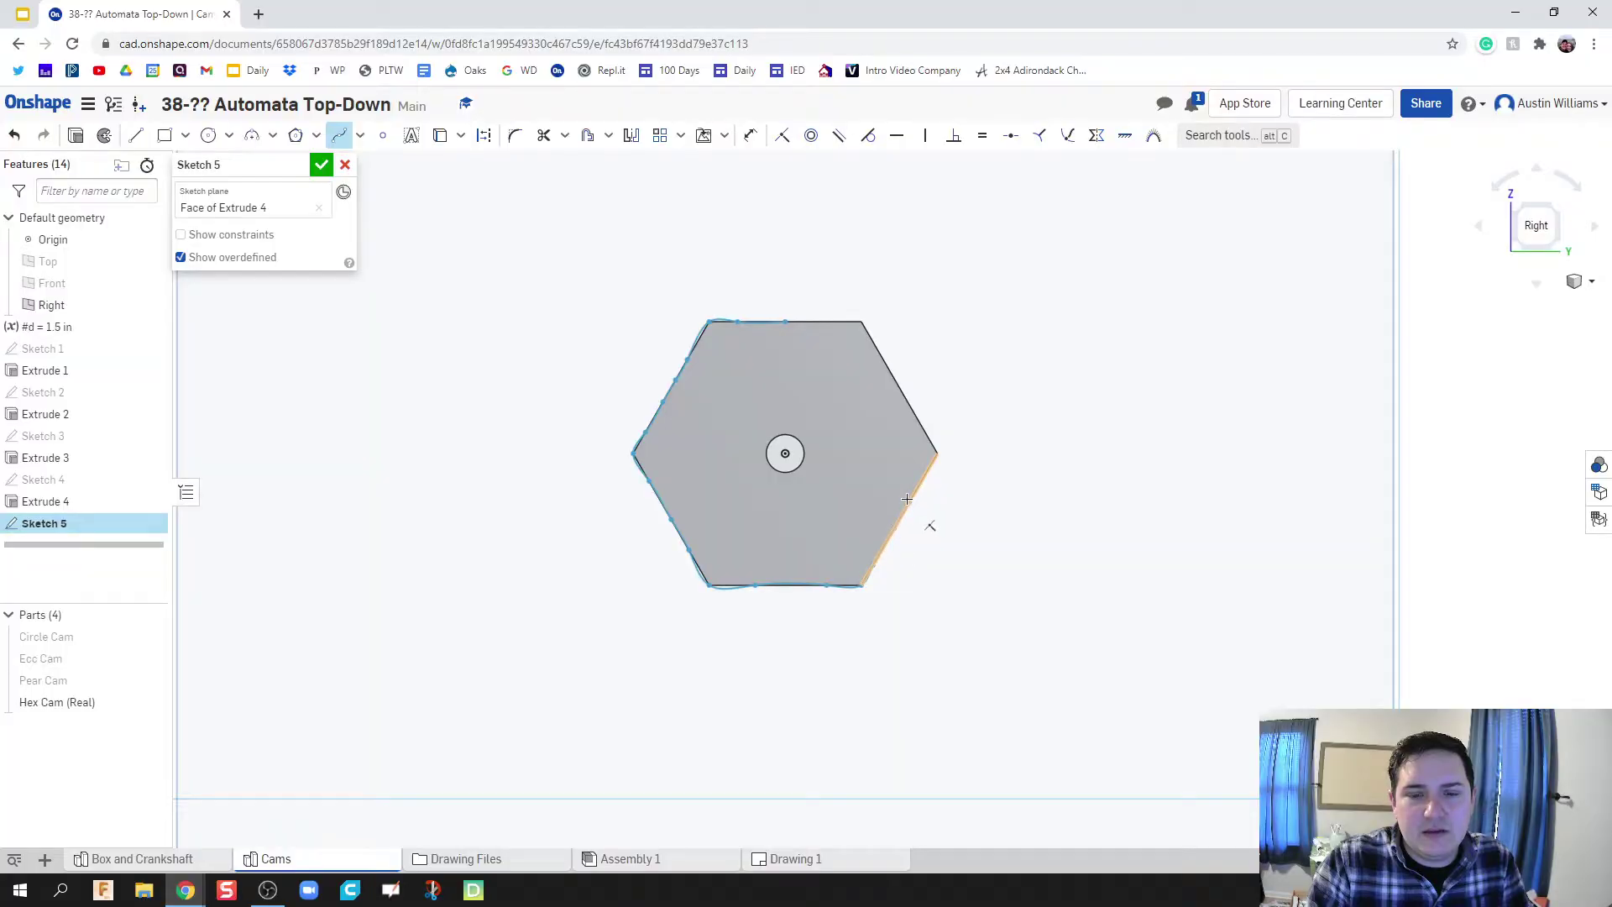
{"action": "left_click", "coordinate": [939, 454]}
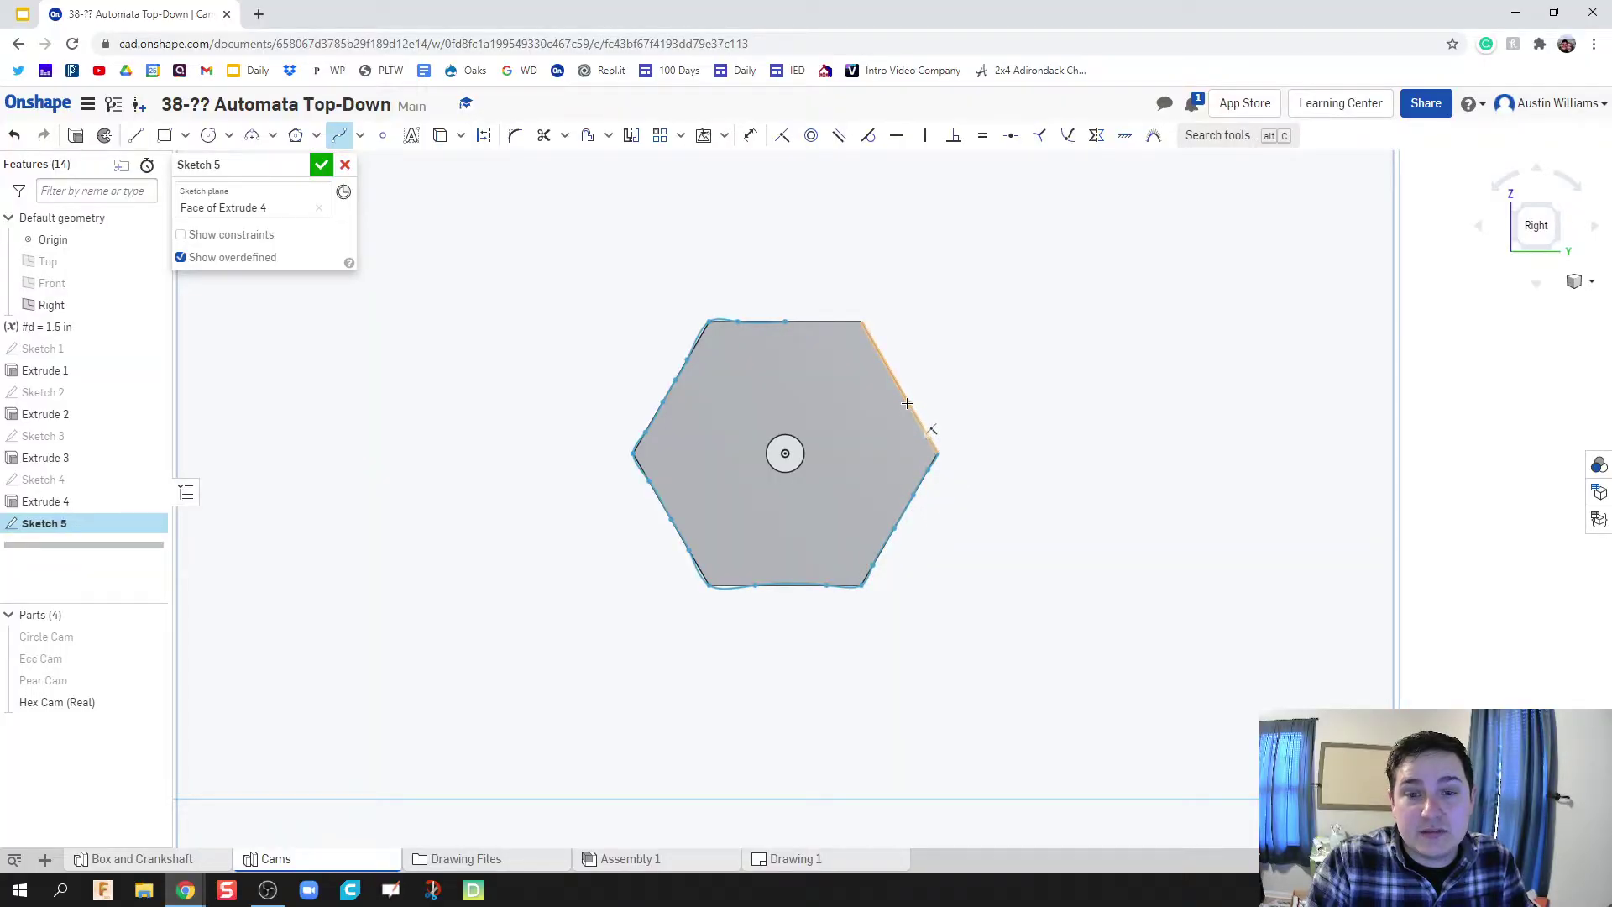
{"action": "left_click", "coordinate": [864, 322]}
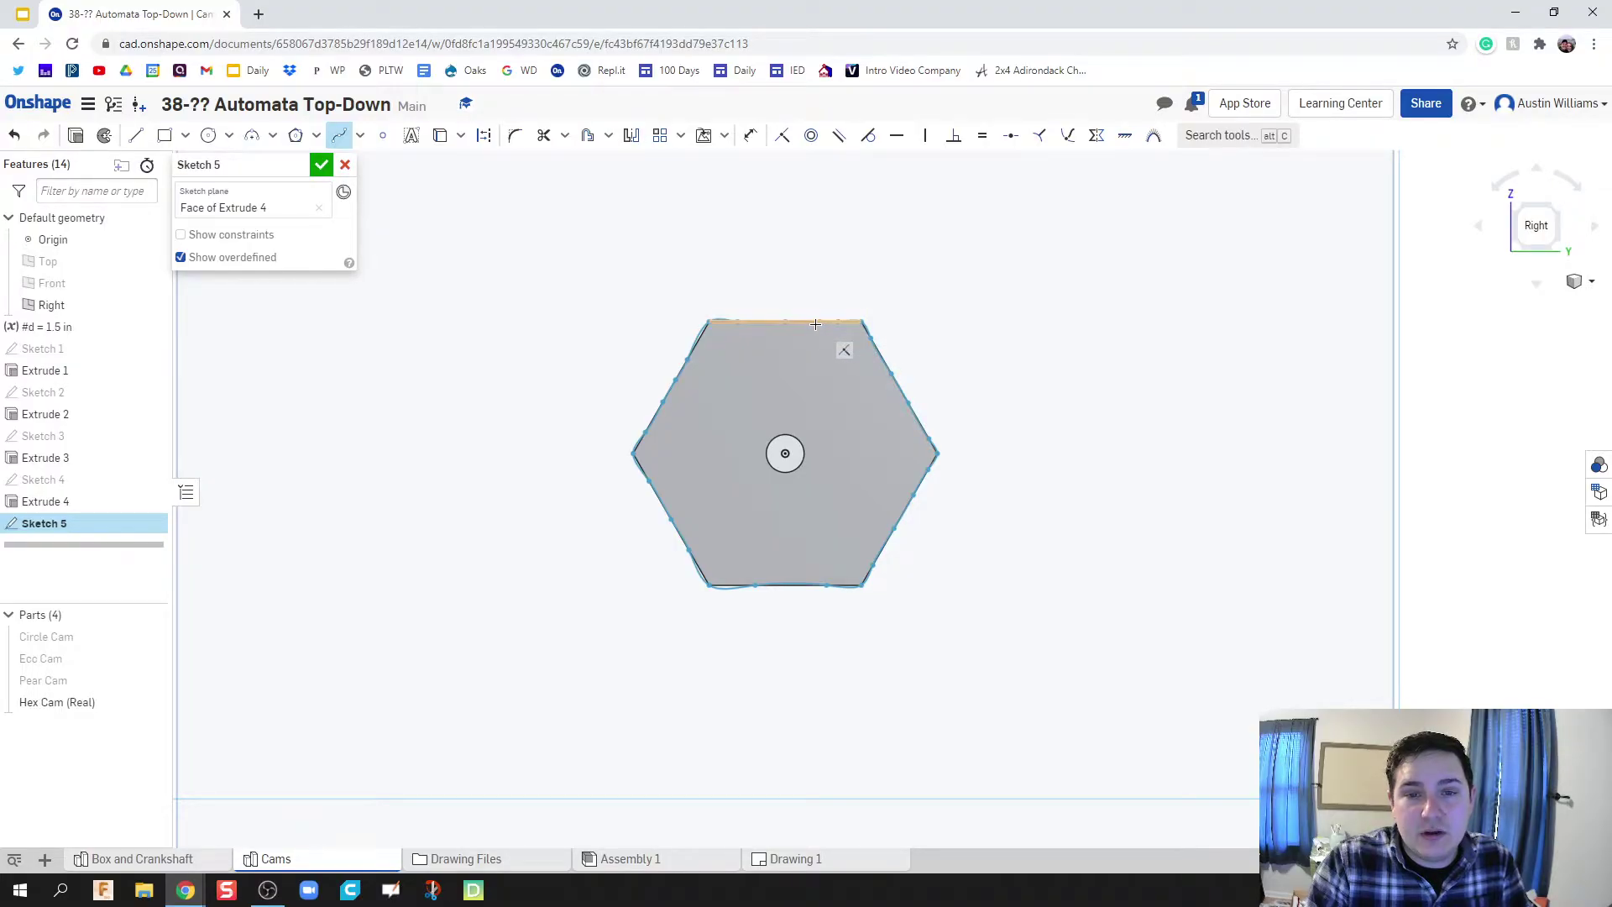
{"action": "left_click", "coordinate": [783, 323]}
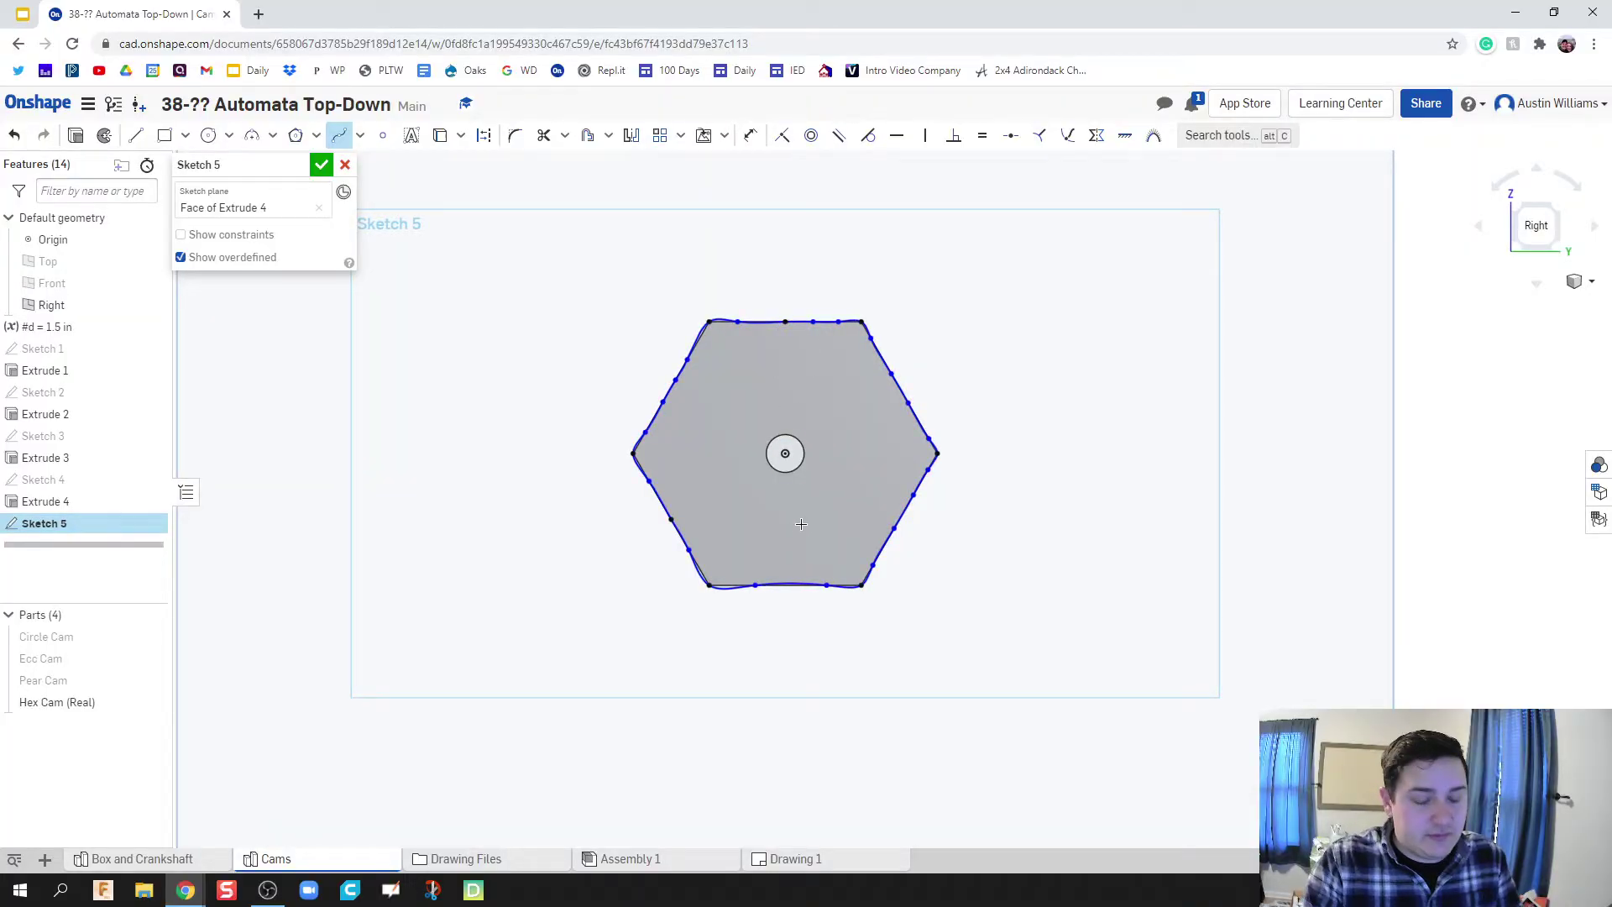
Add a 0.188 in diameter circle at the hexagon centre and finish Sketch 5
{"action": "key", "text": "c"}
{"action": "left_click", "coordinate": [785, 454]}
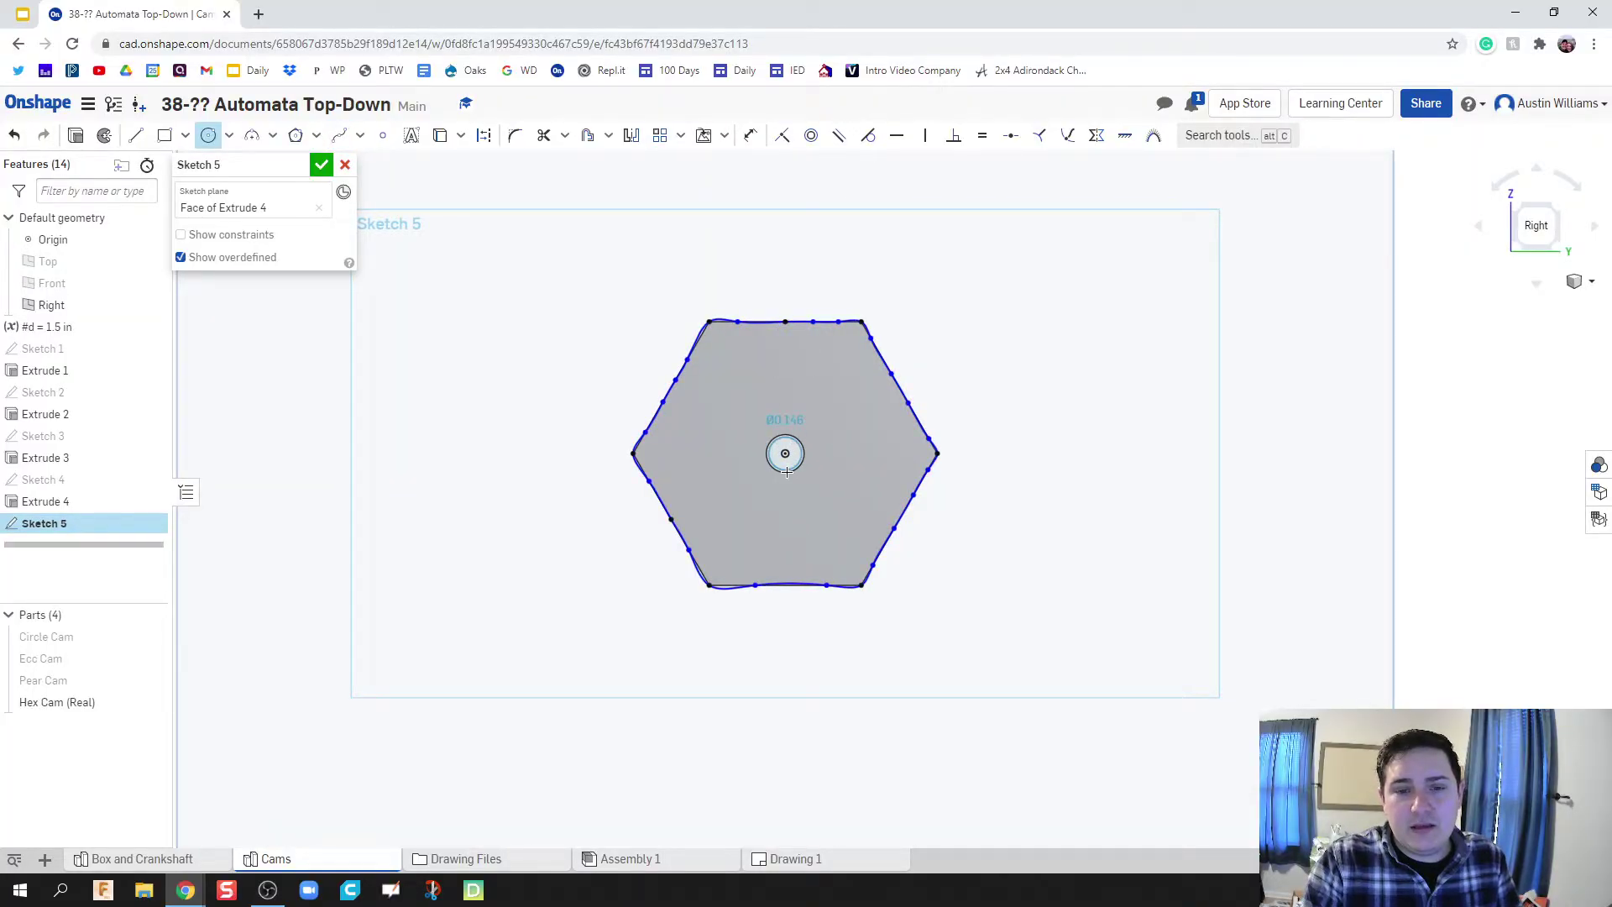
{"action": "left_click", "coordinate": [798, 473]}
{"action": "key", "text": "d"}
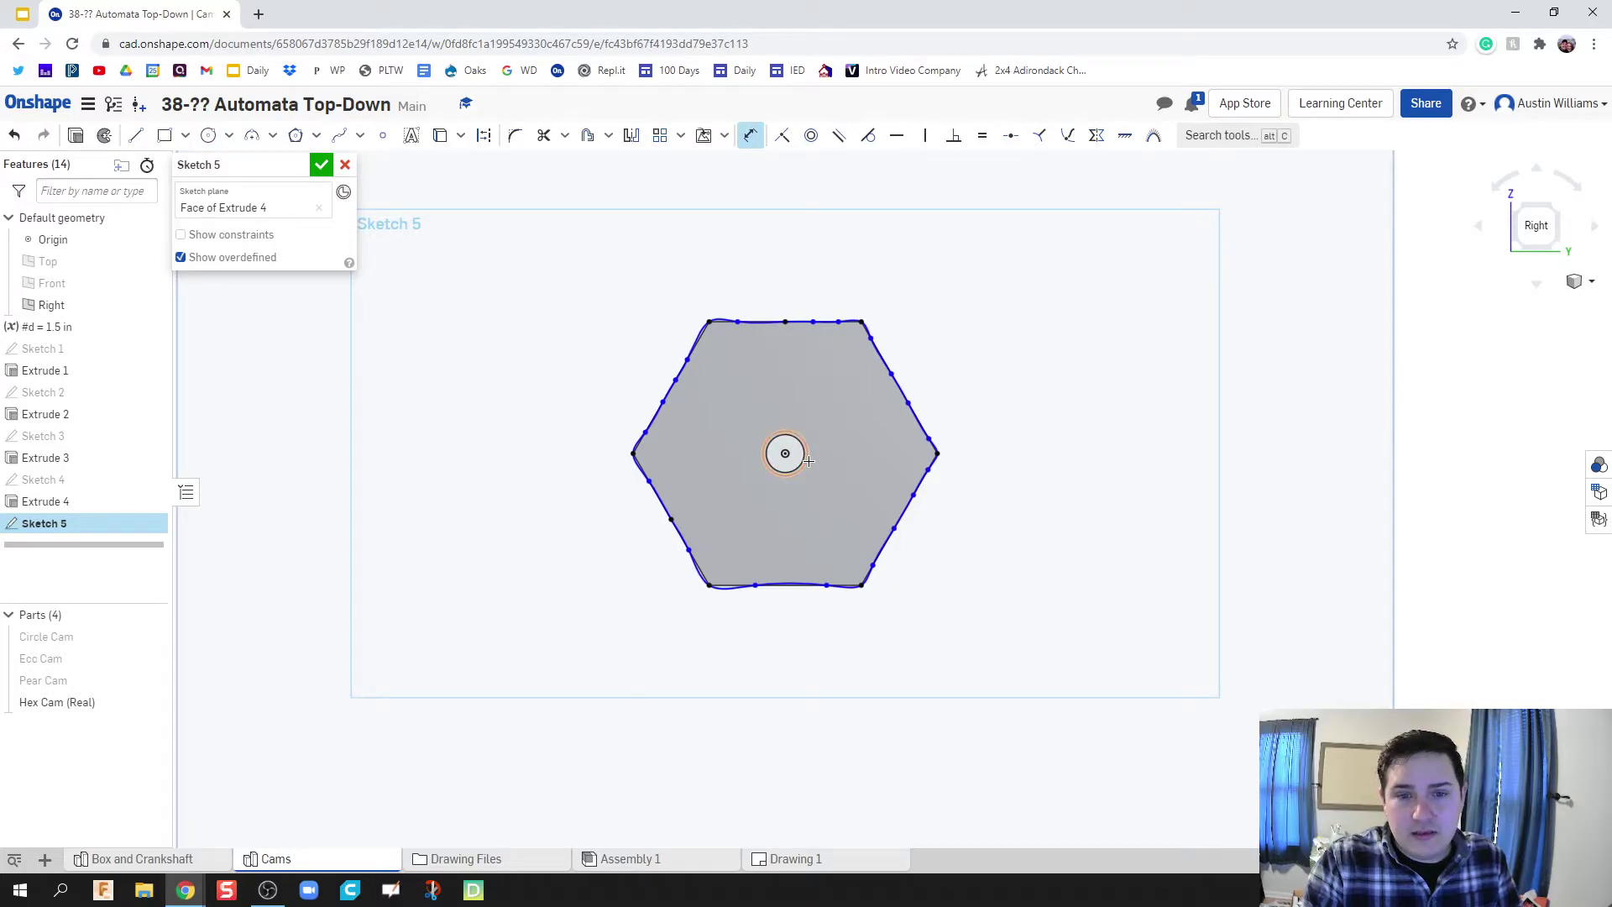
{"action": "left_click", "coordinate": [802, 462]}
{"action": "type", "text": ".188"}
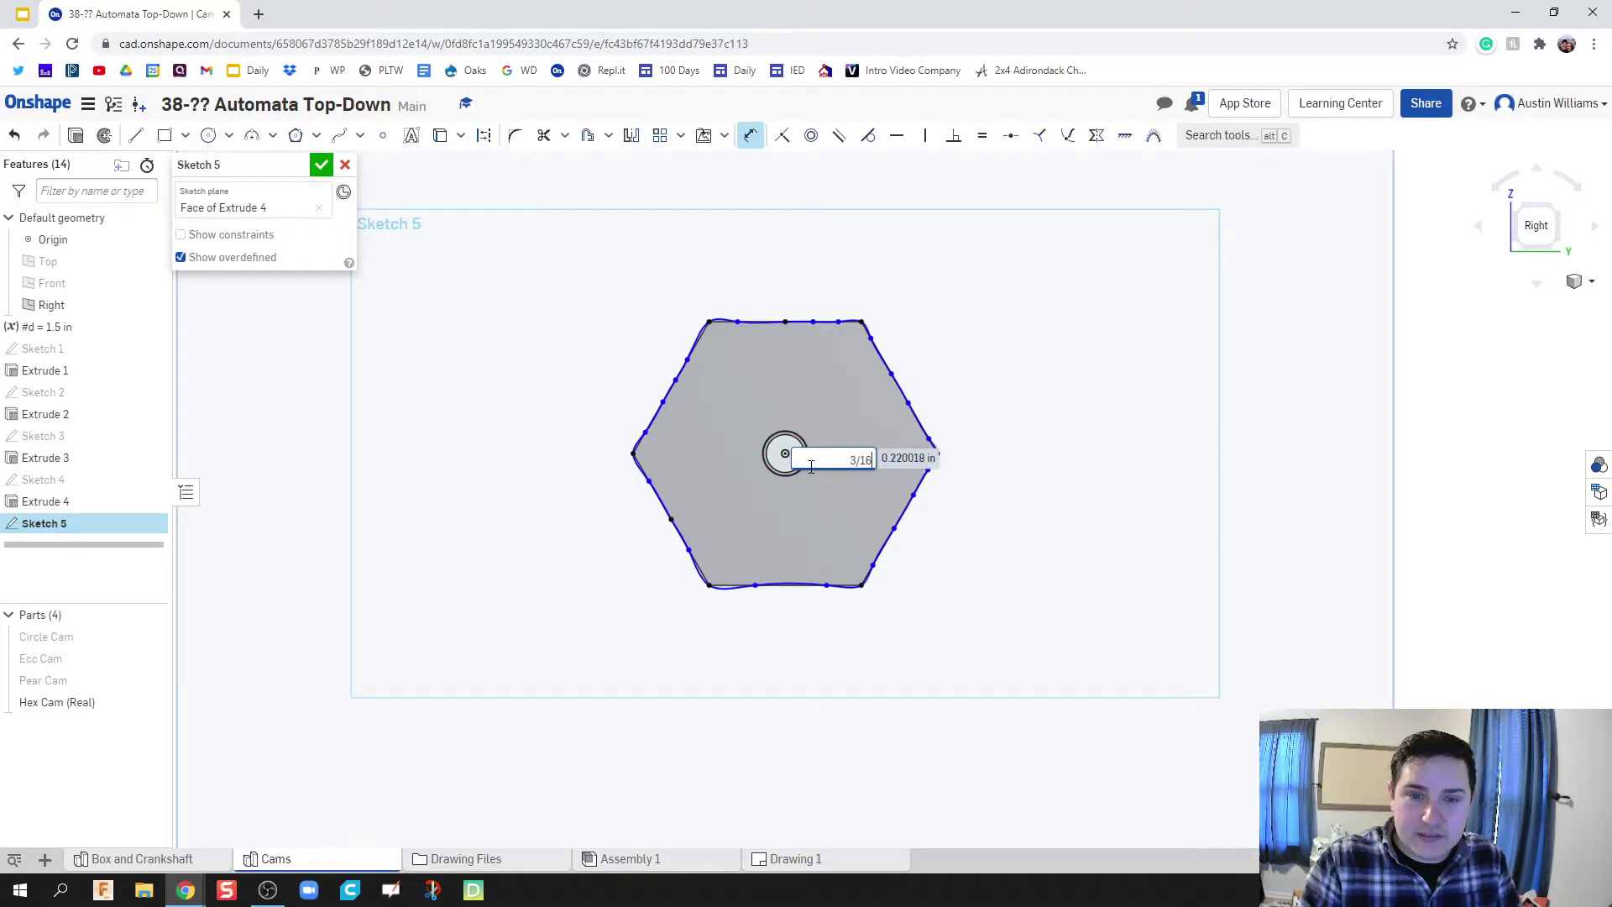
{"action": "key", "text": "Return"}
{"action": "scroll", "coordinate": [803, 428], "scroll_direction": "up", "scroll_amount": 1}
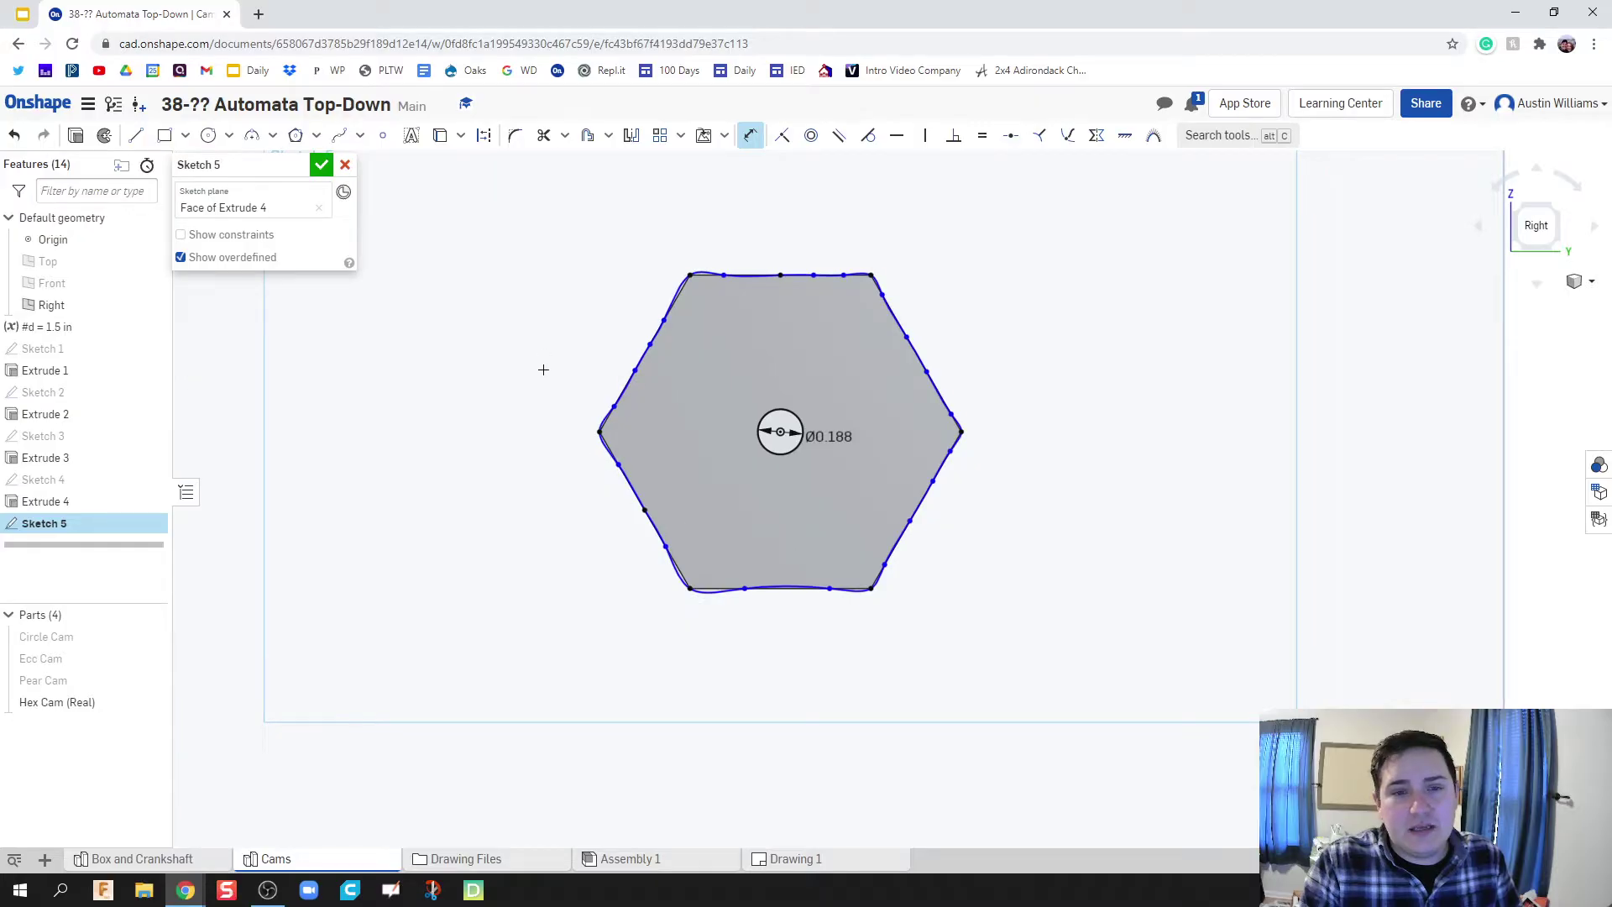
{"action": "left_click", "coordinate": [321, 166]}
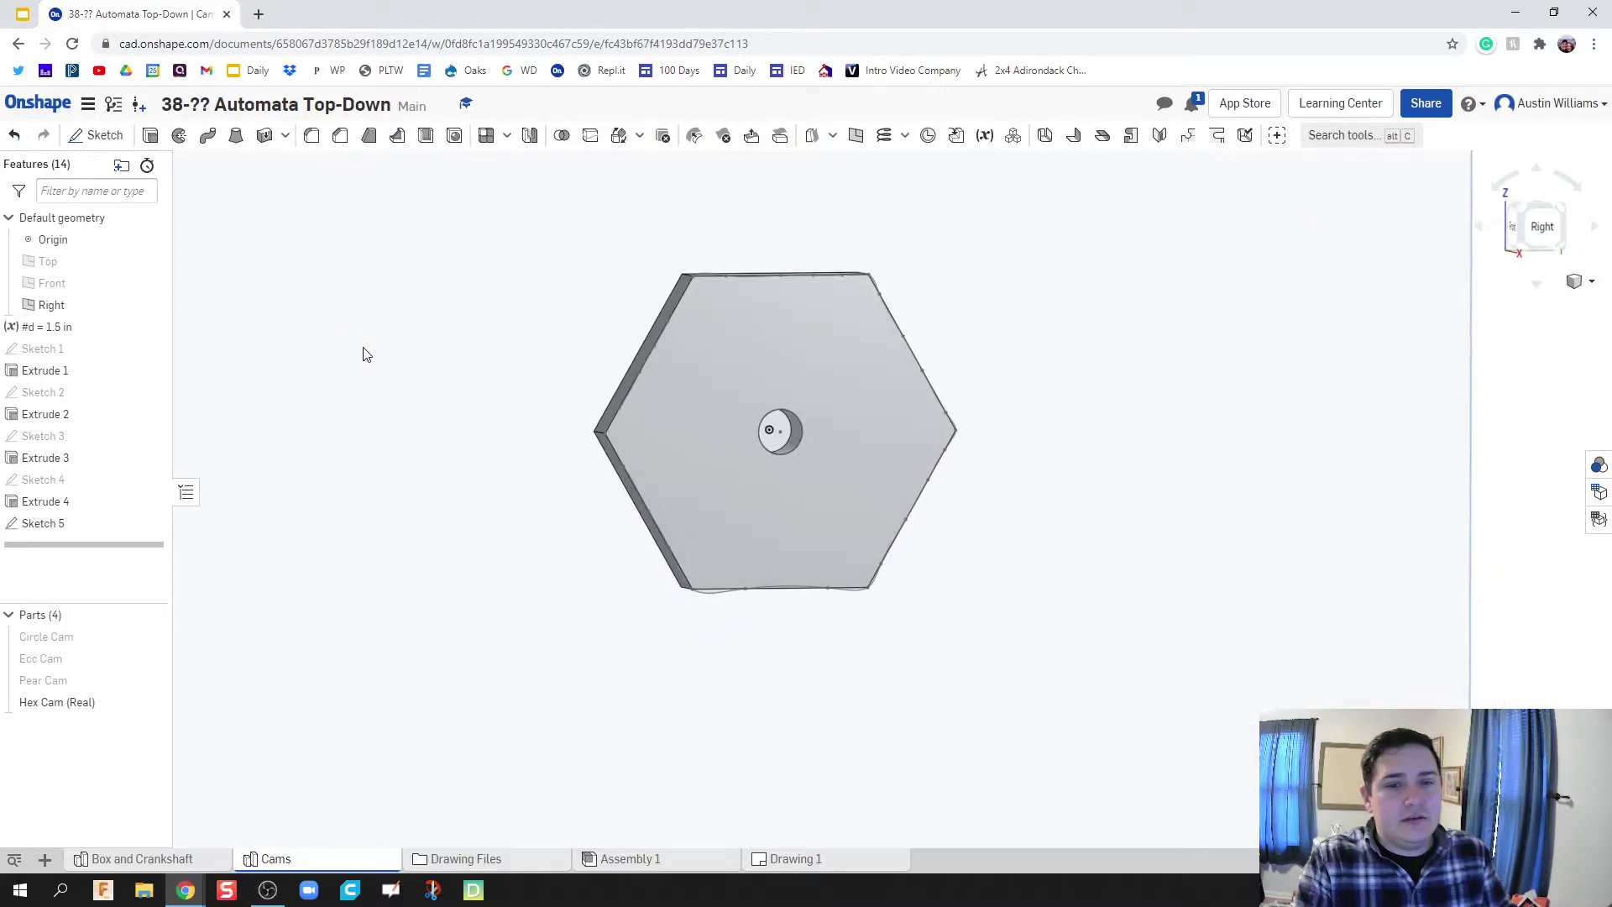
Extrude Sketch 5 3/16 in deep as a new part
{"action": "key", "text": "shift+e"}
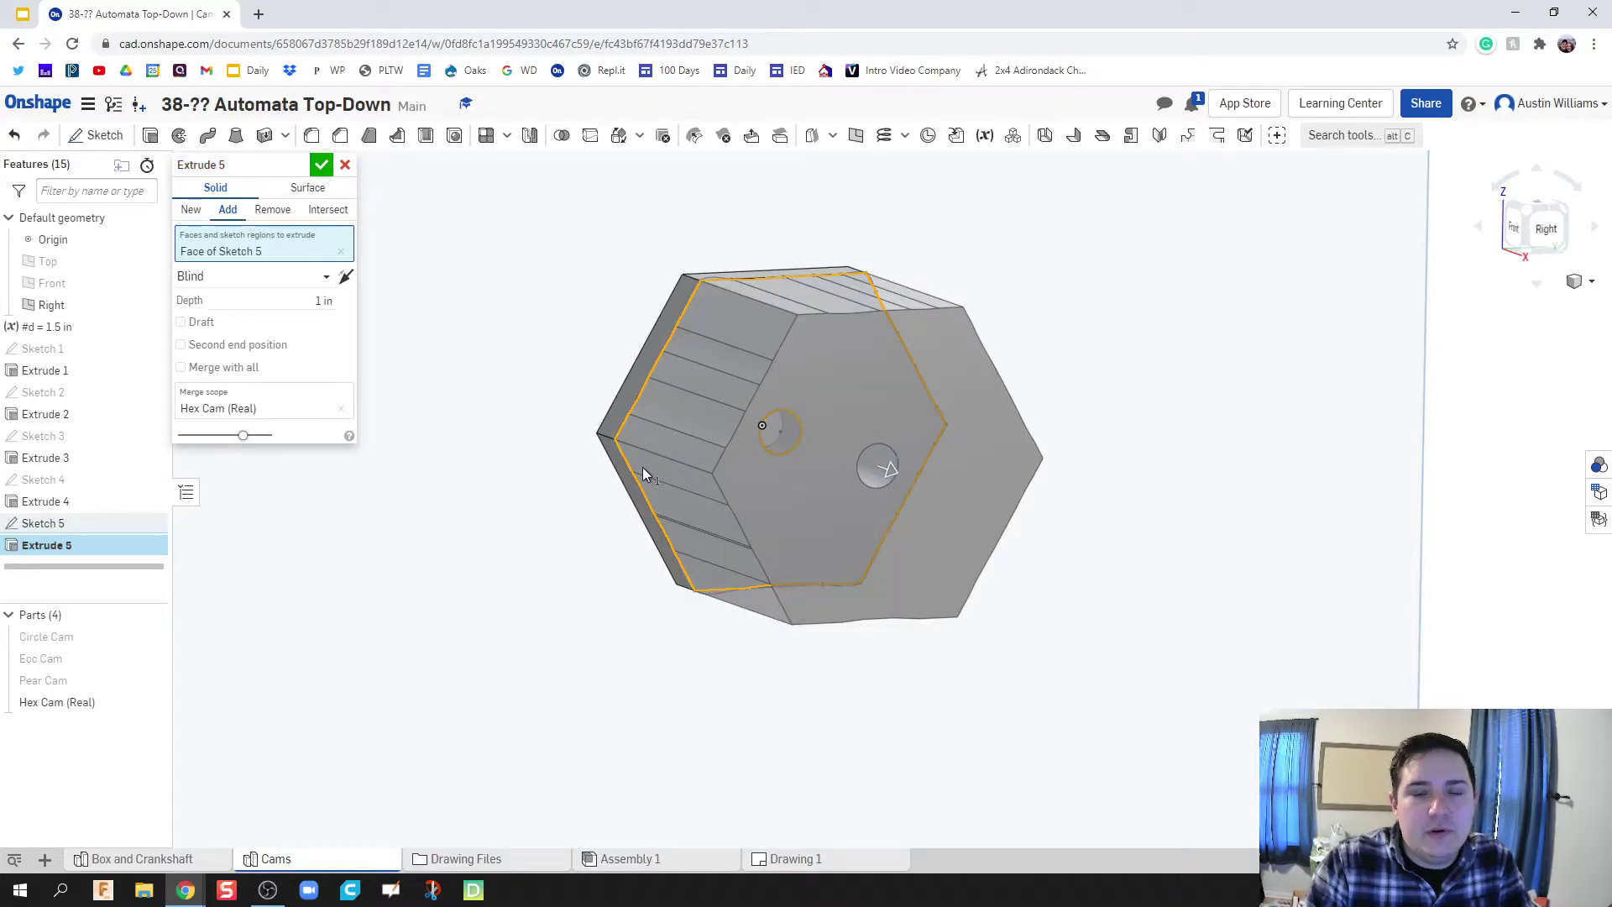
{"action": "right_click_drag", "start_coordinate": [574, 393], "coordinate": [390, 303]}
{"action": "left_click", "coordinate": [301, 302]}
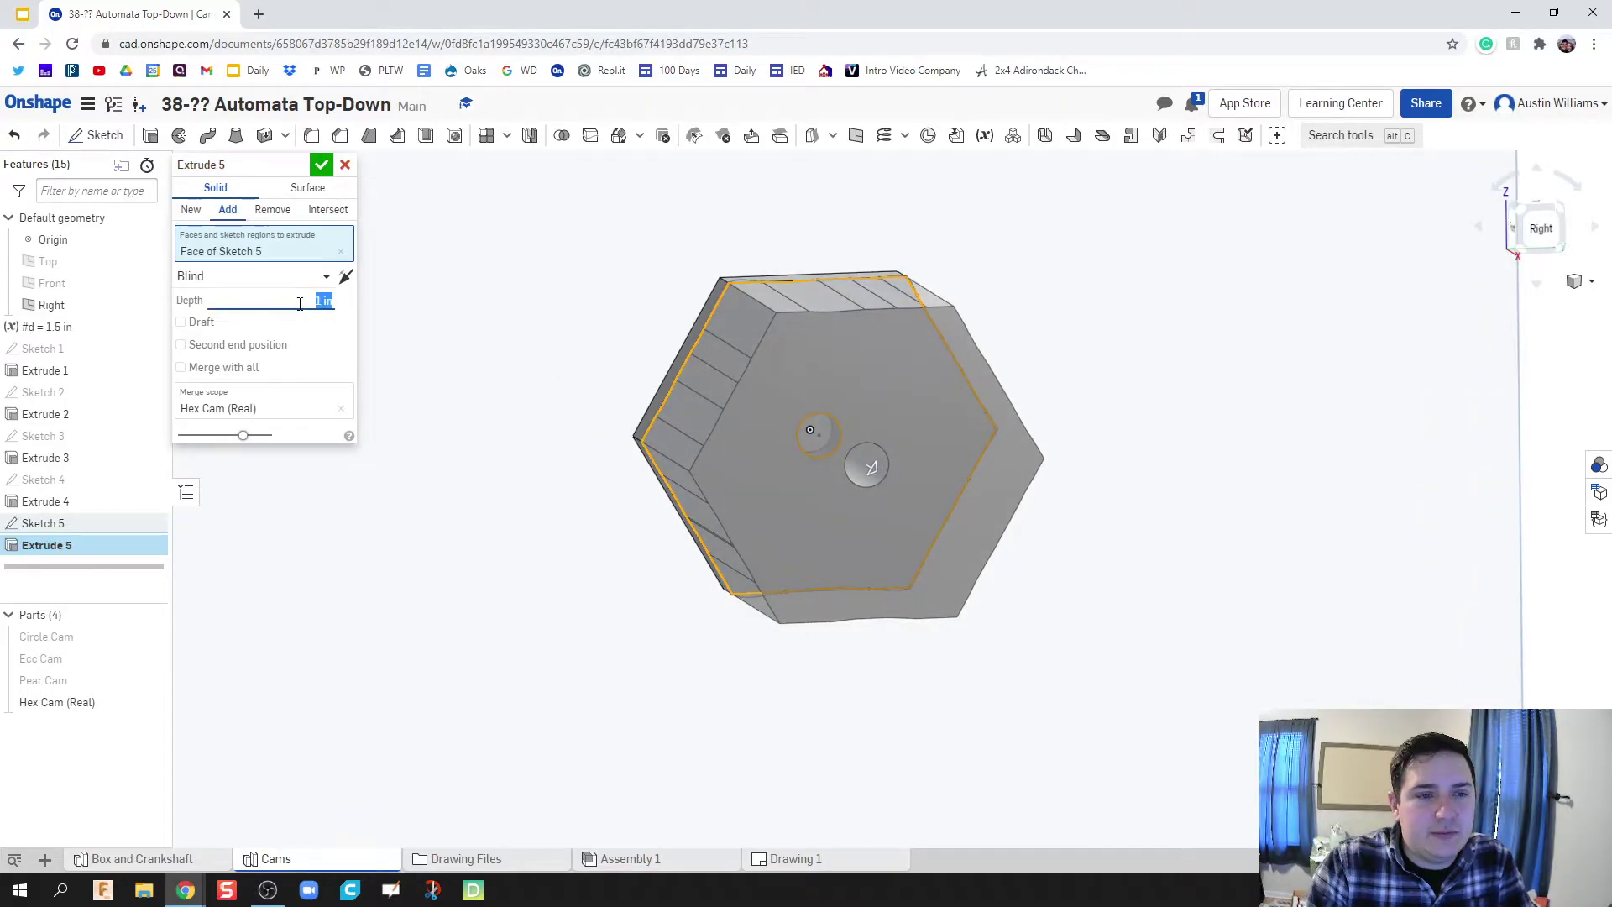
{"action": "type", "text": "3/16"}
{"action": "key", "text": "Return"}
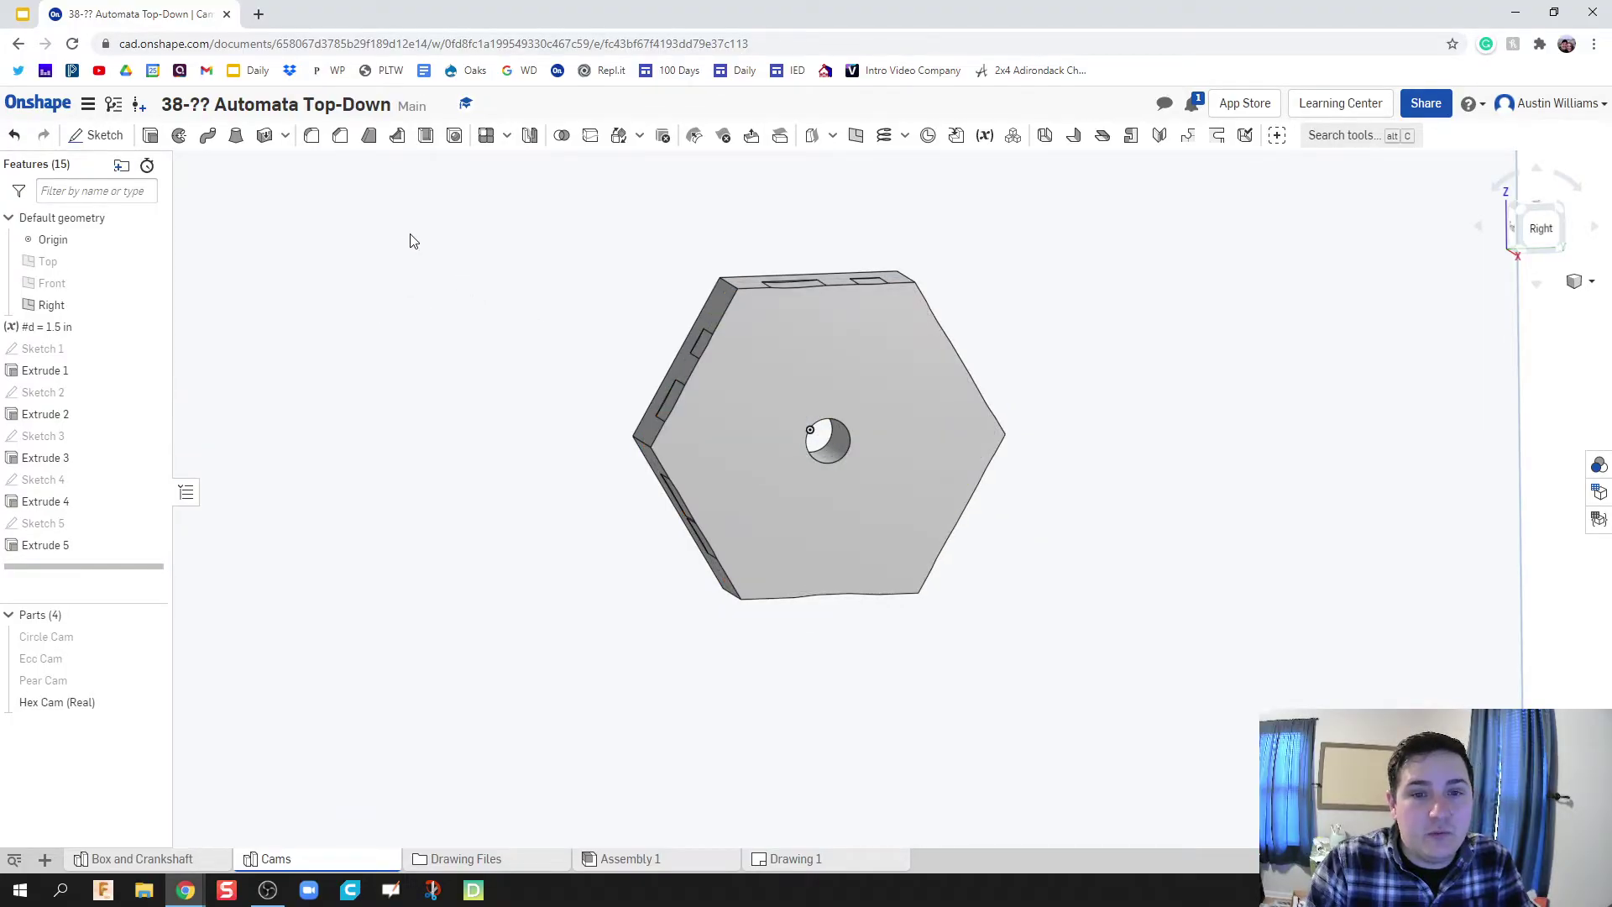
Reopen Extrude 5 and accept its settings unchanged, creating Part 5
{"action": "right_click_drag", "start_coordinate": [568, 283], "coordinate": [496, 324]}
{"action": "left_click", "coordinate": [95, 542]}
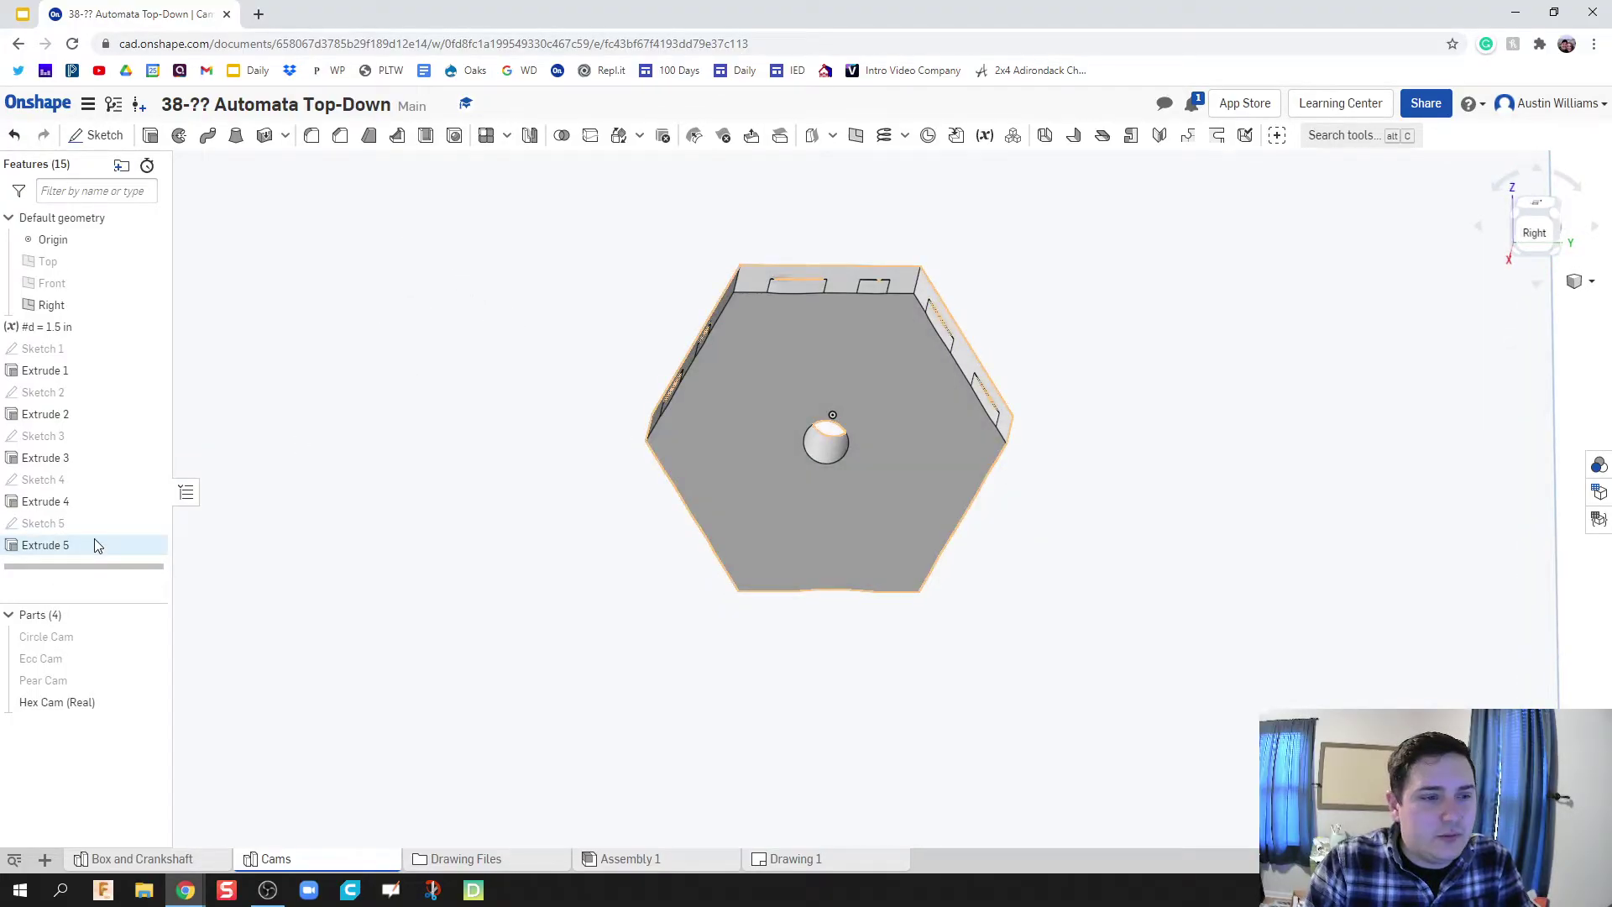
{"action": "double_click", "coordinate": [95, 539]}
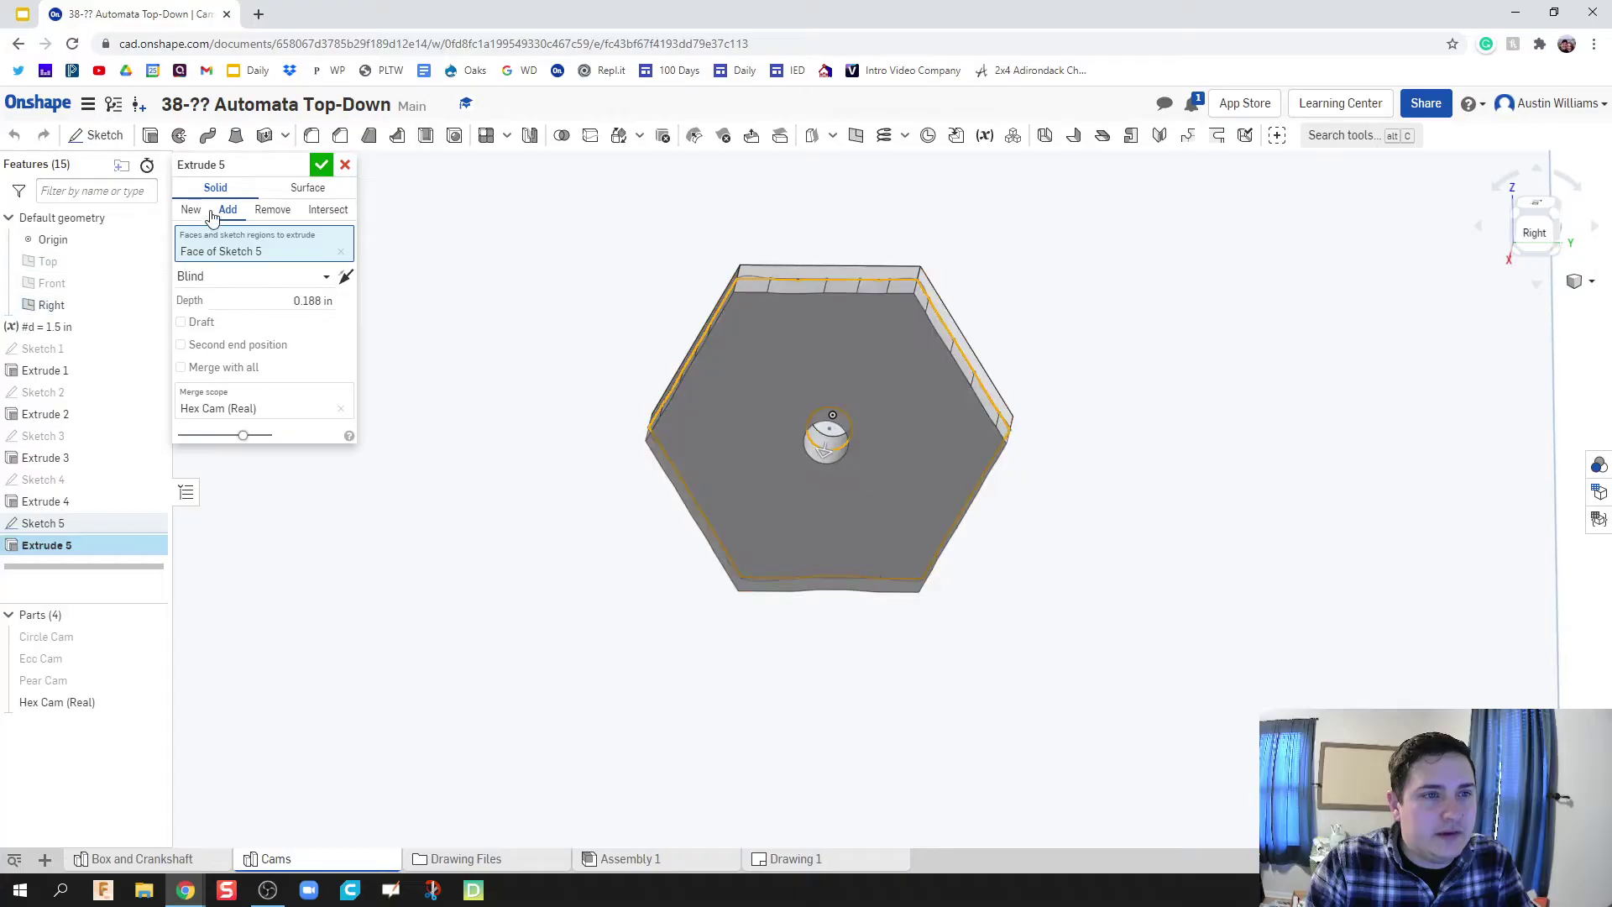
{"action": "left_click", "coordinate": [322, 168]}
{"action": "mouse_move", "coordinate": [429, 270]}
{"action": "right_mouse_down"}
{"action": "mouse_move", "coordinate": [460, 267]}
{"action": "mouse_move", "coordinate": [476, 229]}
{"action": "mouse_move", "coordinate": [436, 252]}
{"action": "right_mouse_up"}
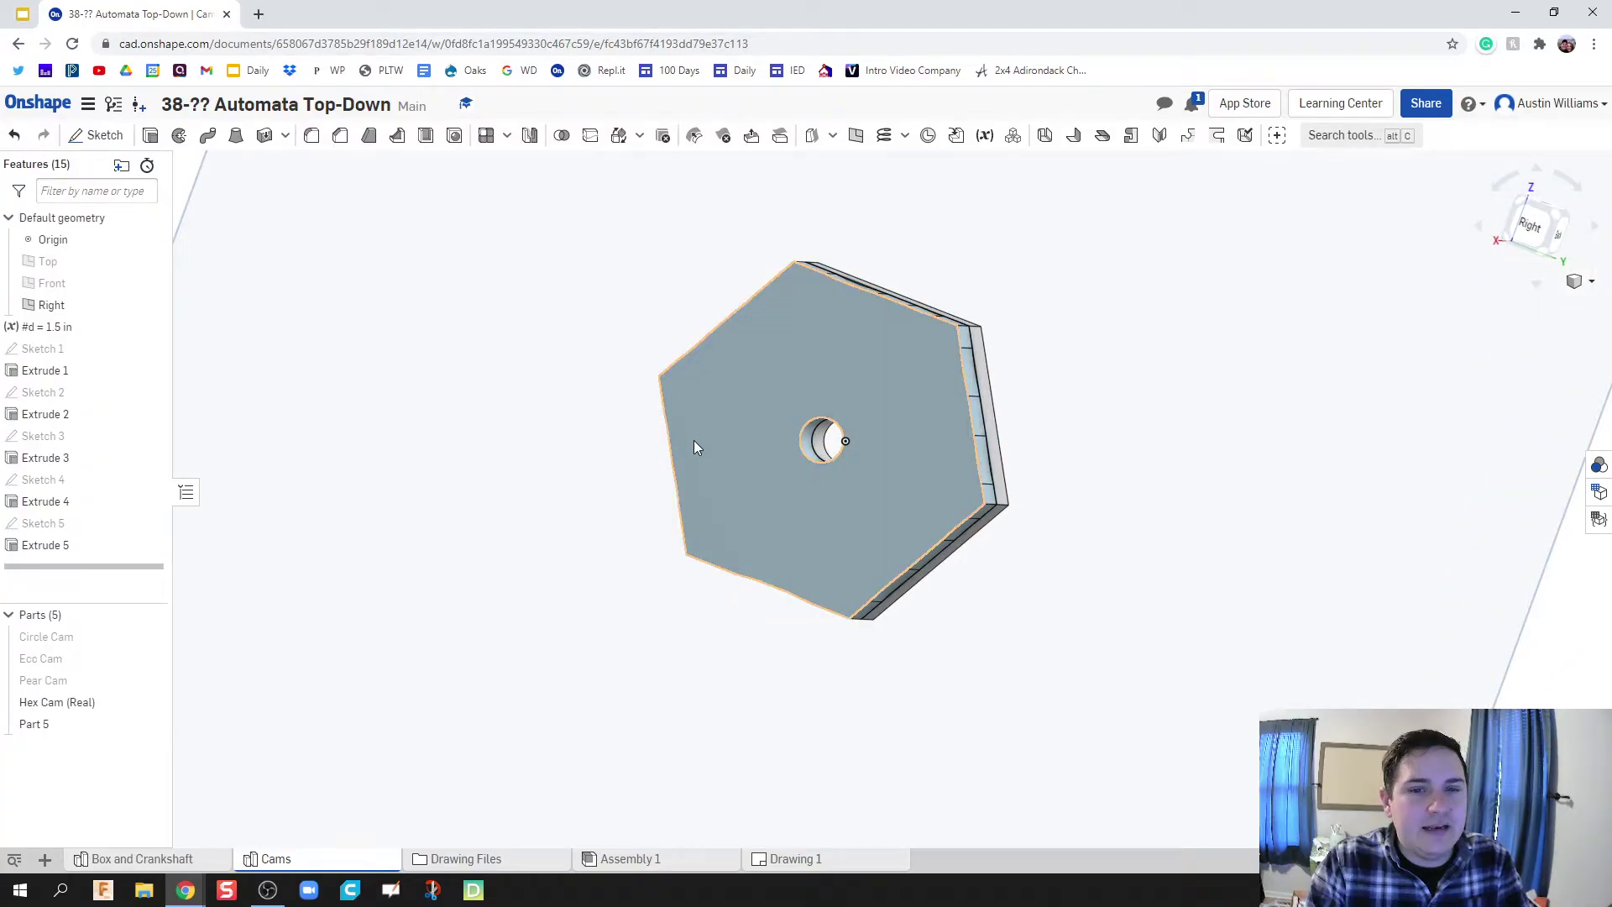
Reopen Sketch 5, then select and deselect its traced outline
{"action": "double_click", "coordinate": [41, 524]}
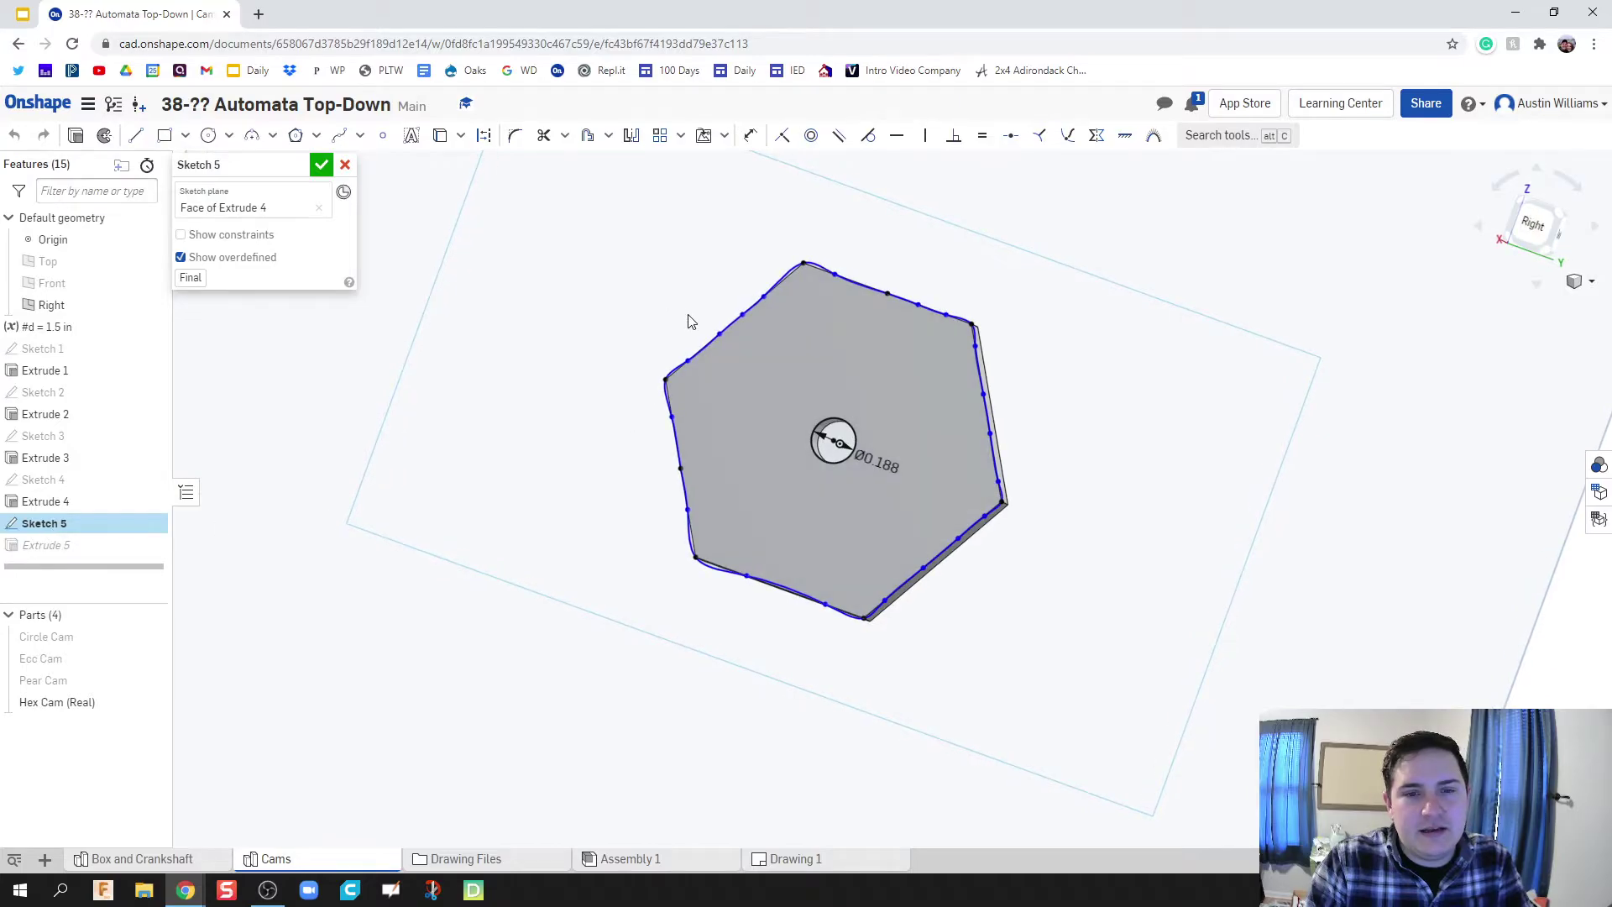
{"action": "scroll", "coordinate": [688, 320], "scroll_direction": "up", "scroll_amount": 5}
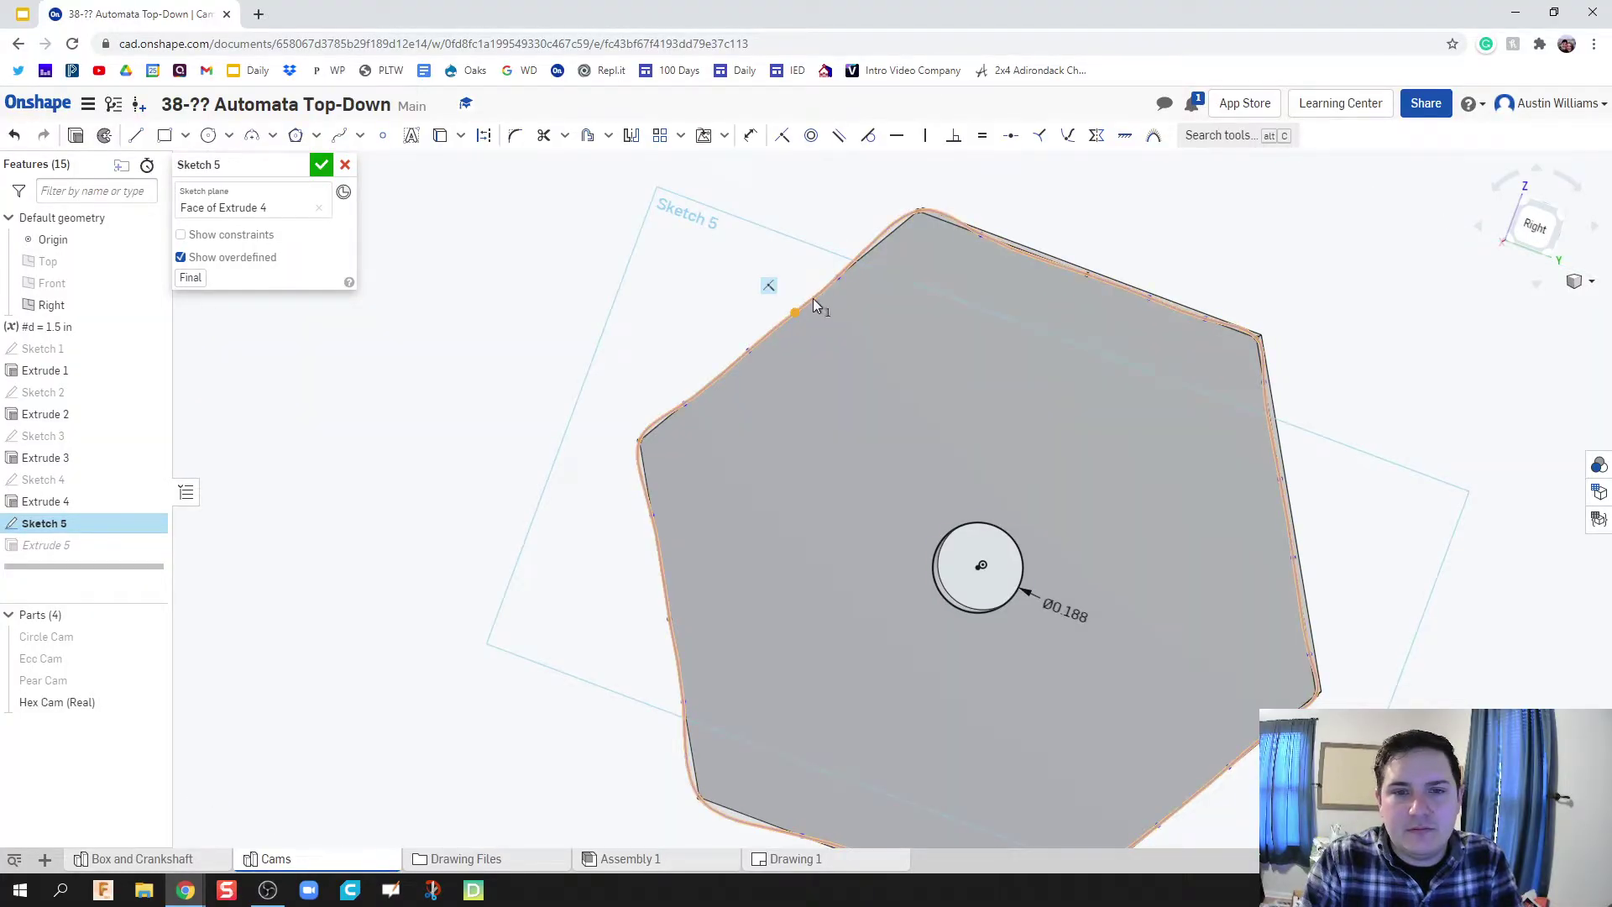
{"action": "left_click", "coordinate": [813, 299]}
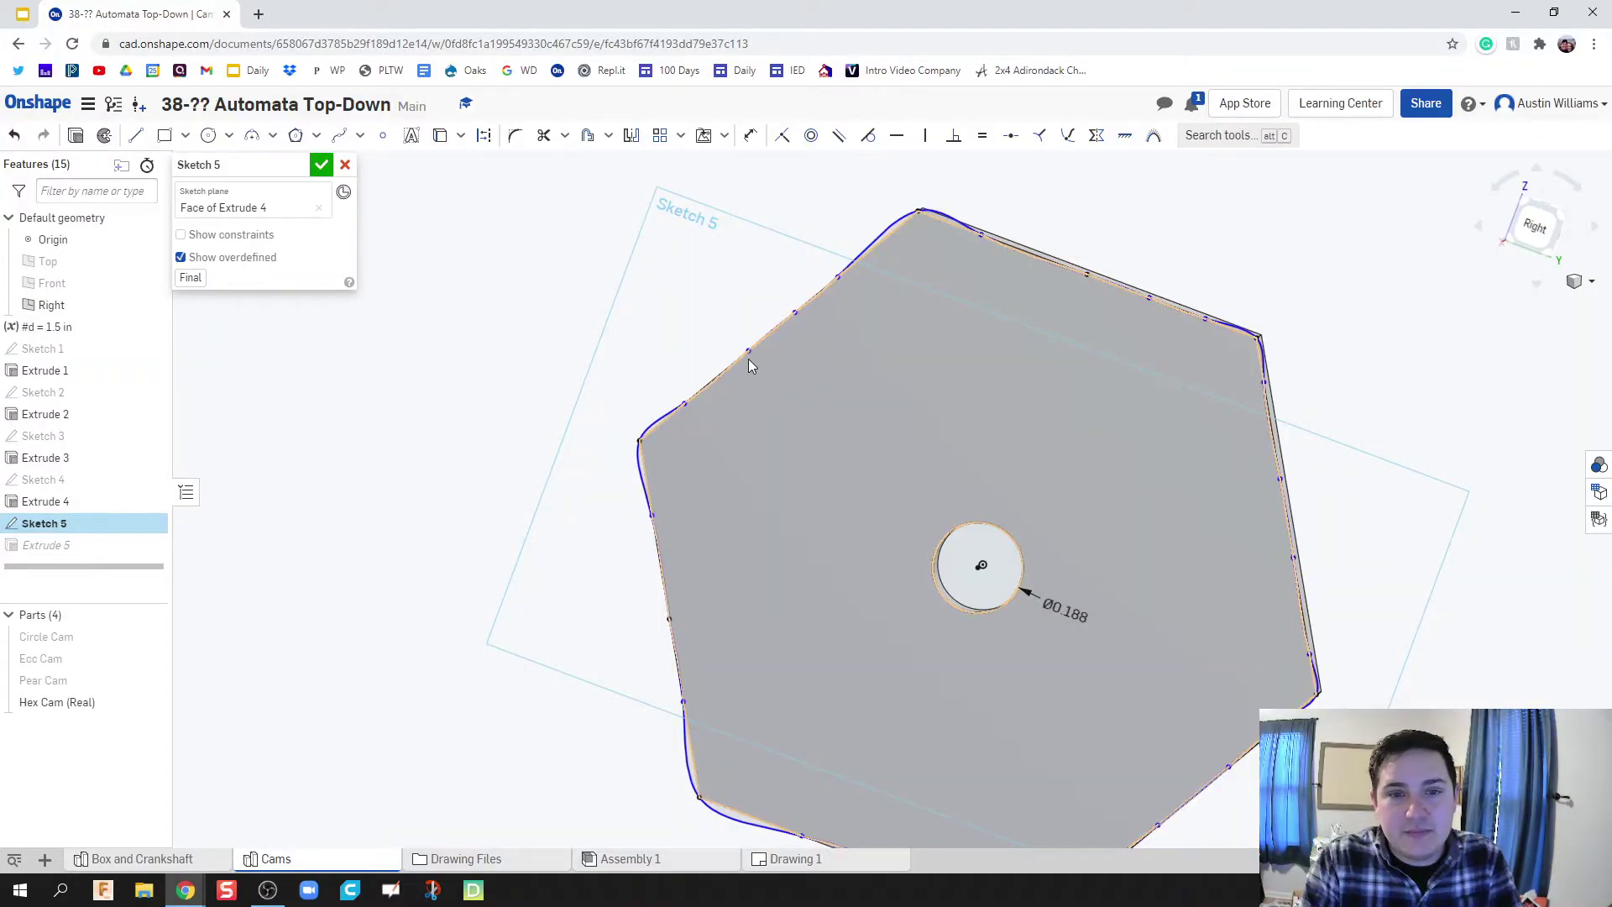
{"action": "left_click", "coordinate": [783, 350]}
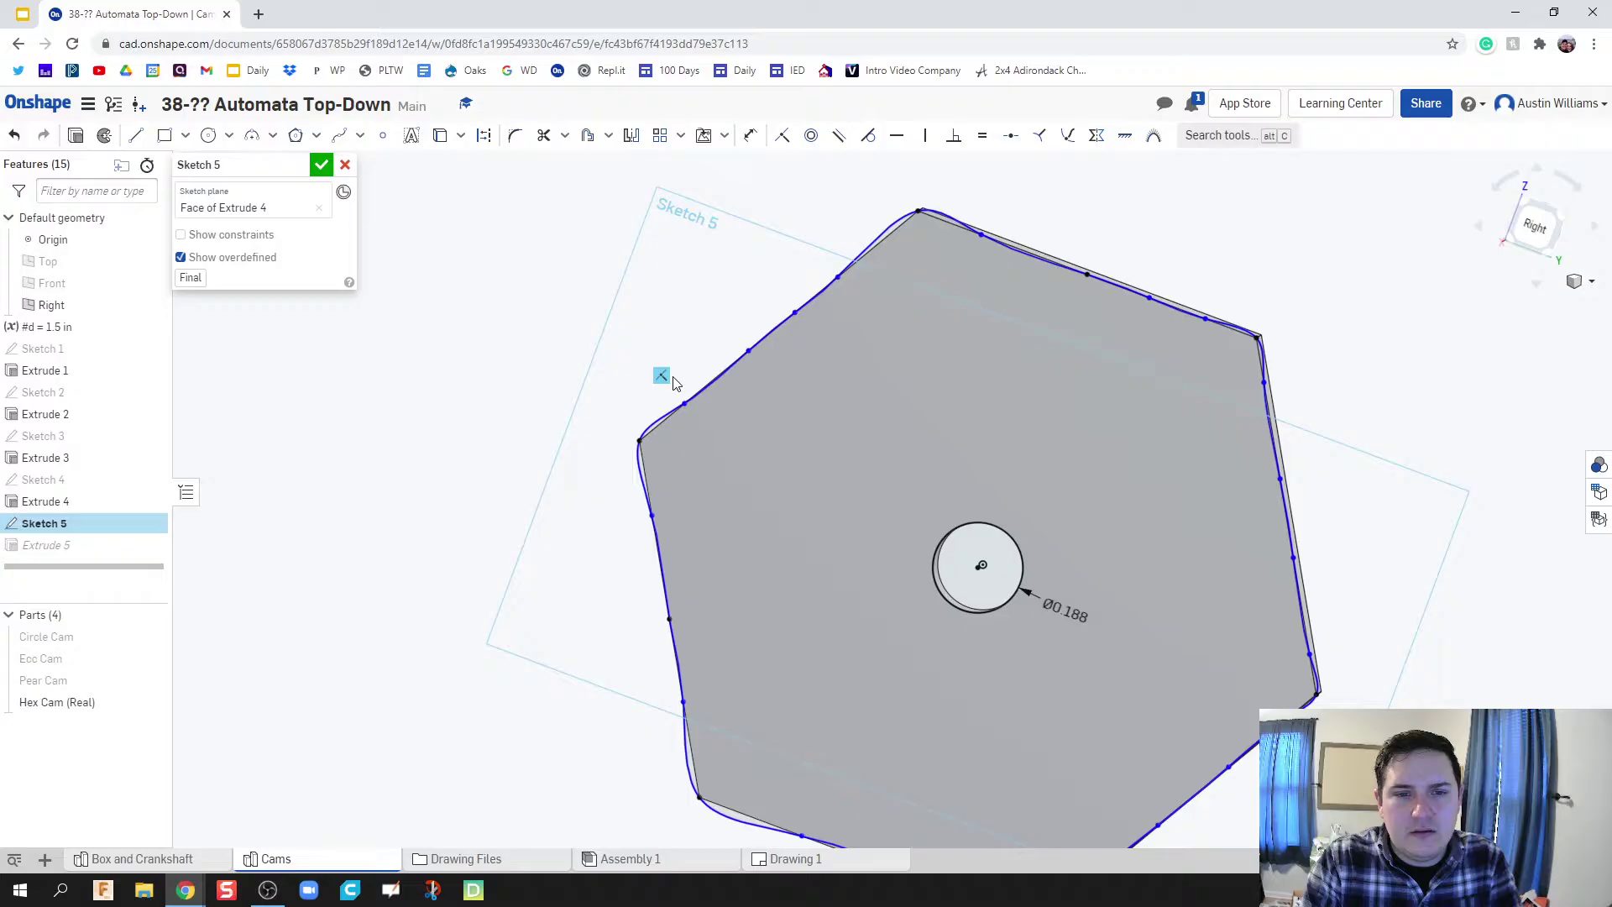
Add two spline points on the upper-left edge, drag points to reshape, and finish
{"action": "key", "text": "m"}
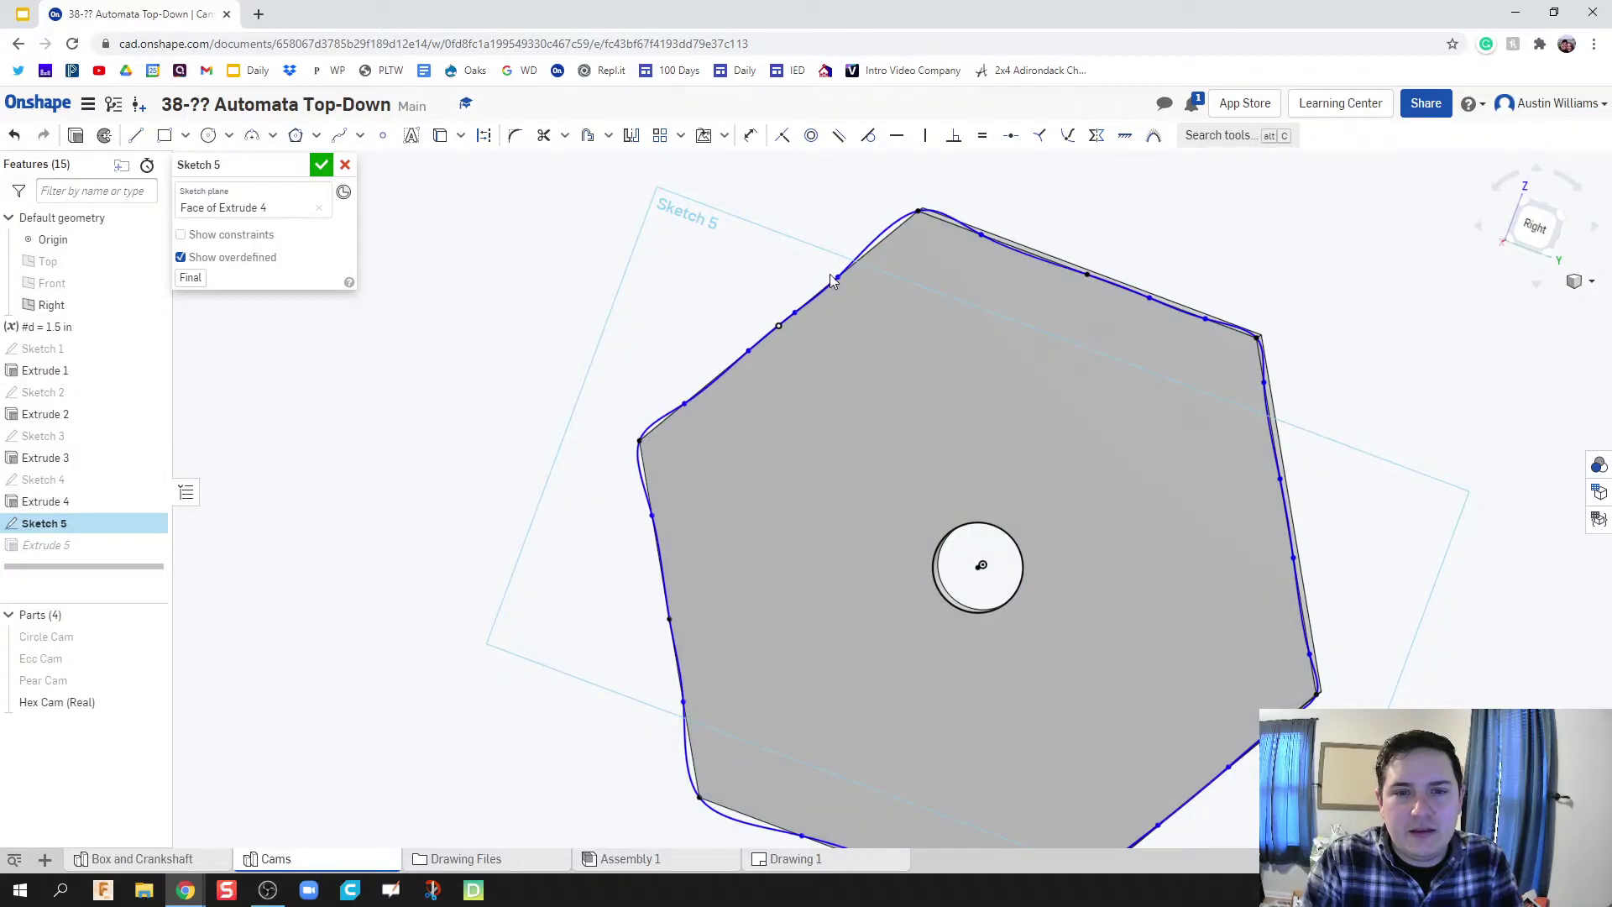
{"action": "left_click", "coordinate": [827, 276]}
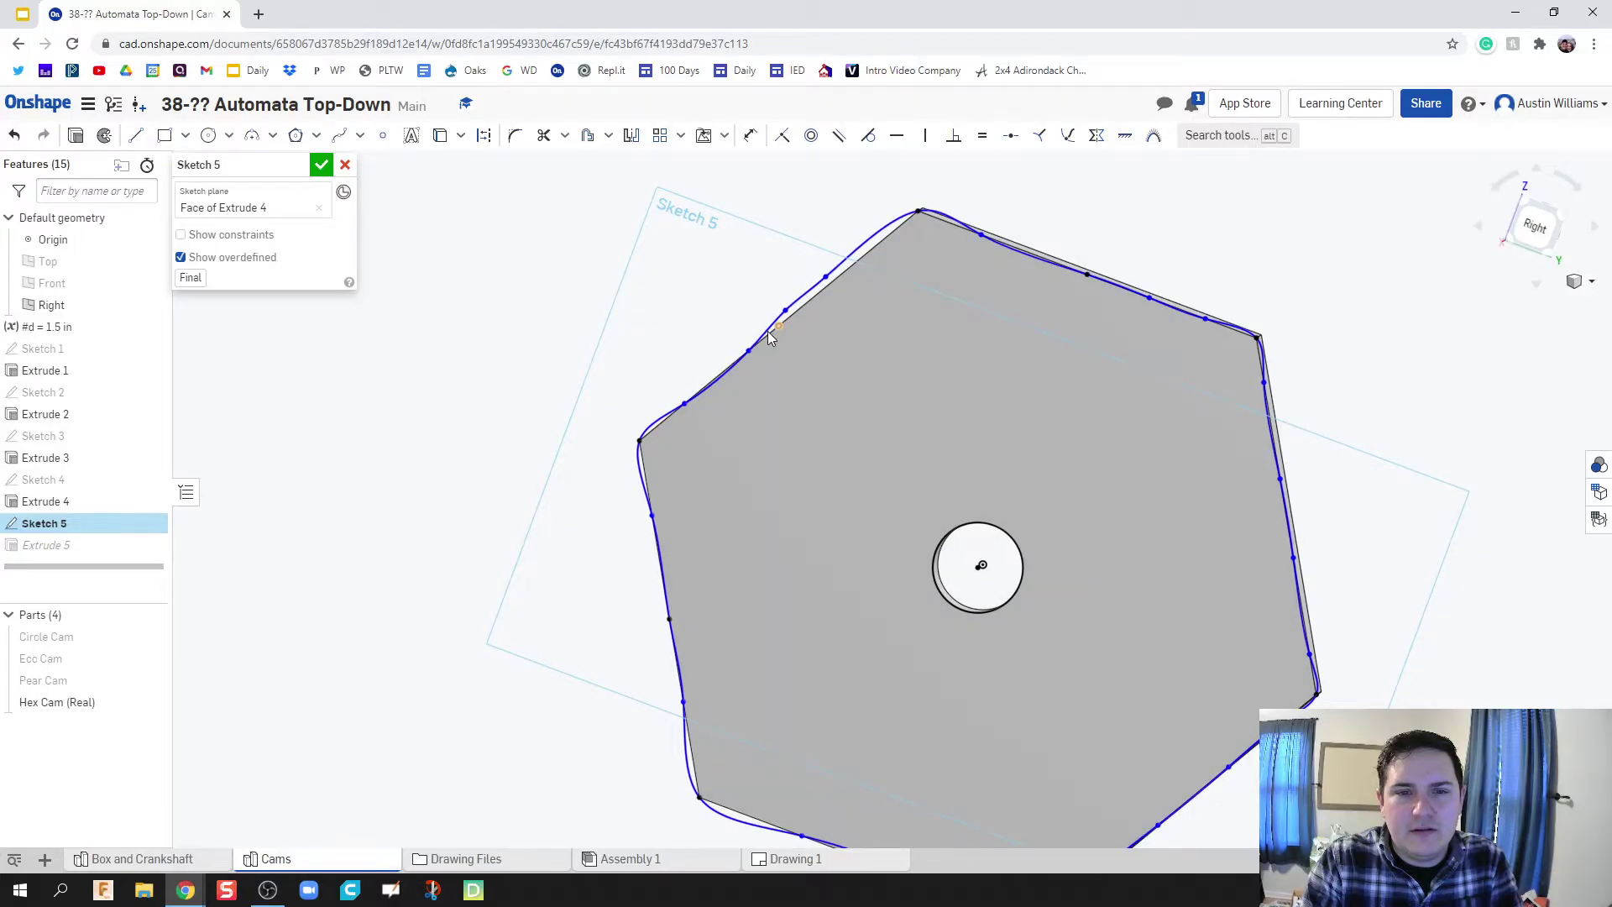
{"action": "left_click", "coordinate": [740, 346]}
{"action": "left_click_drag", "start_coordinate": [687, 401], "coordinate": [679, 397]}
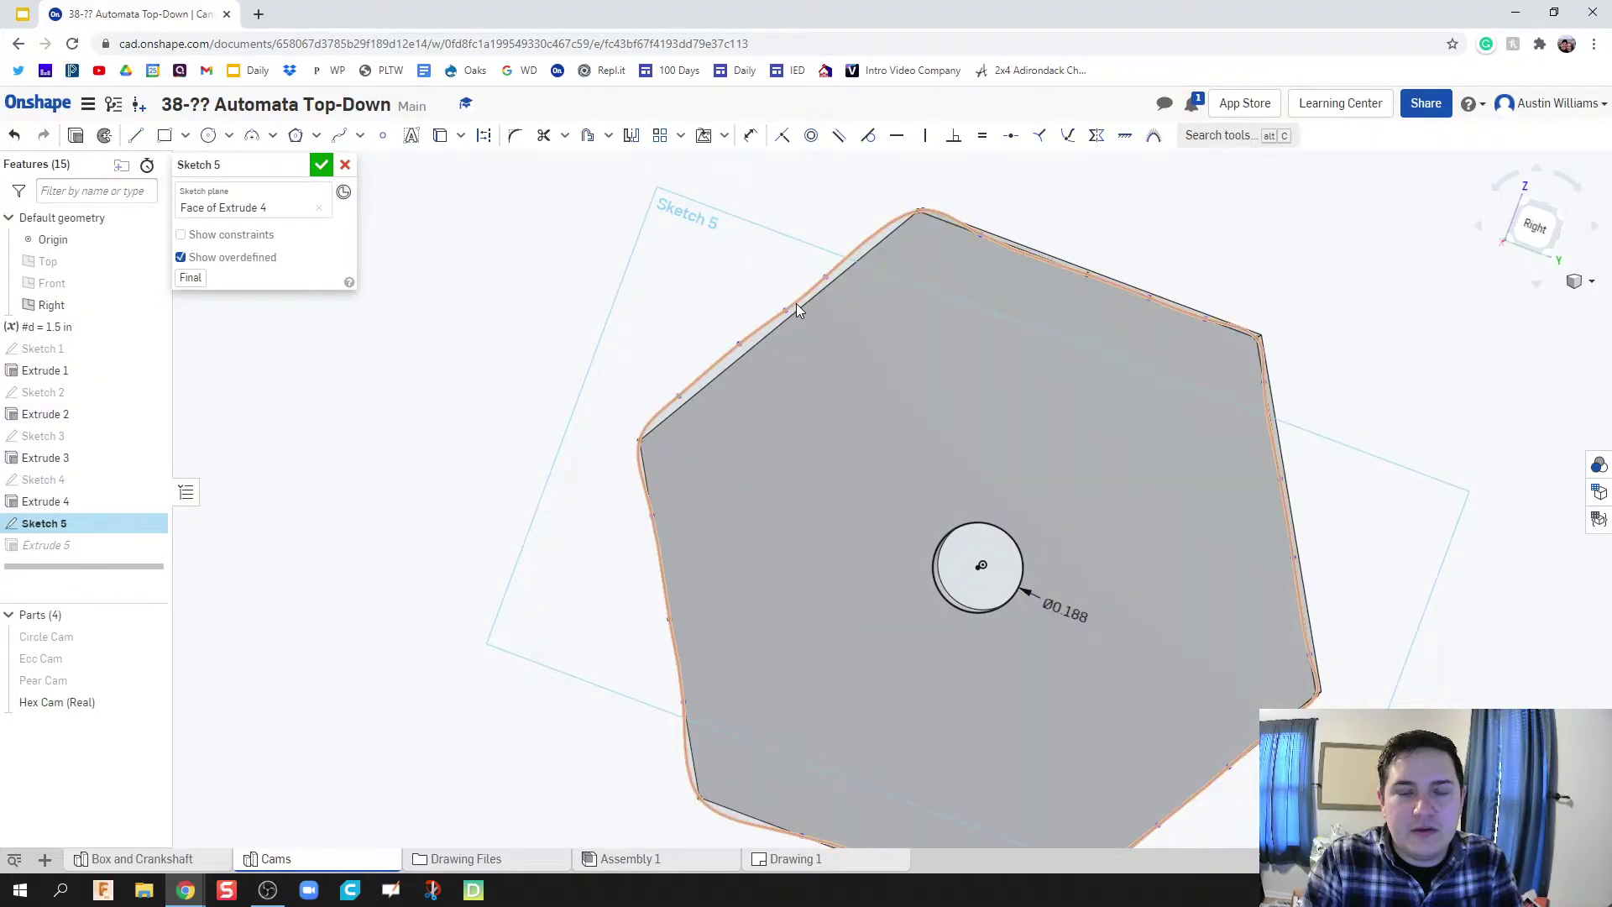
{"action": "left_click_drag", "start_coordinate": [789, 306], "coordinate": [797, 308]}
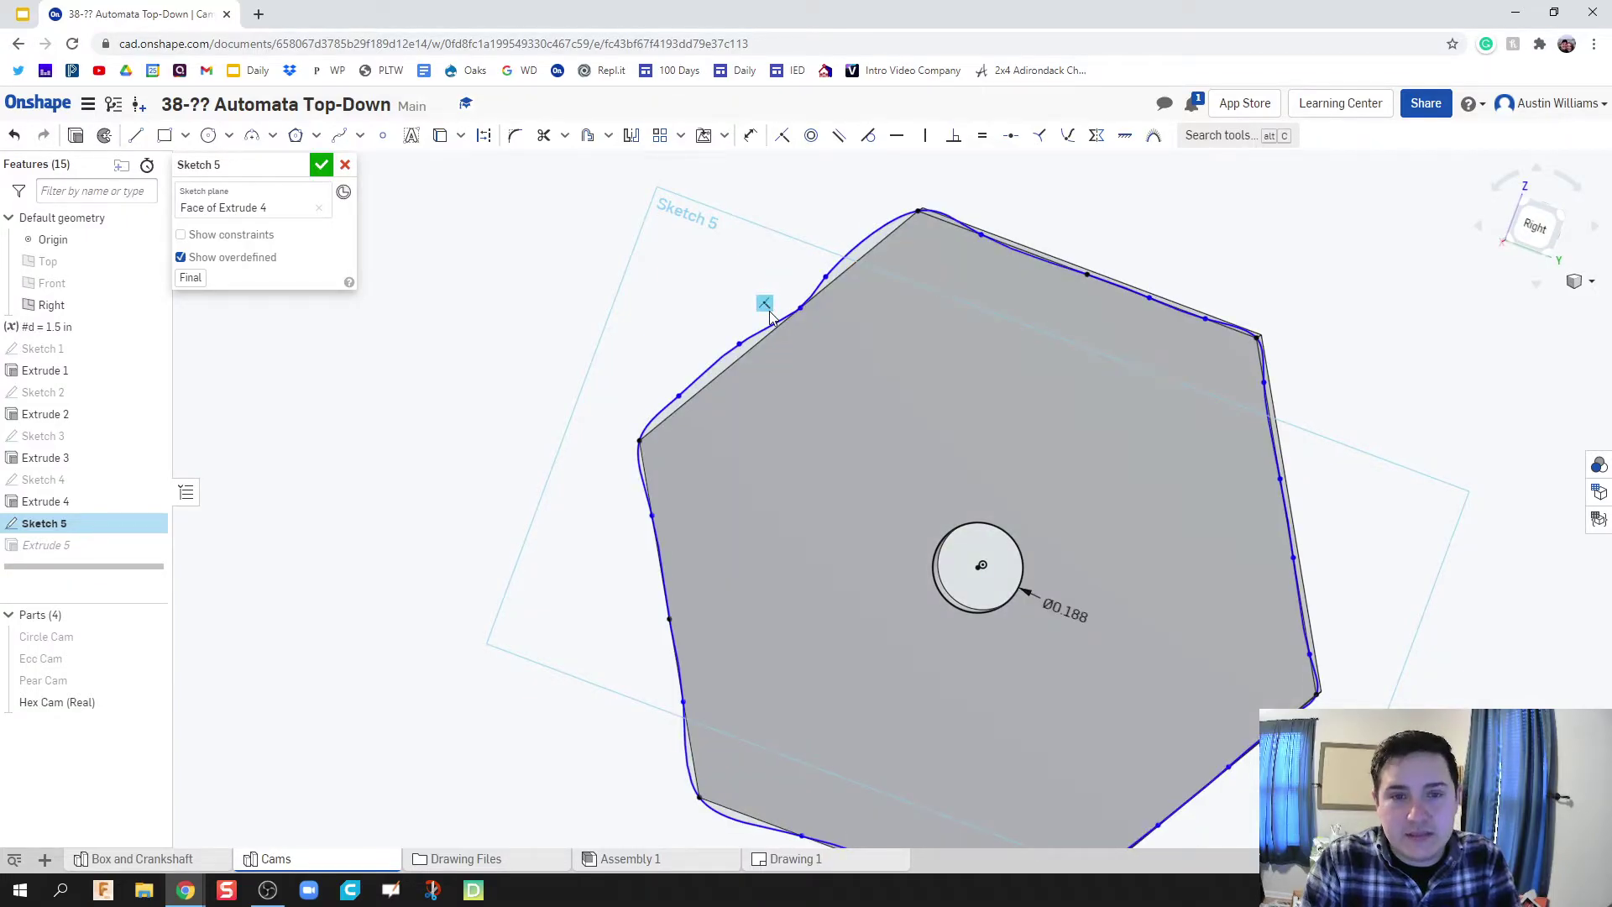
{"action": "left_click_drag", "start_coordinate": [802, 308], "coordinate": [795, 300]}
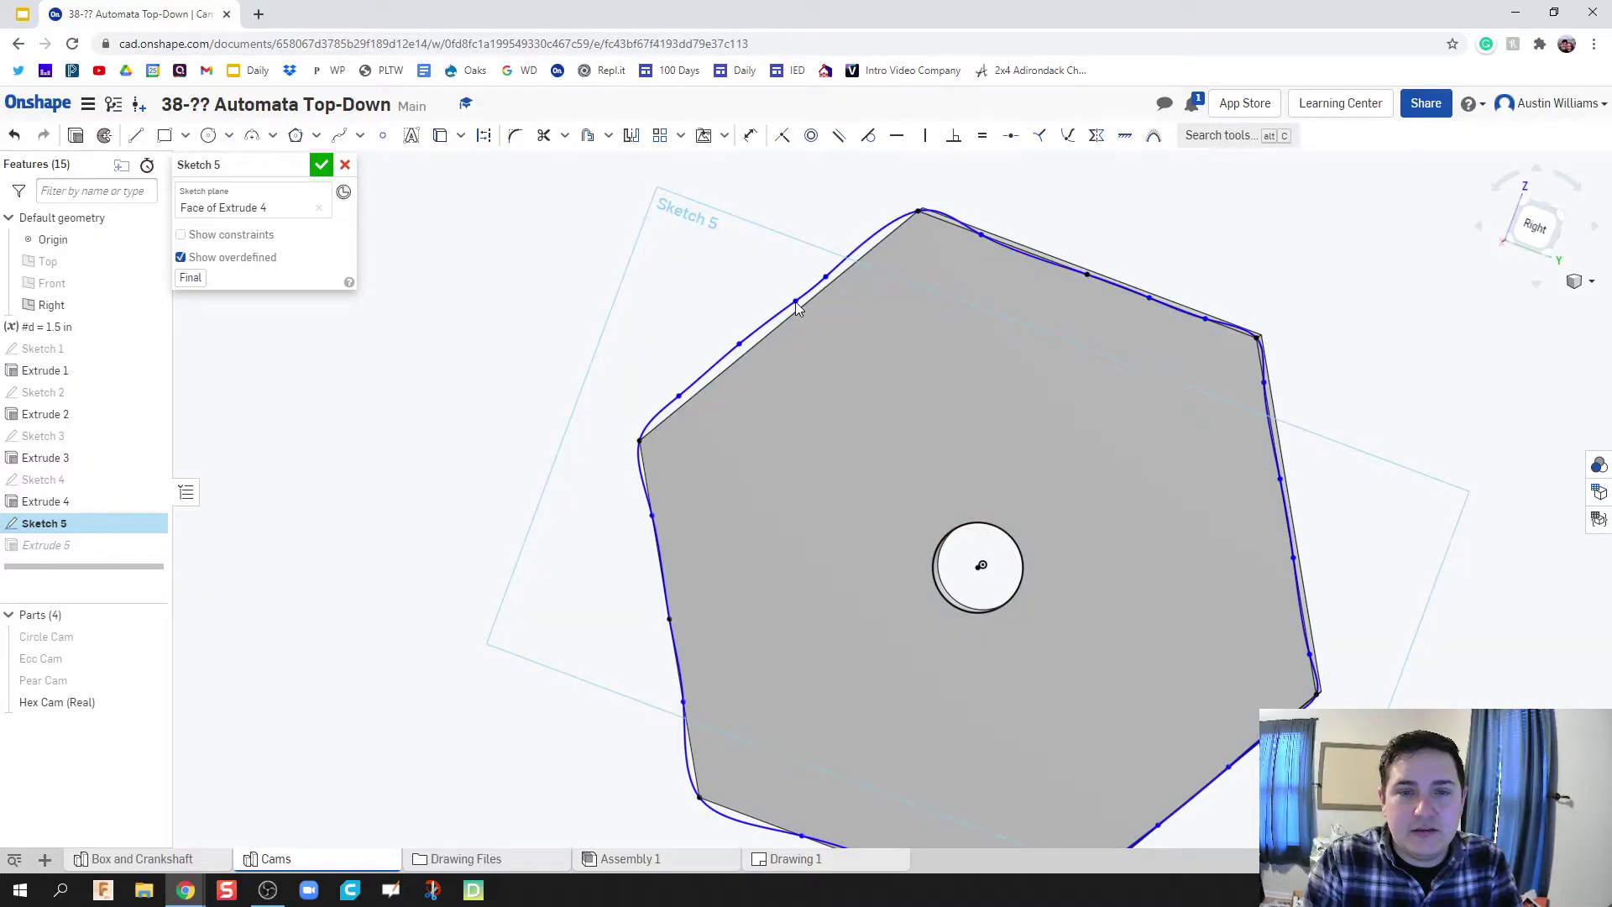
{"action": "left_click", "coordinate": [322, 165]}
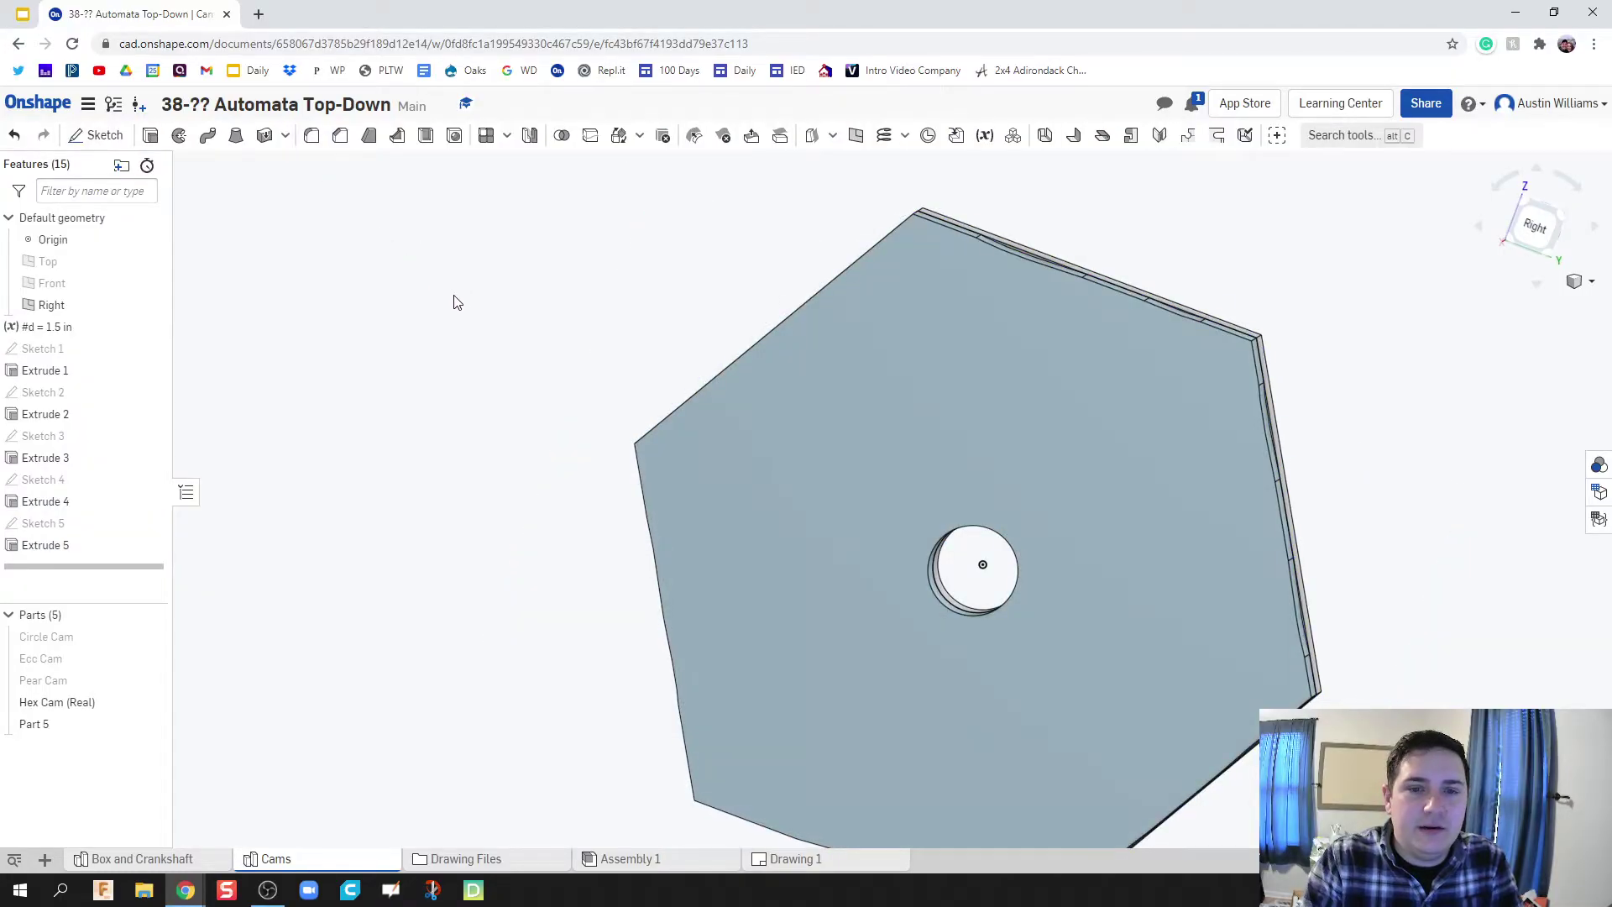
Reopen Sketch 5, hide Hex Cam (Real), and cancel the sketch edit
{"action": "mouse_move", "coordinate": [457, 302]}
{"action": "right_mouse_down"}
{"action": "mouse_move", "coordinate": [504, 365]}
{"action": "mouse_move", "coordinate": [504, 348]}
{"action": "mouse_move", "coordinate": [470, 366]}
{"action": "right_mouse_up"}
{"action": "double_click", "coordinate": [46, 522]}
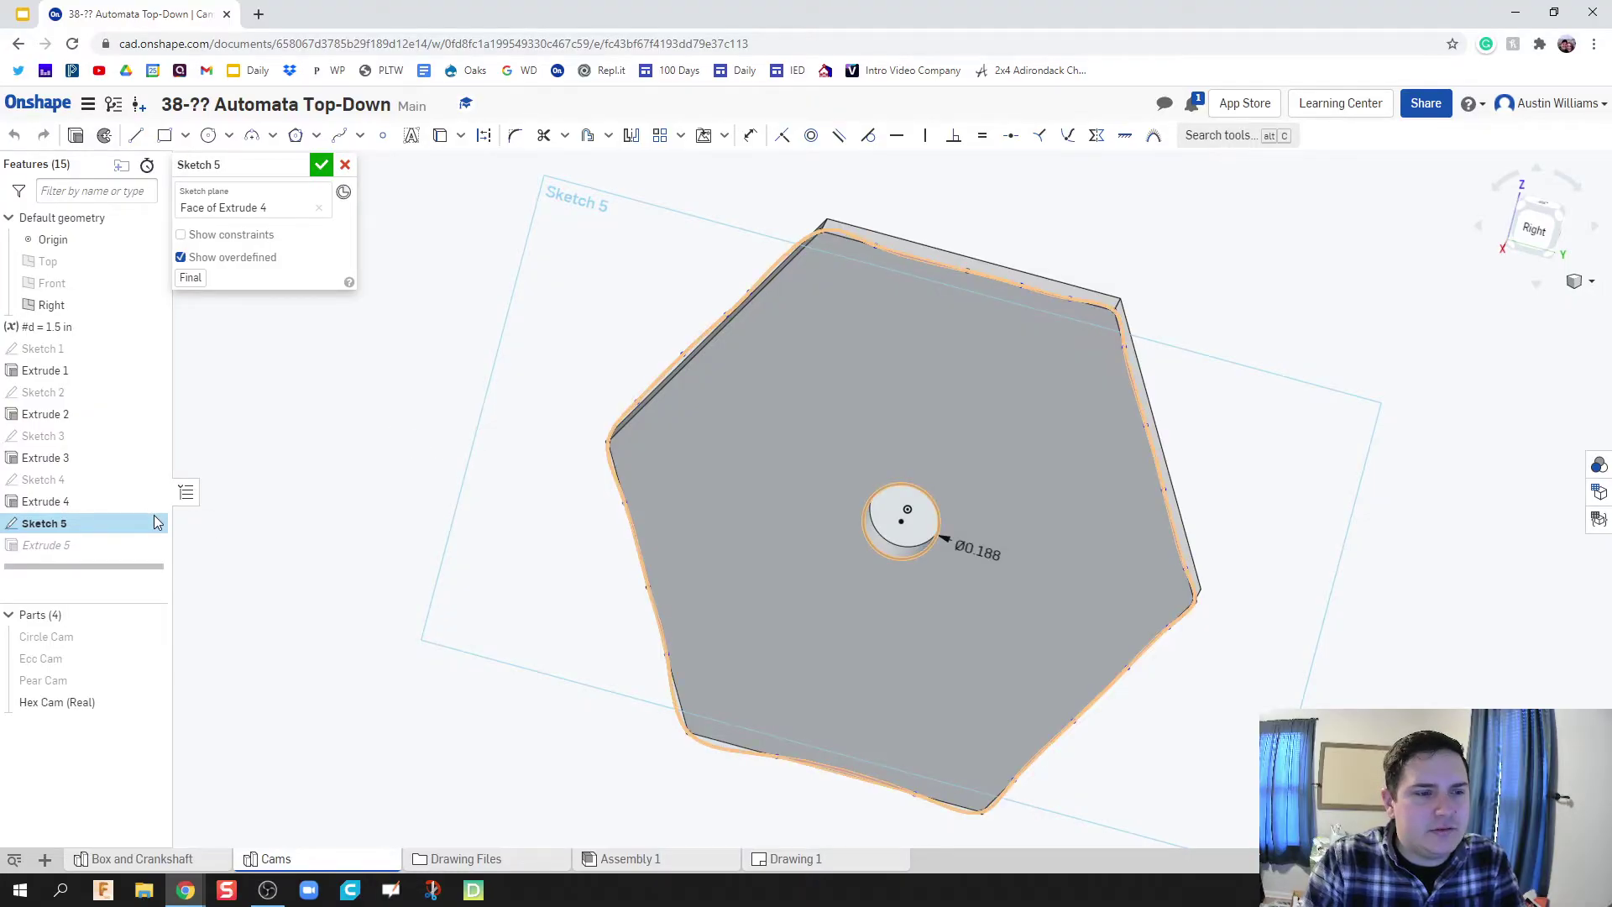
{"action": "left_click", "coordinate": [151, 707]}
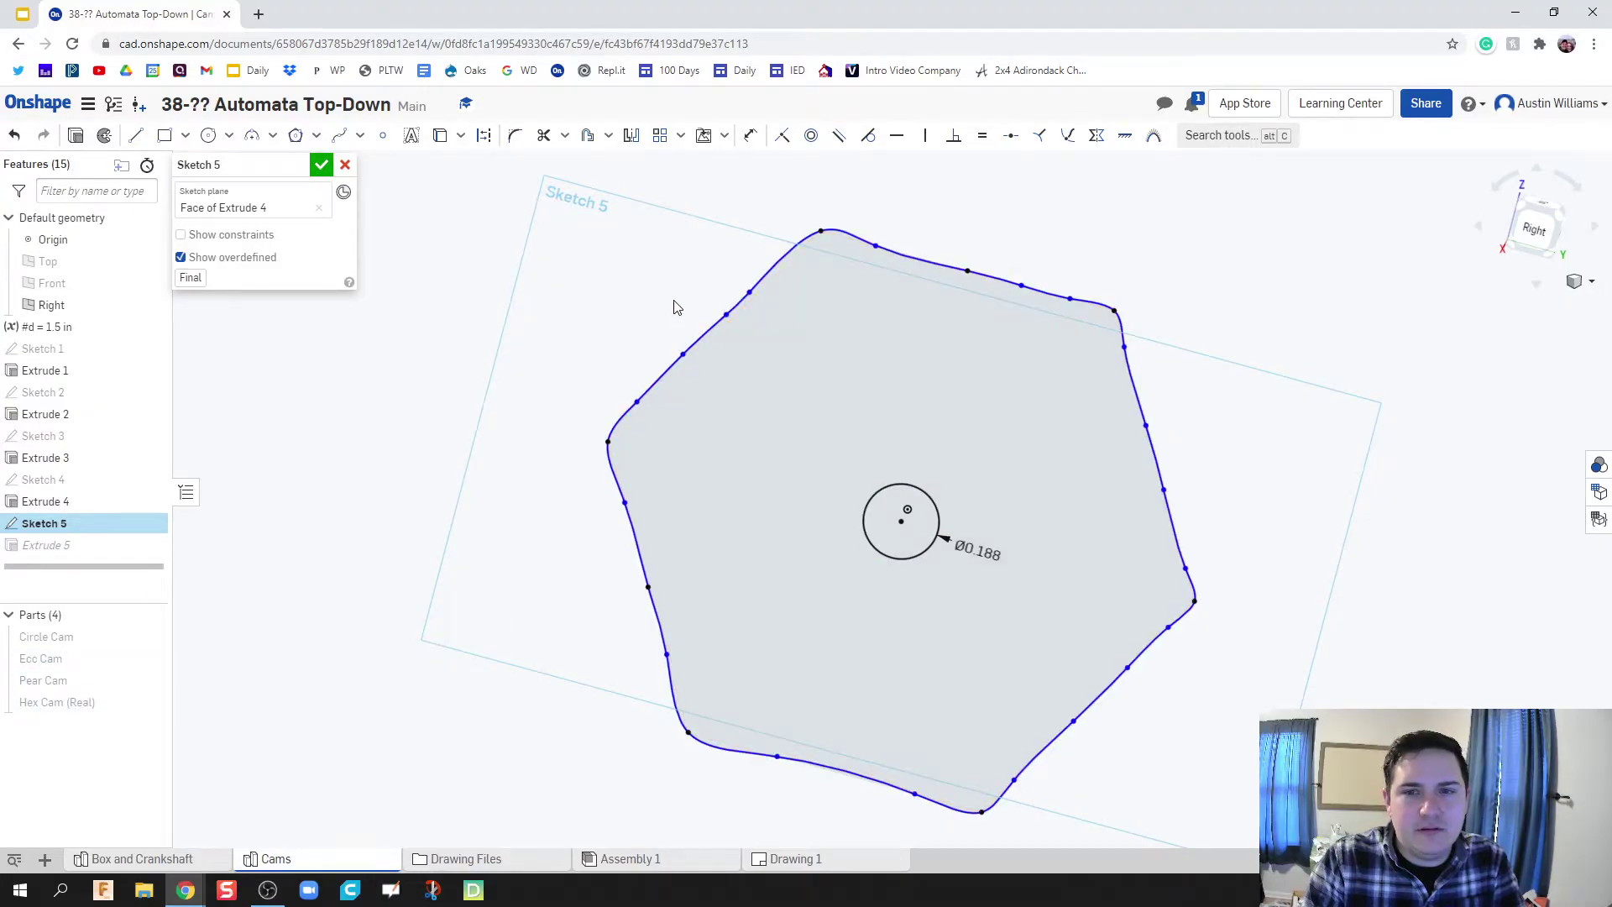
{"action": "right_click_drag", "start_coordinate": [673, 305], "coordinate": [768, 374]}
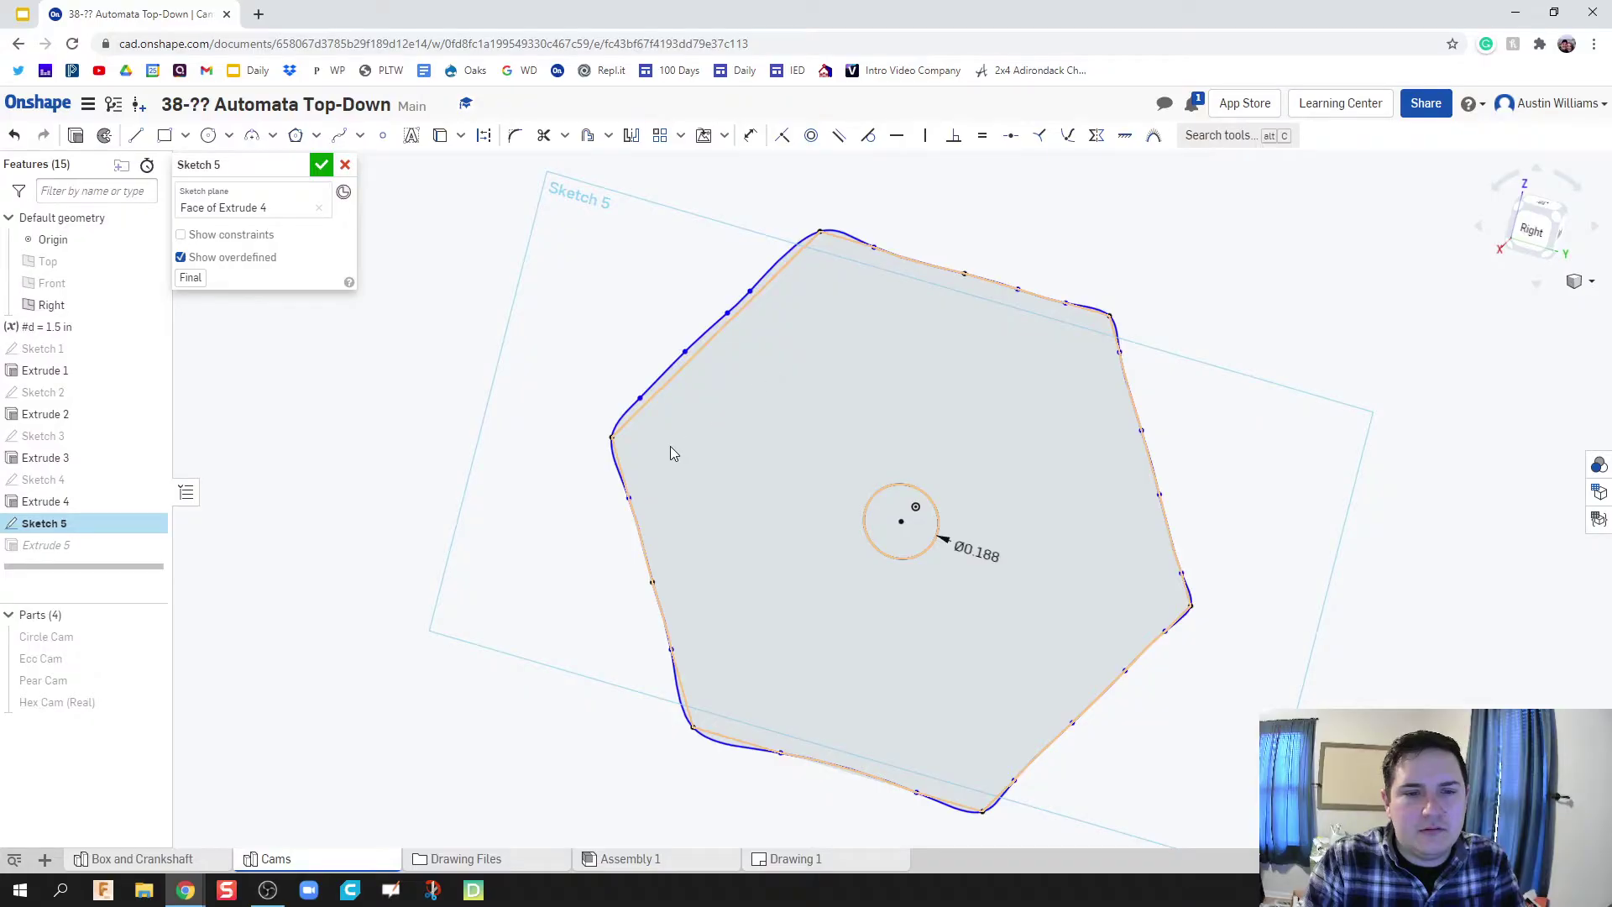
{"action": "right_click_drag", "start_coordinate": [414, 483], "coordinate": [450, 484]}
{"action": "left_click", "coordinate": [344, 165]}
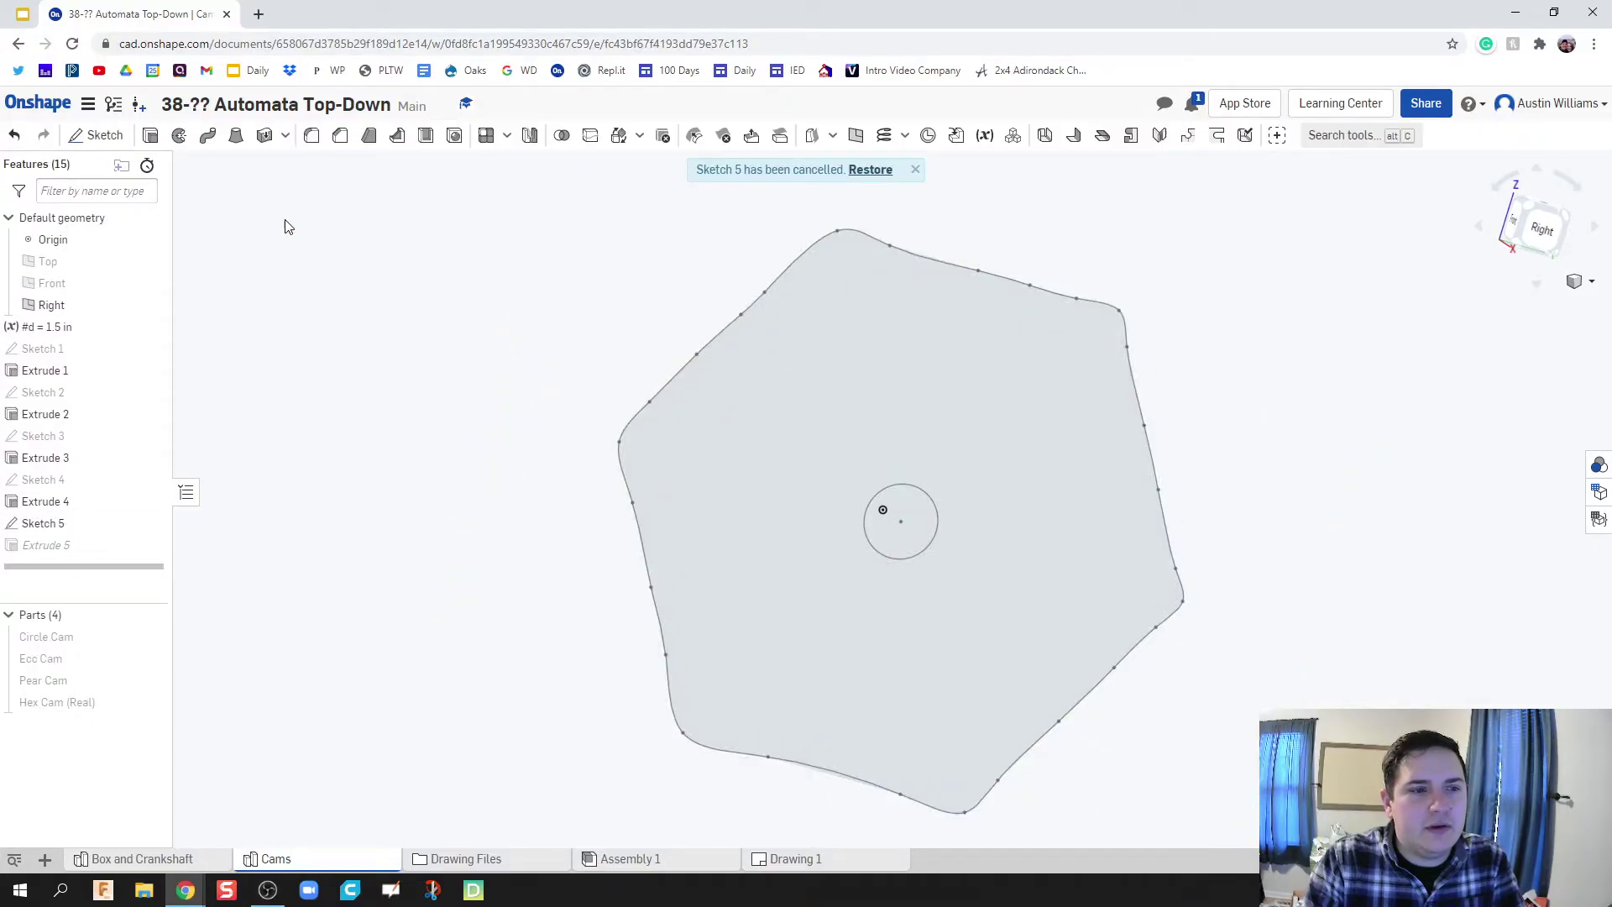
Reopen Extrude 5, hide Hex Cam (Real), and clear the extrude's current face selection
{"action": "double_click", "coordinate": [80, 546]}
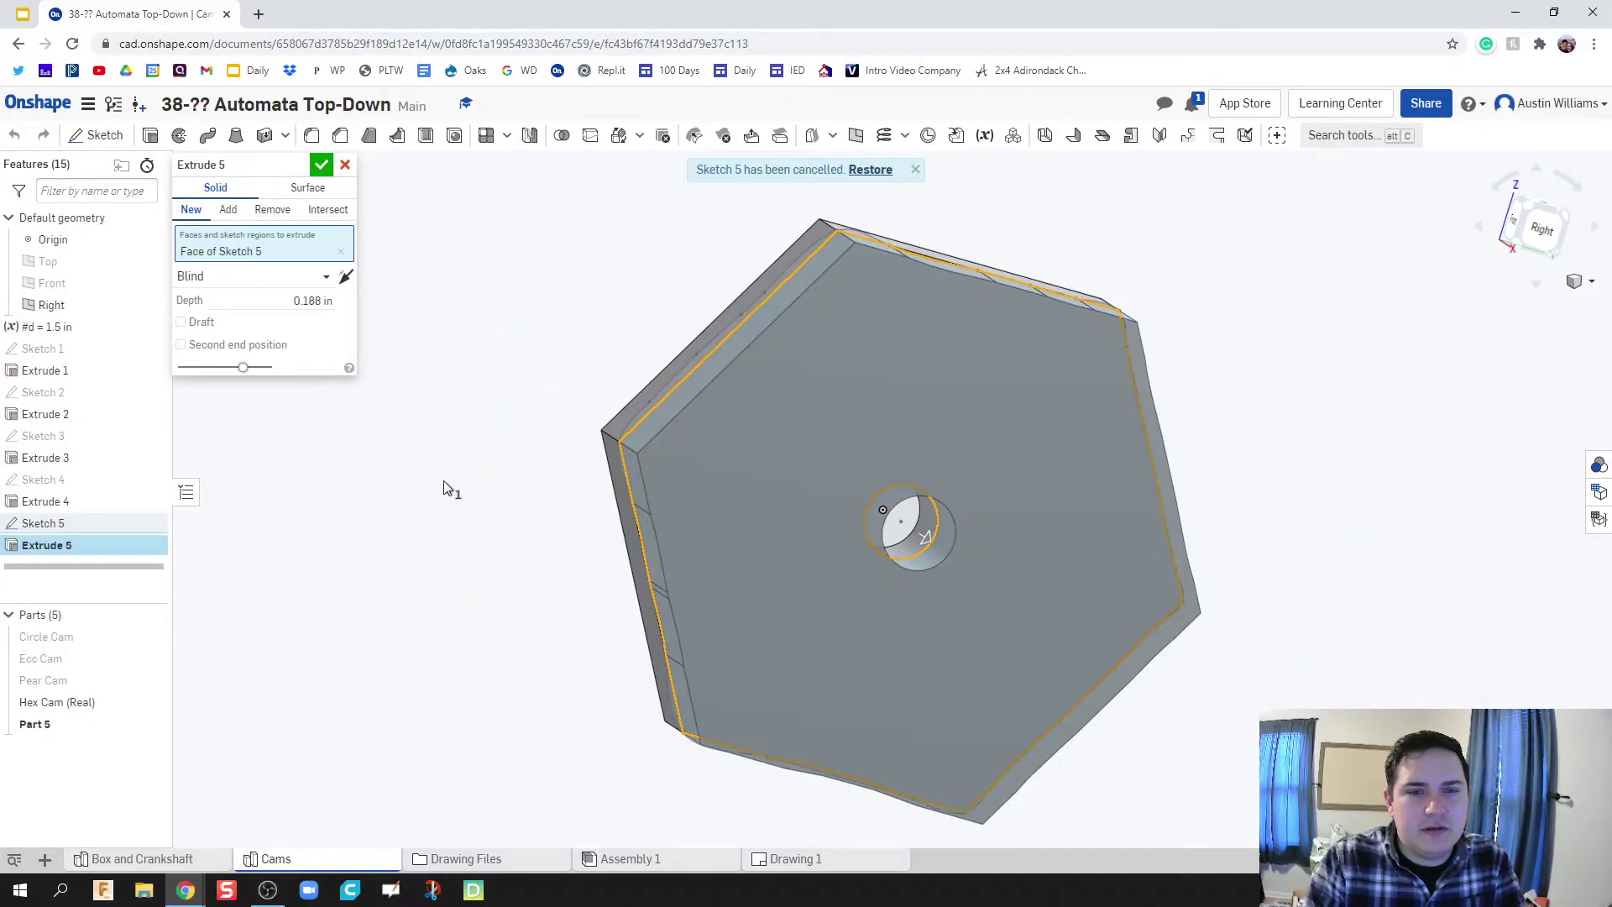
{"action": "left_click", "coordinate": [152, 703]}
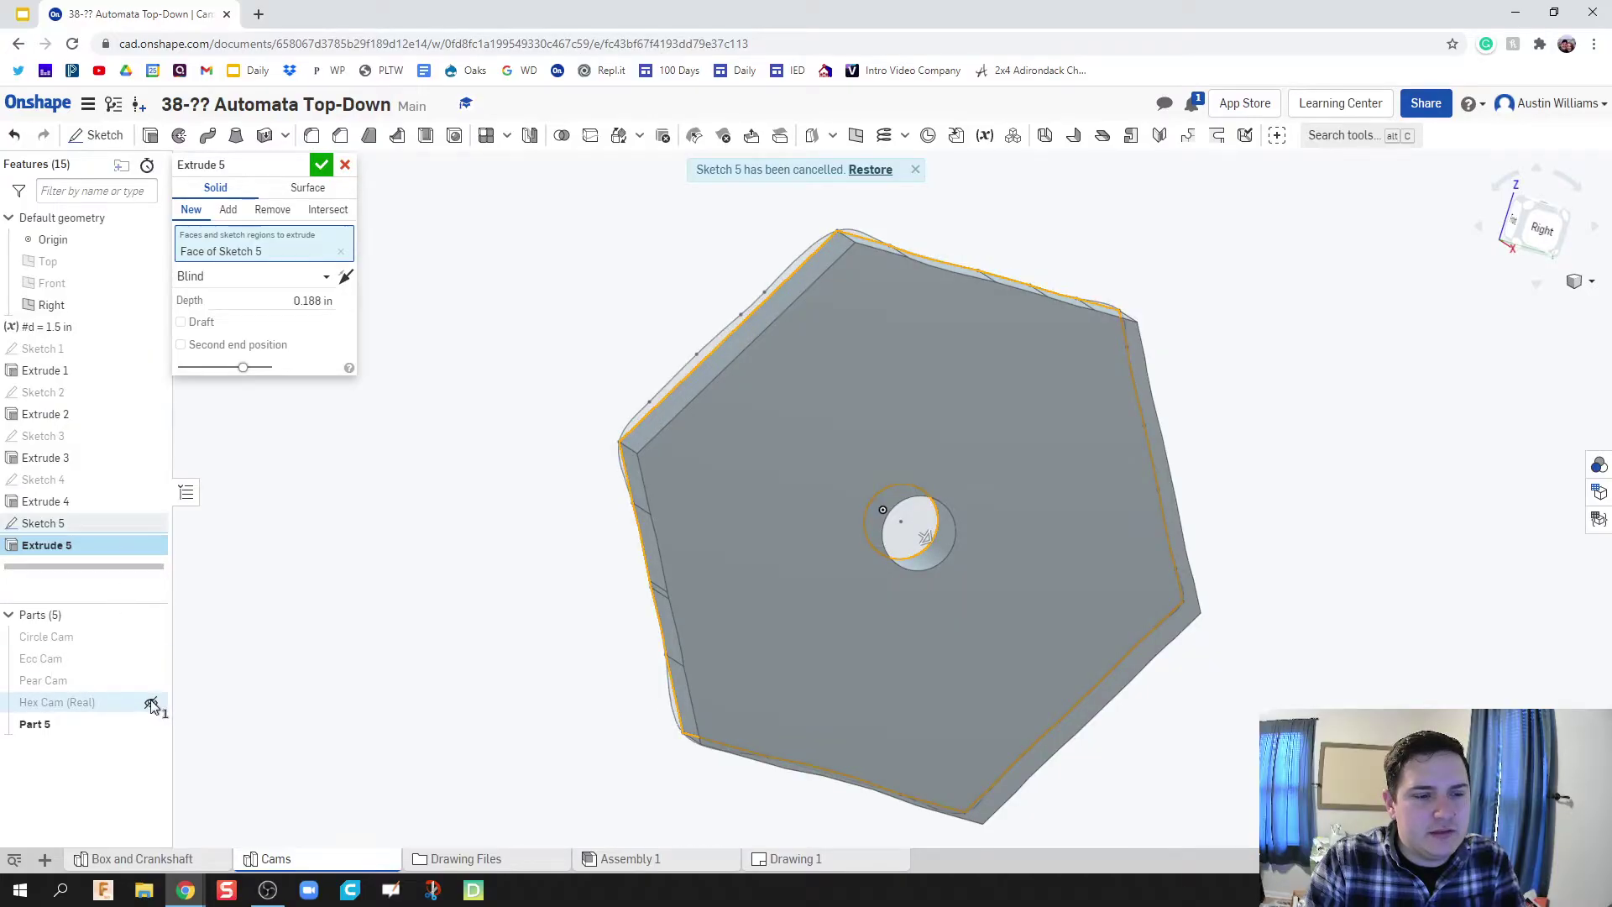
{"action": "mouse_move", "coordinate": [669, 417]}
{"action": "right_mouse_down"}
{"action": "mouse_move", "coordinate": [622, 345]}
{"action": "mouse_move", "coordinate": [526, 326]}
{"action": "right_mouse_up"}
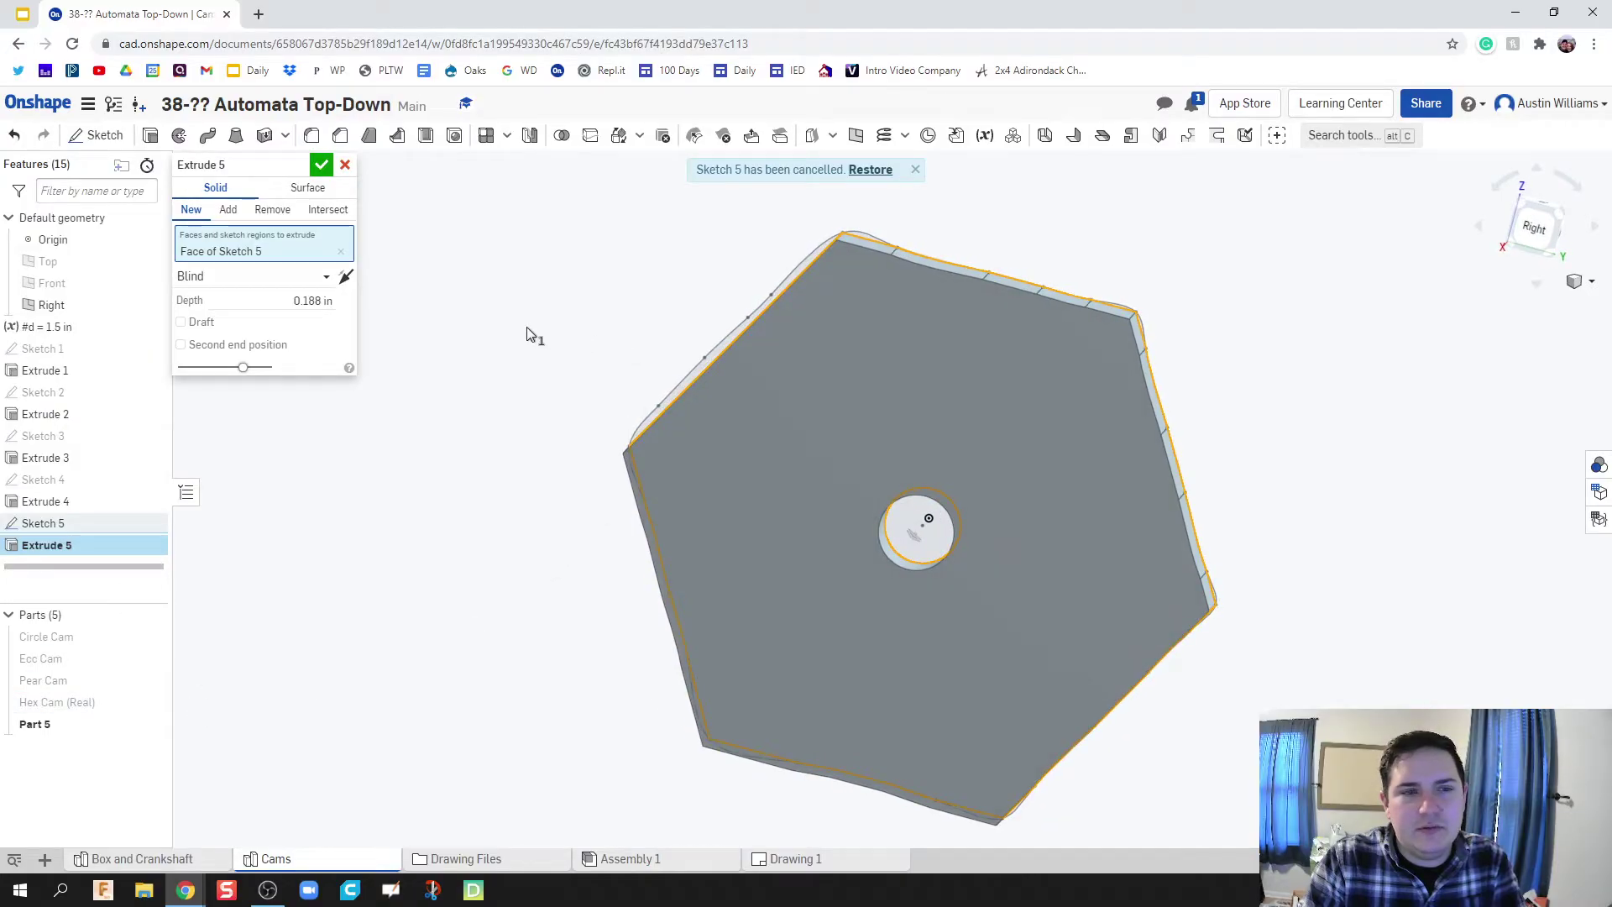
{"action": "left_click", "coordinate": [341, 252]}
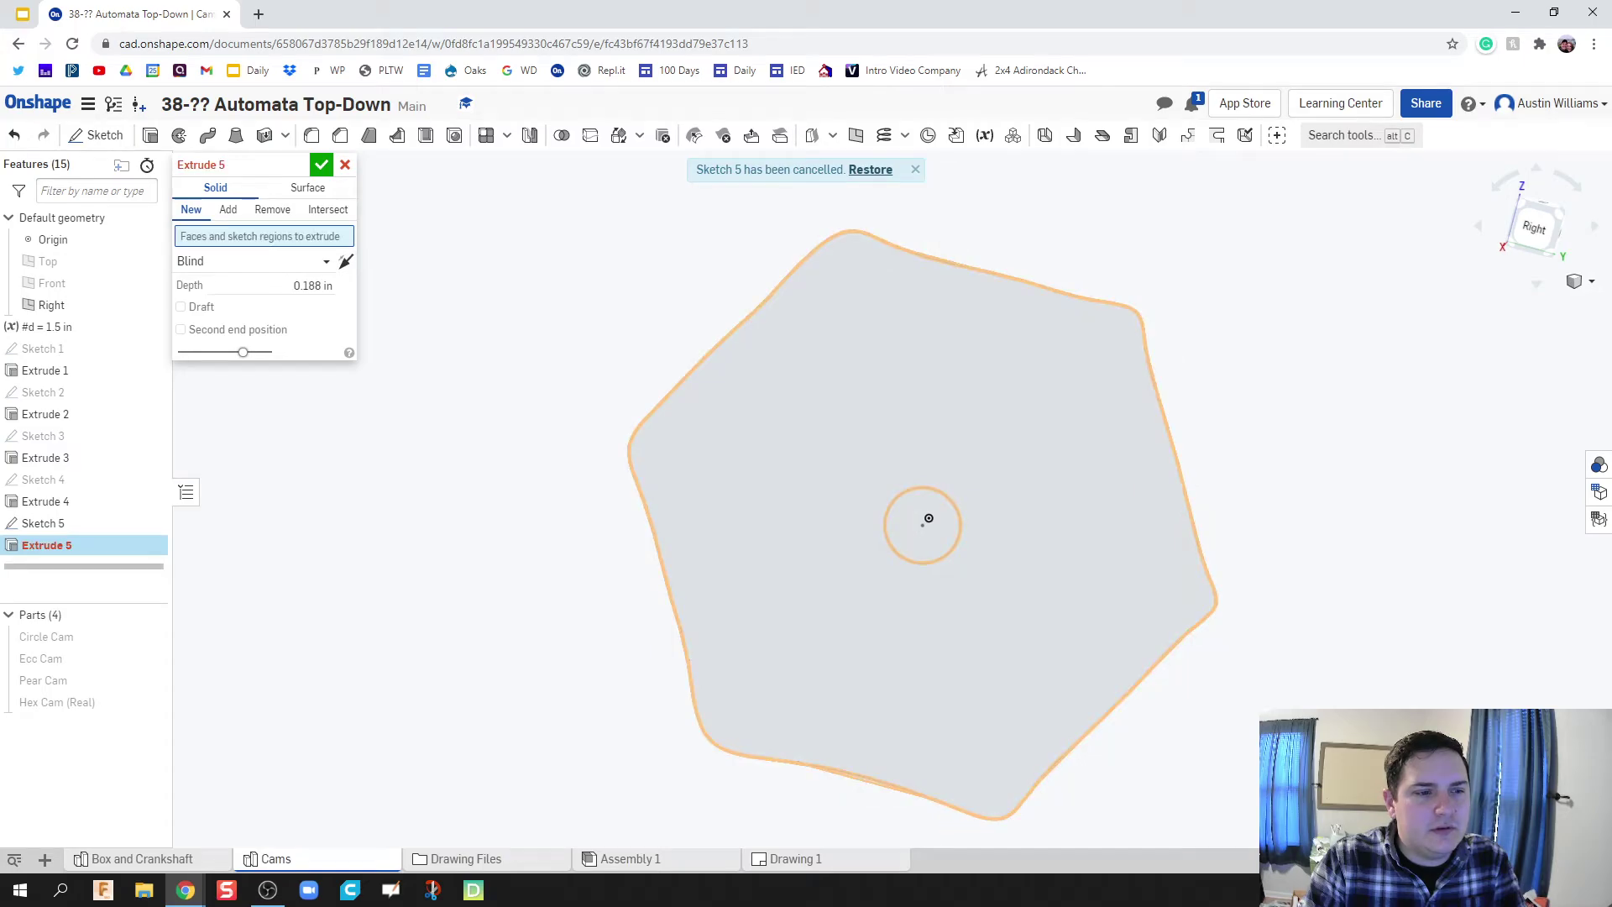
Extrude all Sketch 5 faces into Part 5 and orbit to inspect its thickness
{"action": "left_click", "coordinate": [44, 524]}
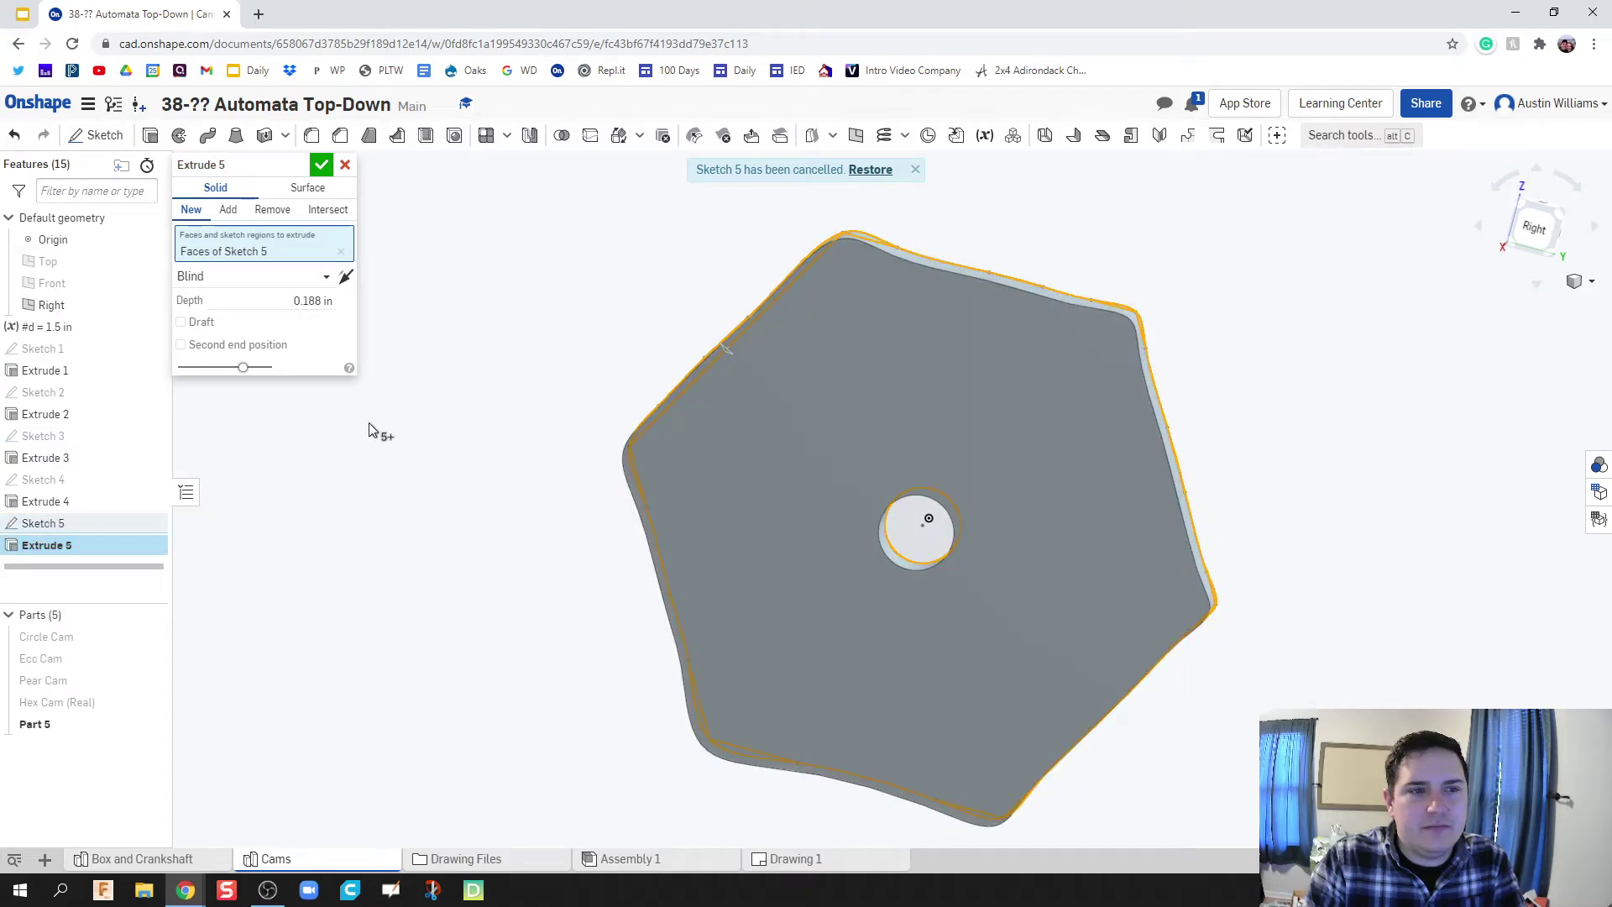
{"action": "left_click", "coordinate": [320, 166]}
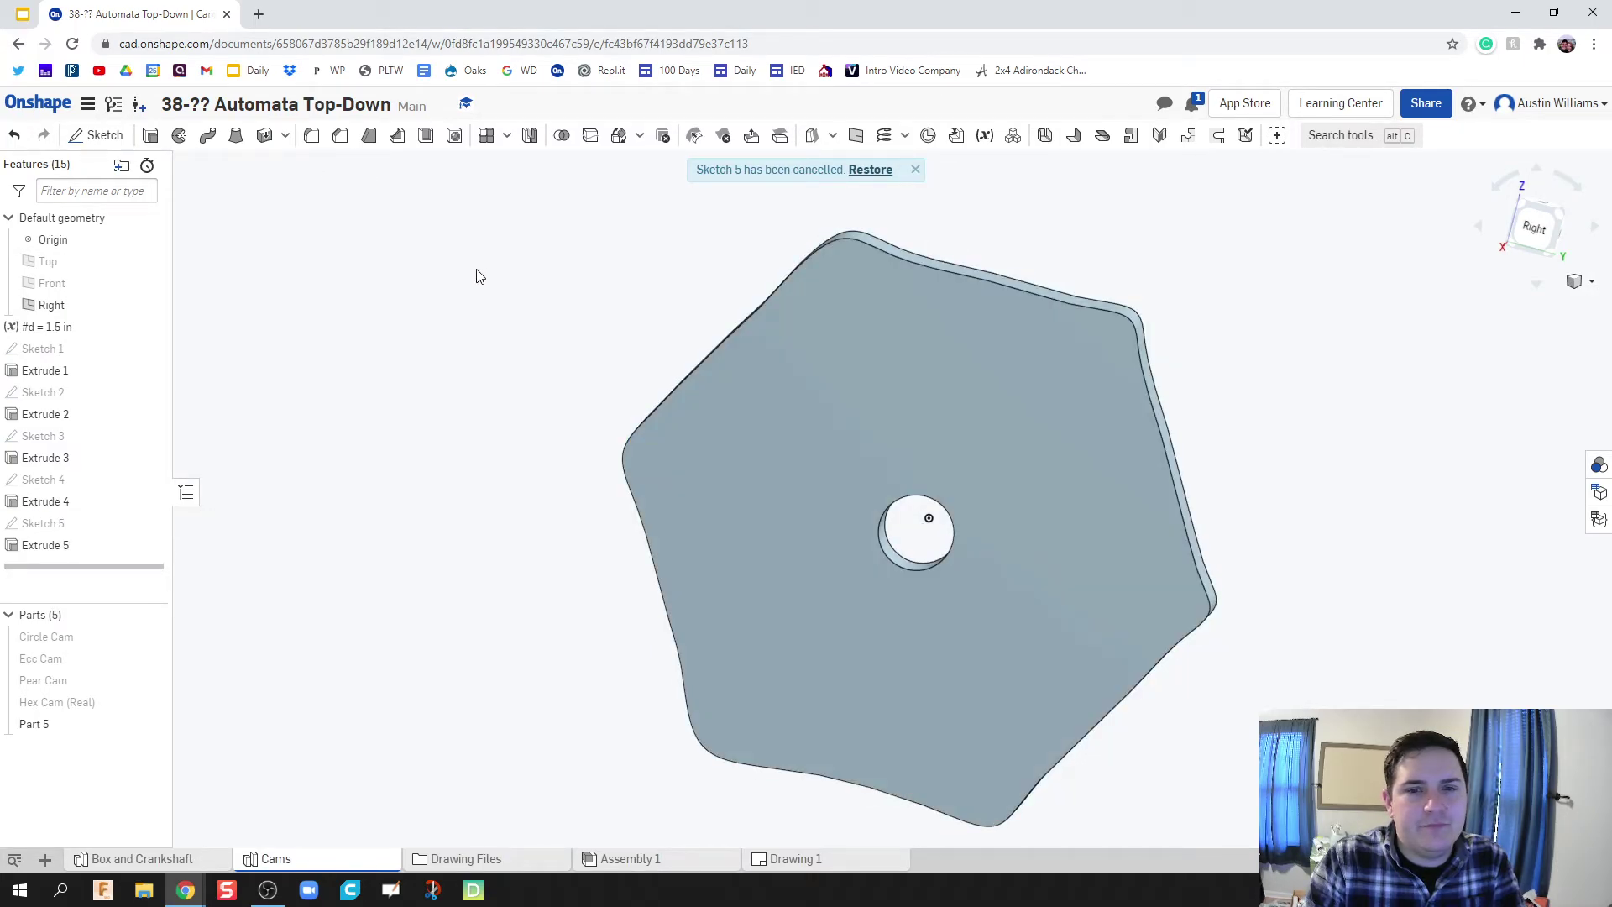
{"action": "mouse_move", "coordinate": [504, 281]}
{"action": "right_mouse_down"}
{"action": "mouse_move", "coordinate": [510, 297]}
{"action": "mouse_move", "coordinate": [548, 191]}
{"action": "mouse_move", "coordinate": [460, 275]}
{"action": "mouse_move", "coordinate": [488, 303]}
{"action": "mouse_move", "coordinate": [529, 278]}
{"action": "mouse_move", "coordinate": [486, 277]}
{"action": "right_mouse_up"}
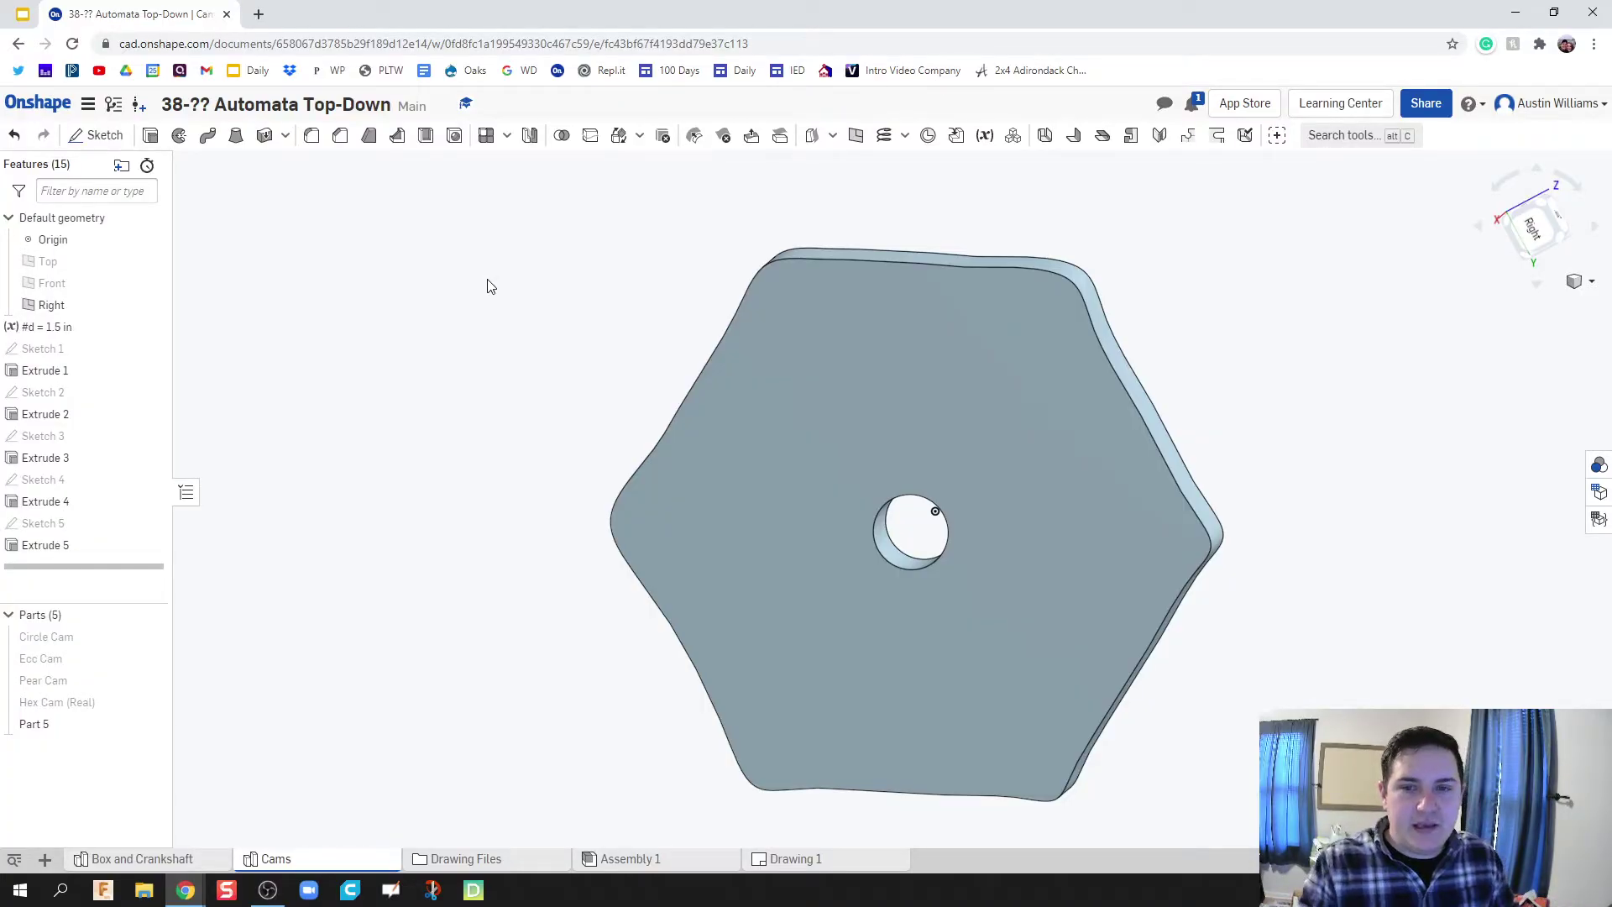
{"action": "right_click_drag", "start_coordinate": [665, 275], "coordinate": [731, 285]}
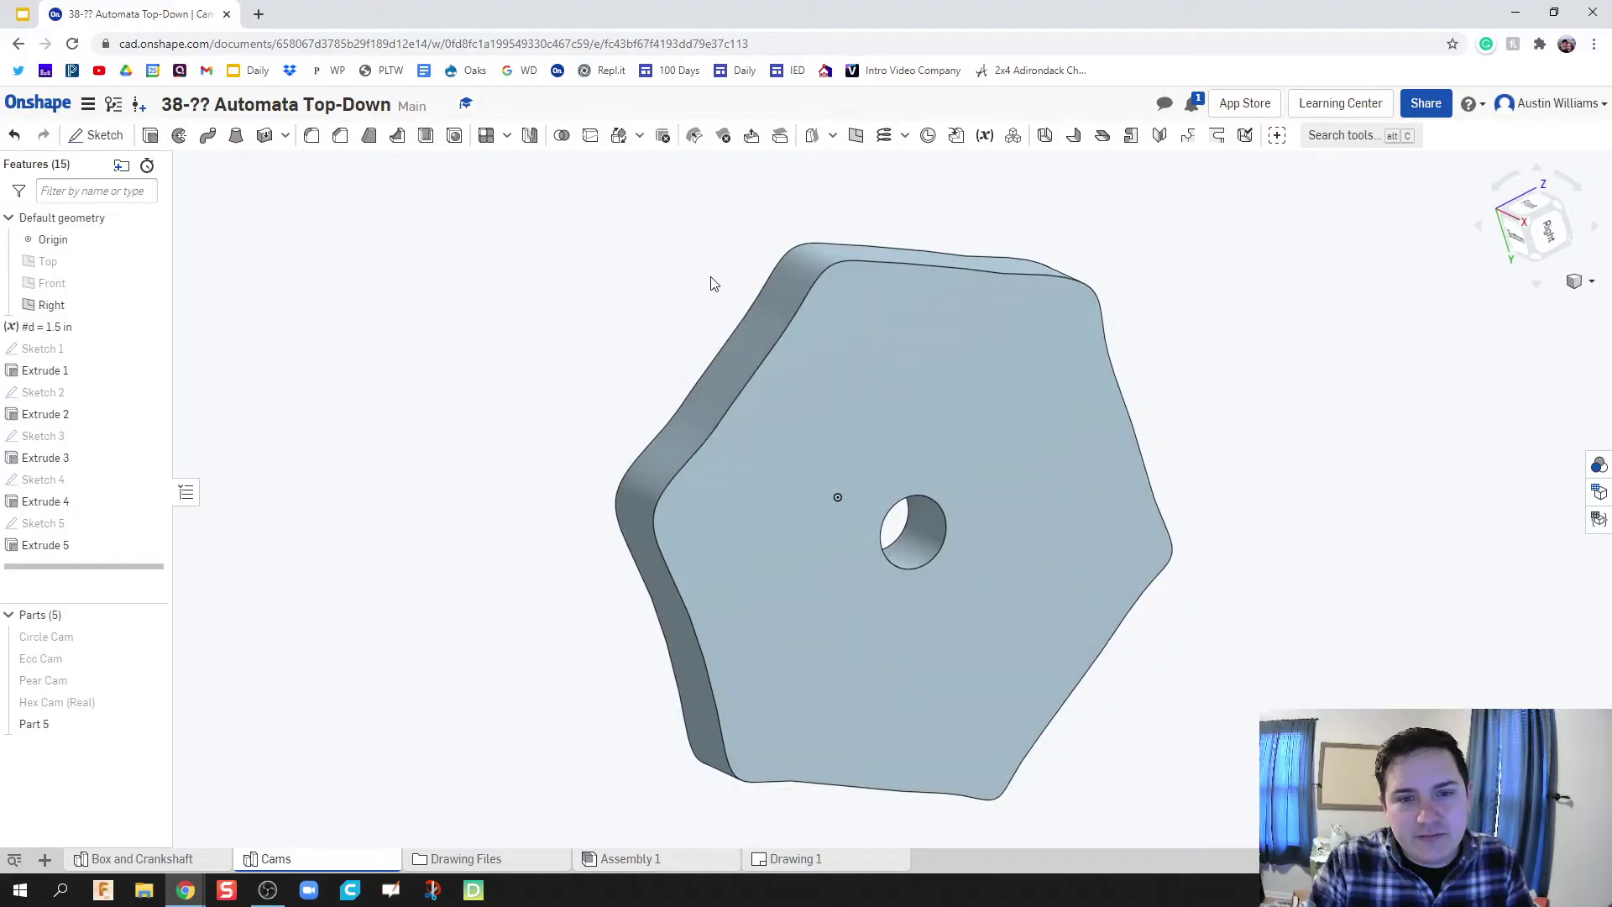
{"action": "left_click", "coordinate": [761, 336]}
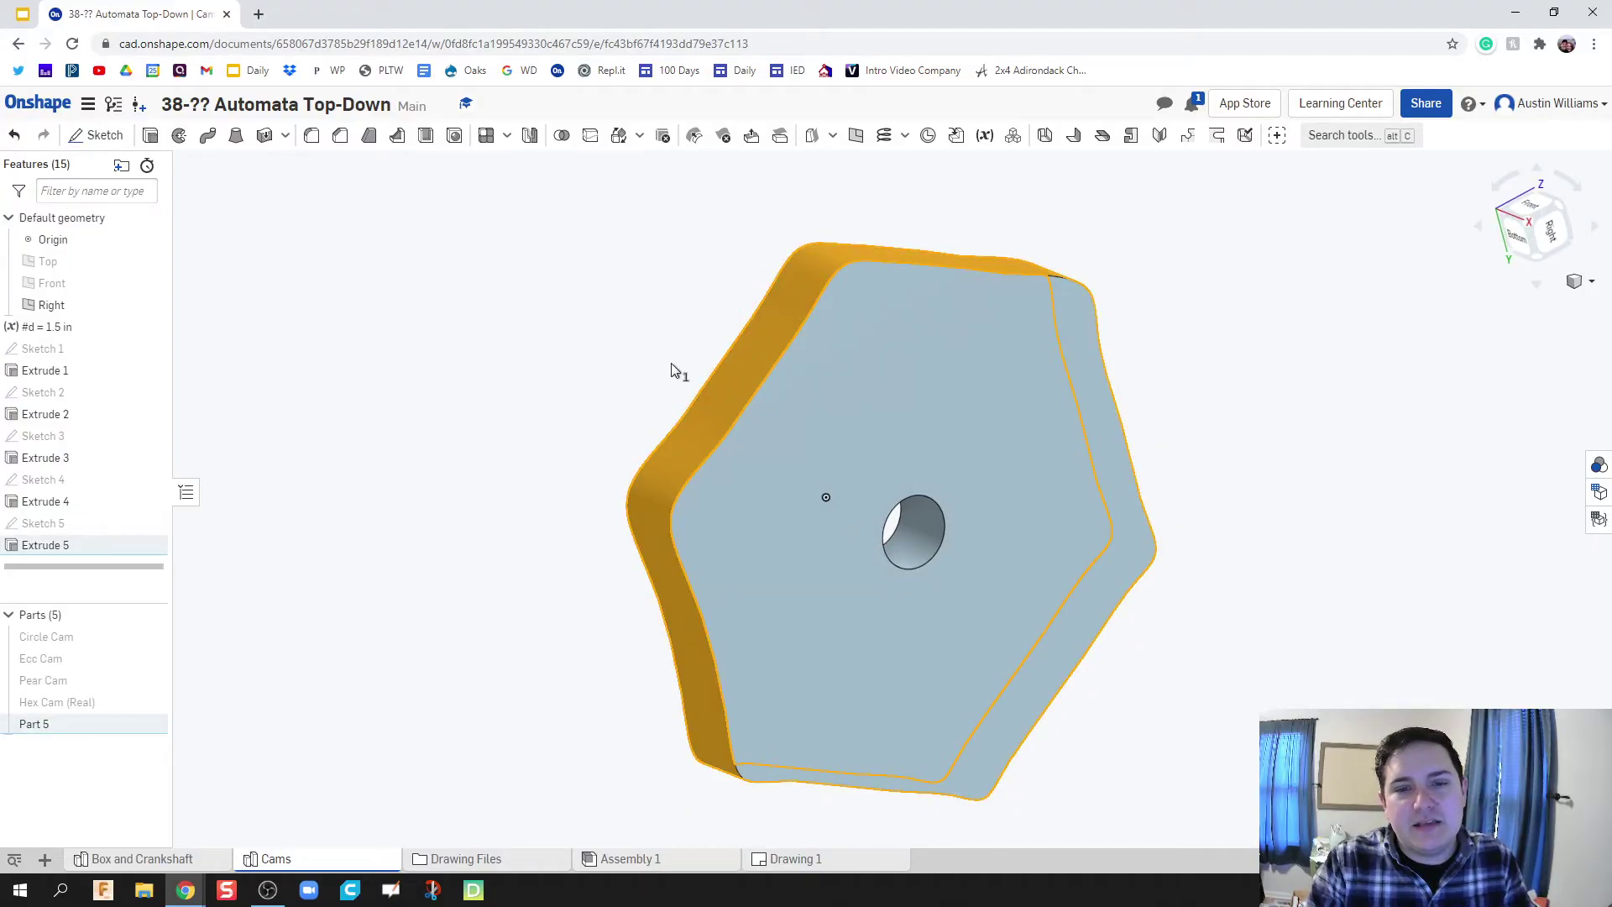
{"action": "right_click_drag", "start_coordinate": [625, 361], "coordinate": [597, 392]}
{"action": "scroll", "coordinate": [596, 388], "scroll_direction": "down", "scroll_amount": 2}
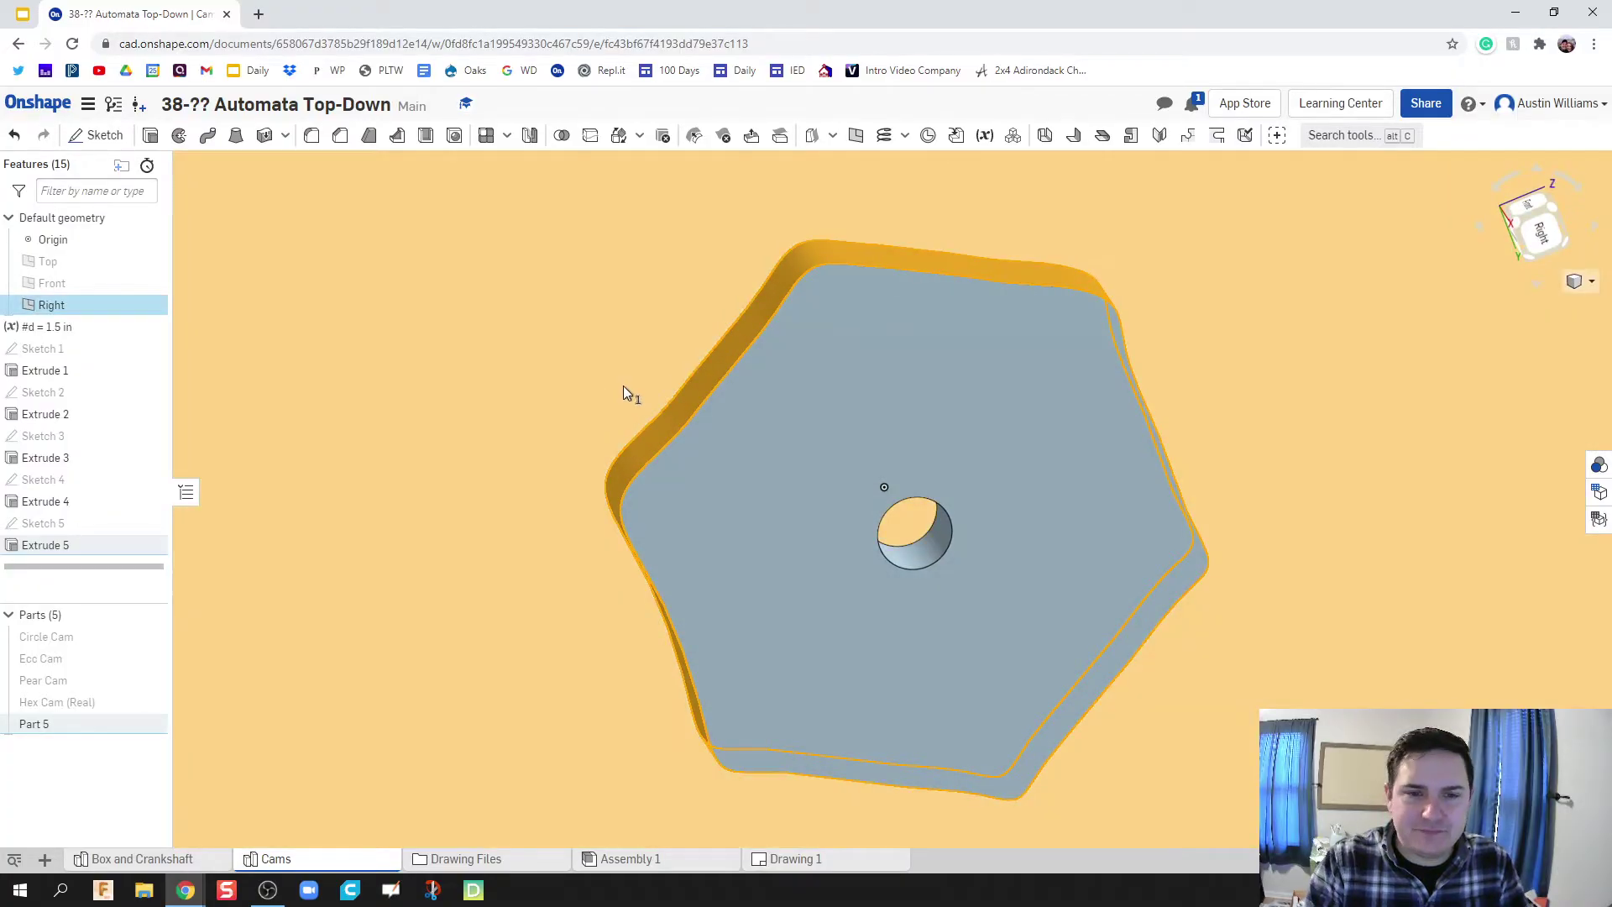
{"action": "scroll", "coordinate": [604, 404], "scroll_direction": "down", "scroll_amount": 2}
{"action": "scroll", "coordinate": [688, 423], "scroll_direction": "down", "scroll_amount": 1}
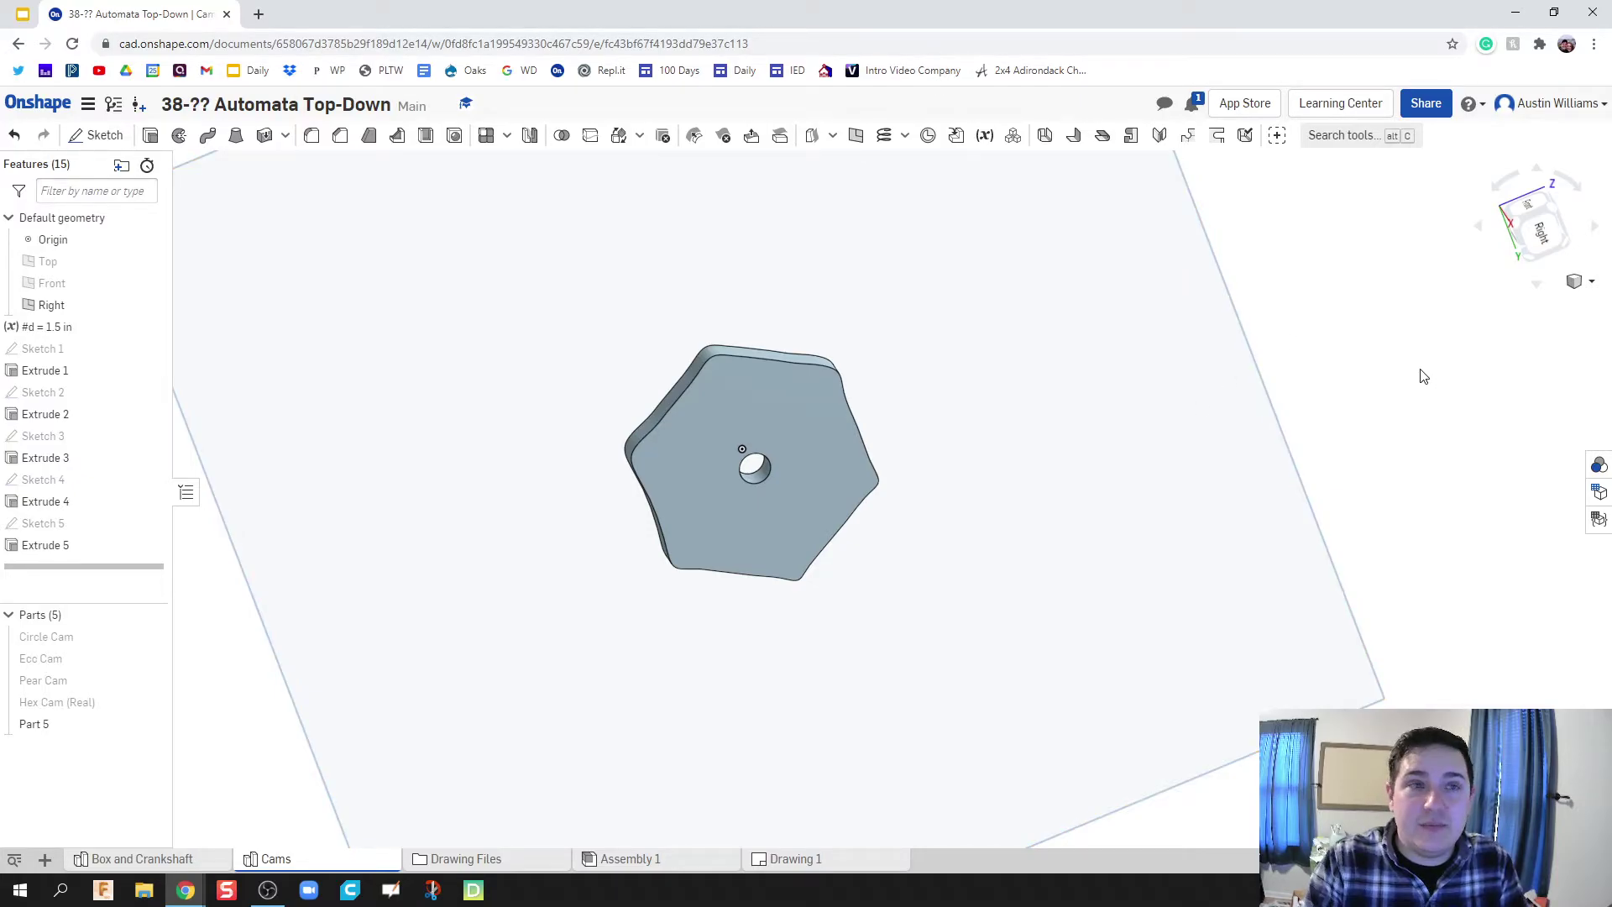
Go back to the top-level documents list and open the Automata document
{"action": "left_click", "coordinate": [62, 101]}
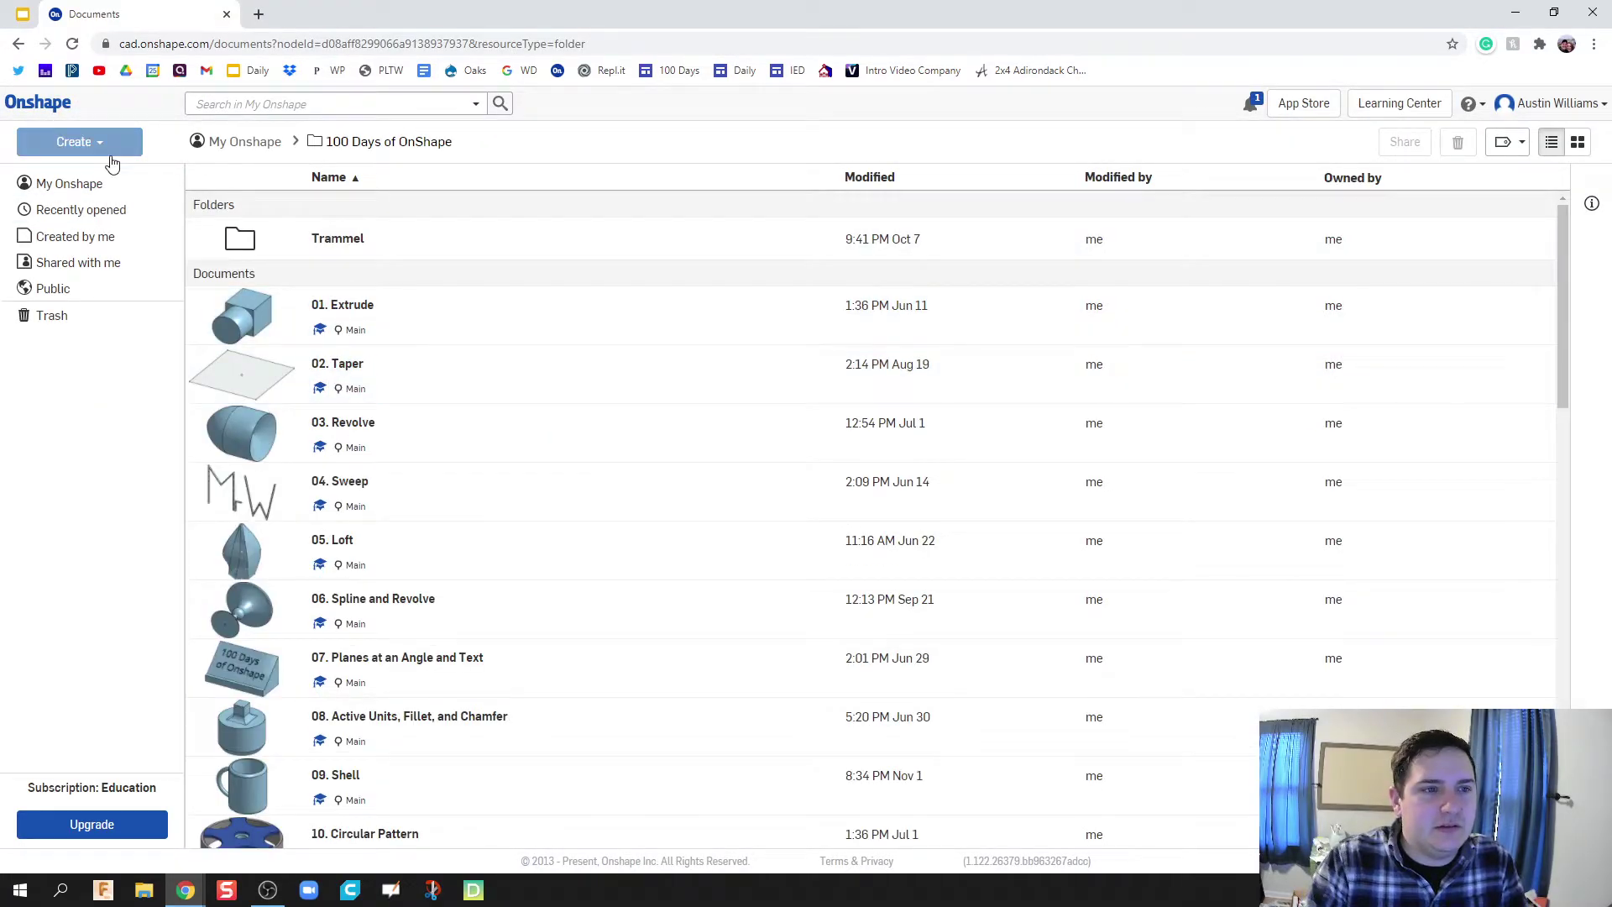
{"action": "left_click", "coordinate": [121, 187]}
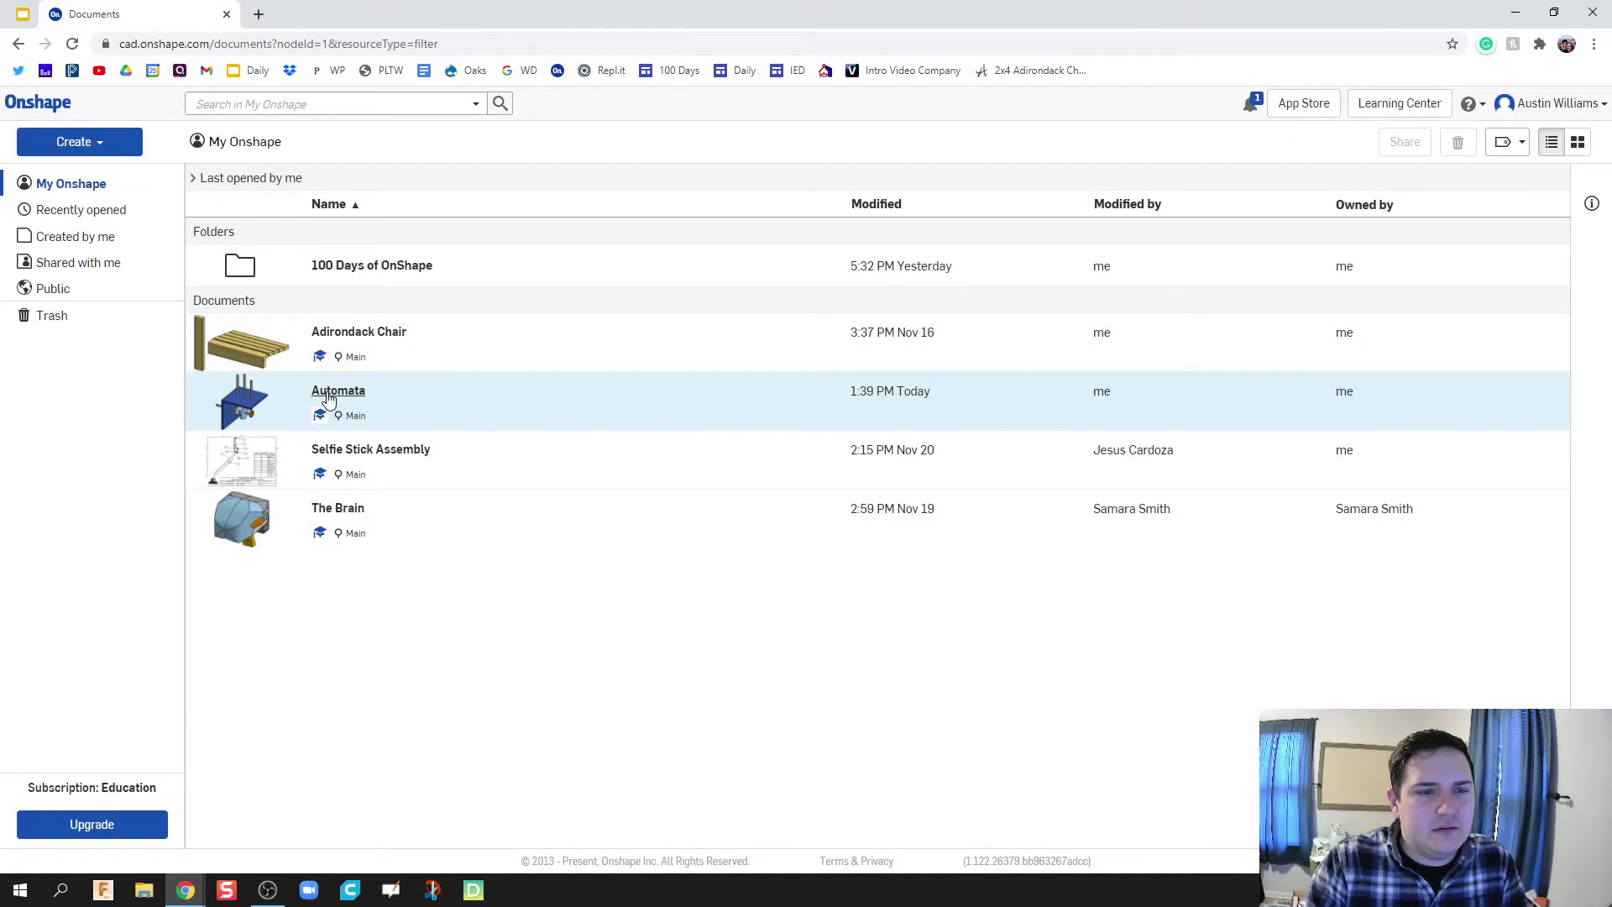
{"action": "left_click", "coordinate": [337, 392]}
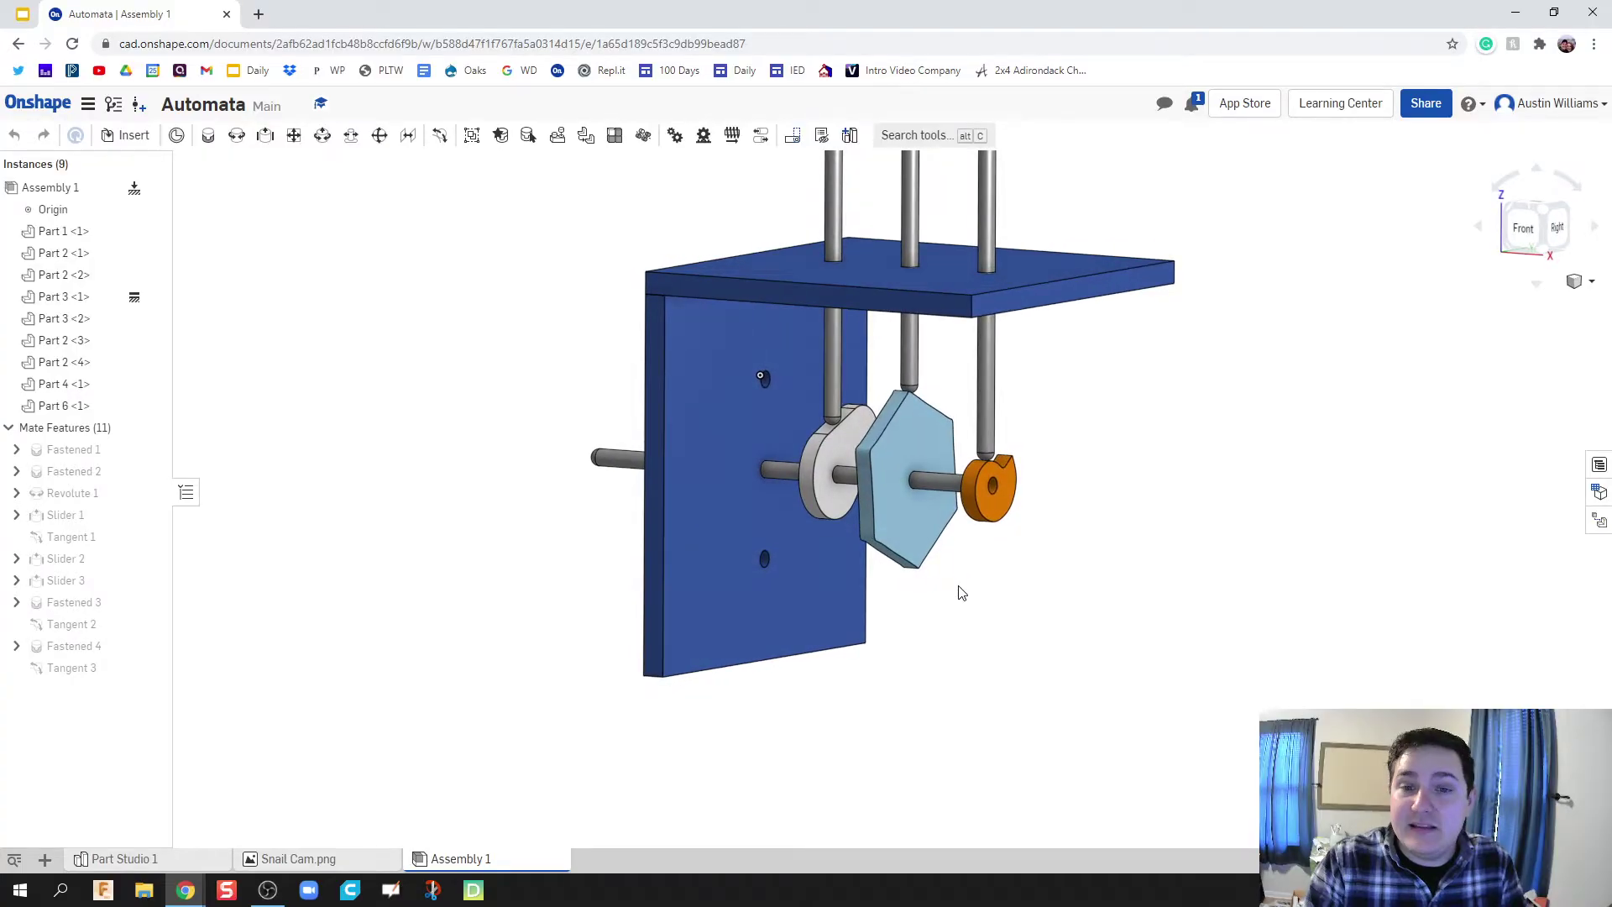
Orbit the assembly to view the hexagon cam on its shaft
{"action": "mouse_move", "coordinate": [957, 599]}
{"action": "right_mouse_down"}
{"action": "mouse_move", "coordinate": [888, 602]}
{"action": "mouse_move", "coordinate": [918, 588]}
{"action": "mouse_move", "coordinate": [963, 602]}
{"action": "right_mouse_up"}
{"action": "scroll", "coordinate": [964, 602], "scroll_direction": "up", "scroll_amount": 2}
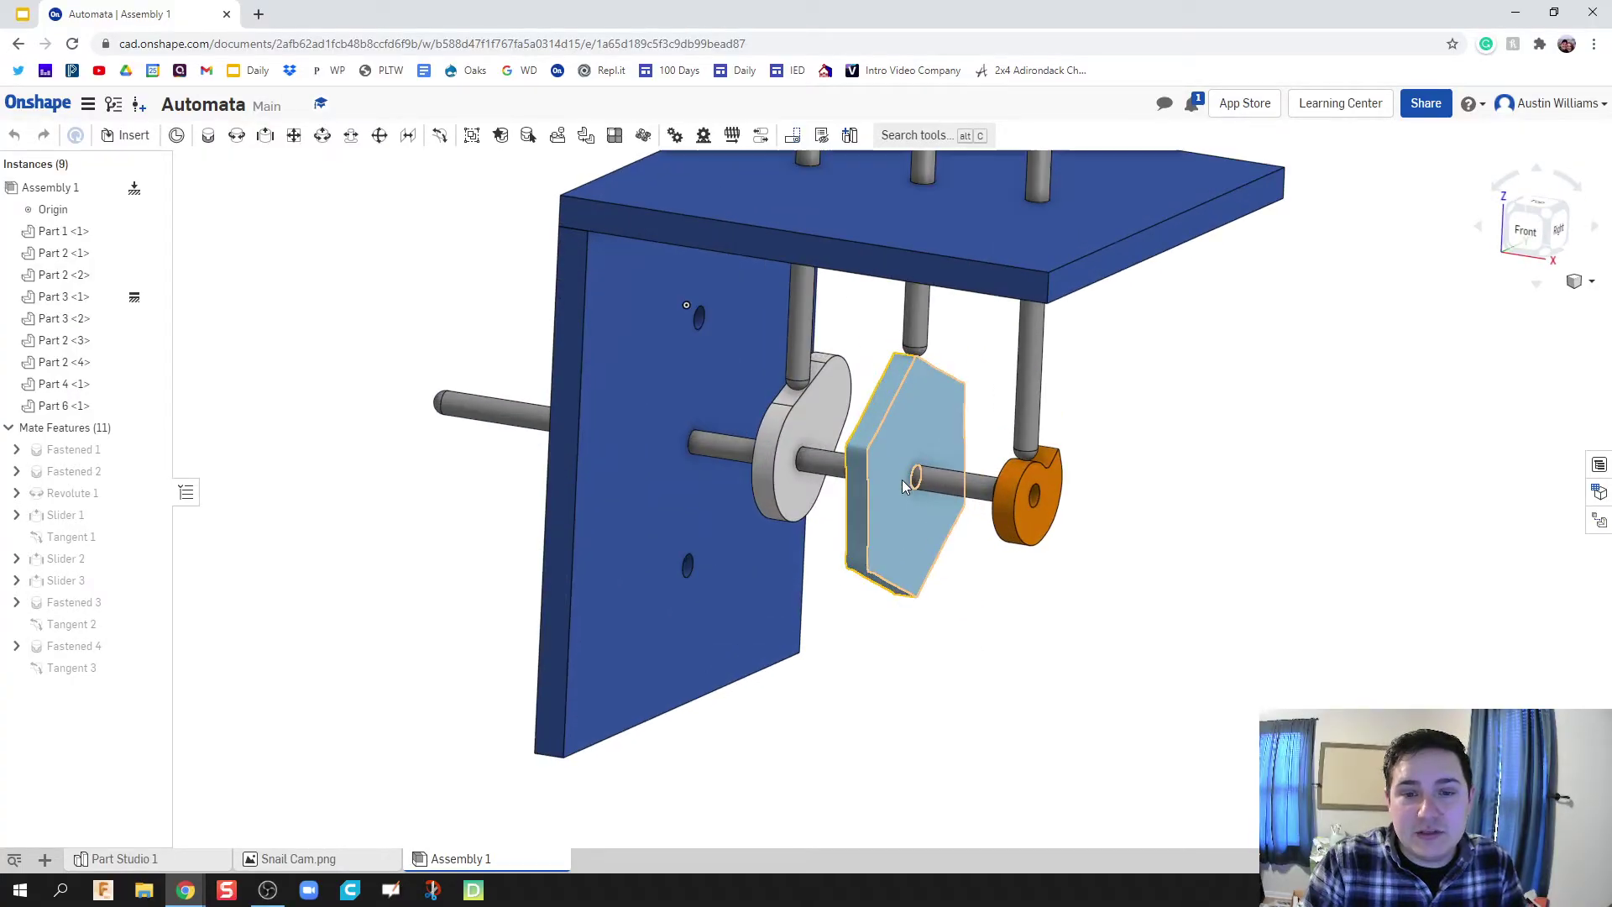
{"action": "scroll", "coordinate": [890, 397], "scroll_direction": "up", "scroll_amount": 3}
{"action": "right_click_drag", "start_coordinate": [860, 332], "coordinate": [931, 250]}
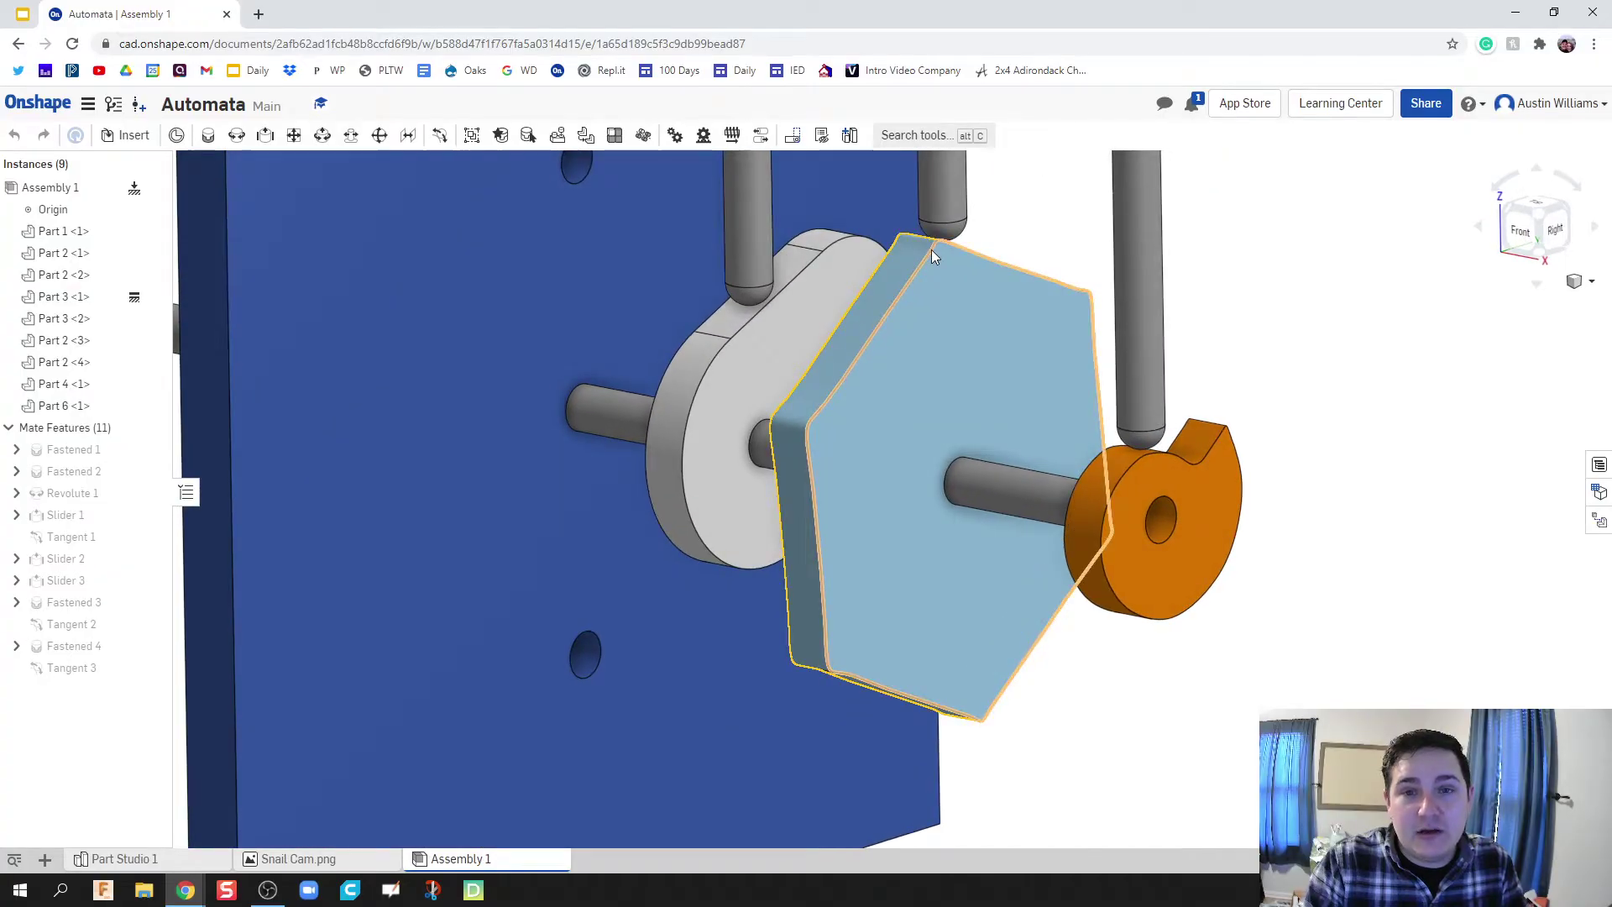
{"action": "left_click_drag", "start_coordinate": [900, 304], "coordinate": [801, 433]}
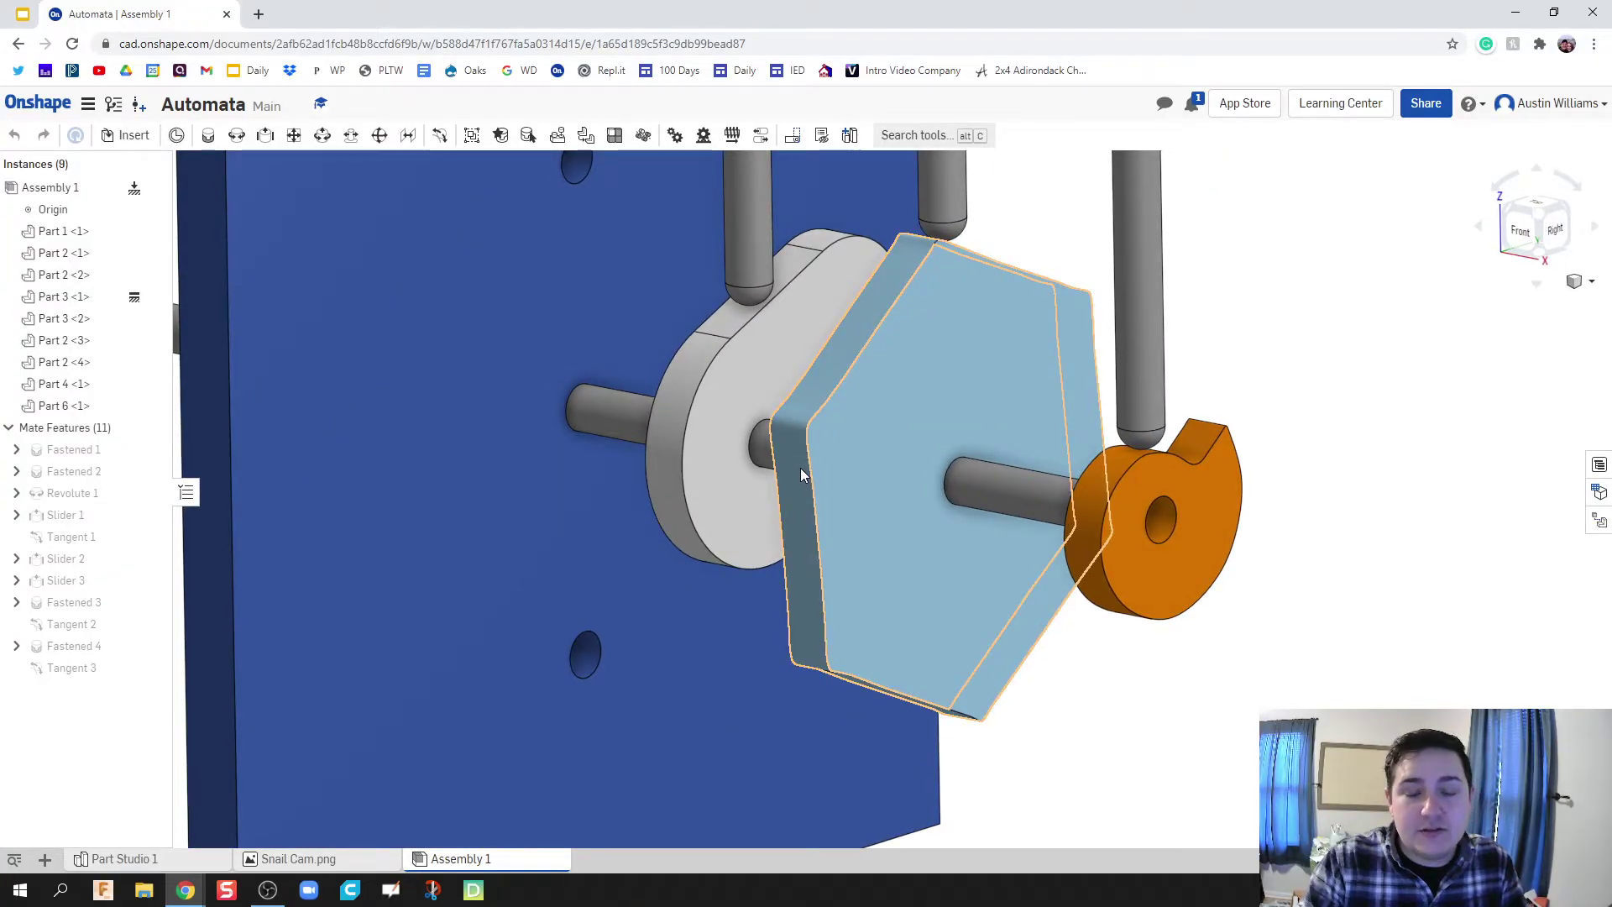
{"action": "right_click_drag", "start_coordinate": [818, 544], "coordinate": [837, 538]}
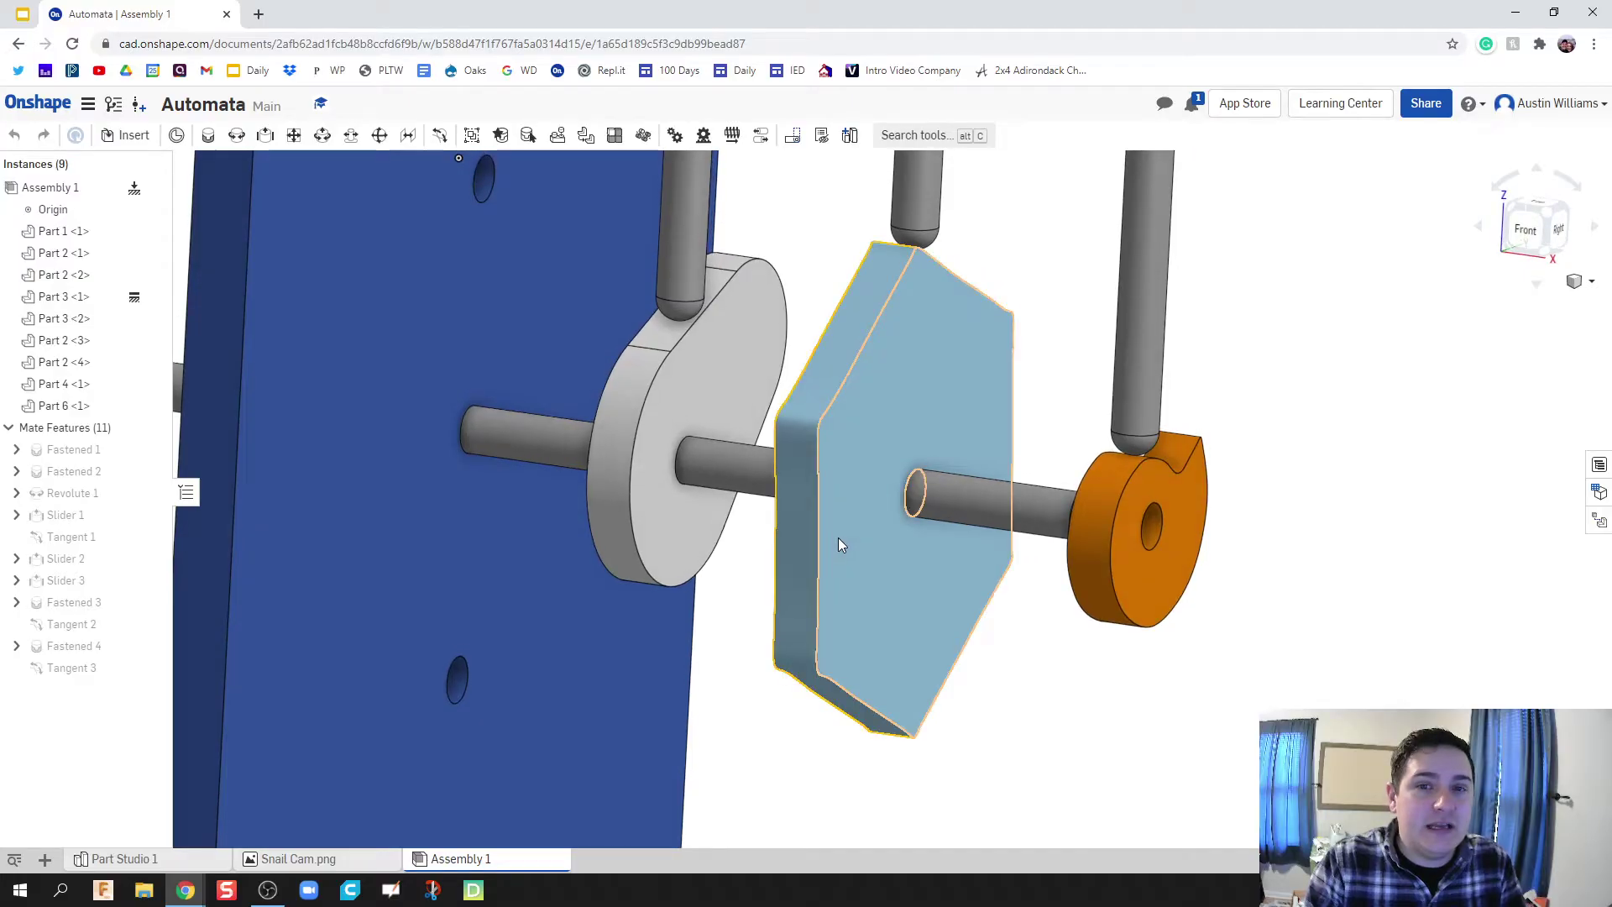
{"action": "scroll", "coordinate": [838, 538], "scroll_direction": "down", "scroll_amount": 2}
{"action": "right_click_drag", "start_coordinate": [241, 576], "coordinate": [527, 587]}
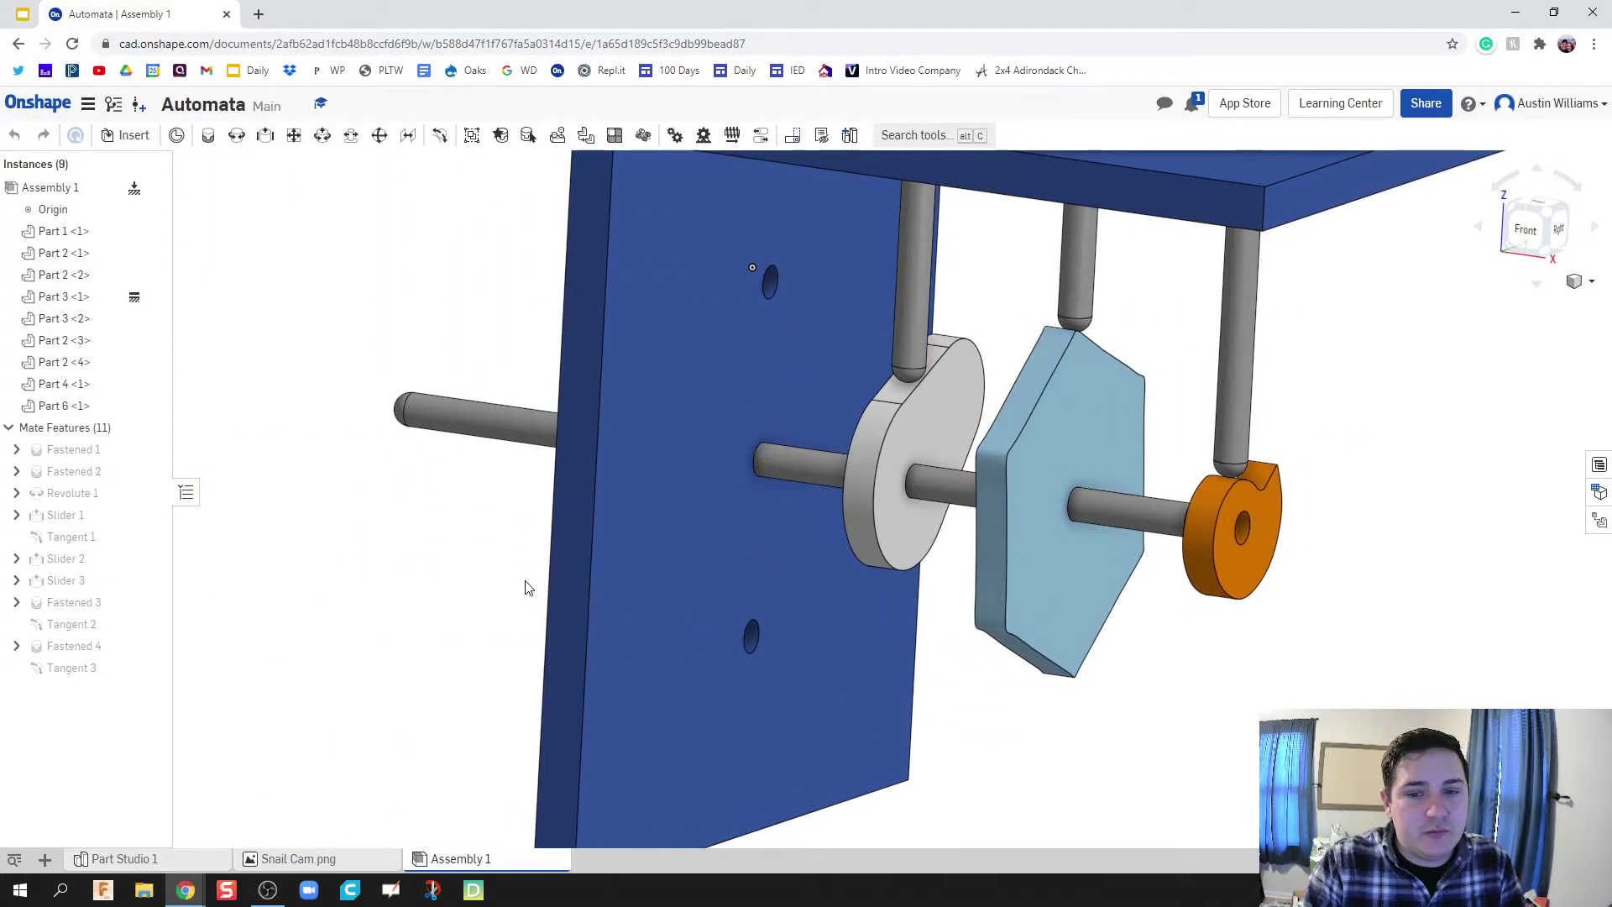
{"action": "middle_click_drag", "start_coordinate": [527, 587], "coordinate": [563, 588]}
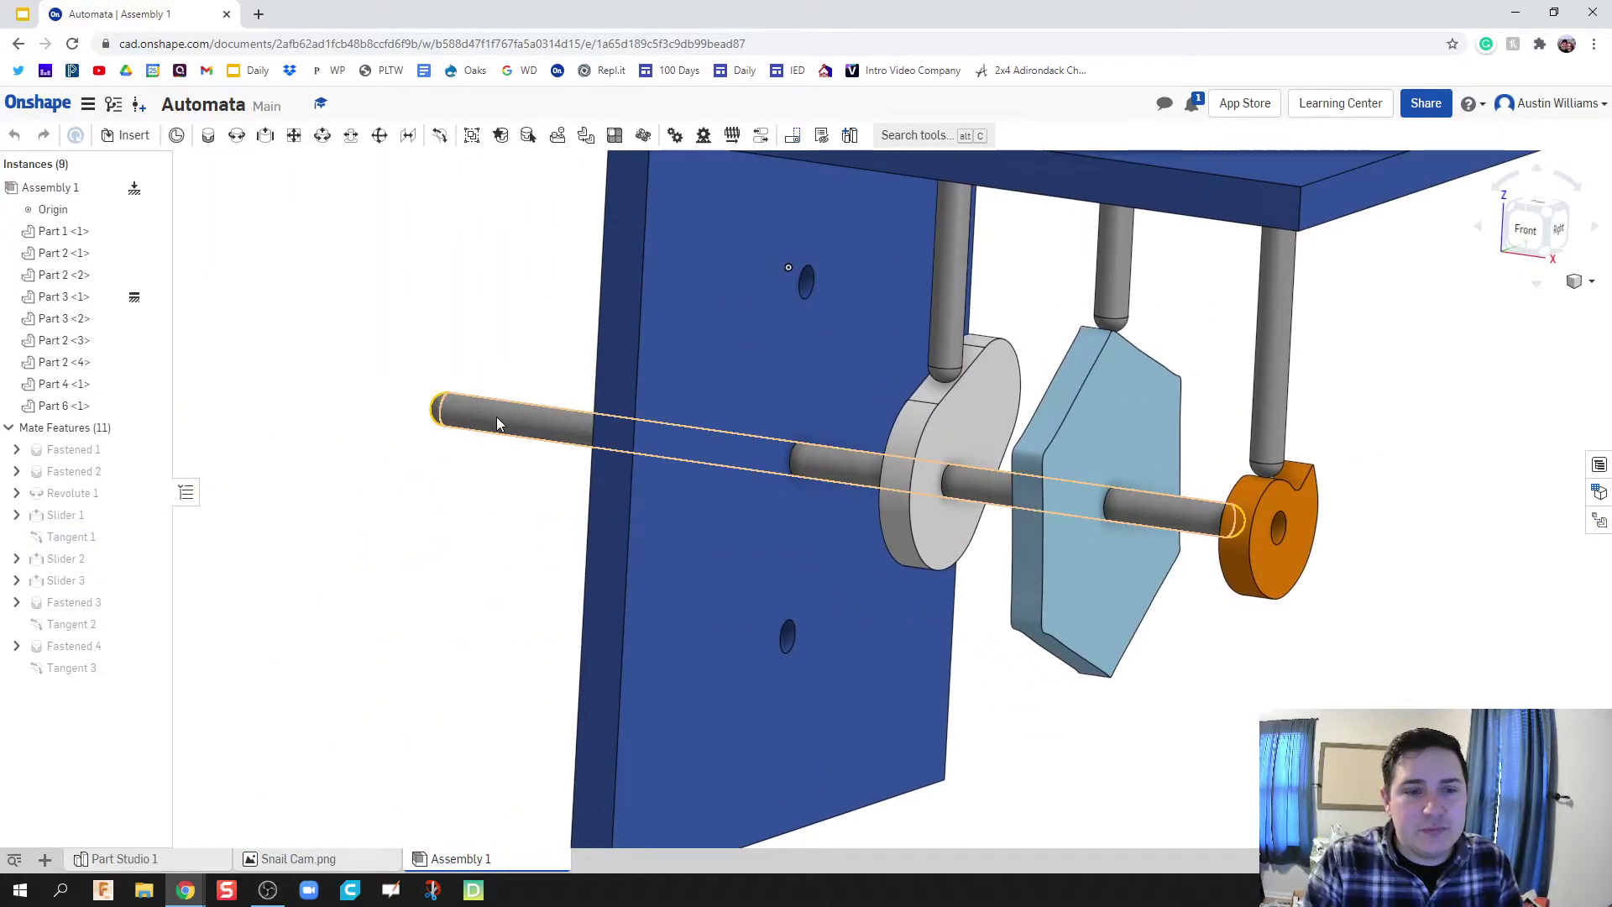
Set up a 0–360 degree, 300-step animation of the Revolute 1 mate
{"action": "right_click", "coordinate": [497, 416]}
{"action": "left_click", "coordinate": [393, 468]}
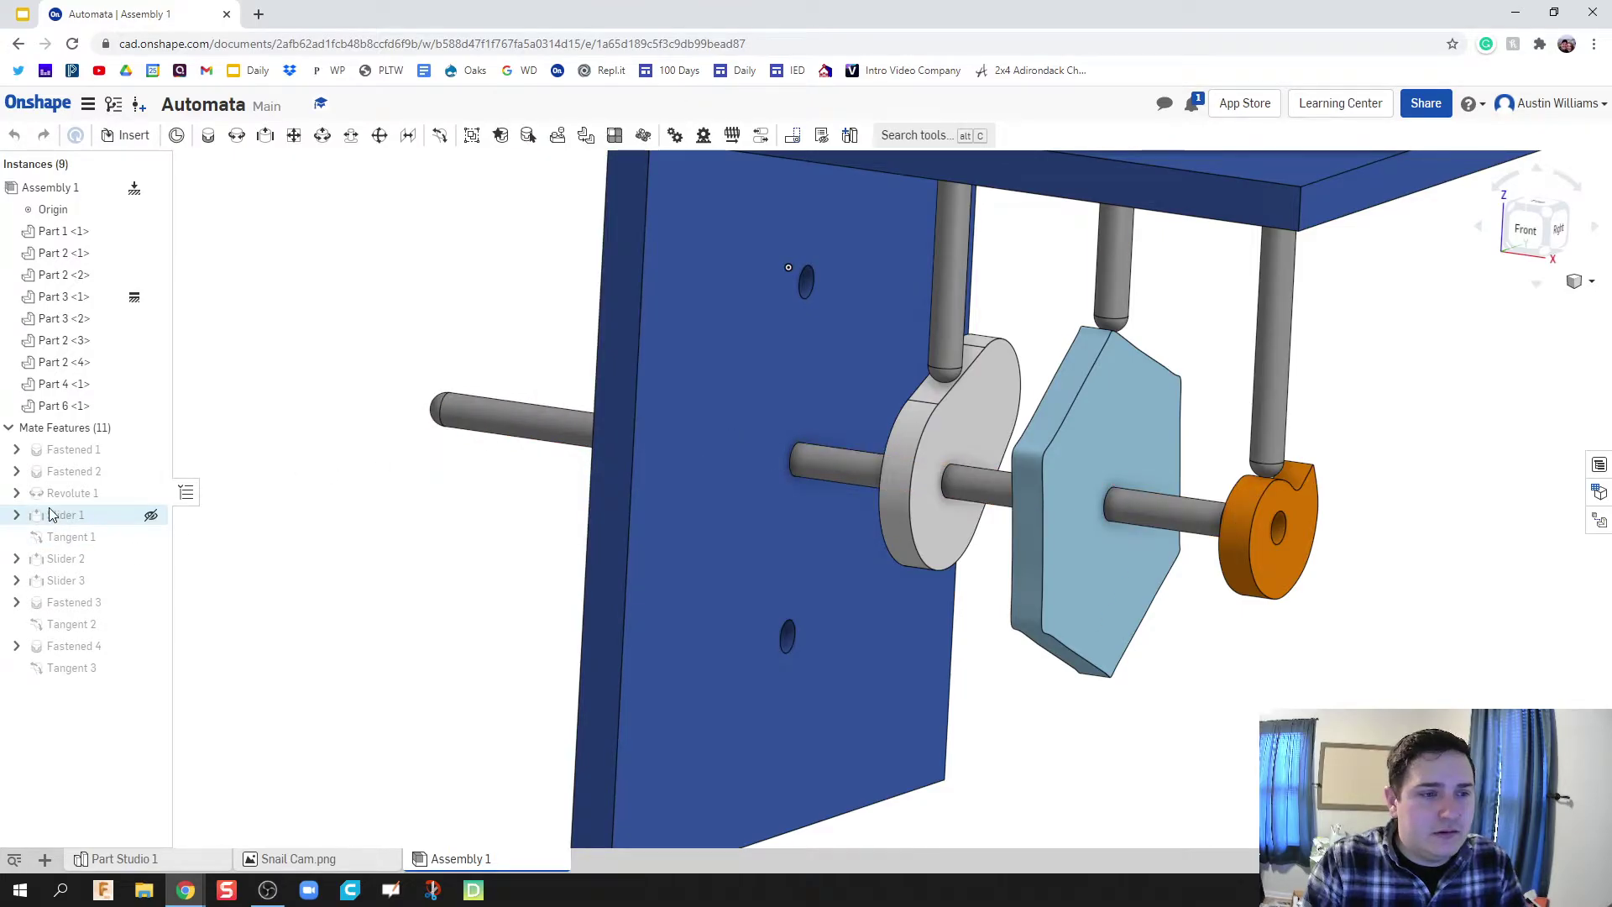
{"action": "right_click", "coordinate": [54, 495]}
{"action": "left_click", "coordinate": [101, 675]}
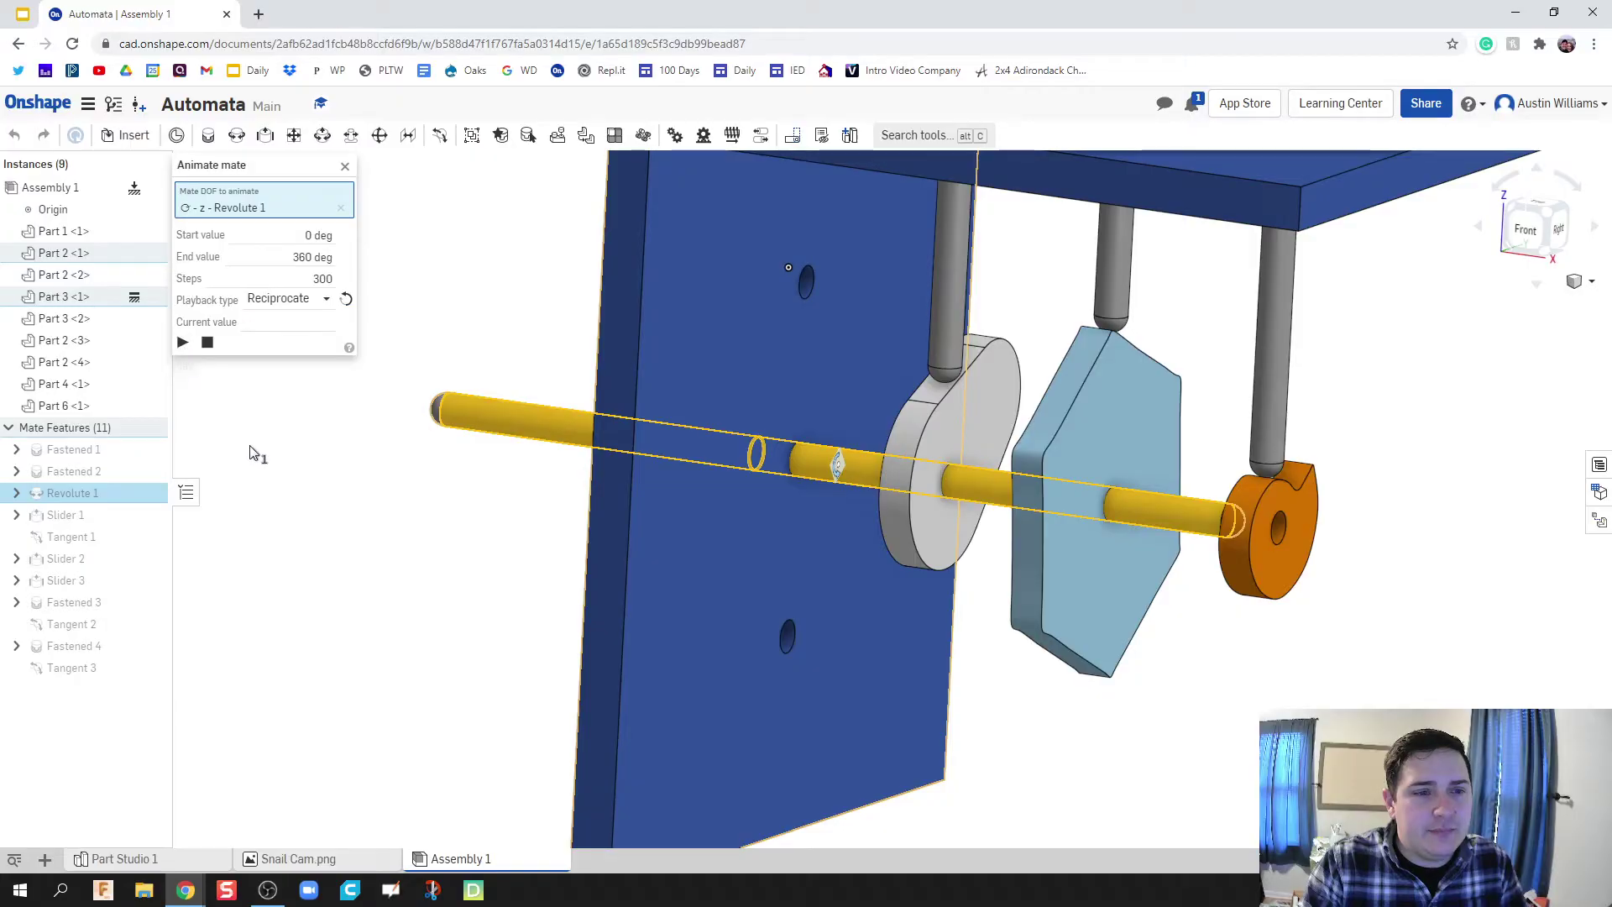
Play the Revolute 1 animation, then reopen 38-?? Automata Top-Down from 100 Days of OnShape
{"action": "left_click", "coordinate": [182, 341]}
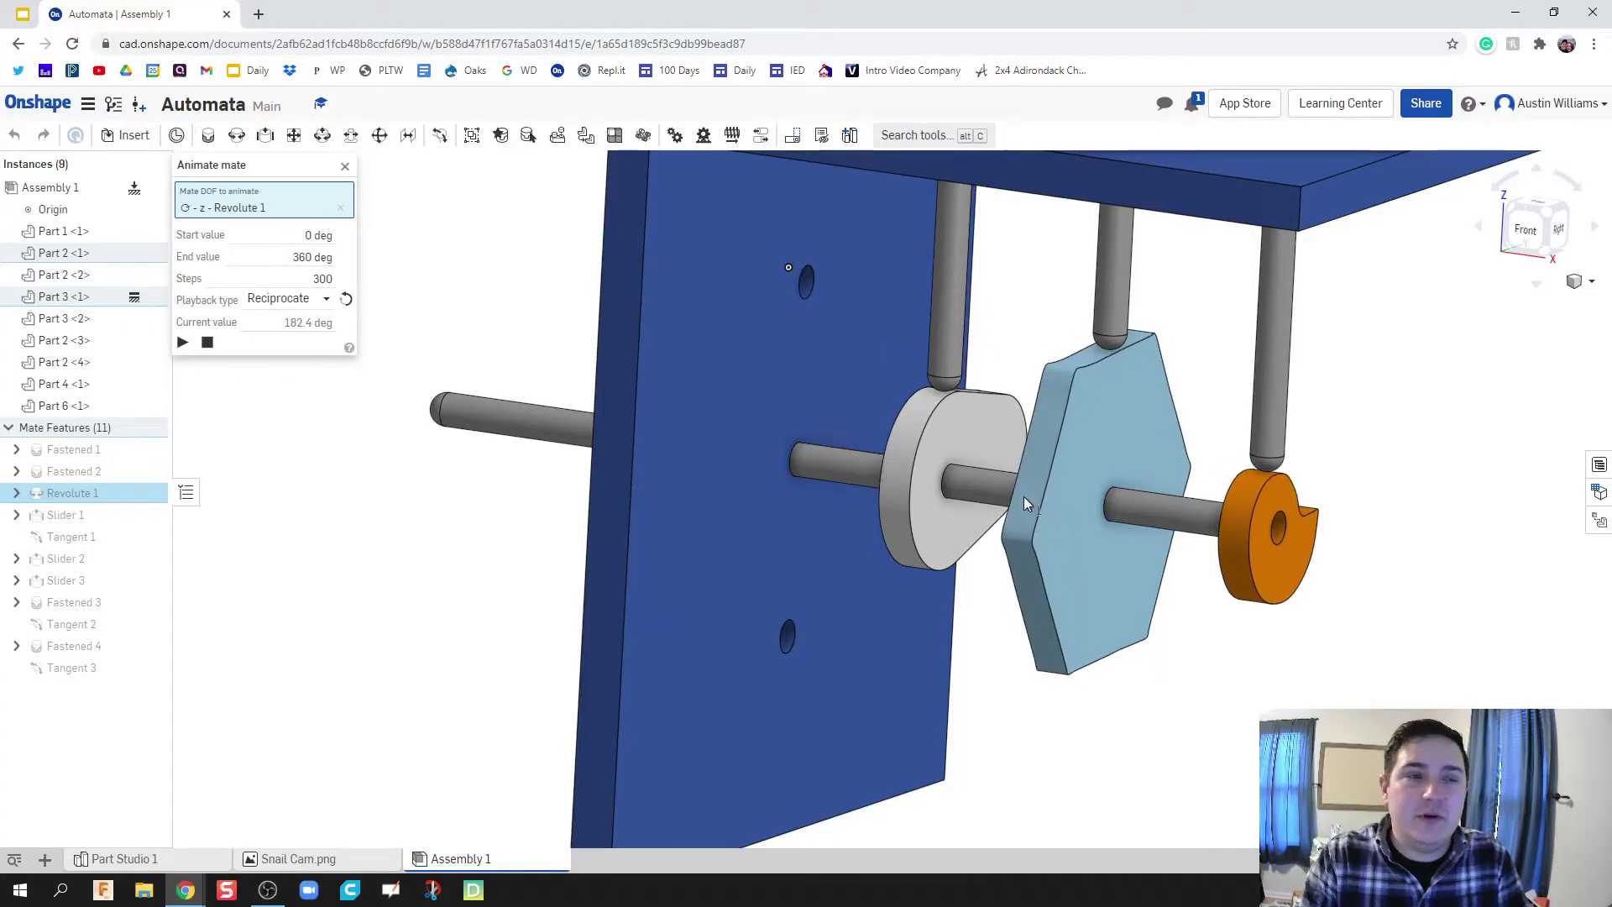
{"action": "left_click", "coordinate": [344, 165]}
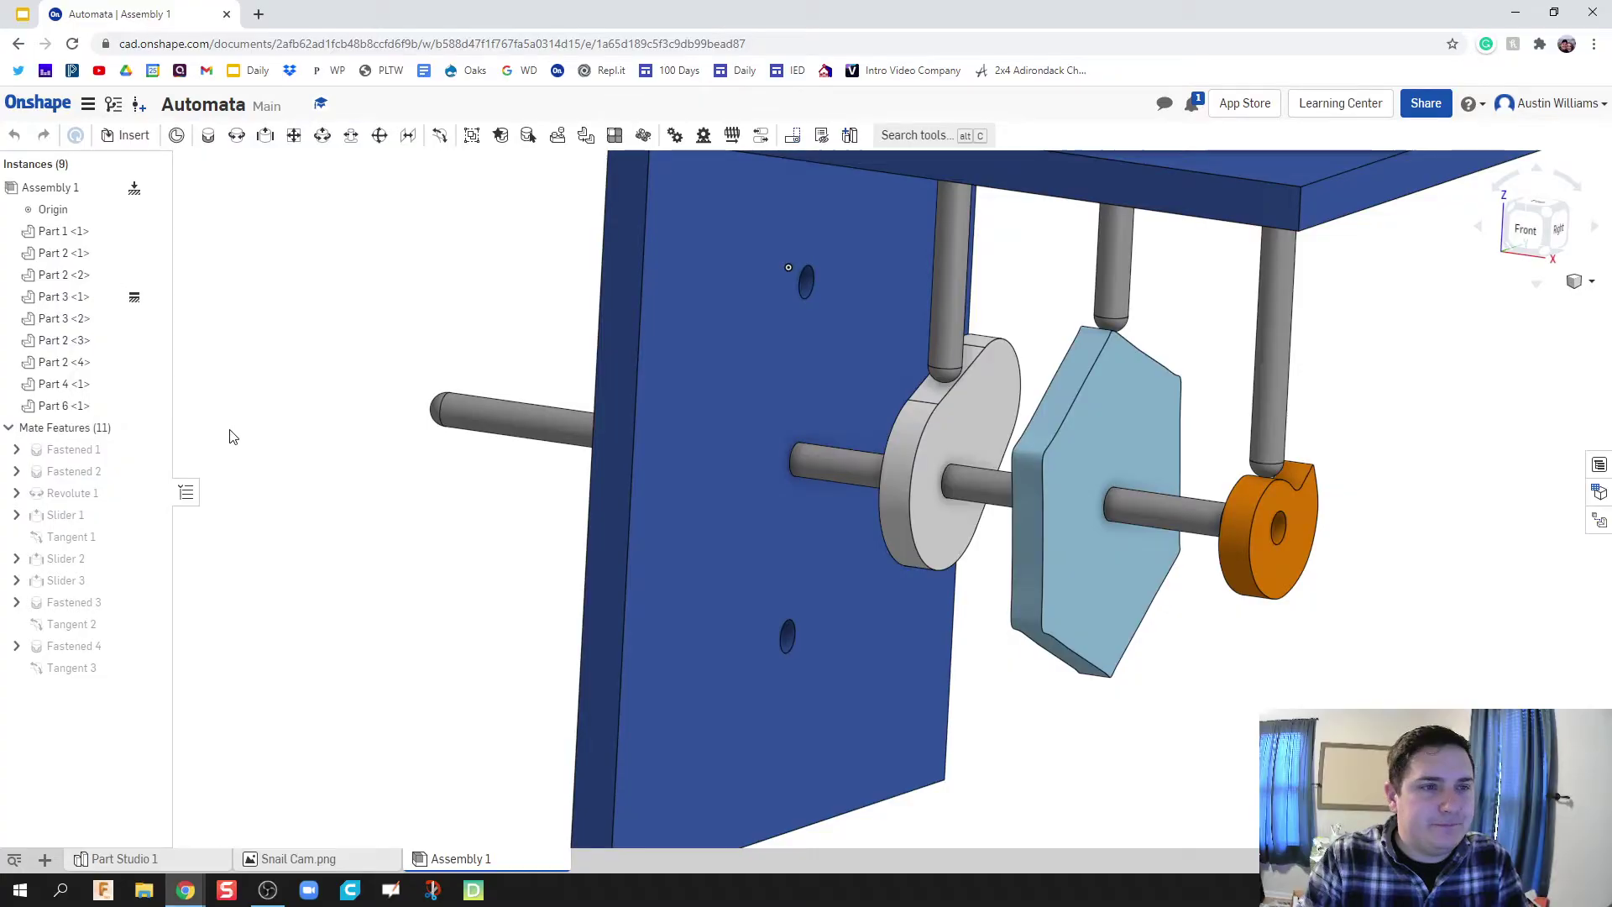
{"action": "left_click", "coordinate": [46, 101]}
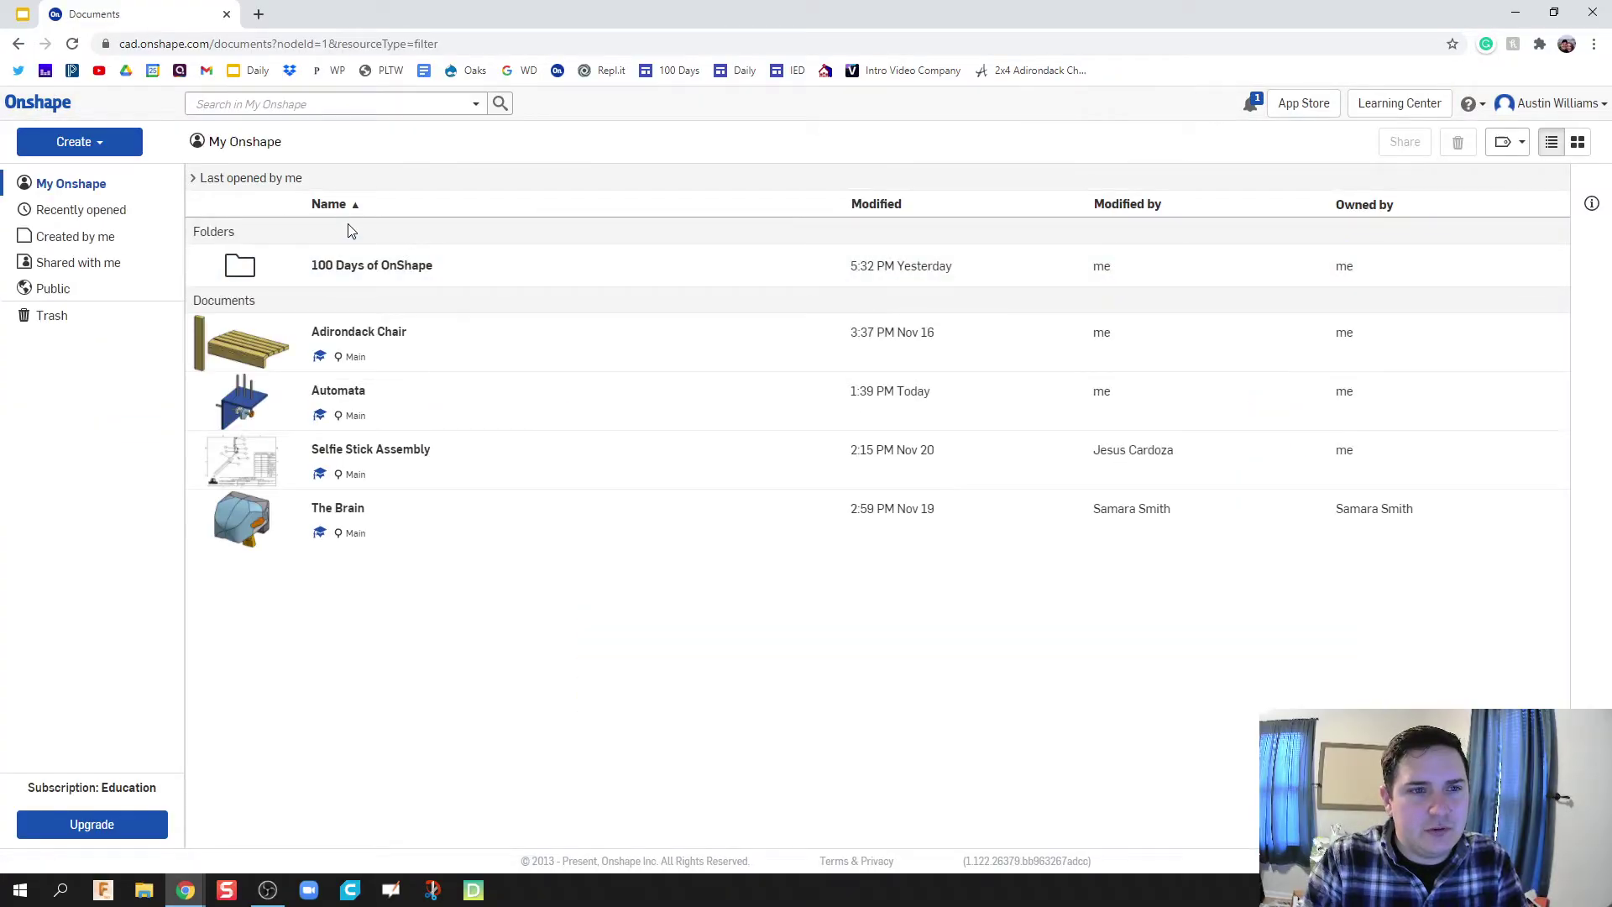
{"action": "left_click", "coordinate": [321, 264]}
{"action": "scroll", "coordinate": [466, 596], "scroll_direction": "down", "scroll_amount": 4}
{"action": "scroll", "coordinate": [399, 634], "scroll_direction": "down", "scroll_amount": 6}
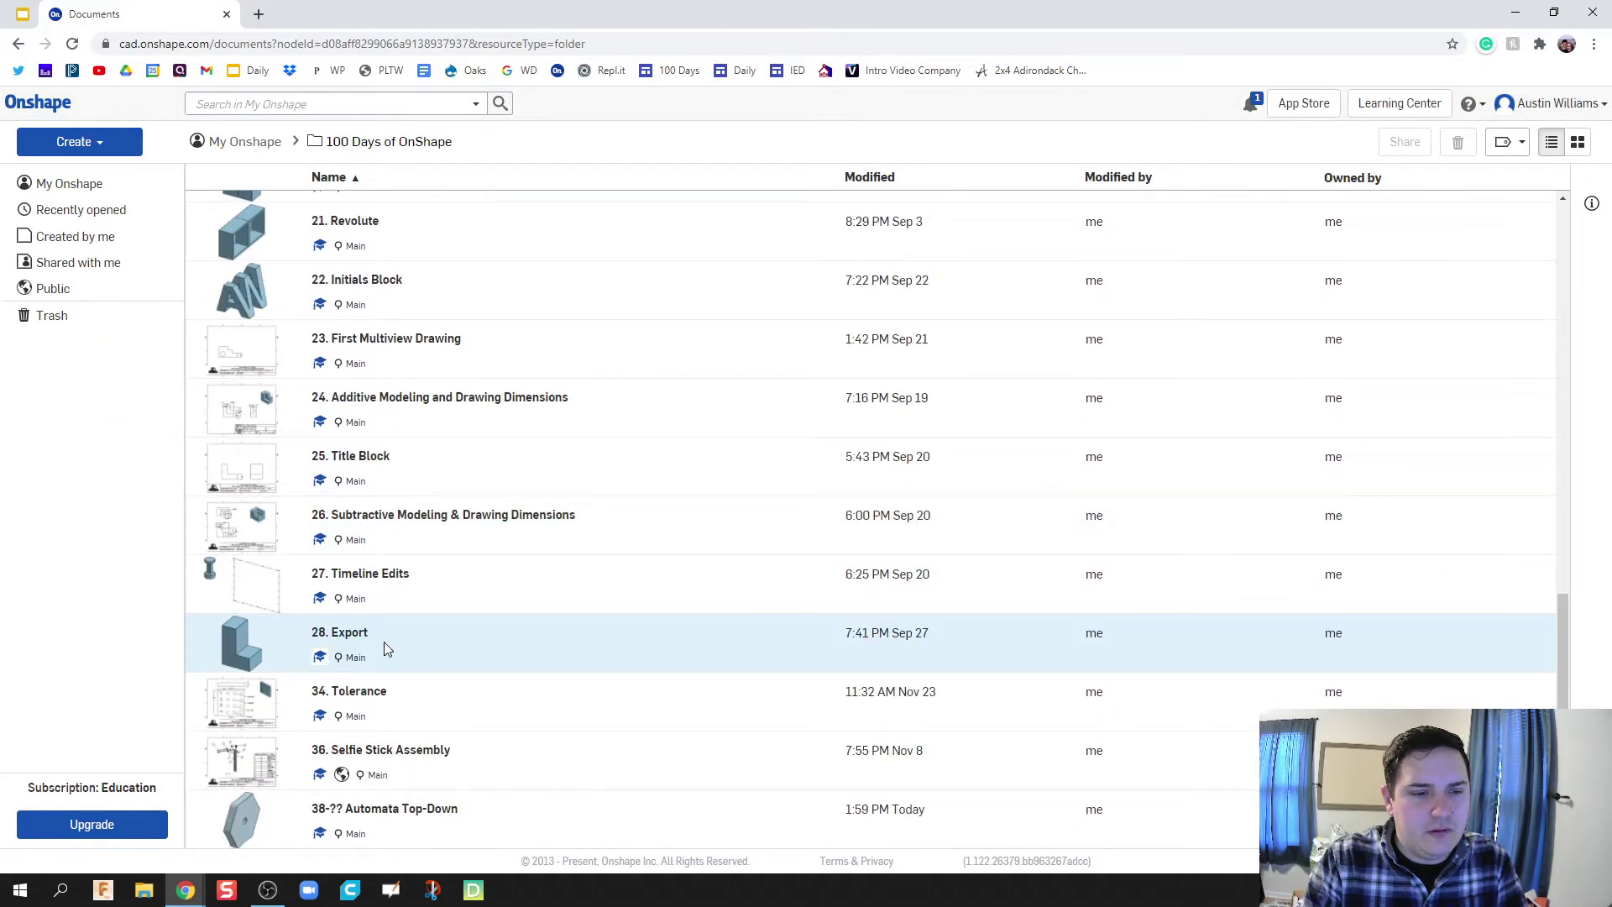
{"action": "scroll", "coordinate": [387, 648], "scroll_direction": "down", "scroll_amount": 1}
{"action": "left_click", "coordinate": [389, 702]}
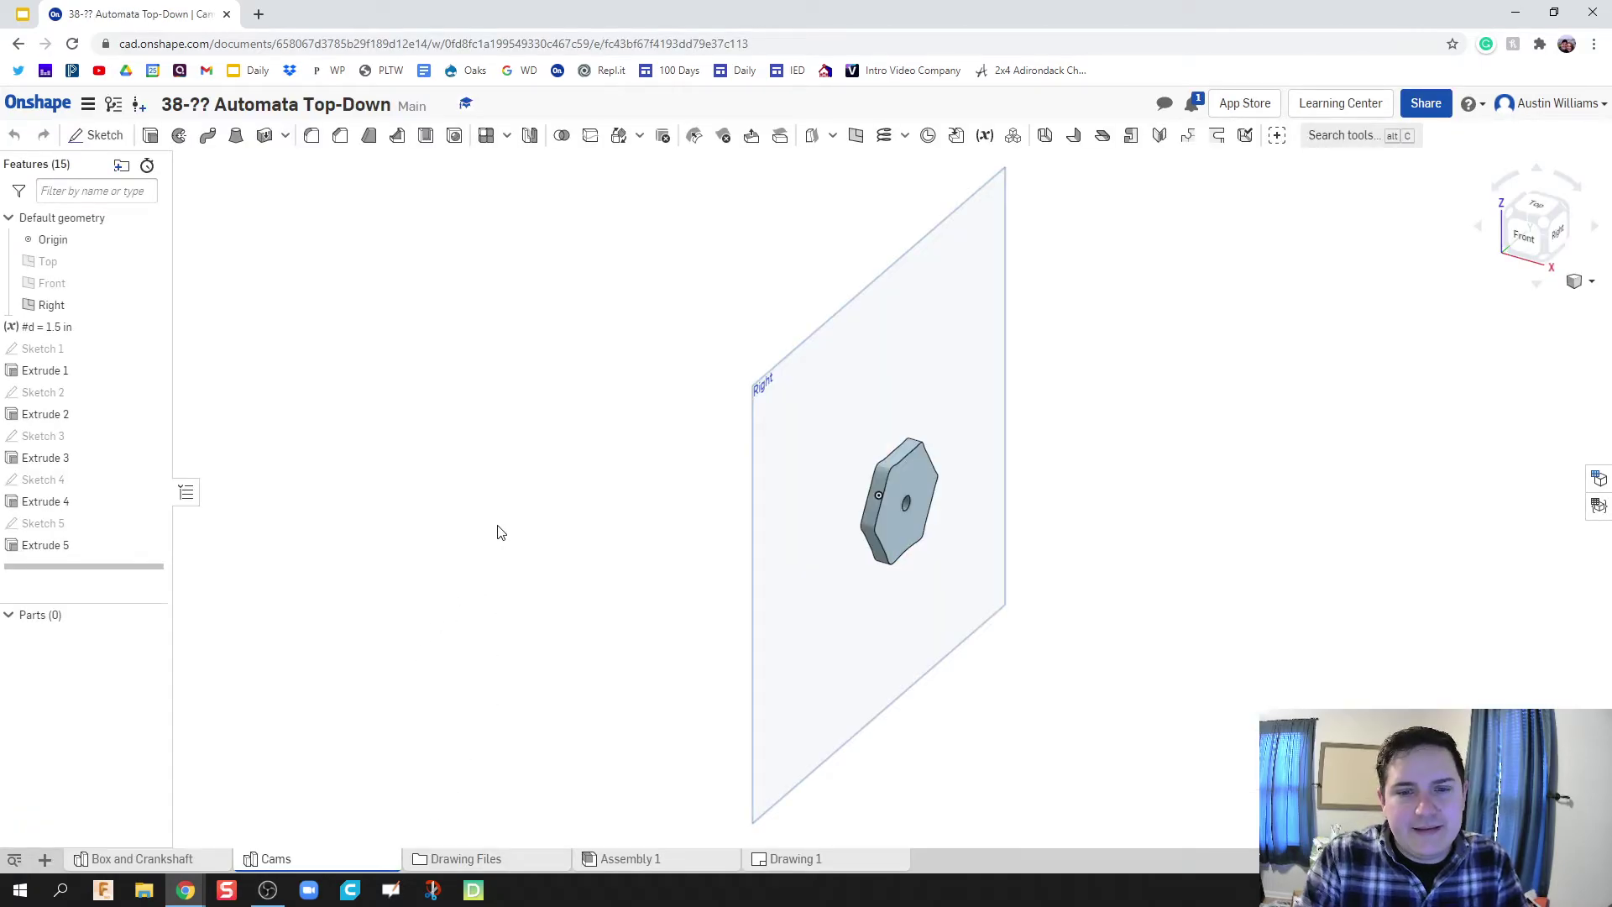
{"action": "right_click_drag", "start_coordinate": [593, 567], "coordinate": [892, 495]}
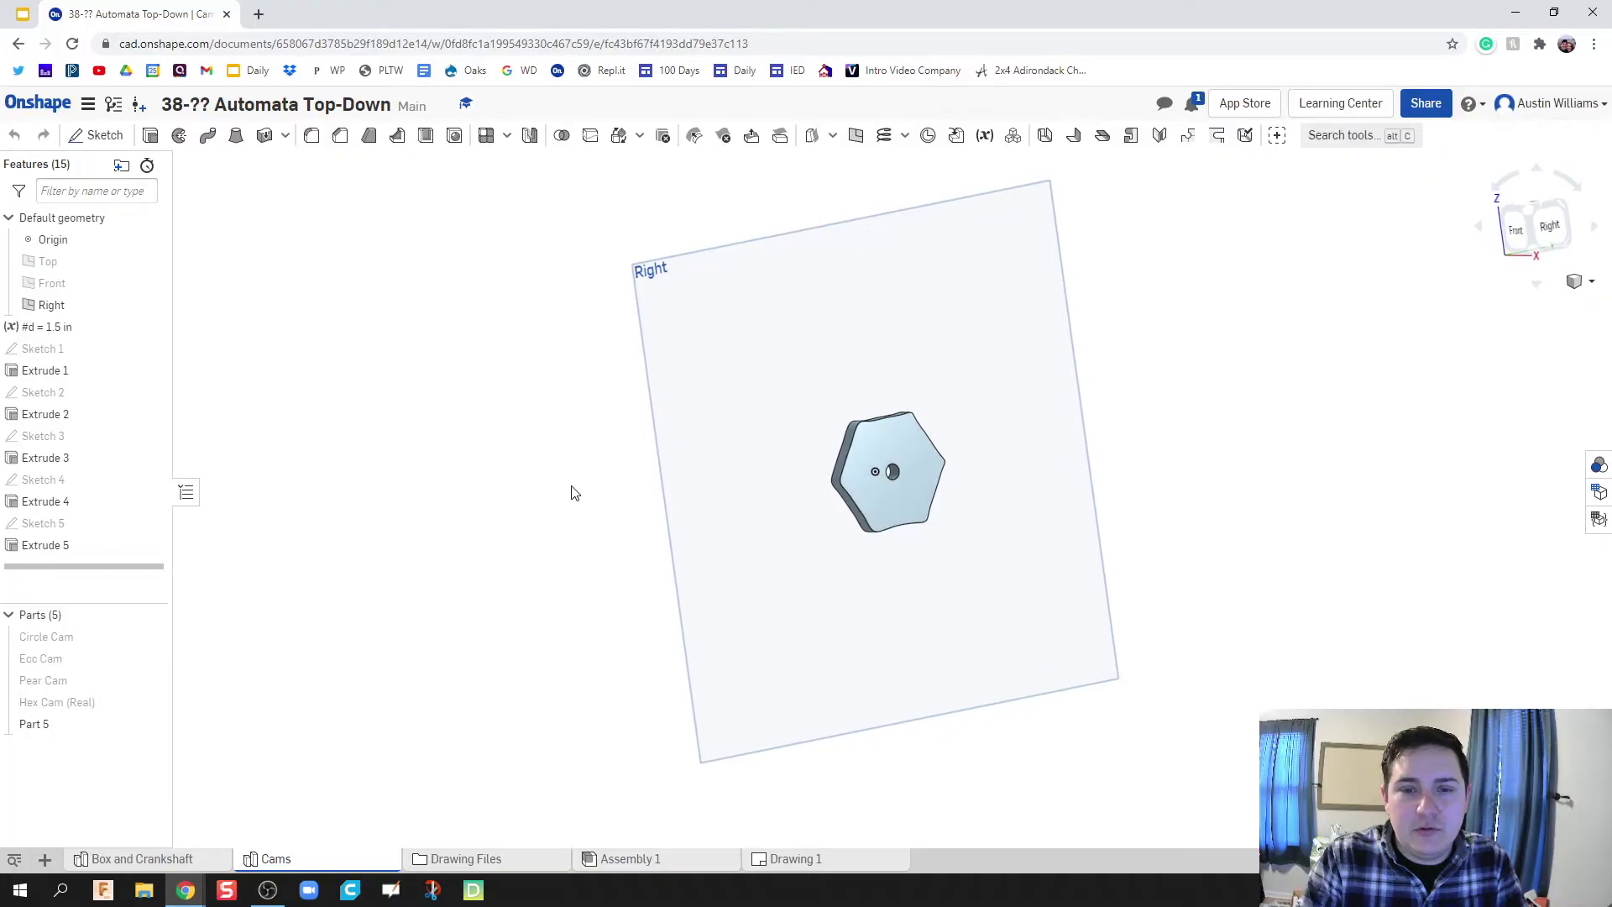
{"action": "scroll", "coordinate": [892, 494], "scroll_direction": "up", "scroll_amount": 3}
{"action": "scroll", "coordinate": [919, 401], "scroll_direction": "up", "scroll_amount": 3}
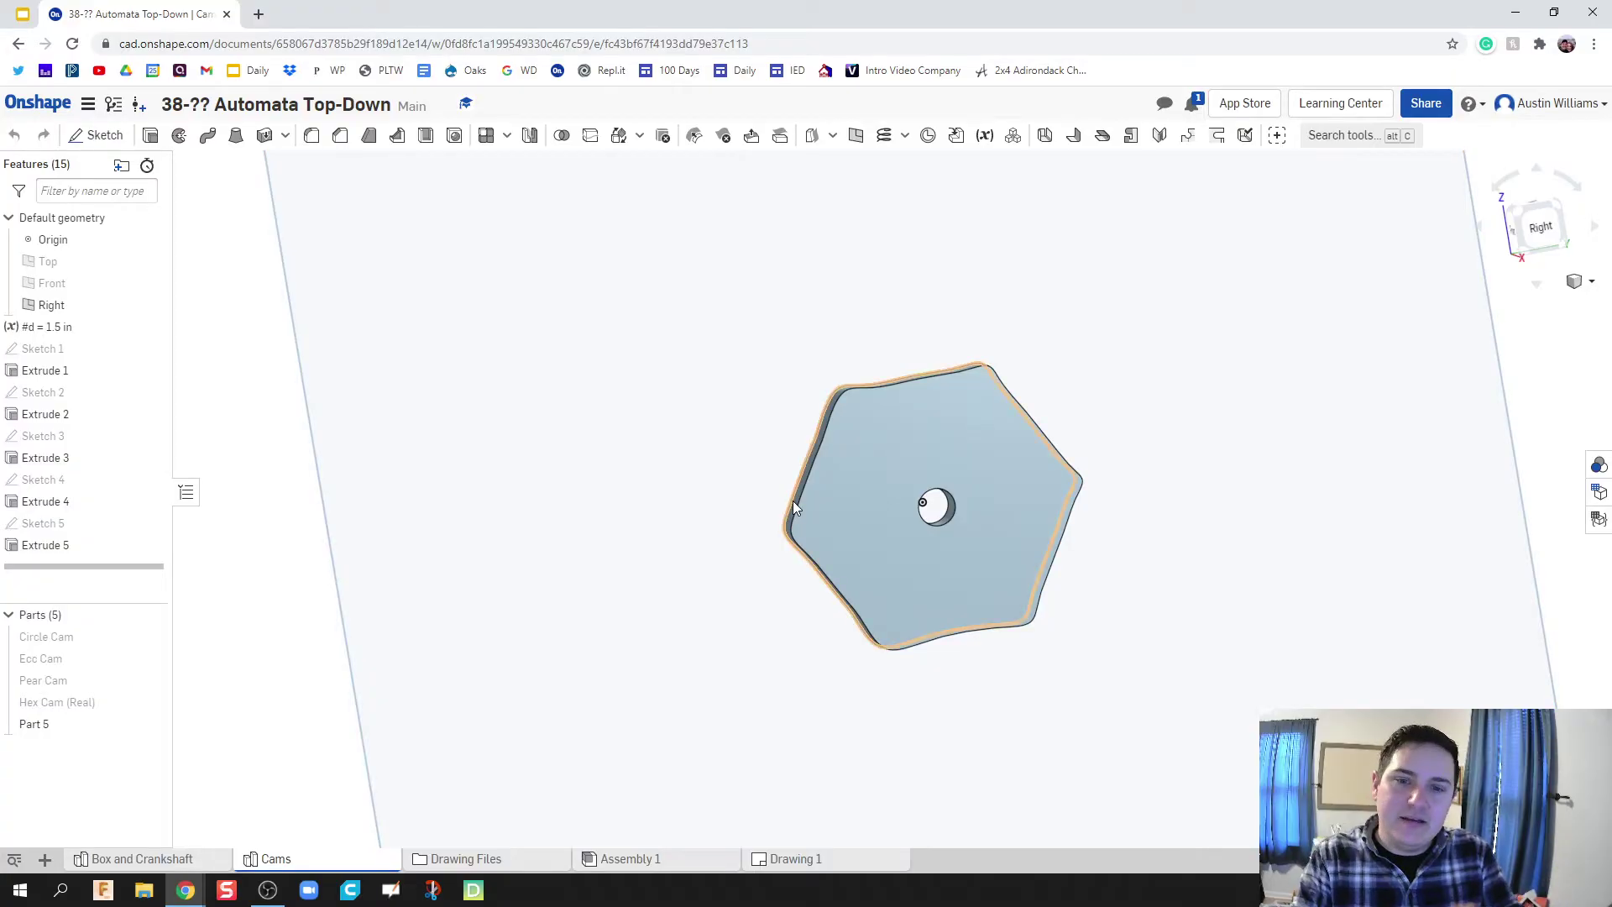
{"action": "scroll", "coordinate": [839, 424], "scroll_direction": "up", "scroll_amount": 2}
{"action": "right_click_drag", "start_coordinate": [657, 457], "coordinate": [853, 416]}
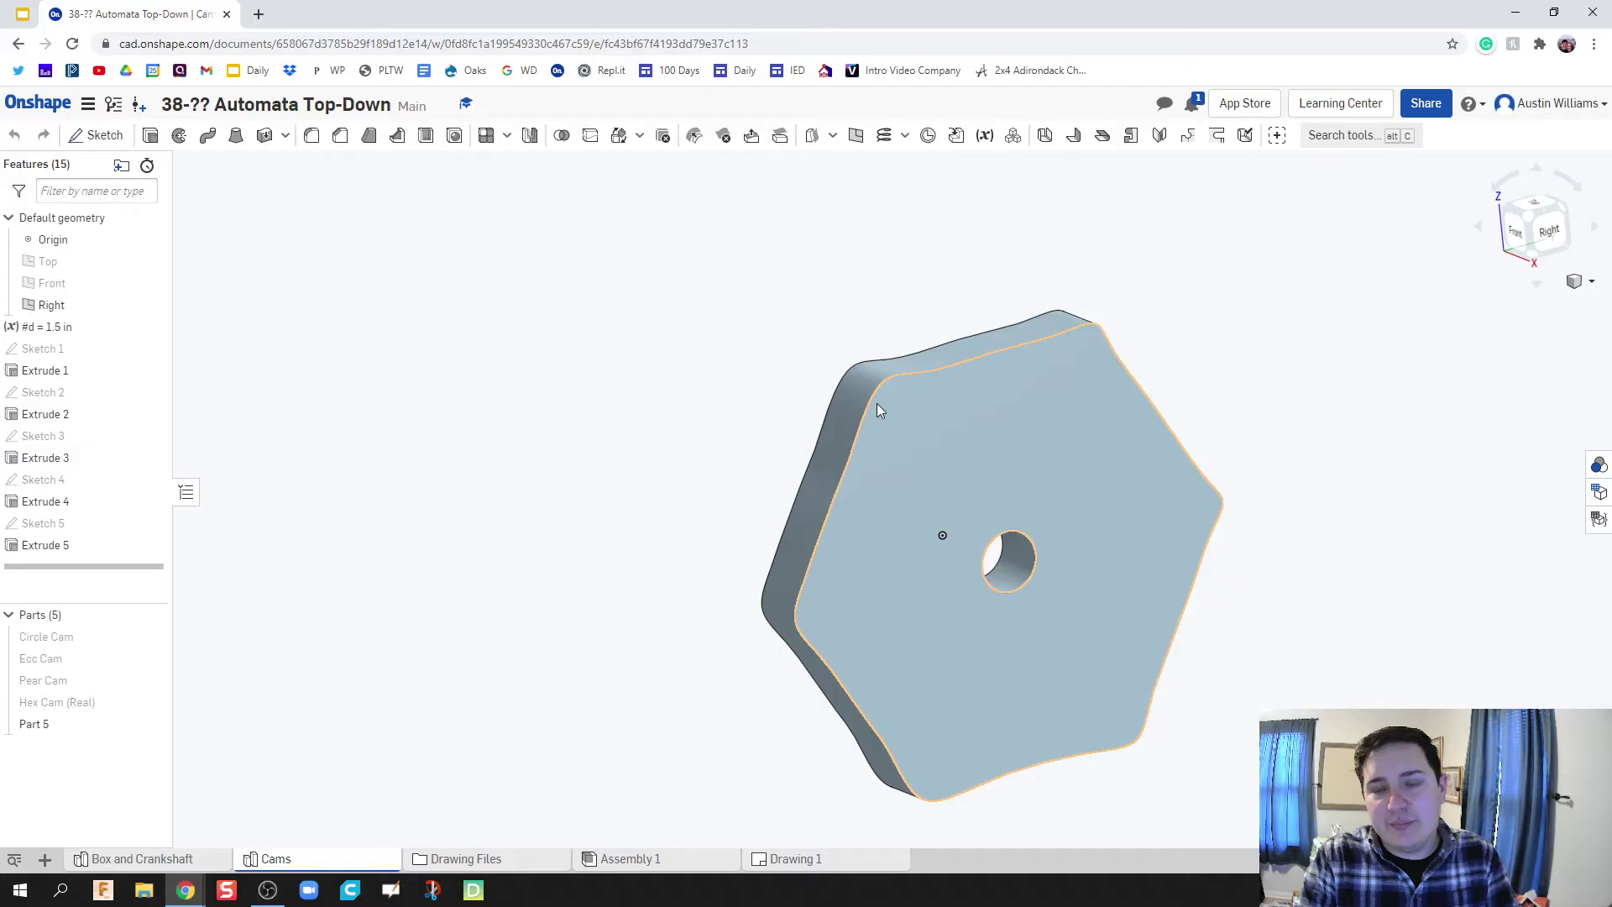
{"action": "scroll", "coordinate": [671, 504], "scroll_direction": "down", "scroll_amount": 2}
{"action": "middle_click_drag", "start_coordinate": [667, 508], "coordinate": [641, 463]}
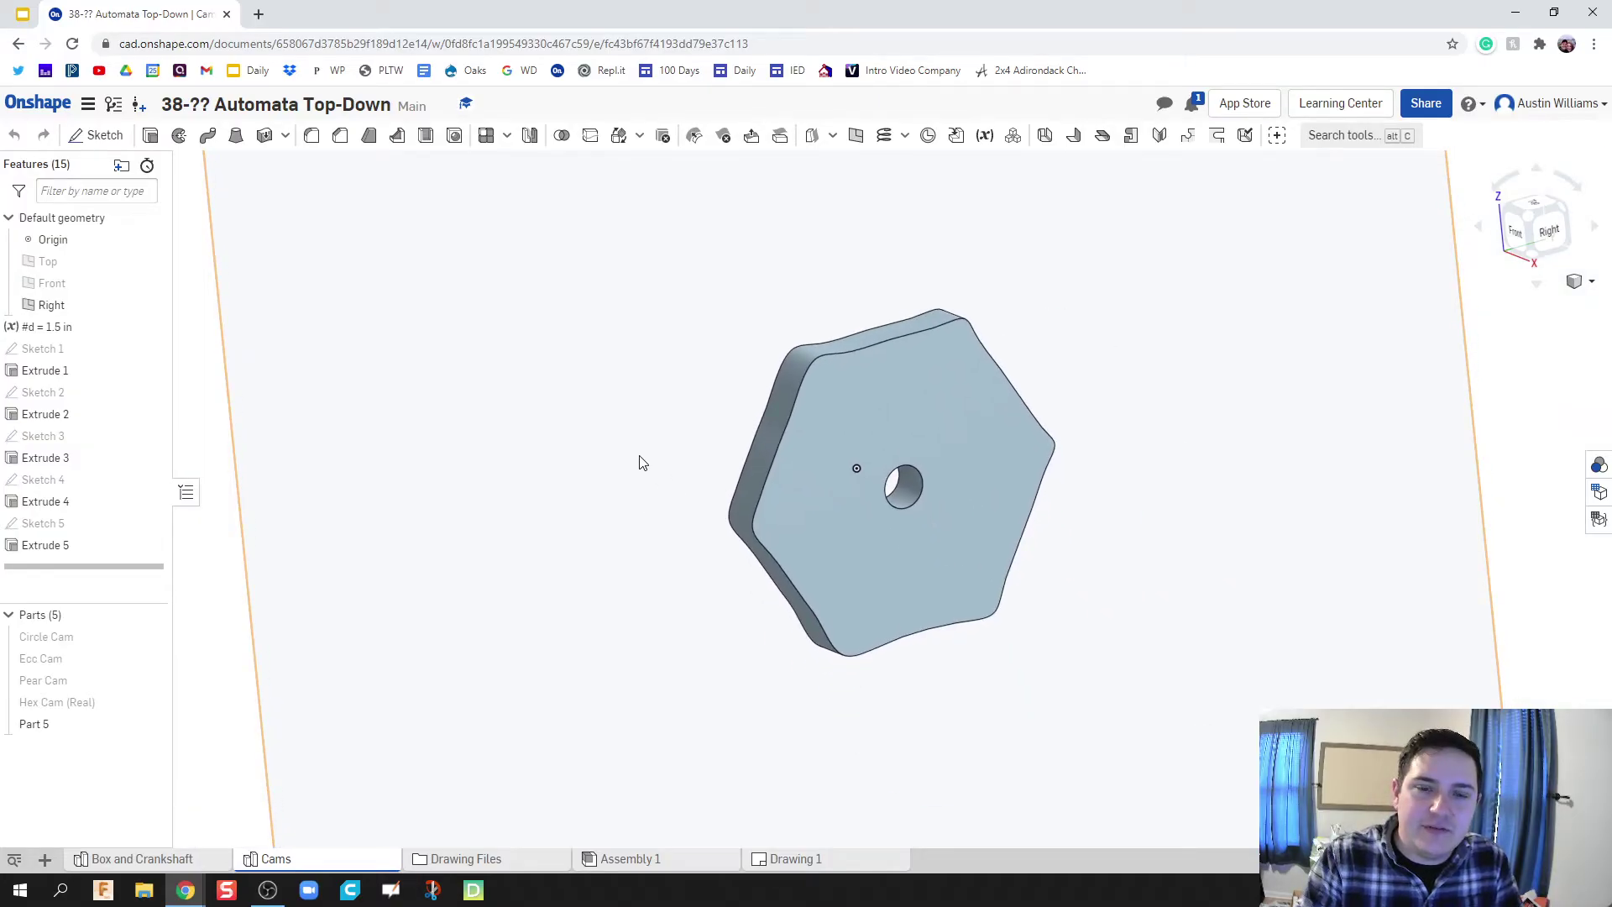
Rename Part 5 to Hex Cam (Assembly)
{"action": "right_click", "coordinate": [94, 726]}
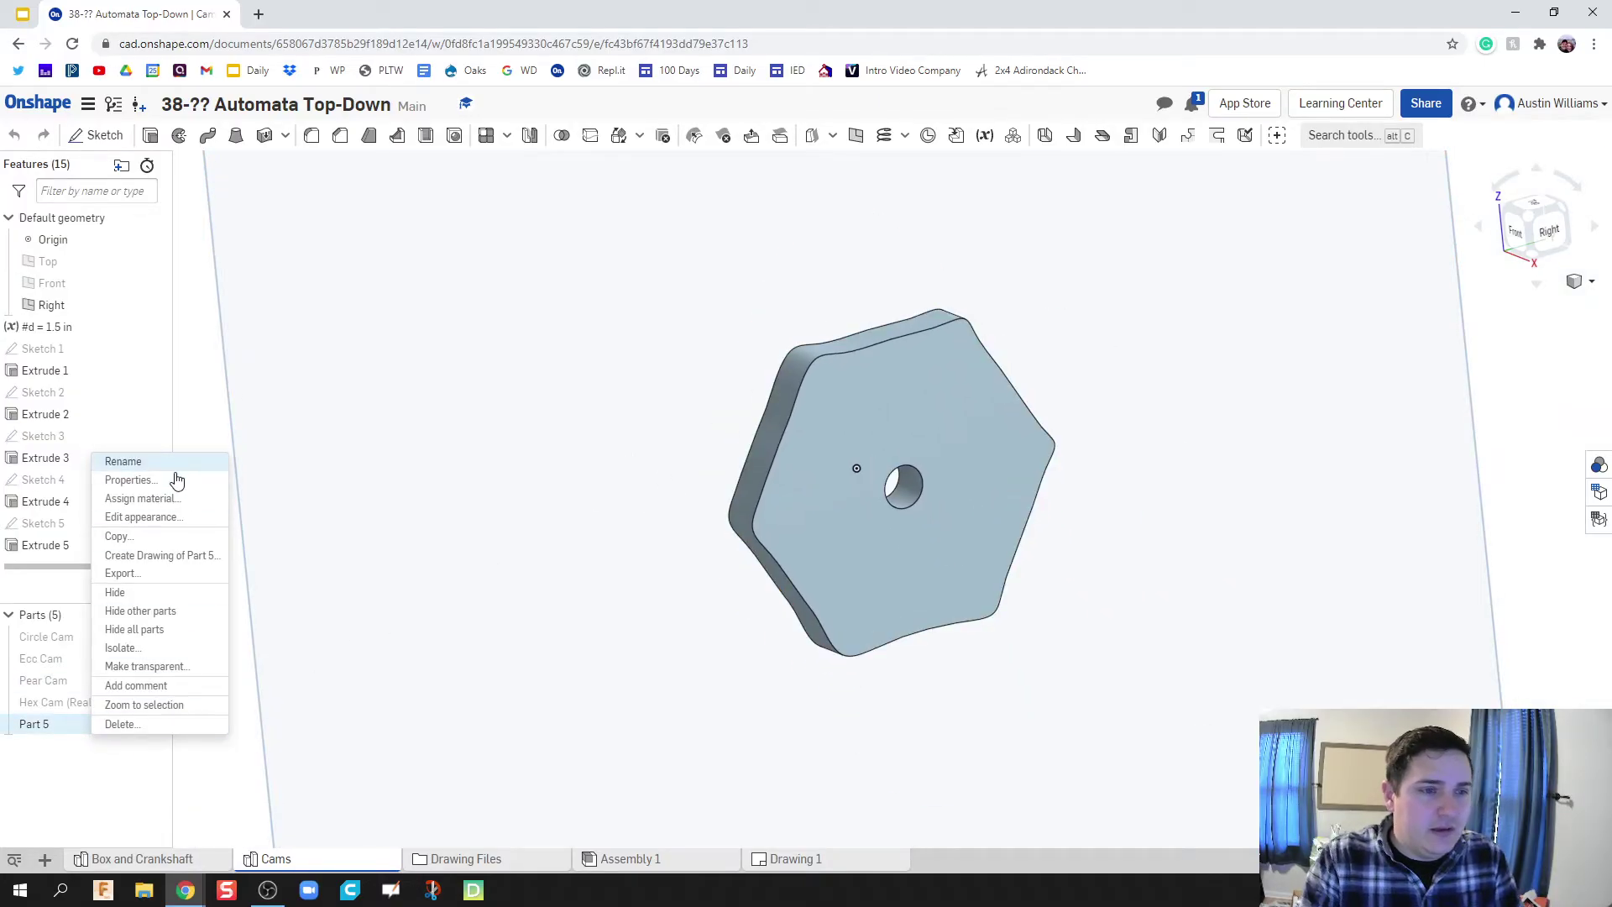
{"action": "left_click", "coordinate": [178, 472]}
{"action": "left_click", "coordinate": [87, 729]}
{"action": "type", "text": "Hex Cam (Assembly)"}
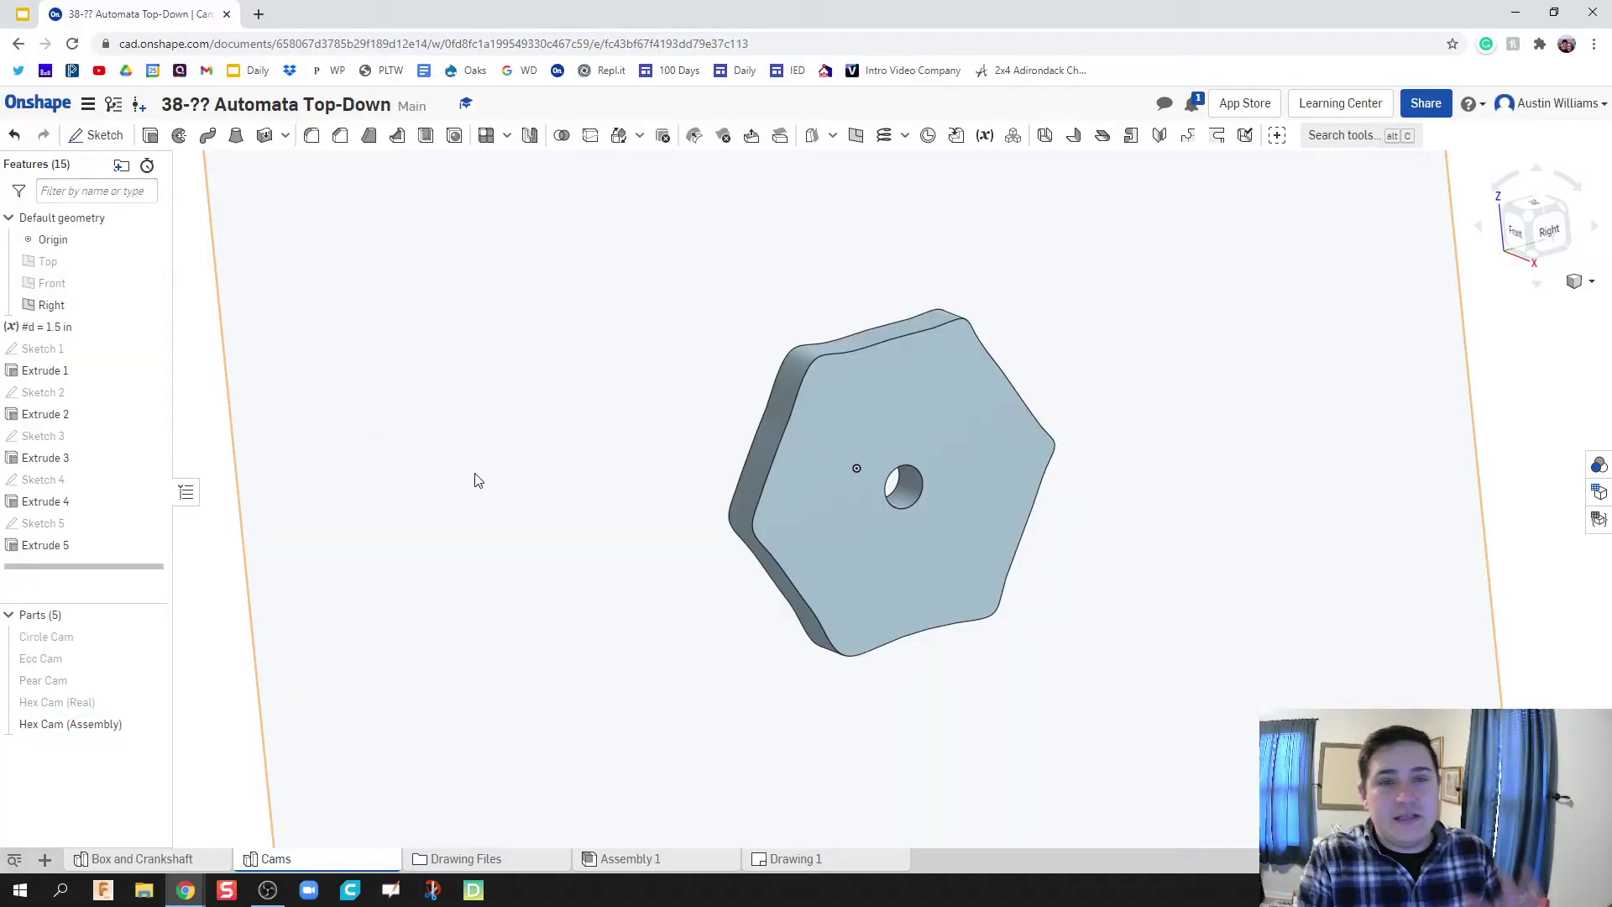
{"action": "left_click", "coordinate": [452, 494]}
Show Hex Cam (Real) for comparison, then hide it again
{"action": "left_click", "coordinate": [248, 685]}
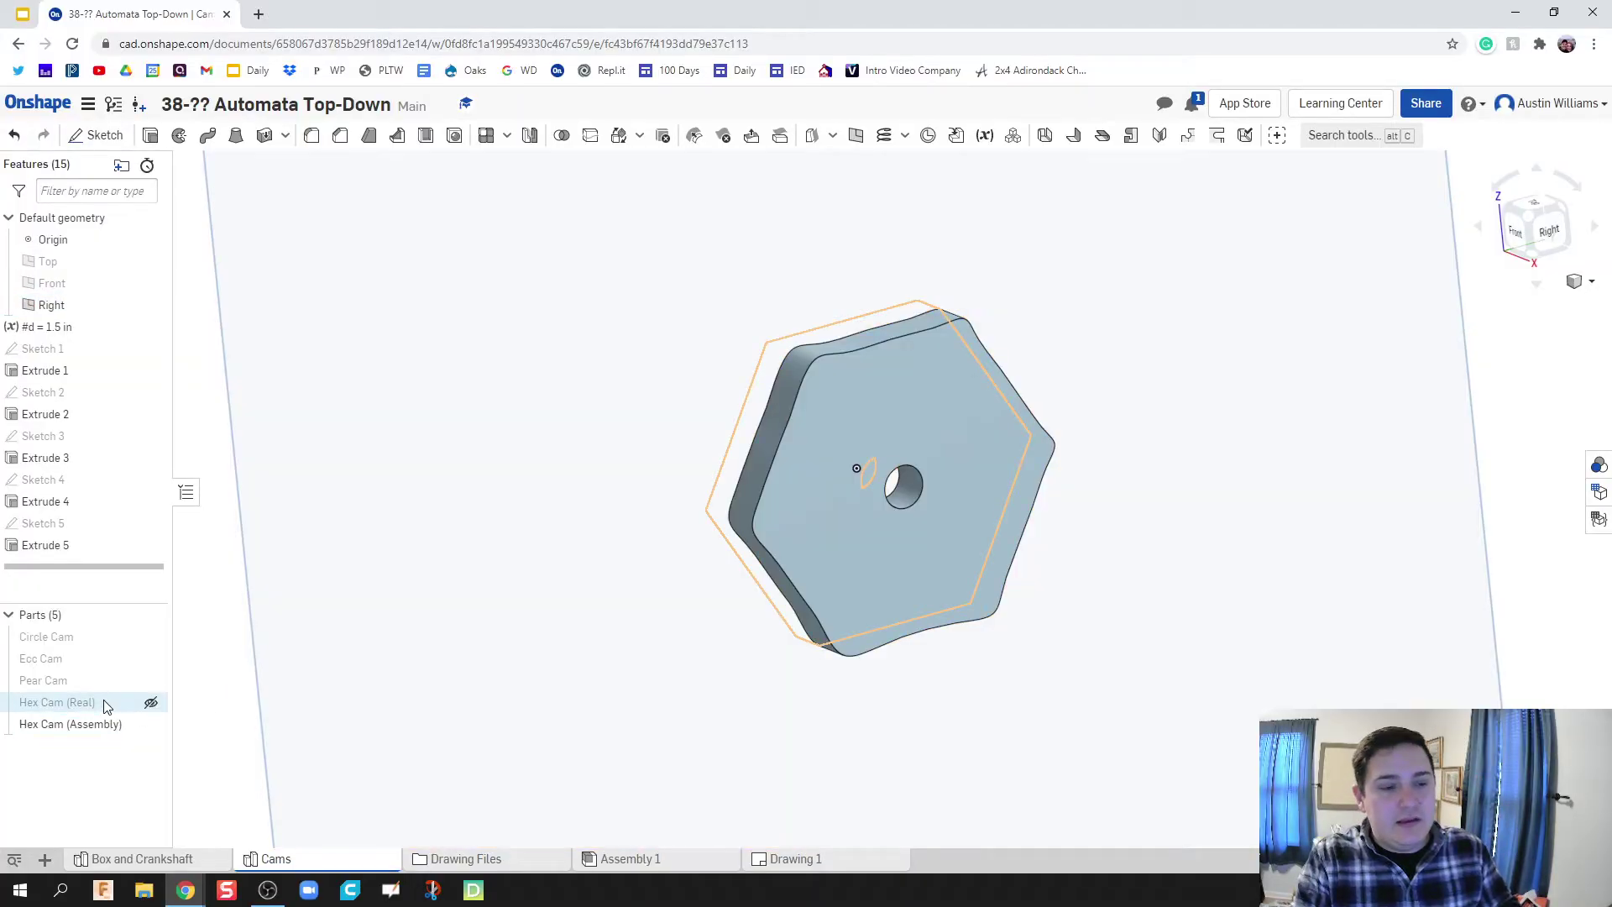
{"action": "left_click", "coordinate": [150, 703]}
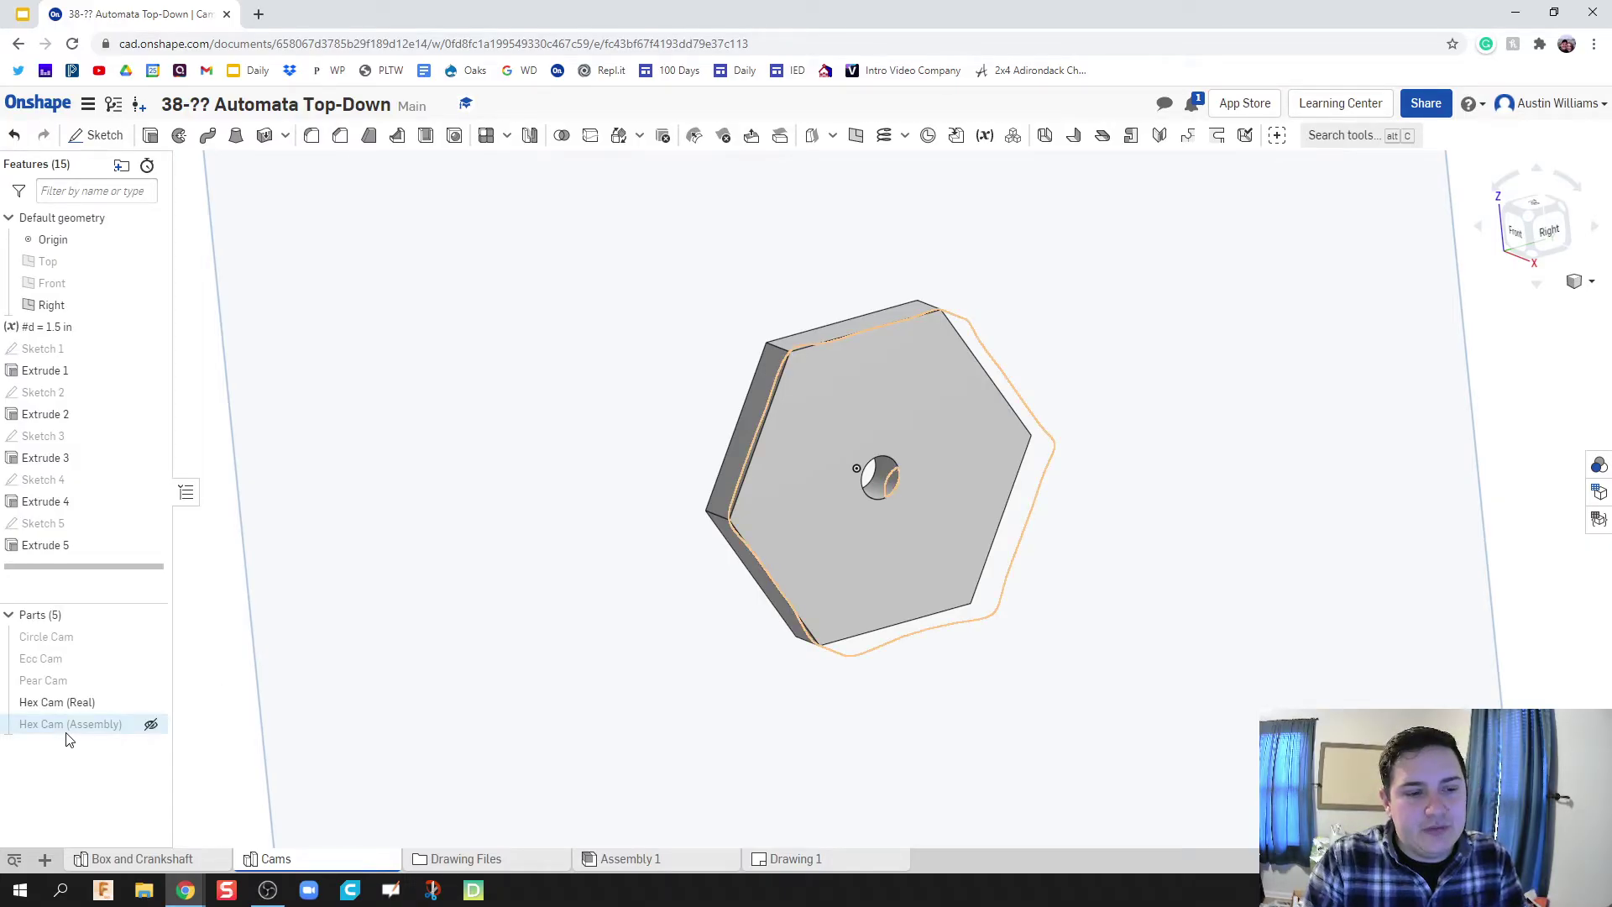
{"action": "left_click", "coordinate": [152, 703]}
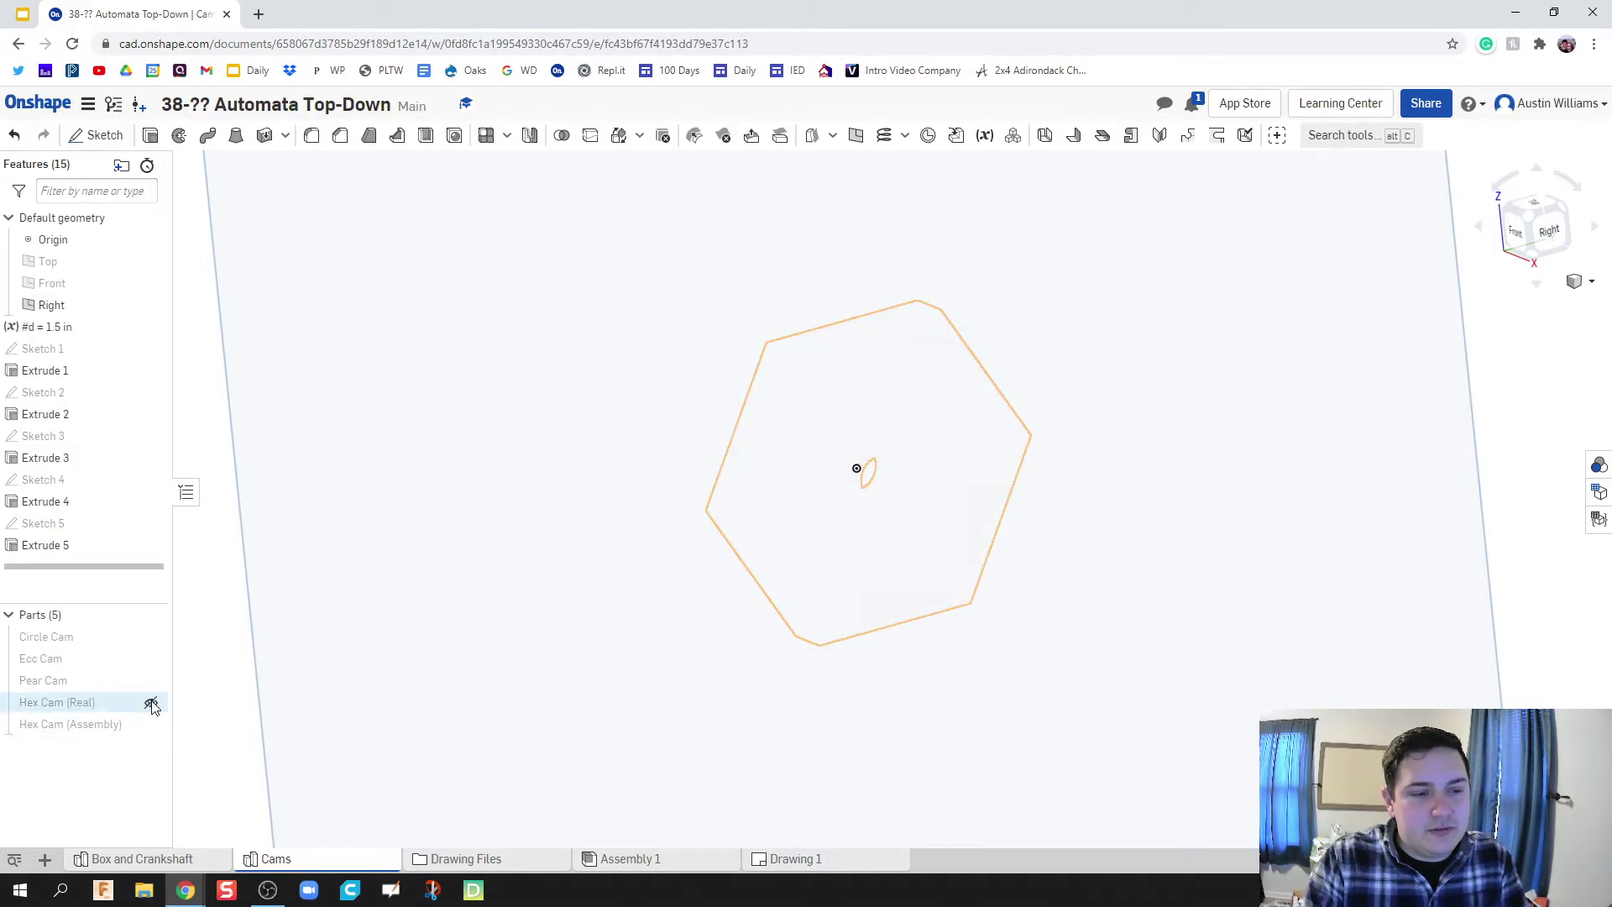
Start Sketch 6 on the Right plane and view it head-on
{"action": "left_click", "coordinate": [96, 135]}
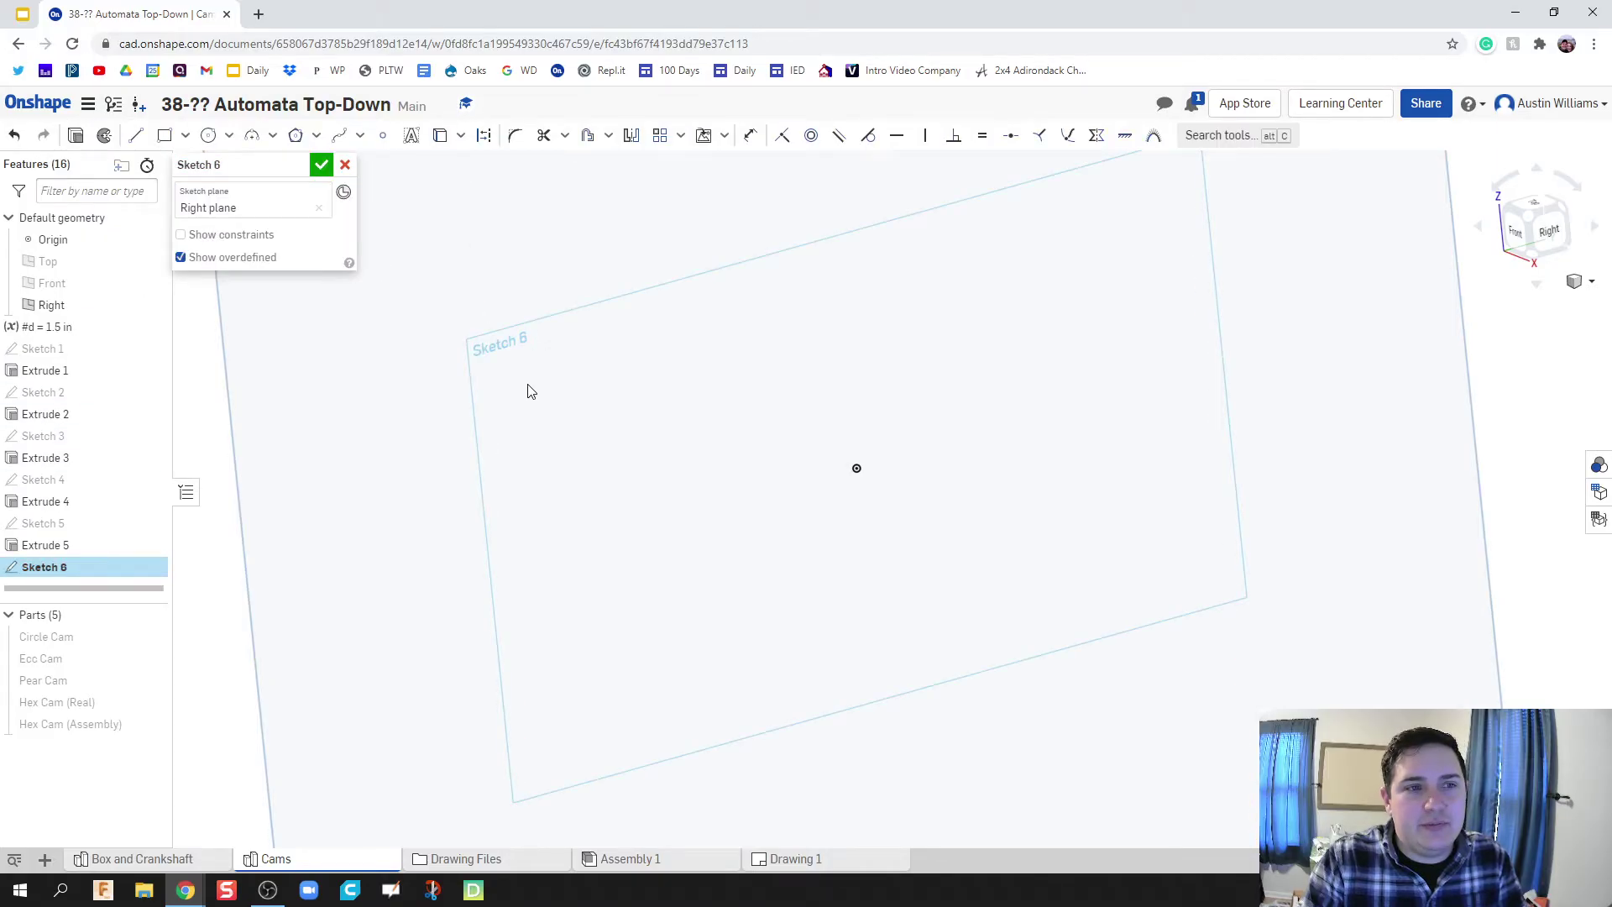
{"action": "right_click", "coordinate": [558, 453]}
{"action": "left_click", "coordinate": [618, 694]}
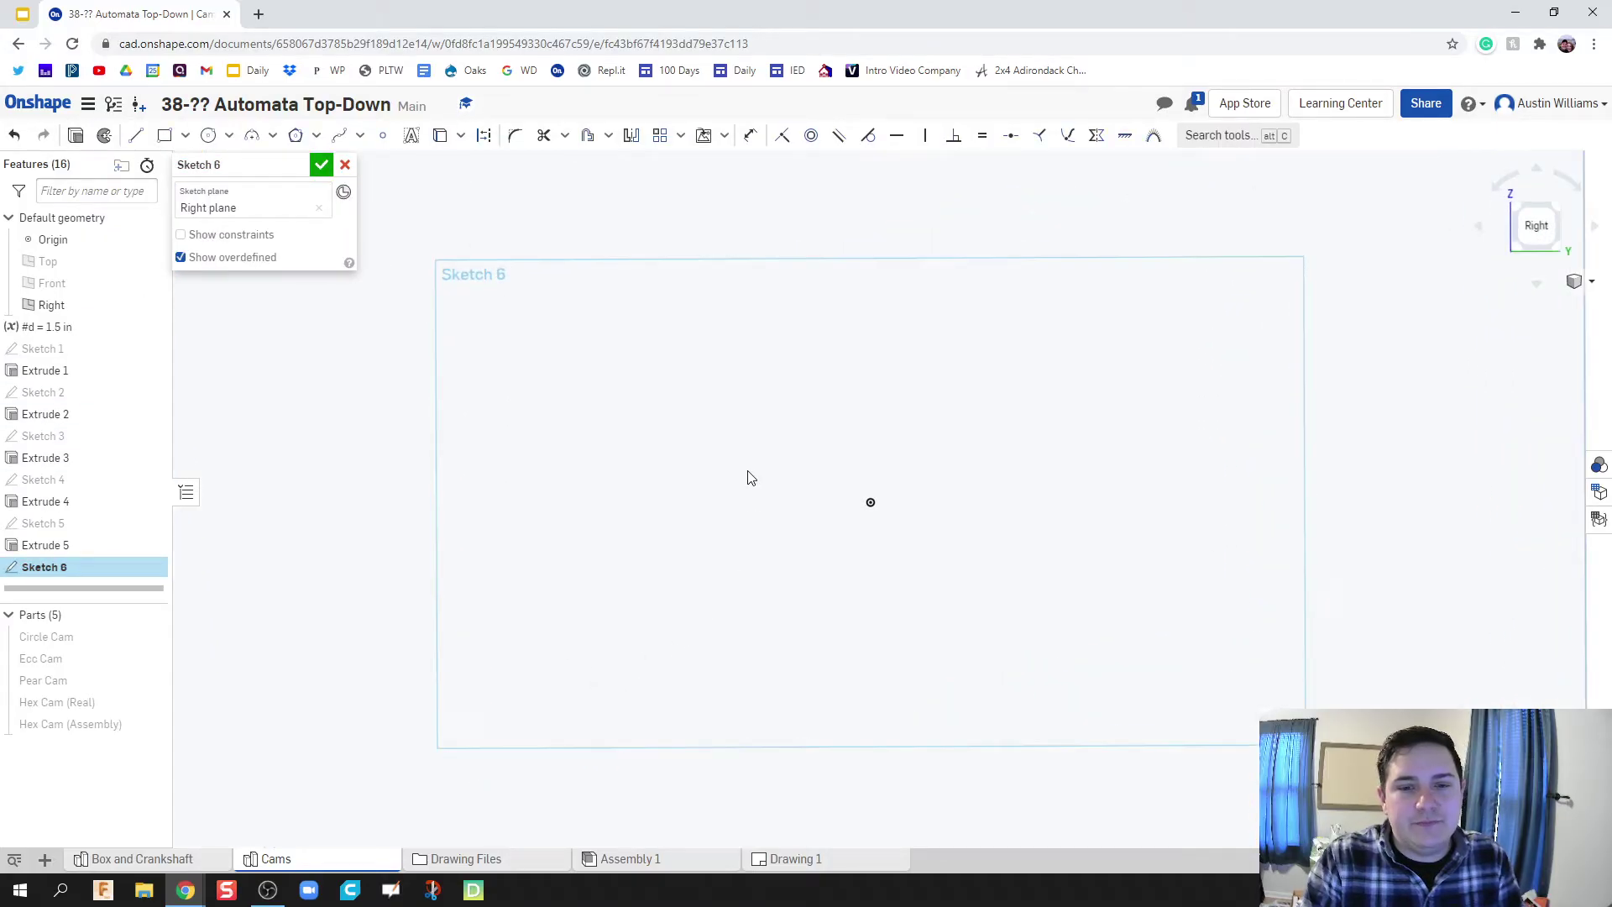
Place the Snail Cam picture to the right of the origin and center the view
{"action": "left_click", "coordinate": [725, 135]}
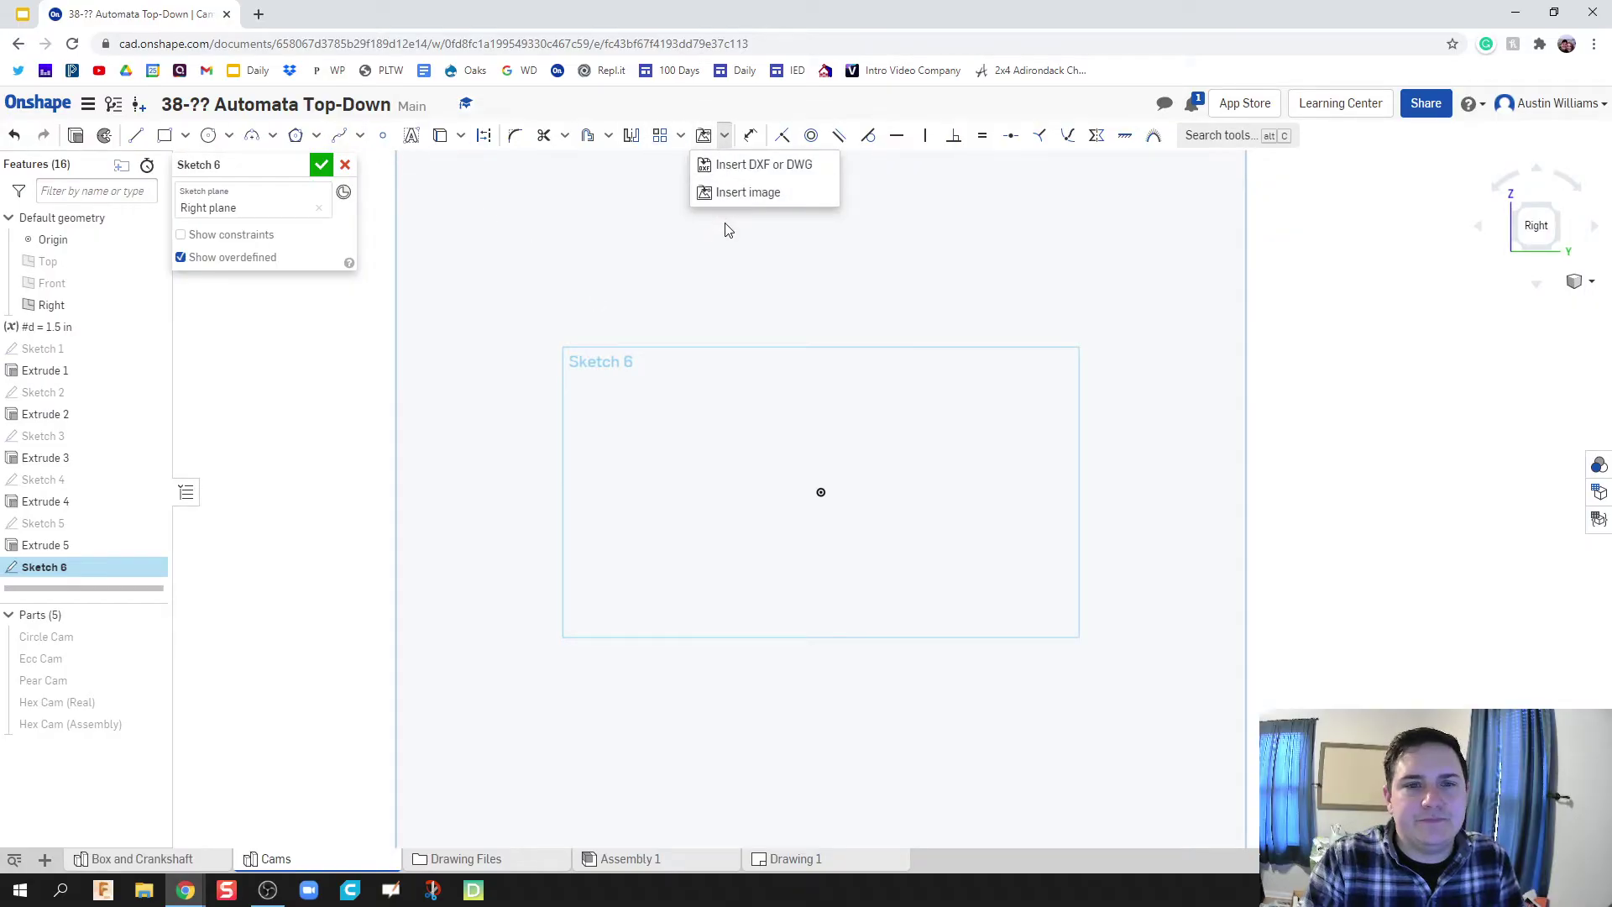
{"action": "left_click", "coordinate": [730, 192]}
{"action": "left_click", "coordinate": [342, 395]}
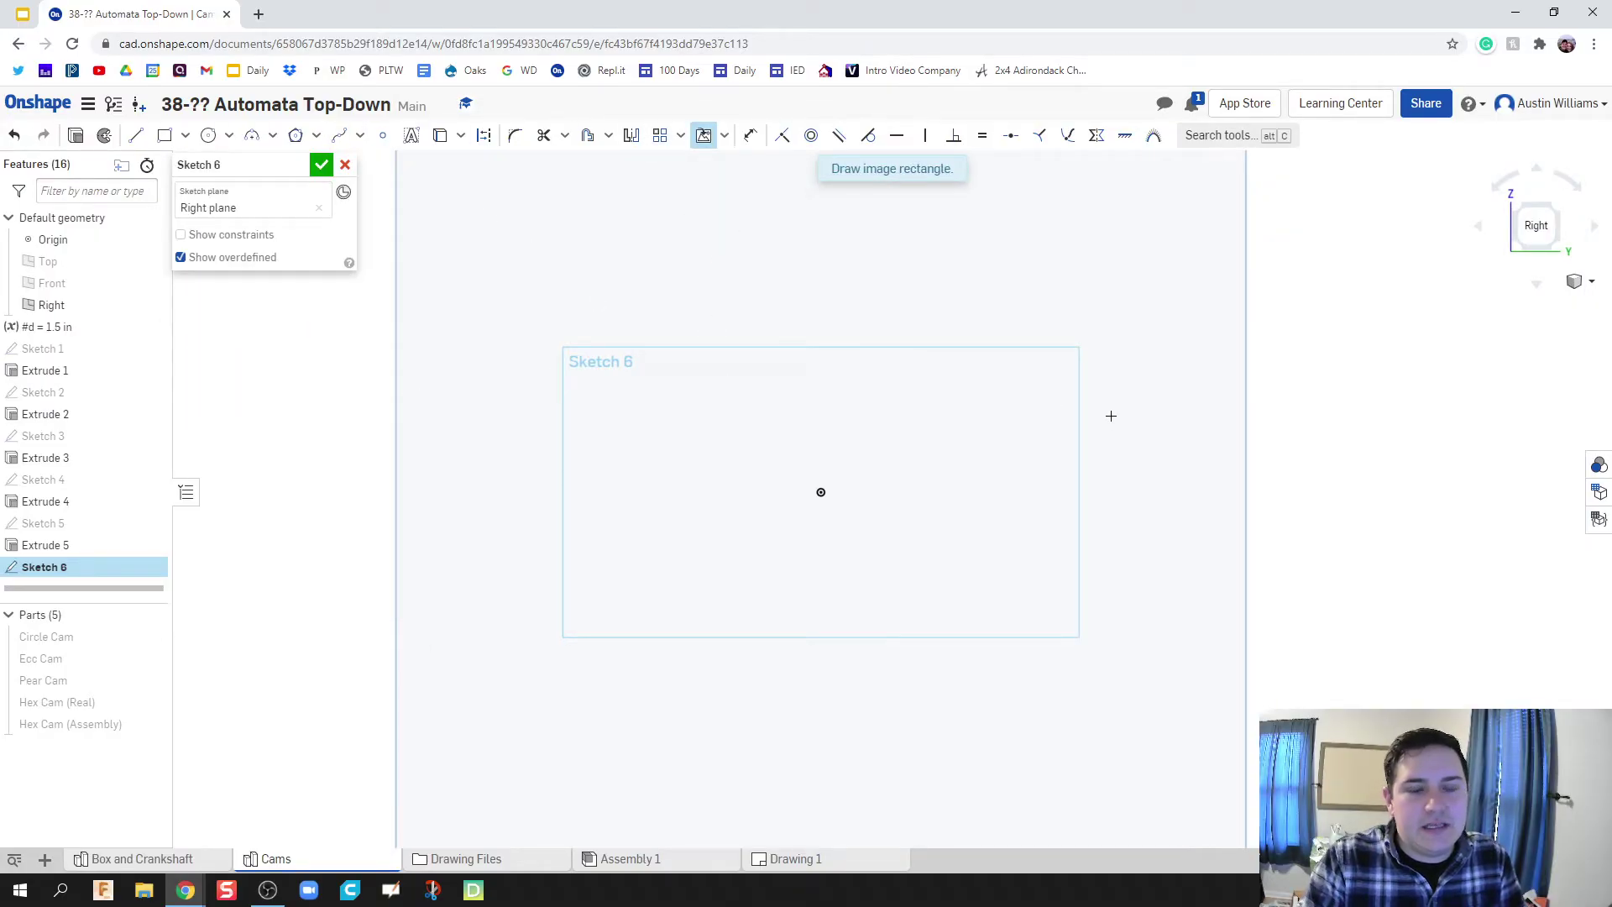
{"action": "left_click", "coordinate": [1163, 342]}
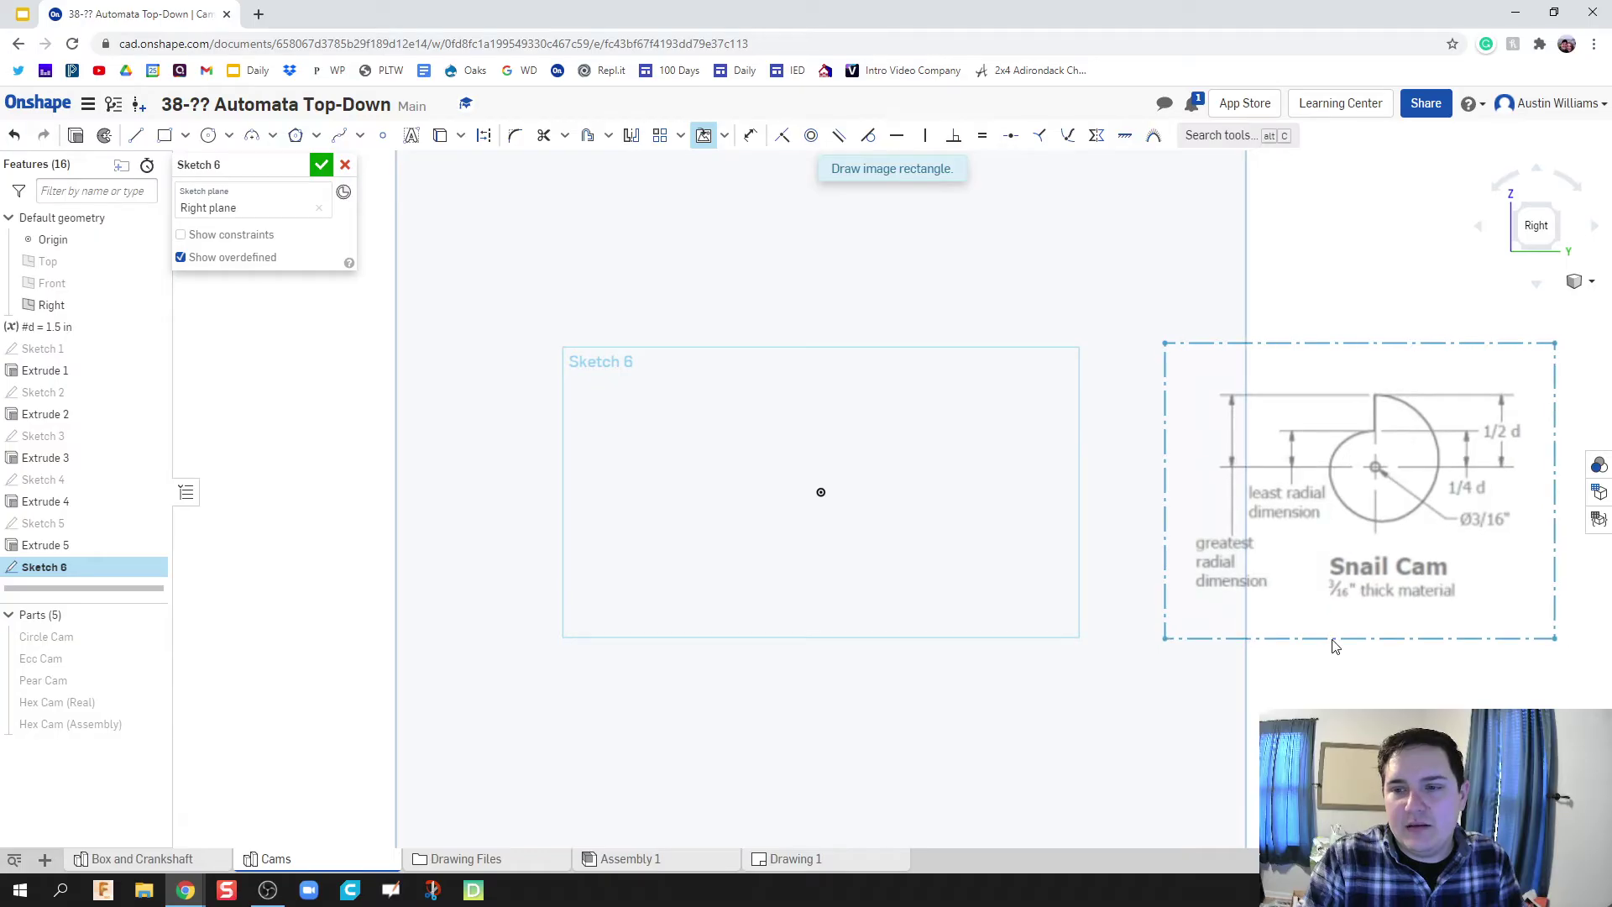
{"action": "left_click", "coordinate": [1557, 639]}
{"action": "right_click_drag", "start_coordinate": [1557, 639], "coordinate": [1418, 600]}
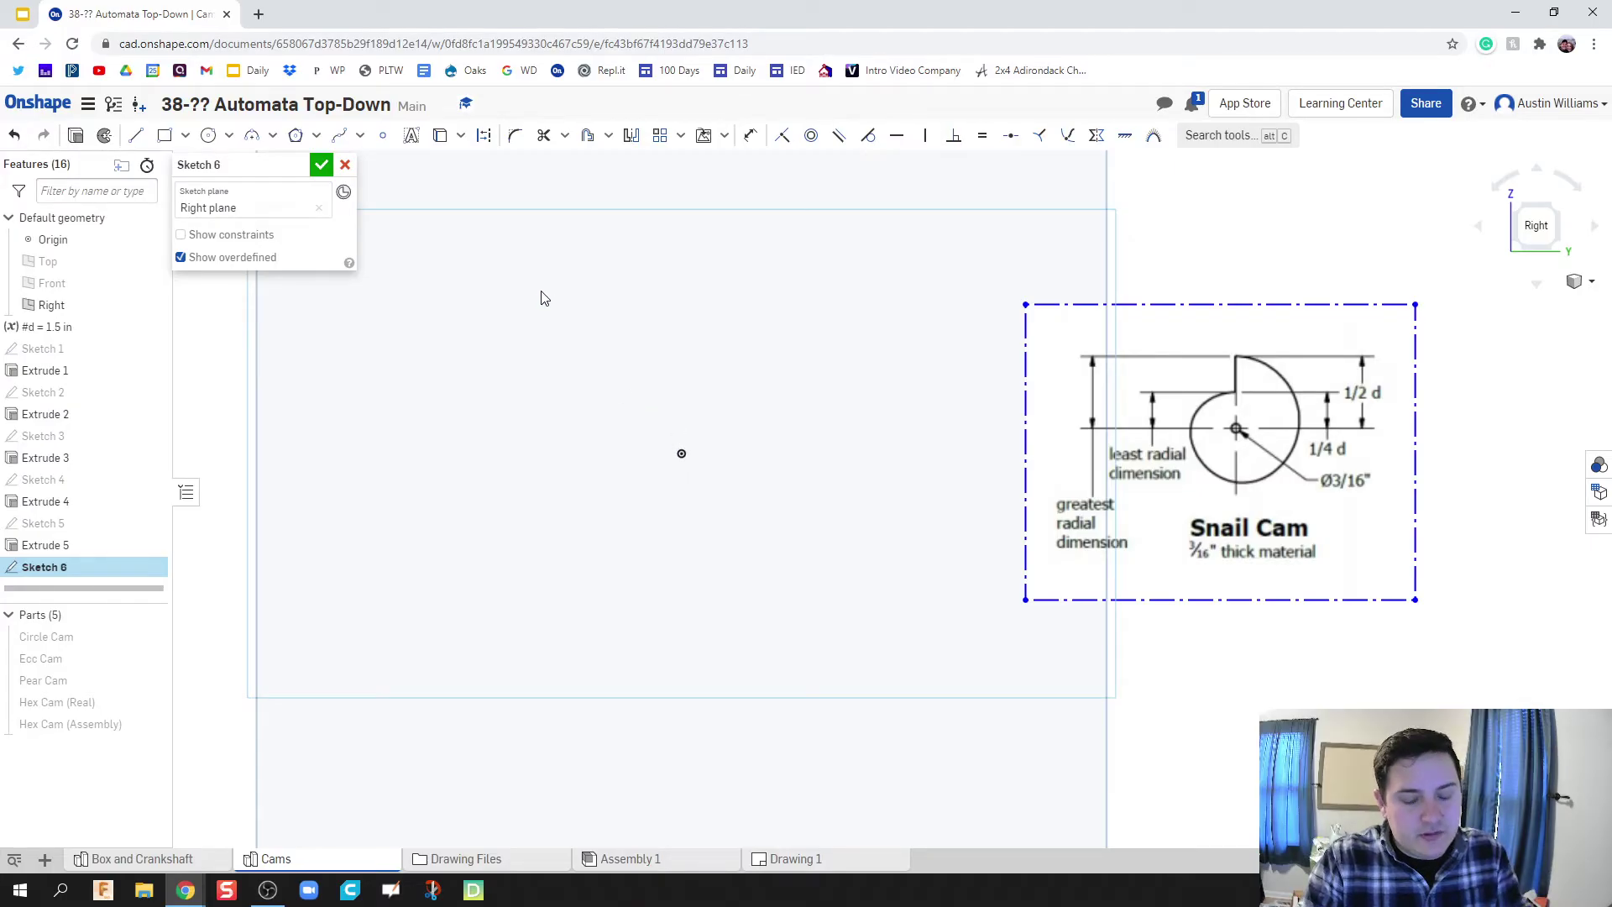
Draw four lines from the origin: up, right, down and left
{"action": "key", "text": "l"}
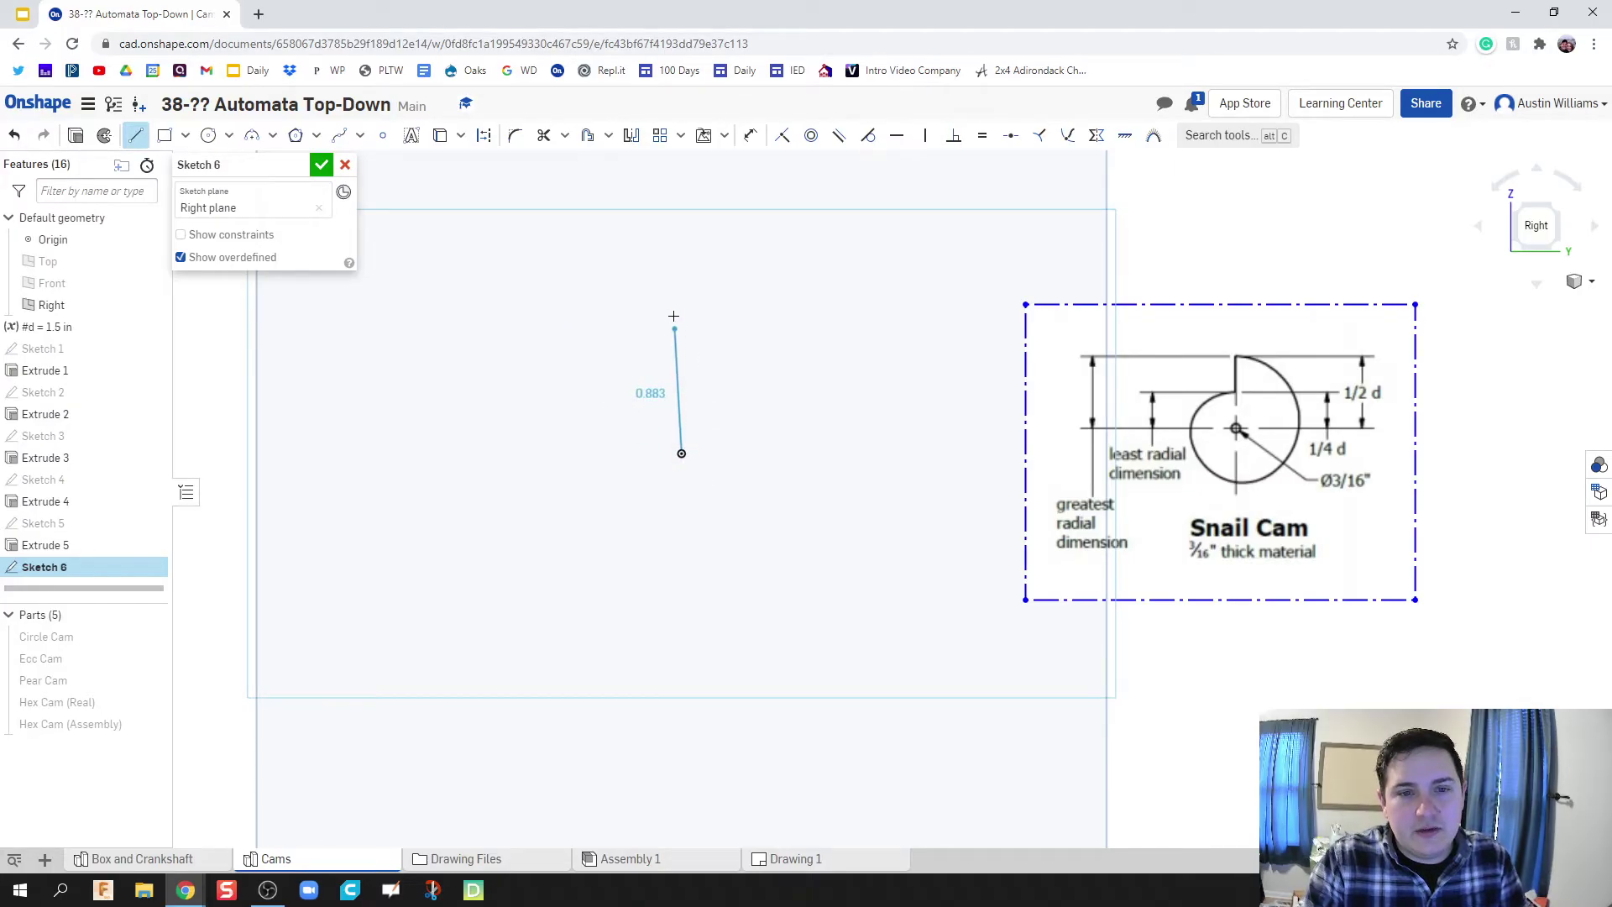
{"action": "left_click_drag", "start_coordinate": [681, 455], "coordinate": [682, 299]}
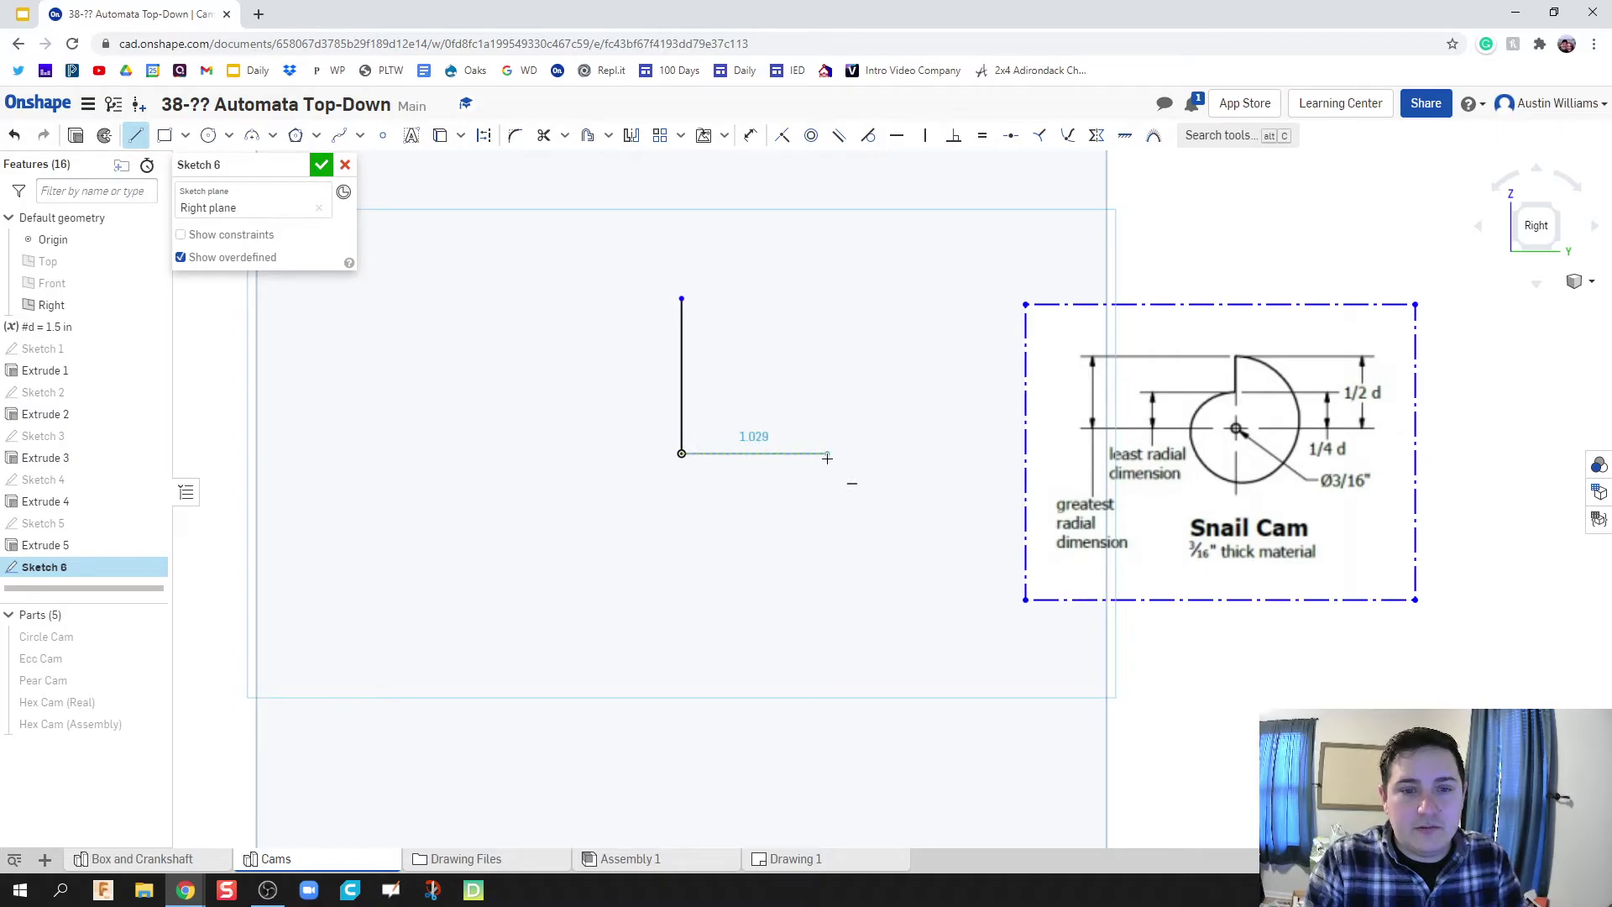
{"action": "left_click_drag", "start_coordinate": [681, 453], "coordinate": [826, 454]}
{"action": "key", "text": "Escape"}
{"action": "key", "text": "l"}
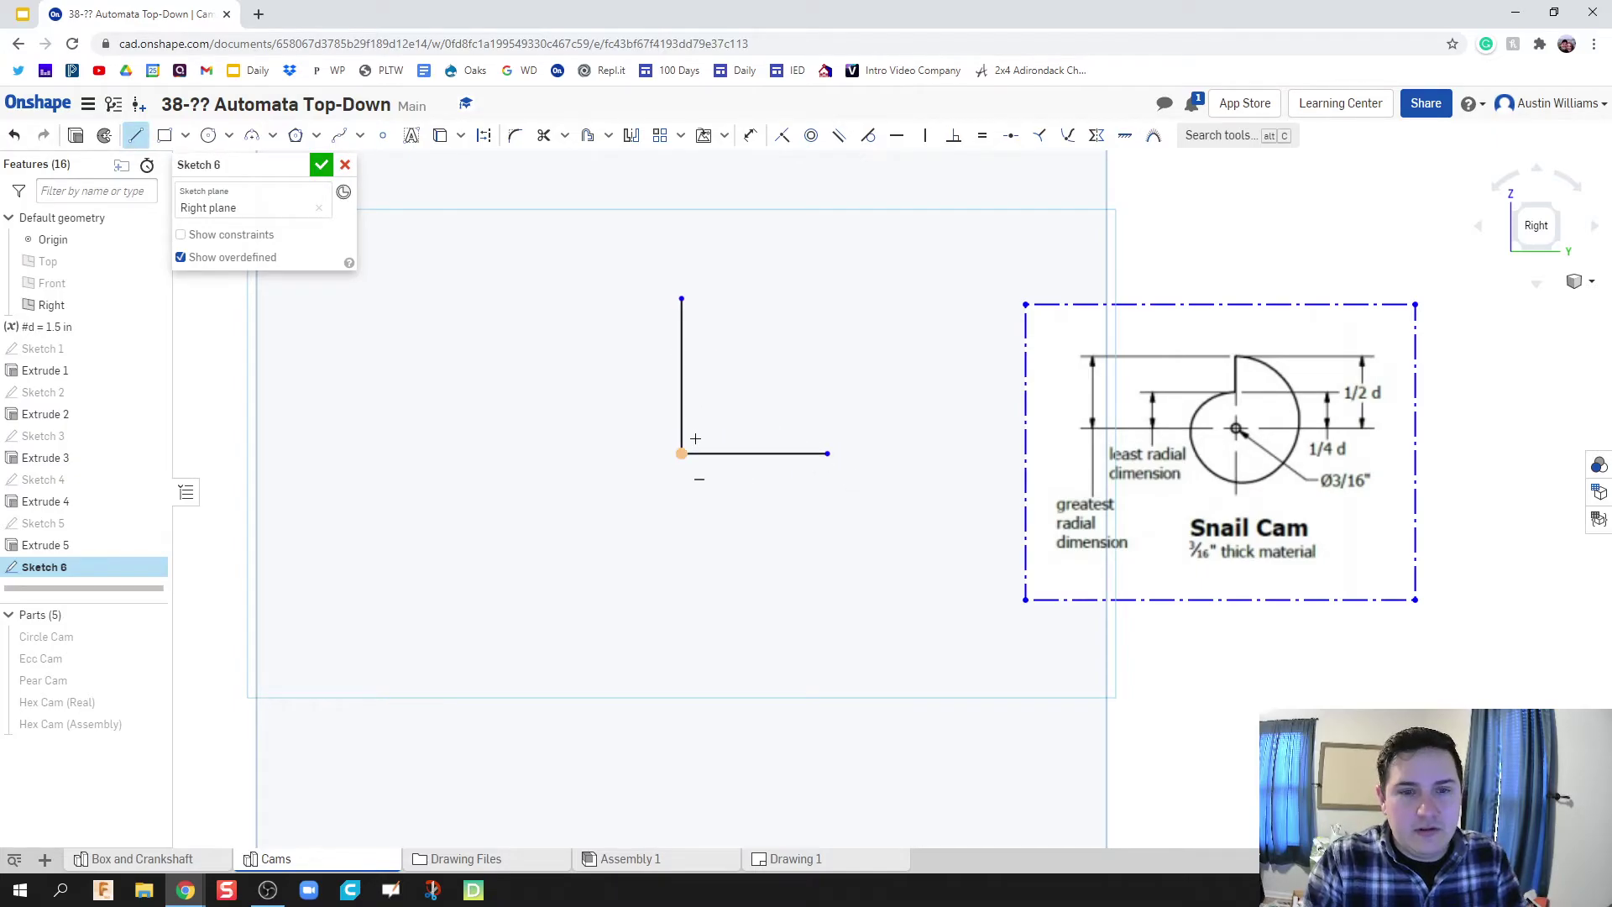
{"action": "left_click_drag", "start_coordinate": [682, 453], "coordinate": [681, 554]}
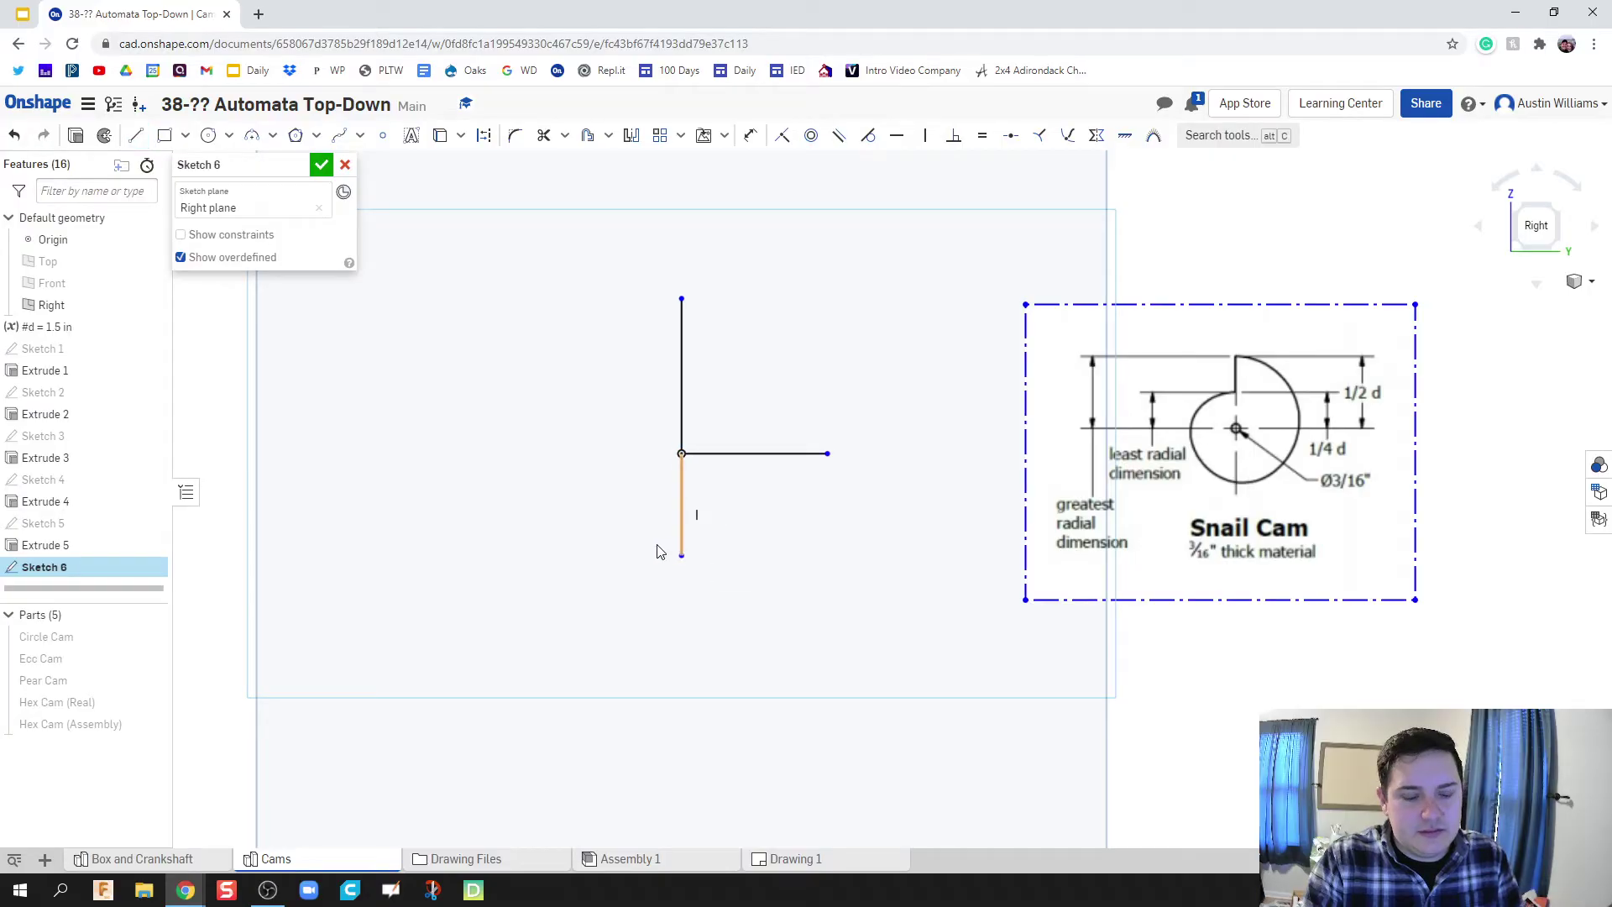
{"action": "left_click_drag", "start_coordinate": [682, 454], "coordinate": [562, 455]}
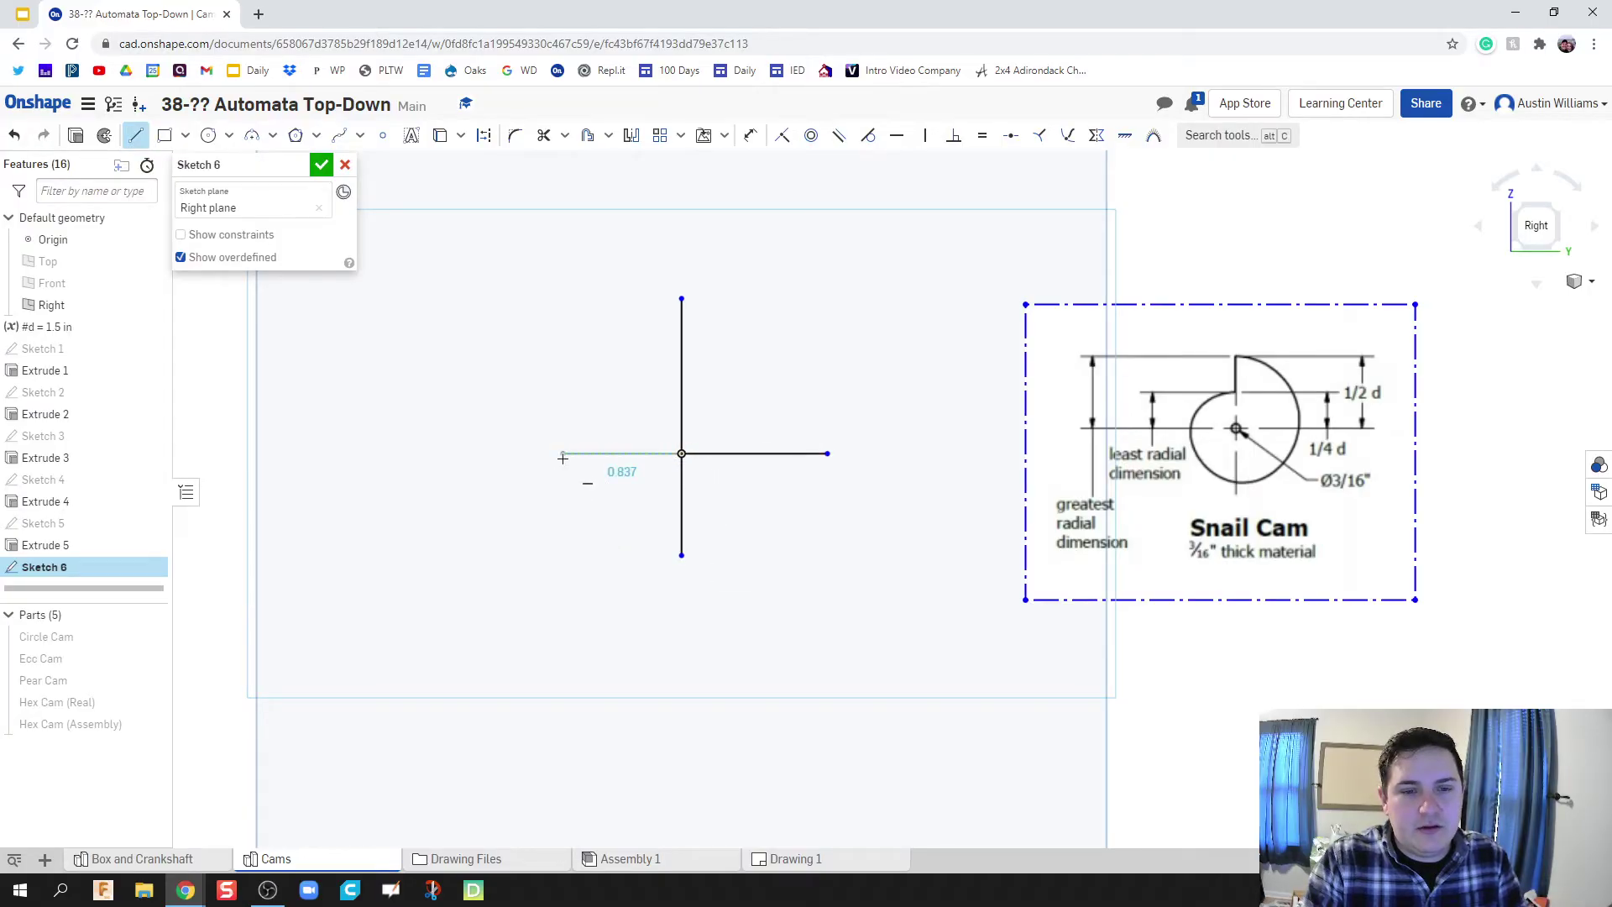
{"action": "key", "text": "Escape"}
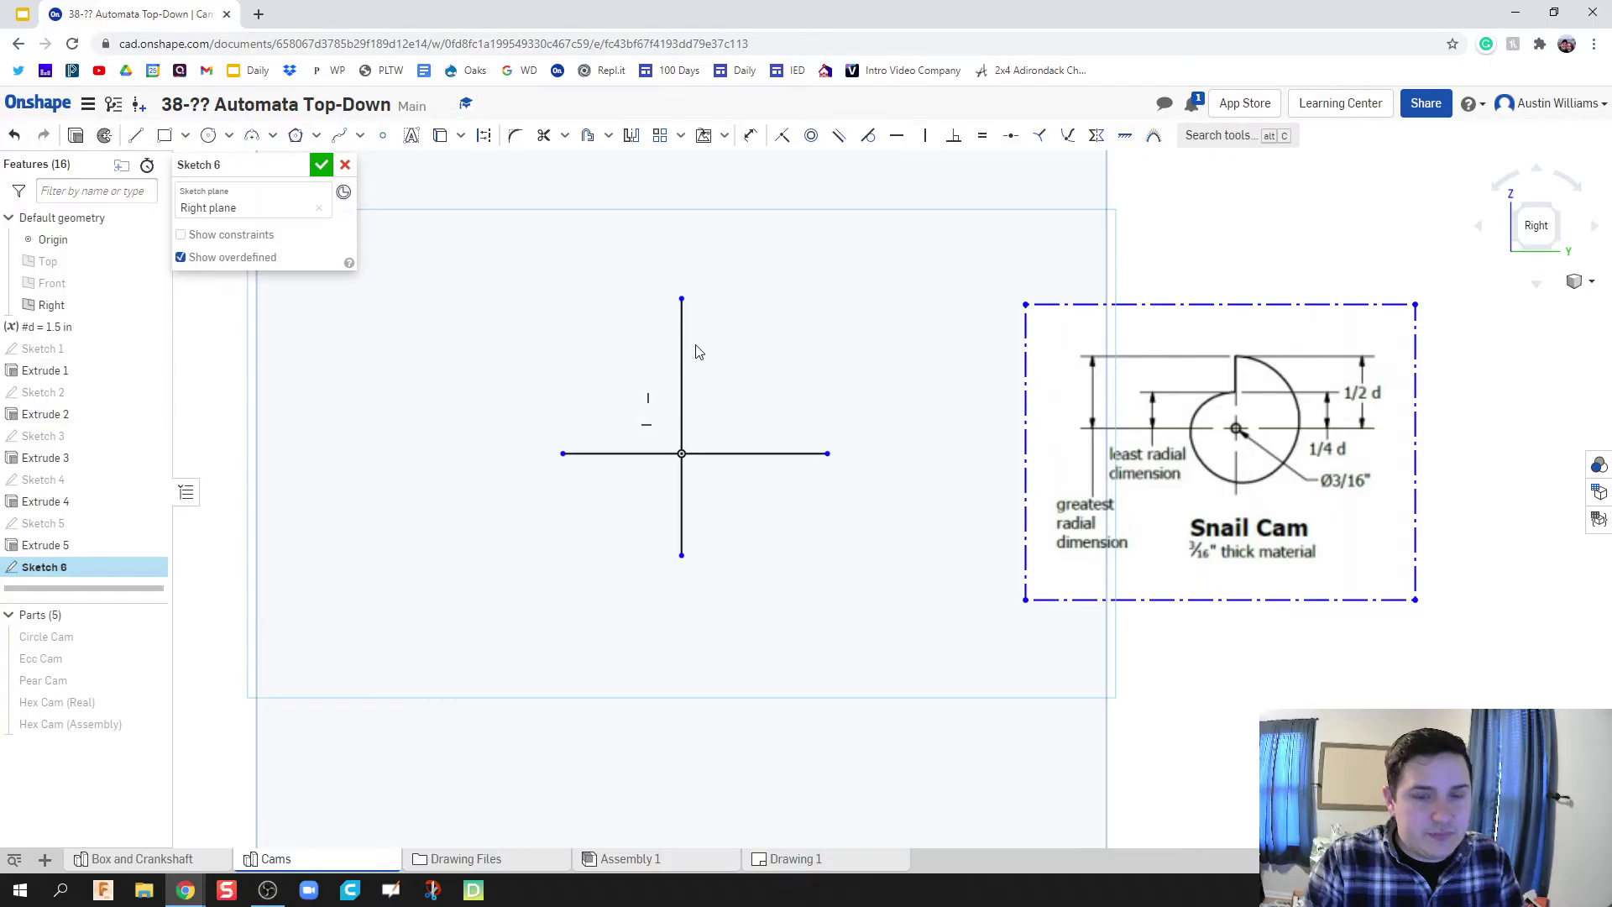
Add a length dimension to the upper vertical line
{"action": "key", "text": "d"}
{"action": "left_click", "coordinate": [683, 364]}
{"action": "left_click", "coordinate": [752, 367]}
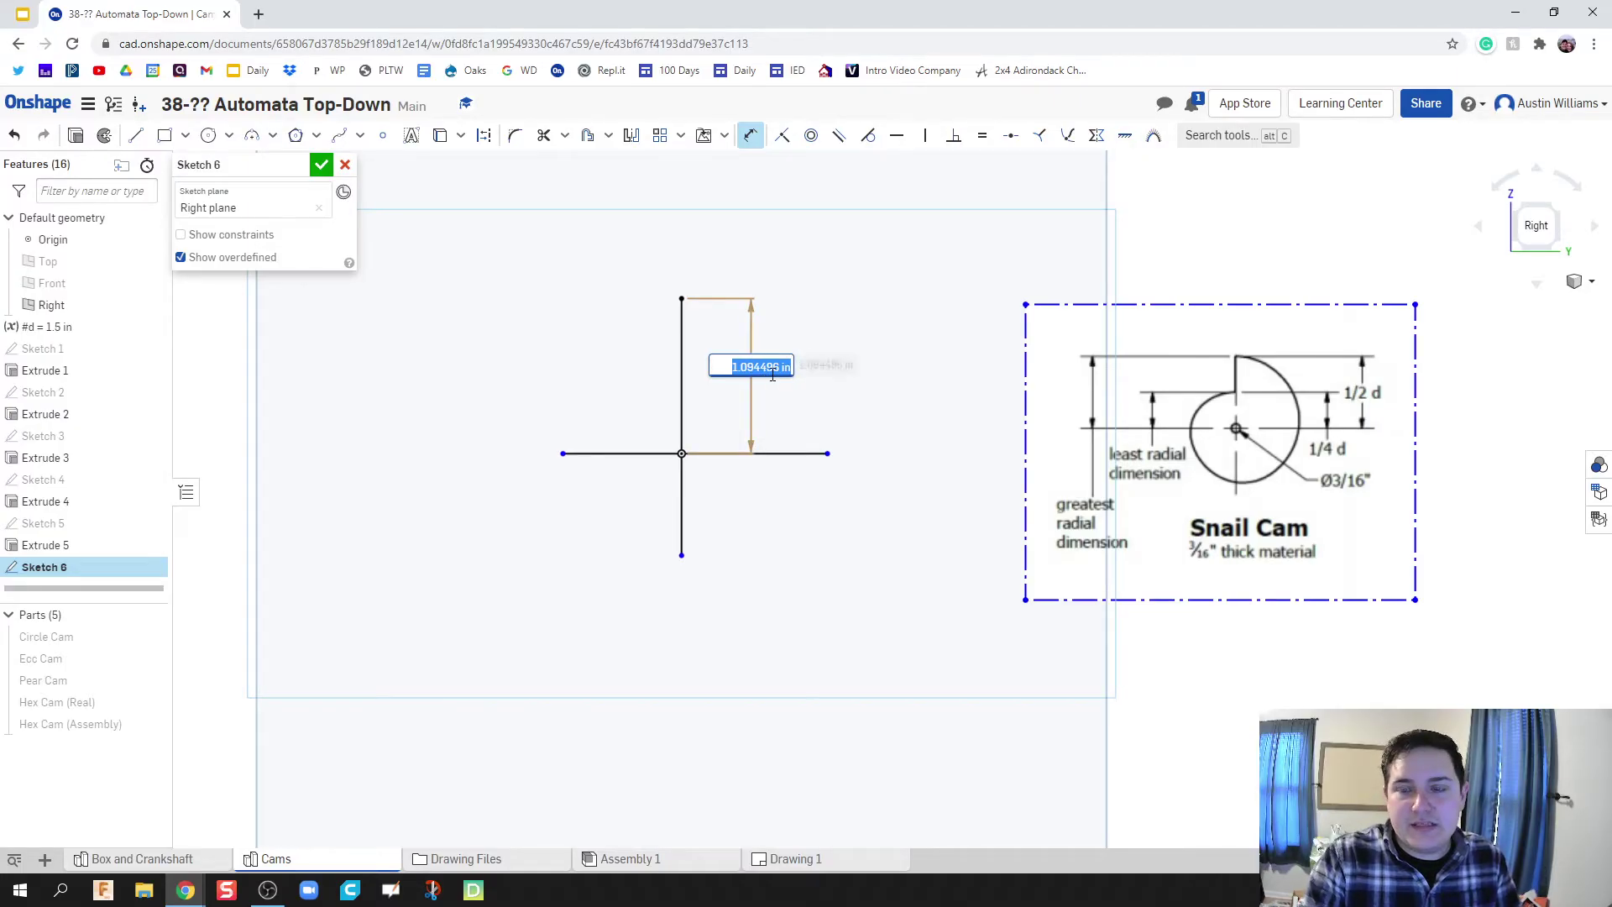
{"action": "type", "text": "0.5"}
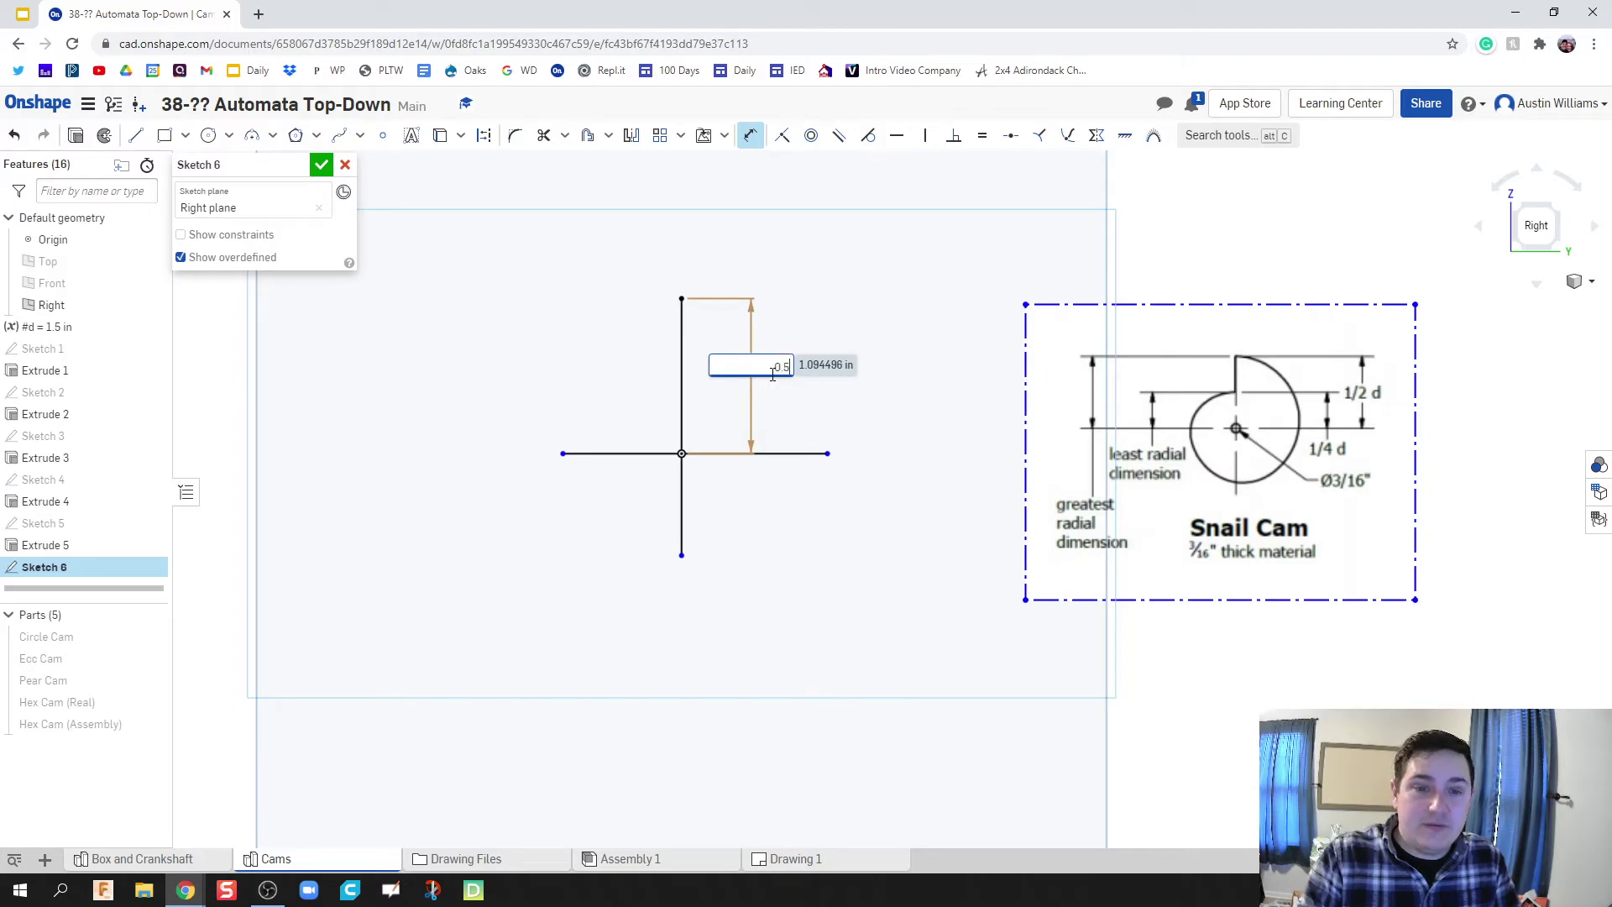
{"action": "type", "text": "*#d"}
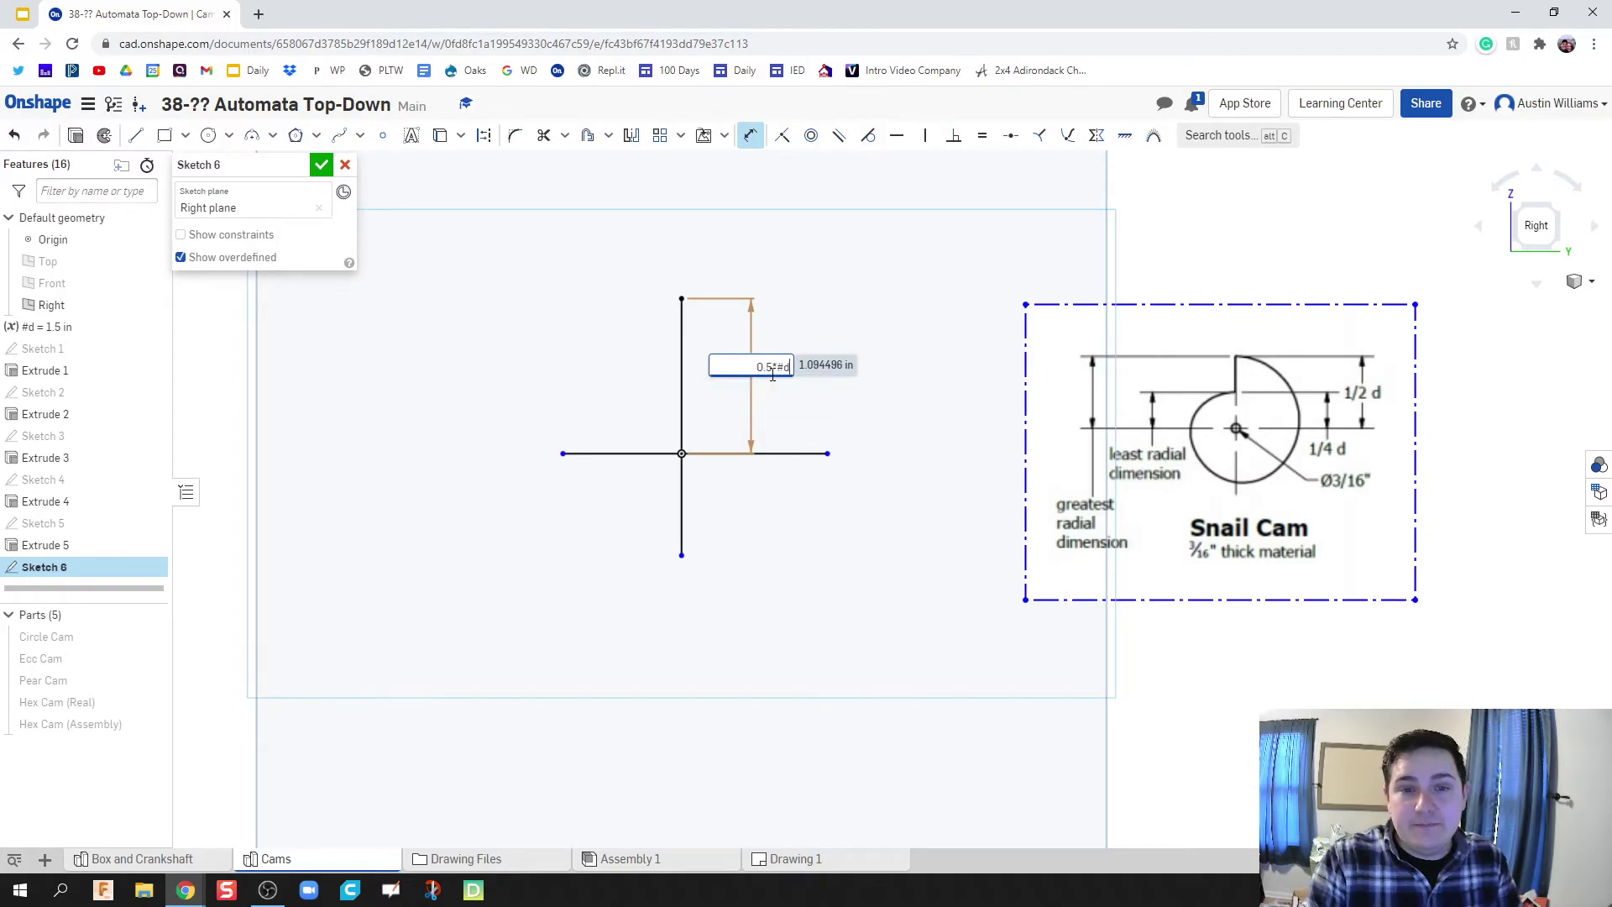
Set the upper line to 0.75 (0.5*#d) and the right line to 0.705
{"action": "key", "text": "Return"}
{"action": "scroll", "coordinate": [679, 487], "scroll_direction": "up", "scroll_amount": 1}
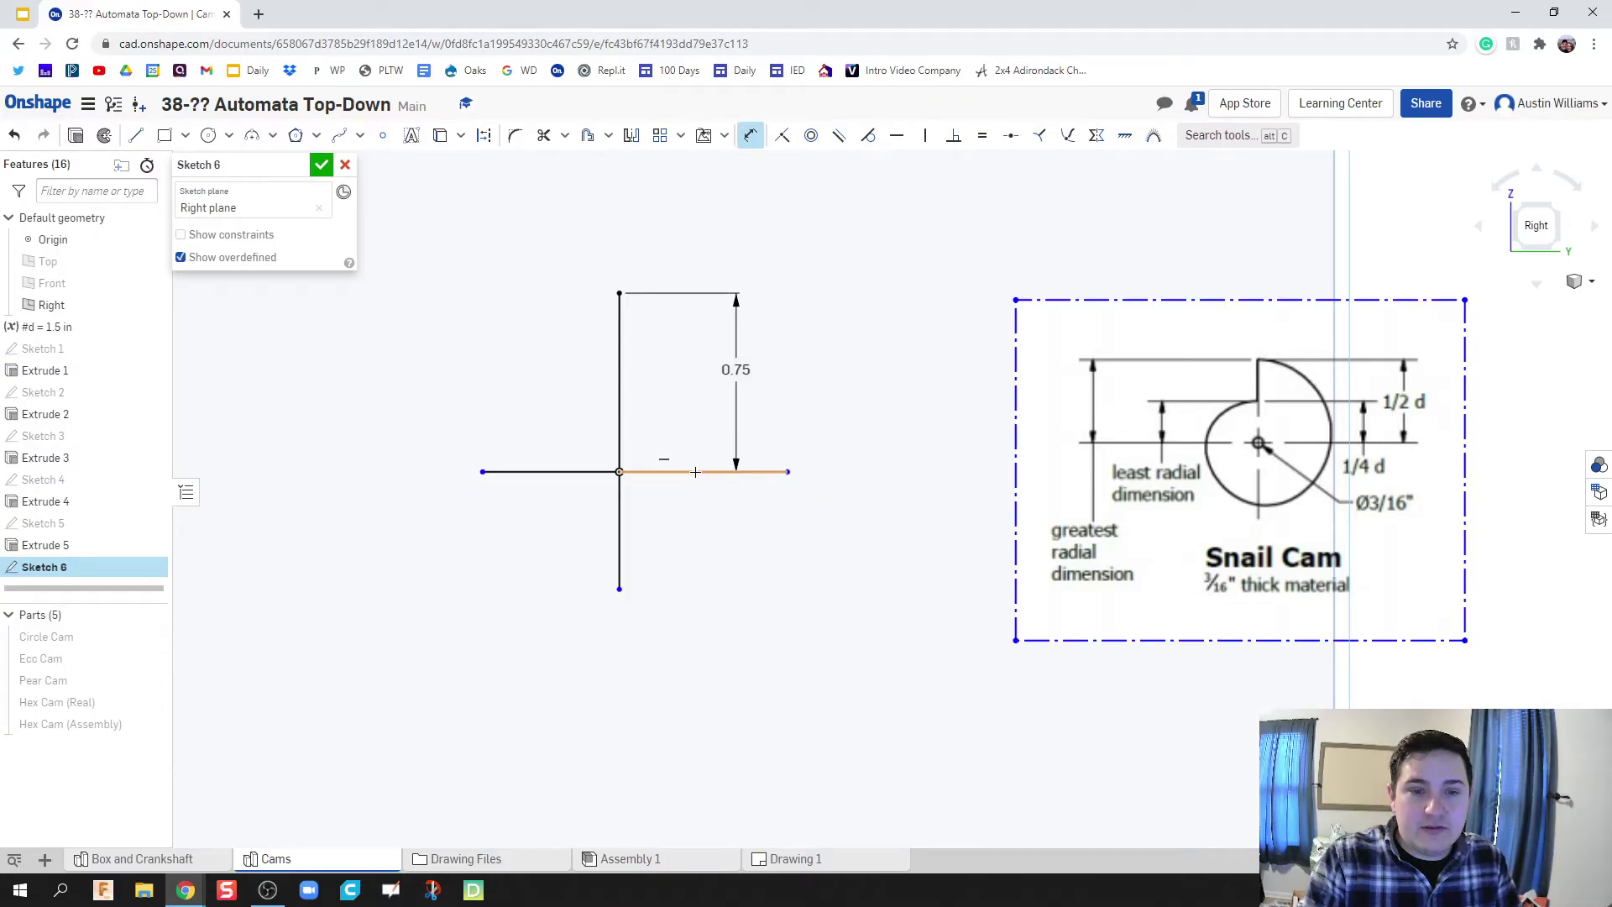
{"action": "left_click", "coordinate": [697, 473]}
{"action": "left_click", "coordinate": [702, 518]}
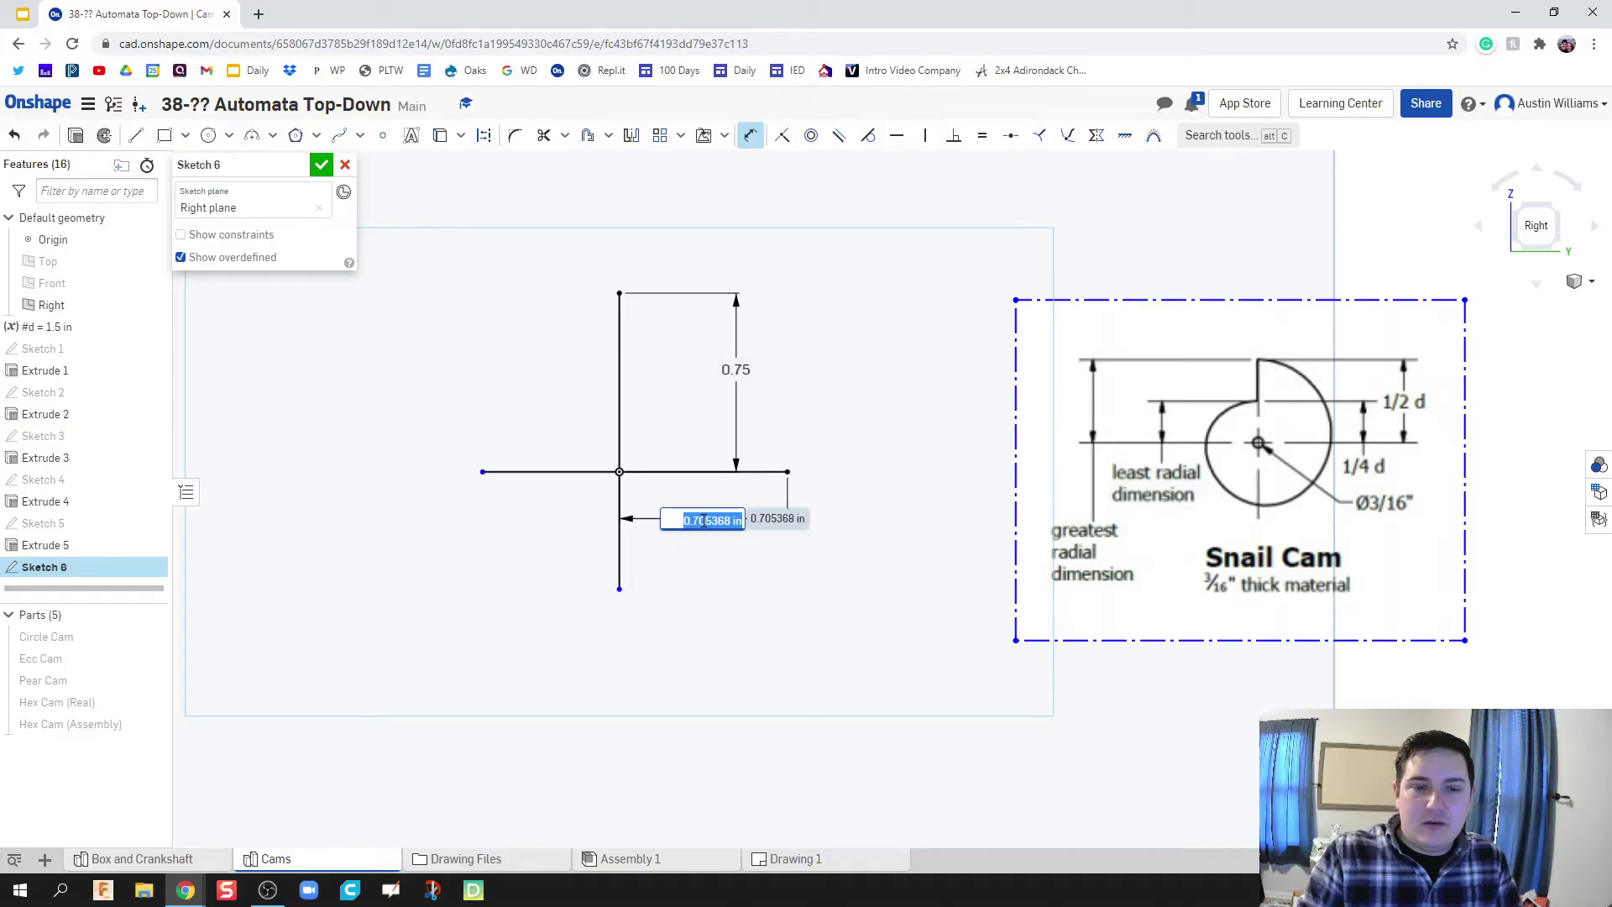
{"action": "key", "text": "Return"}
{"action": "key", "text": "Escape"}
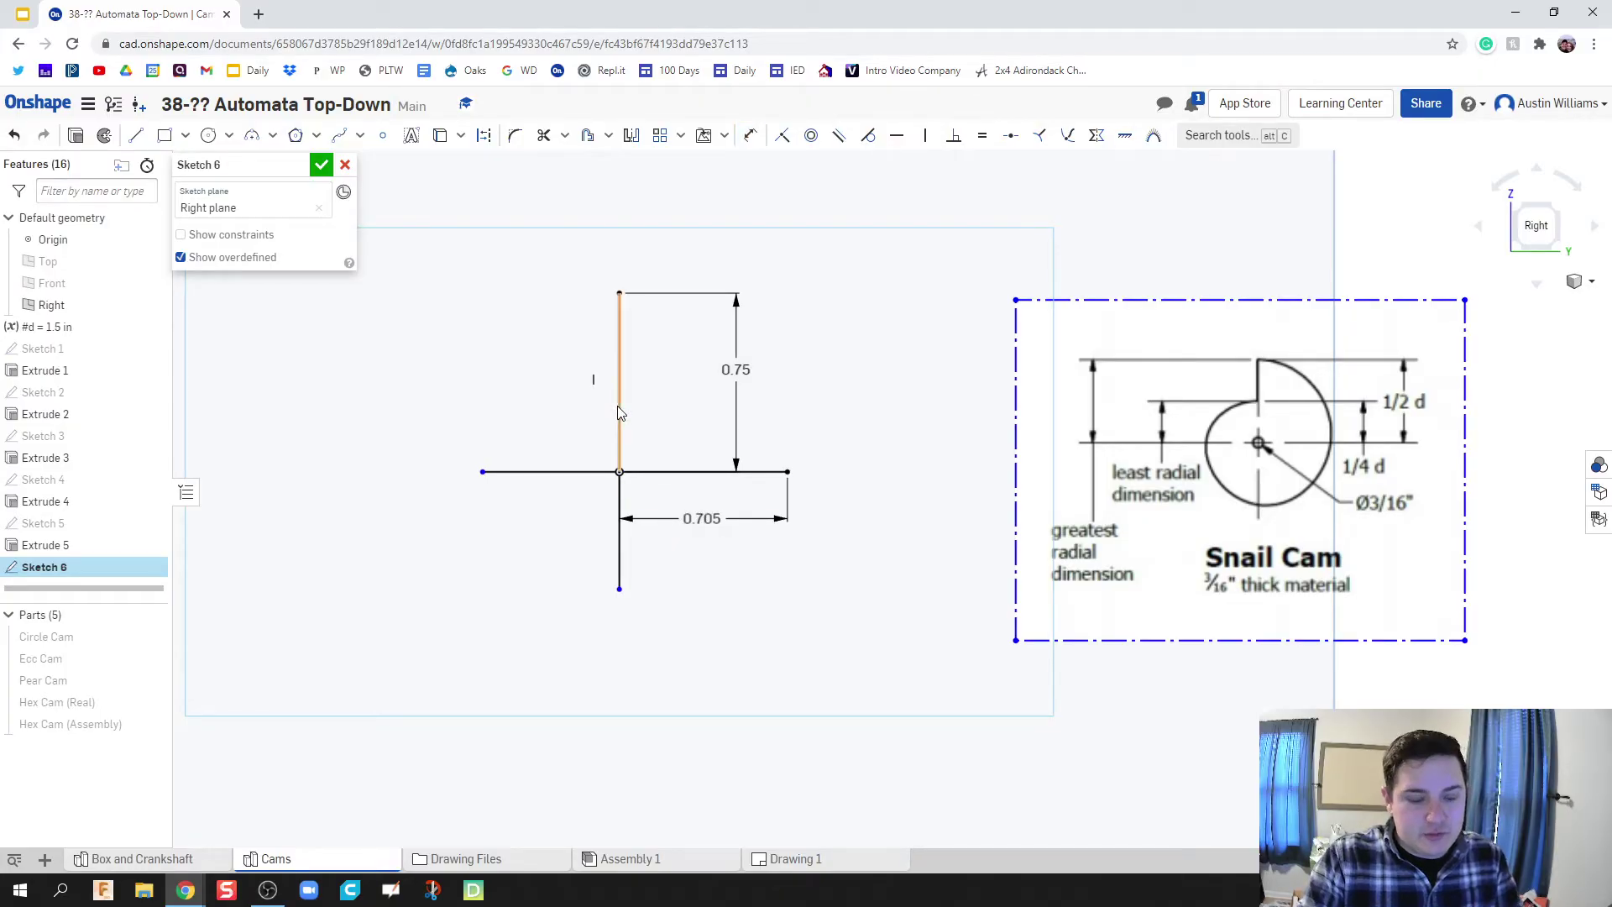
Draw a line from the origin to the upper line's midpoint
{"action": "key", "text": "l"}
{"action": "left_click", "coordinate": [618, 472]}
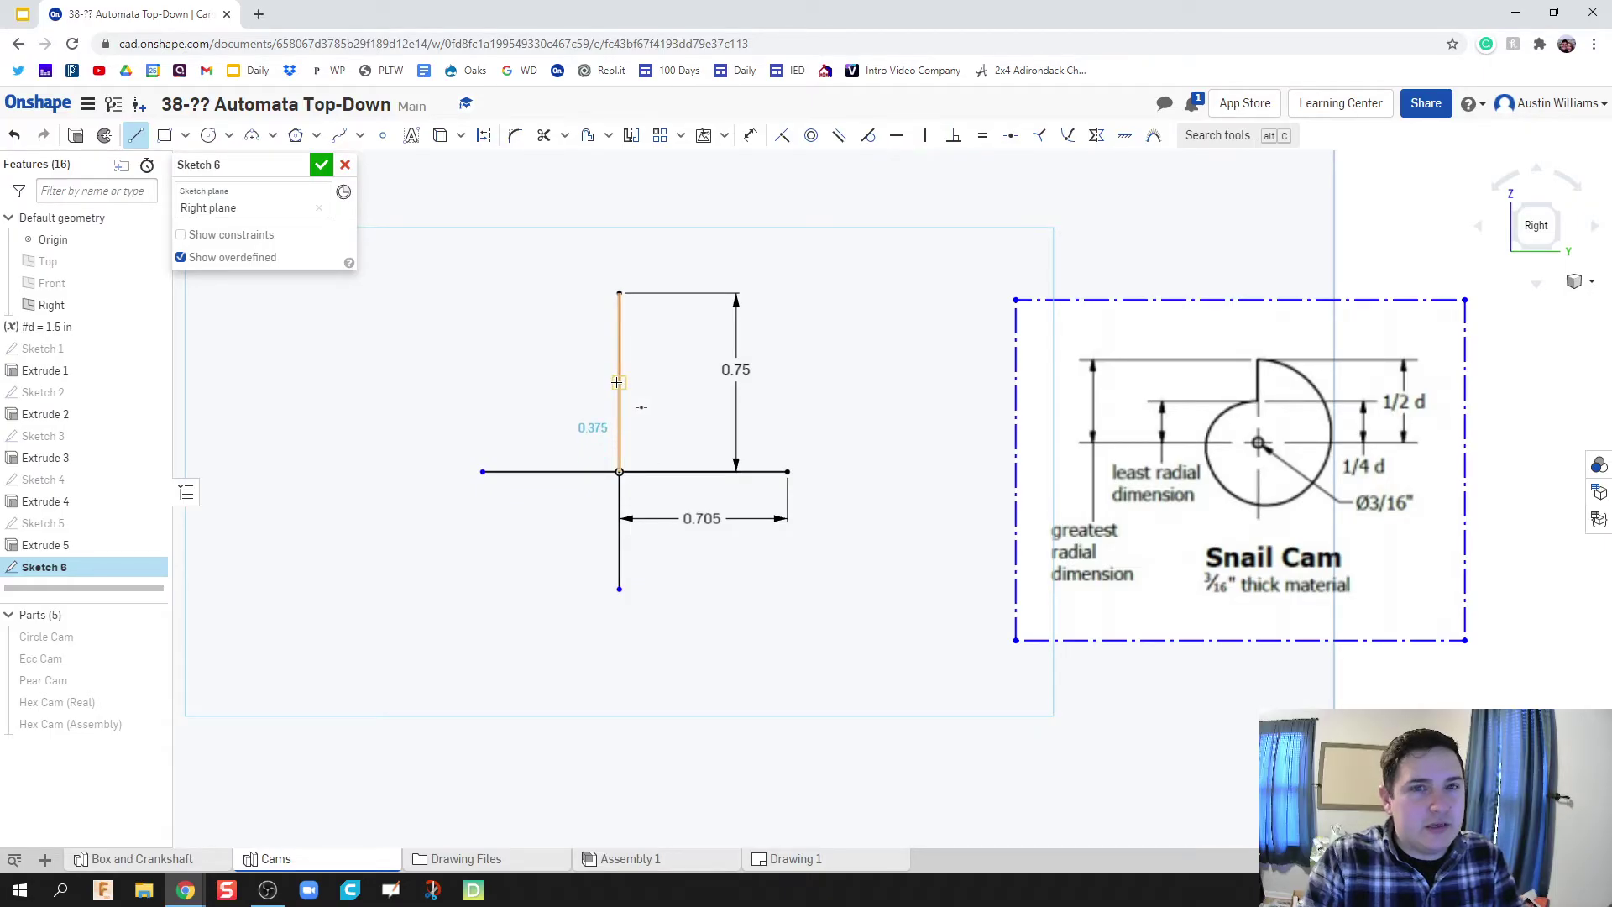
{"action": "left_click", "coordinate": [618, 383]}
{"action": "key", "text": "Escape"}
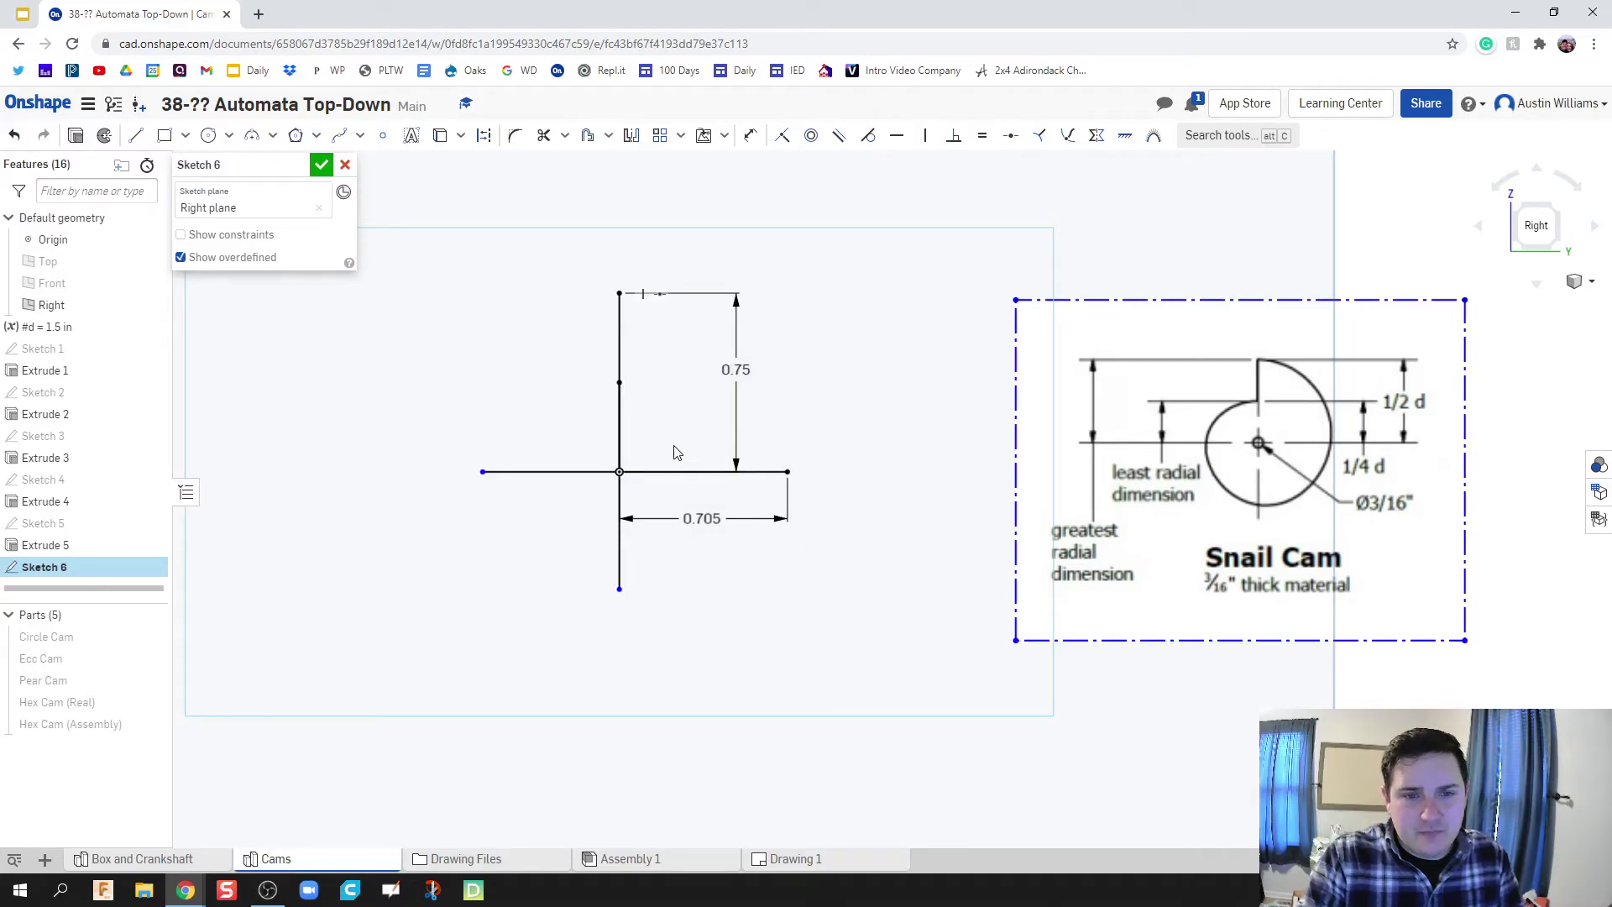
Convert the left, lower and right cross lines into construction geometry
{"action": "left_click", "coordinate": [564, 473]}
{"action": "left_click", "coordinate": [619, 545]}
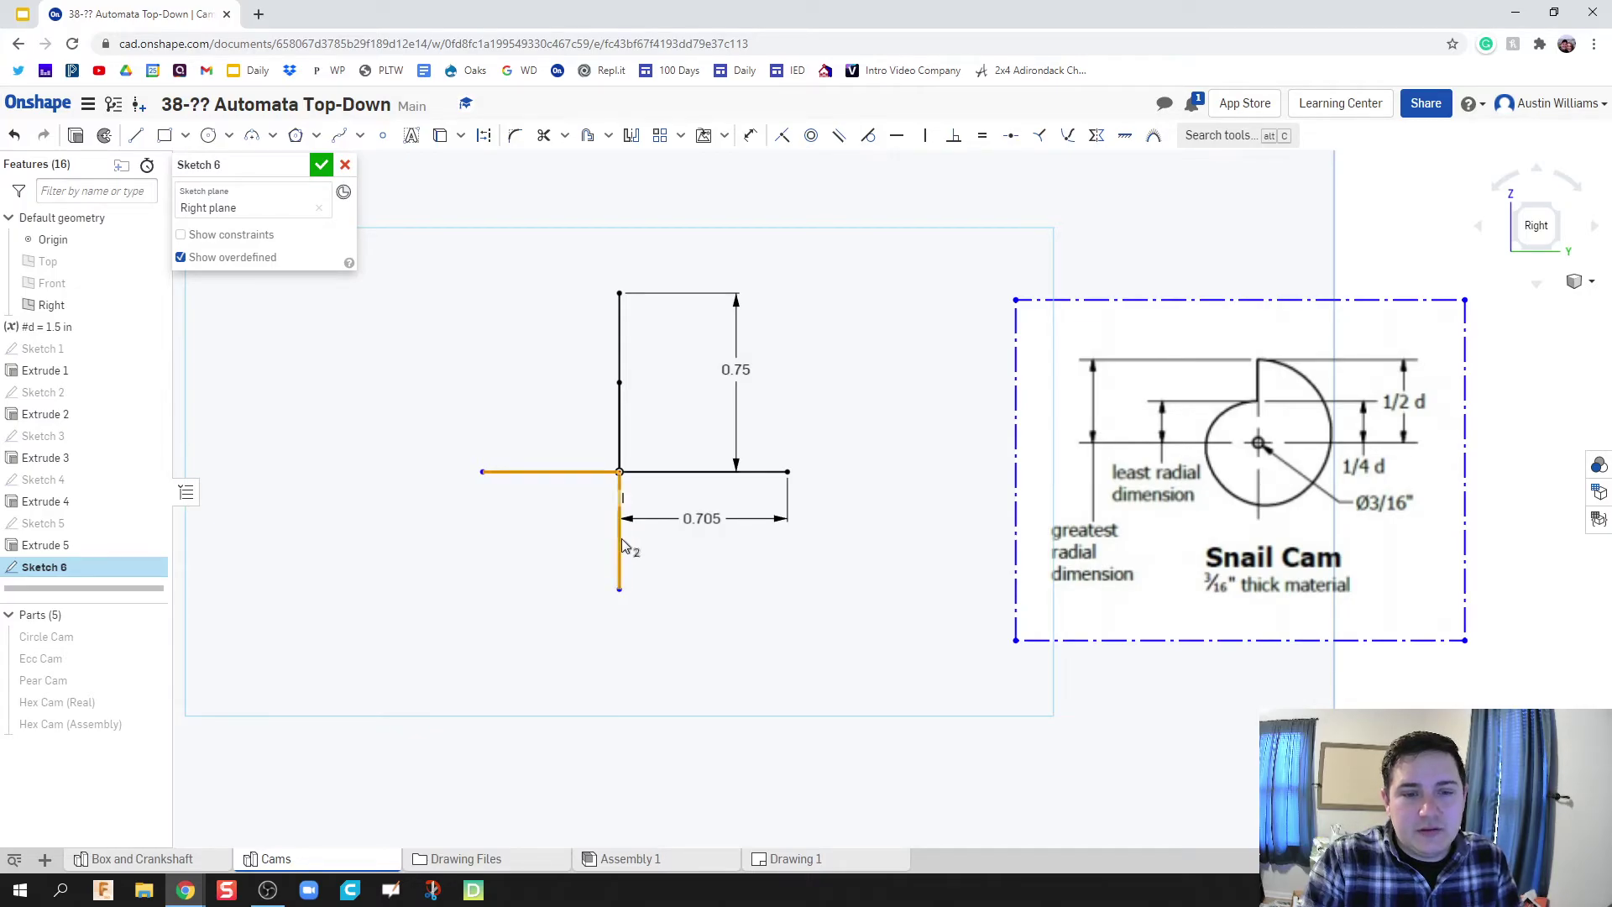
{"action": "left_click", "coordinate": [665, 473]}
{"action": "right_click", "coordinate": [664, 478]}
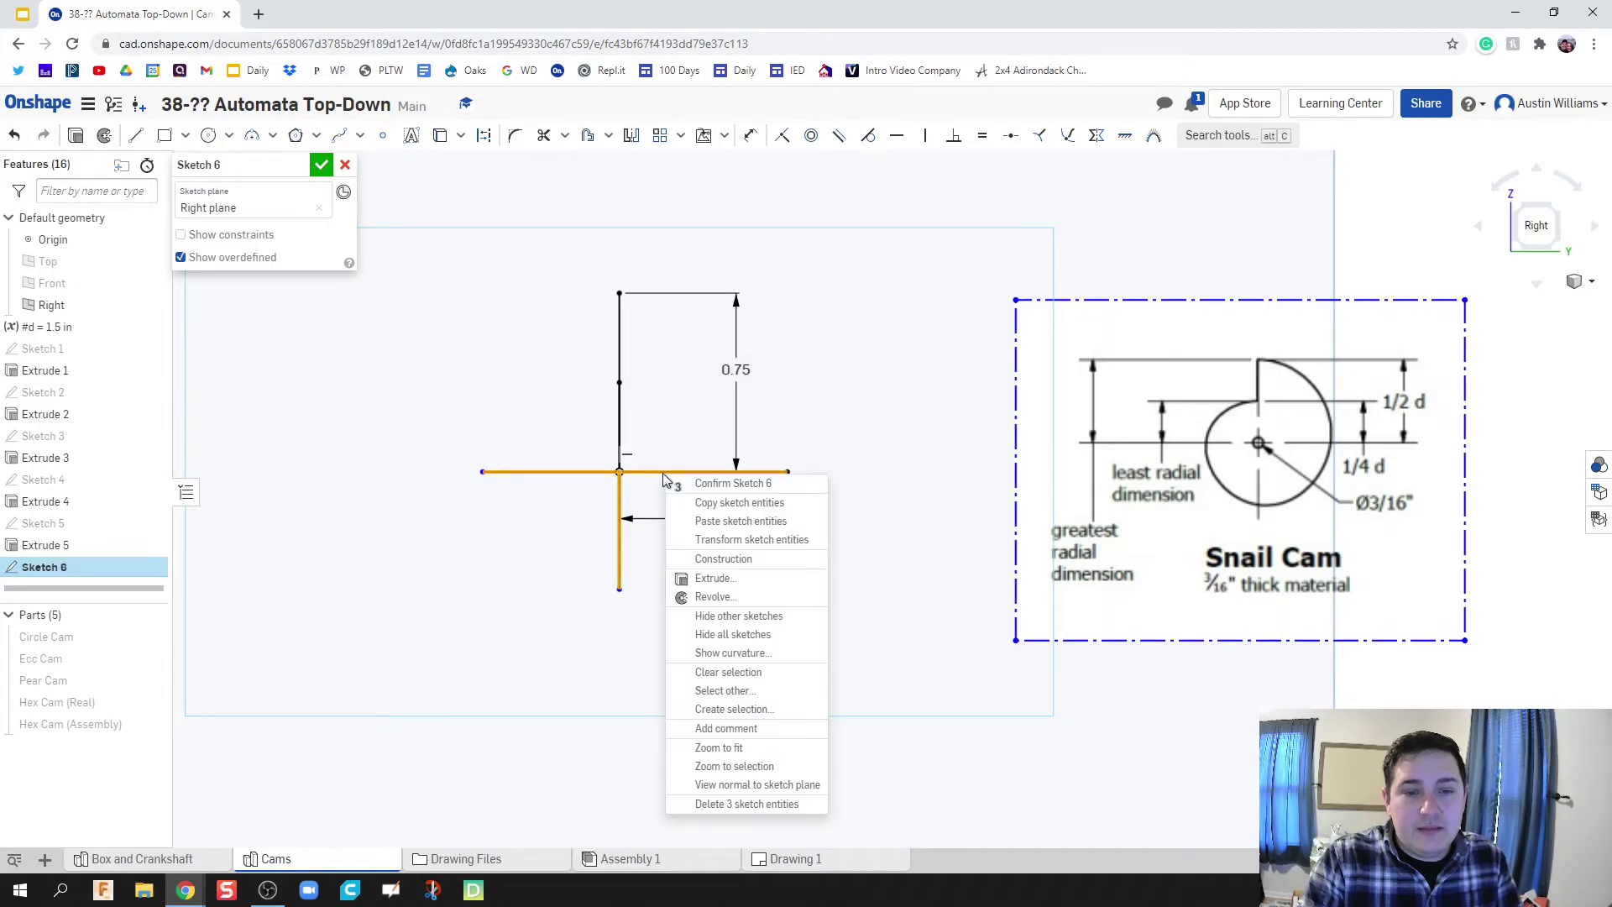
{"action": "left_click", "coordinate": [723, 559]}
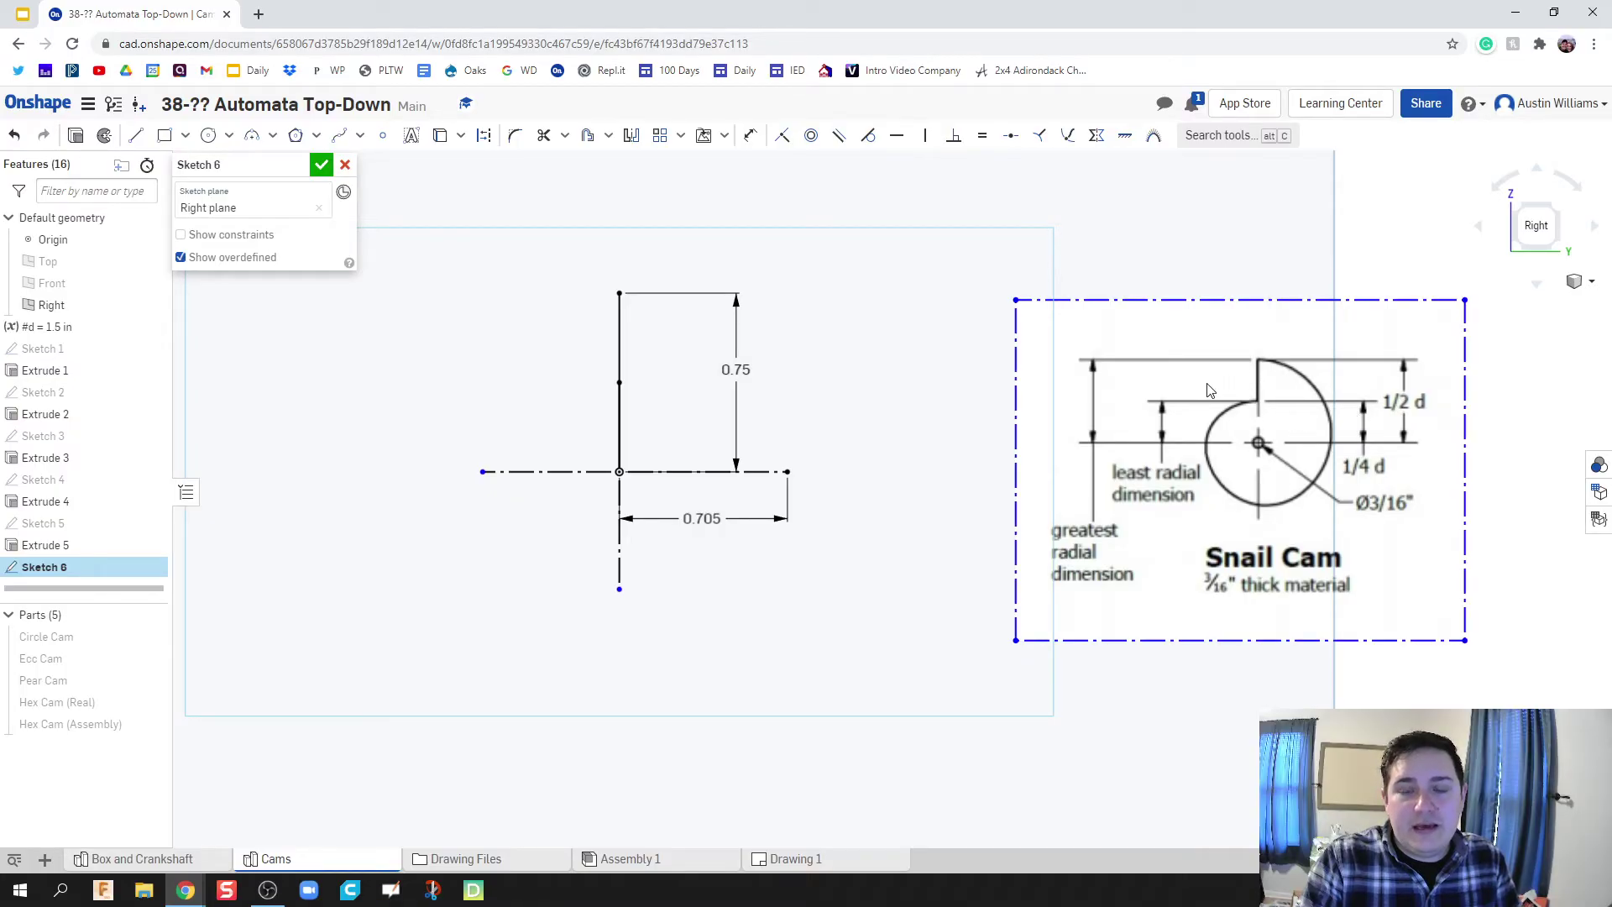
Dimension the left line 0.469, the lower line 0.563, and the right line 7/16*d (0.656)
{"action": "key", "text": "d"}
{"action": "left_click", "coordinate": [539, 472]}
{"action": "left_click", "coordinate": [531, 623]}
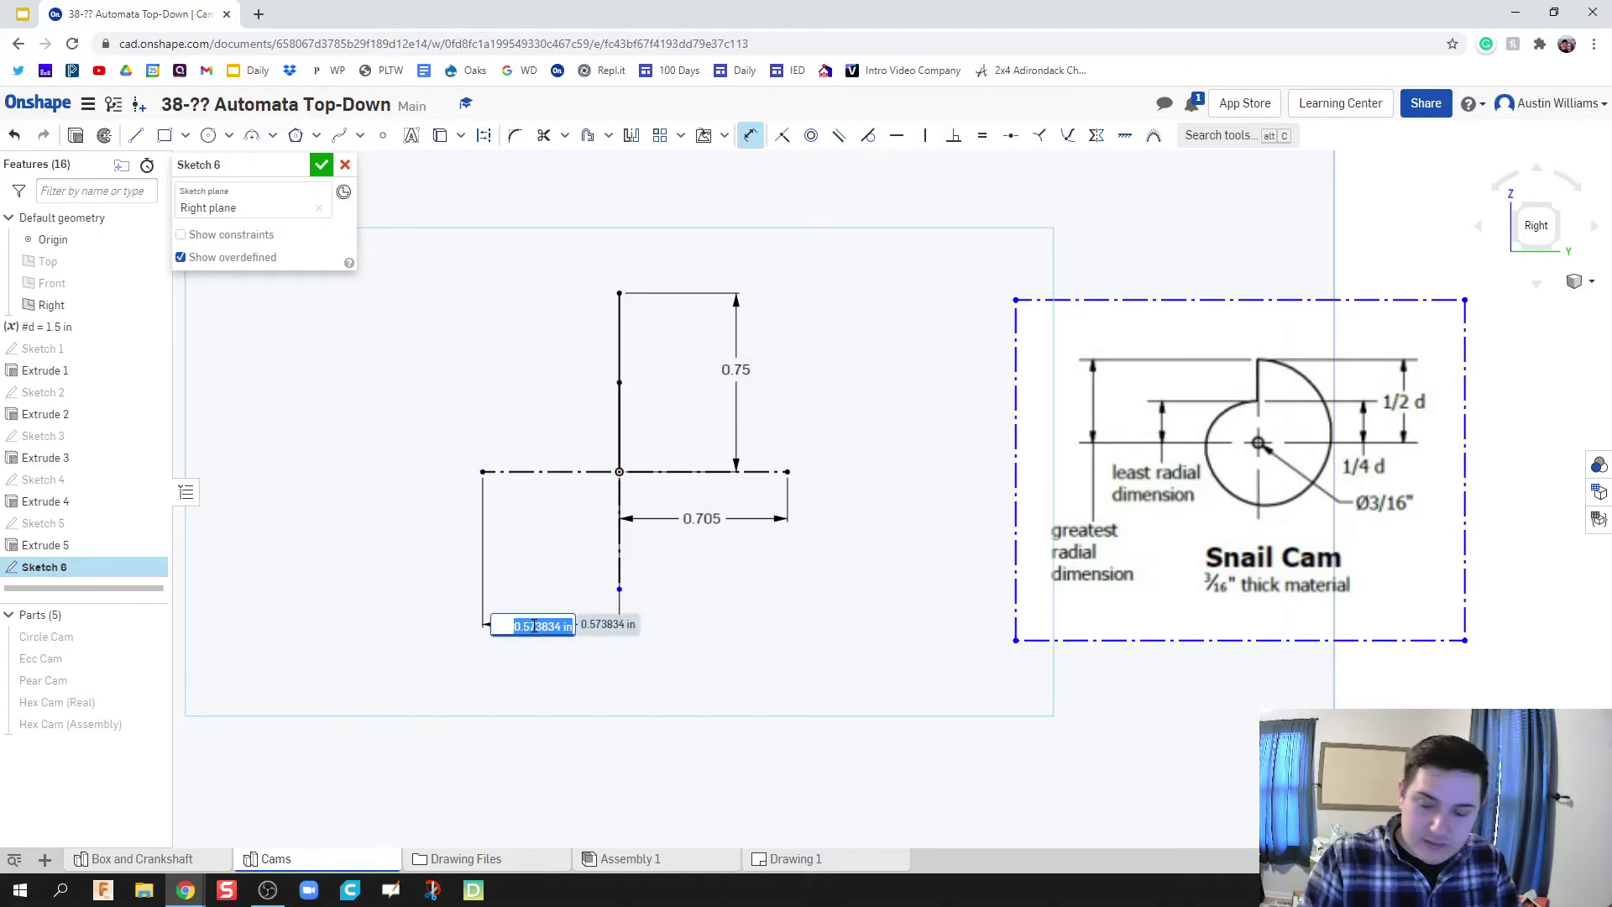
{"action": "type", "text": "5/16"}
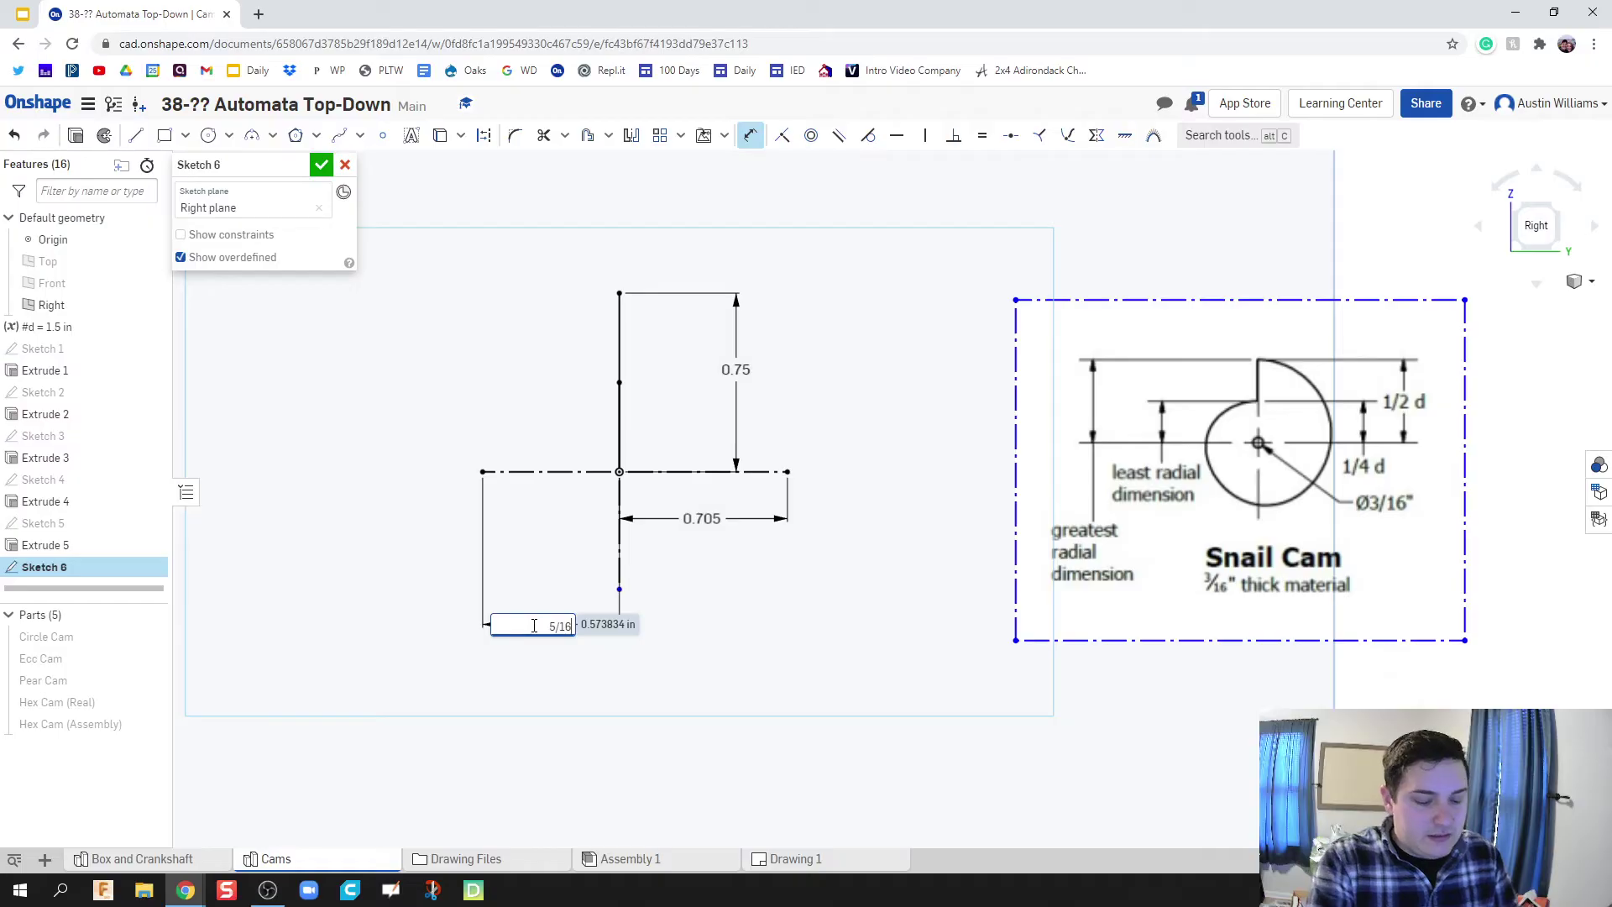
{"action": "type", "text": "*#d"}
{"action": "key", "text": "Return"}
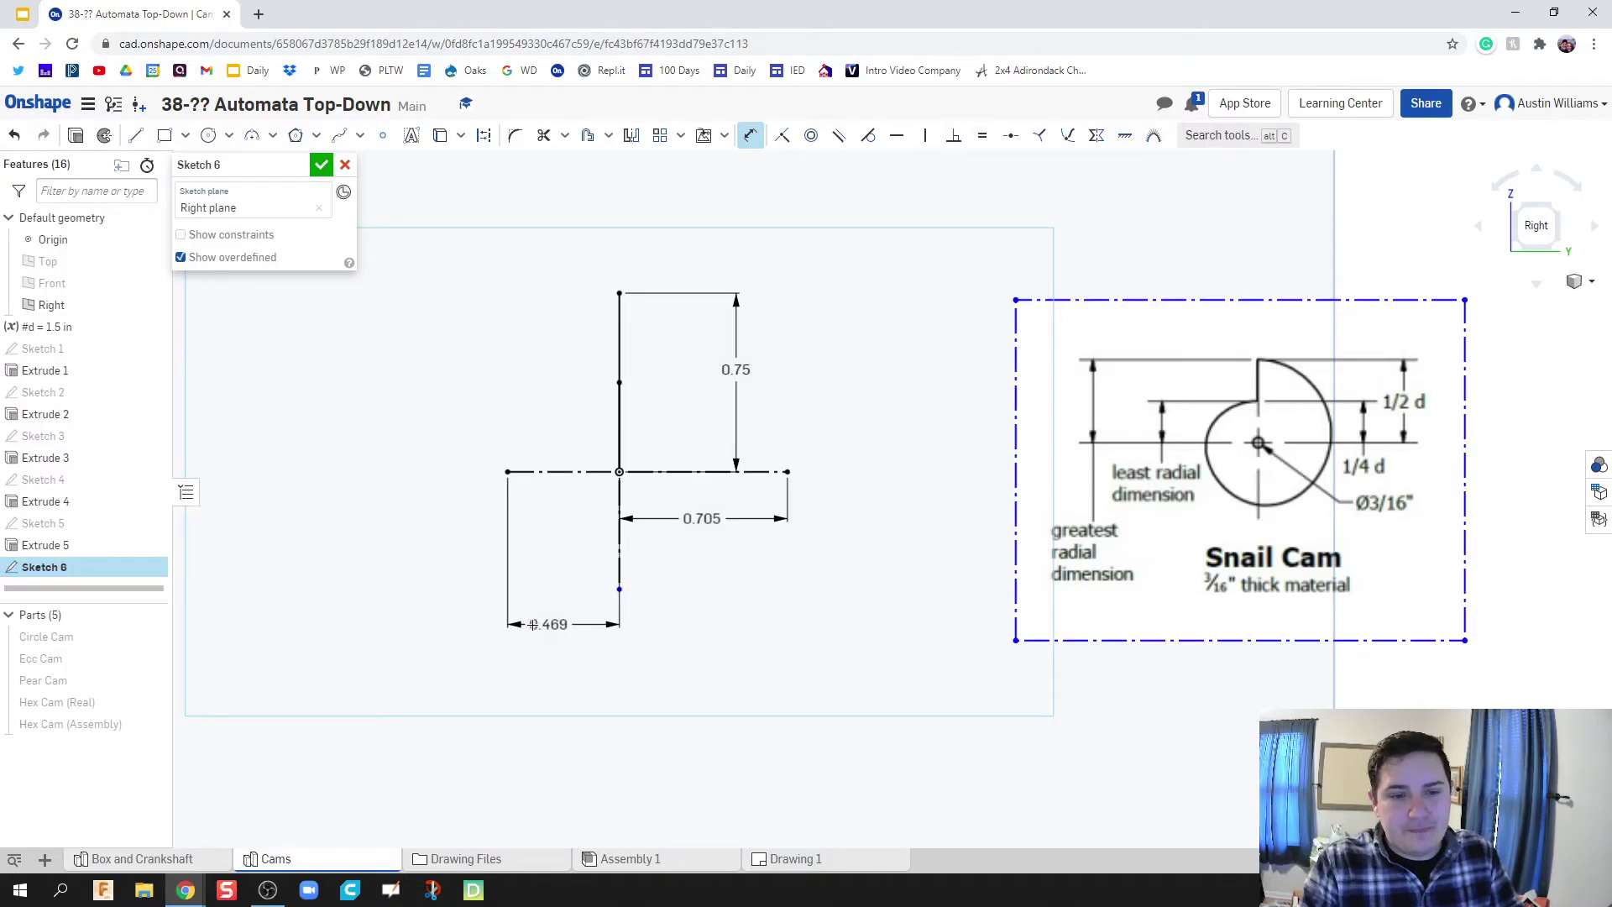
{"action": "scroll", "coordinate": [533, 627], "scroll_direction": "up", "scroll_amount": 2}
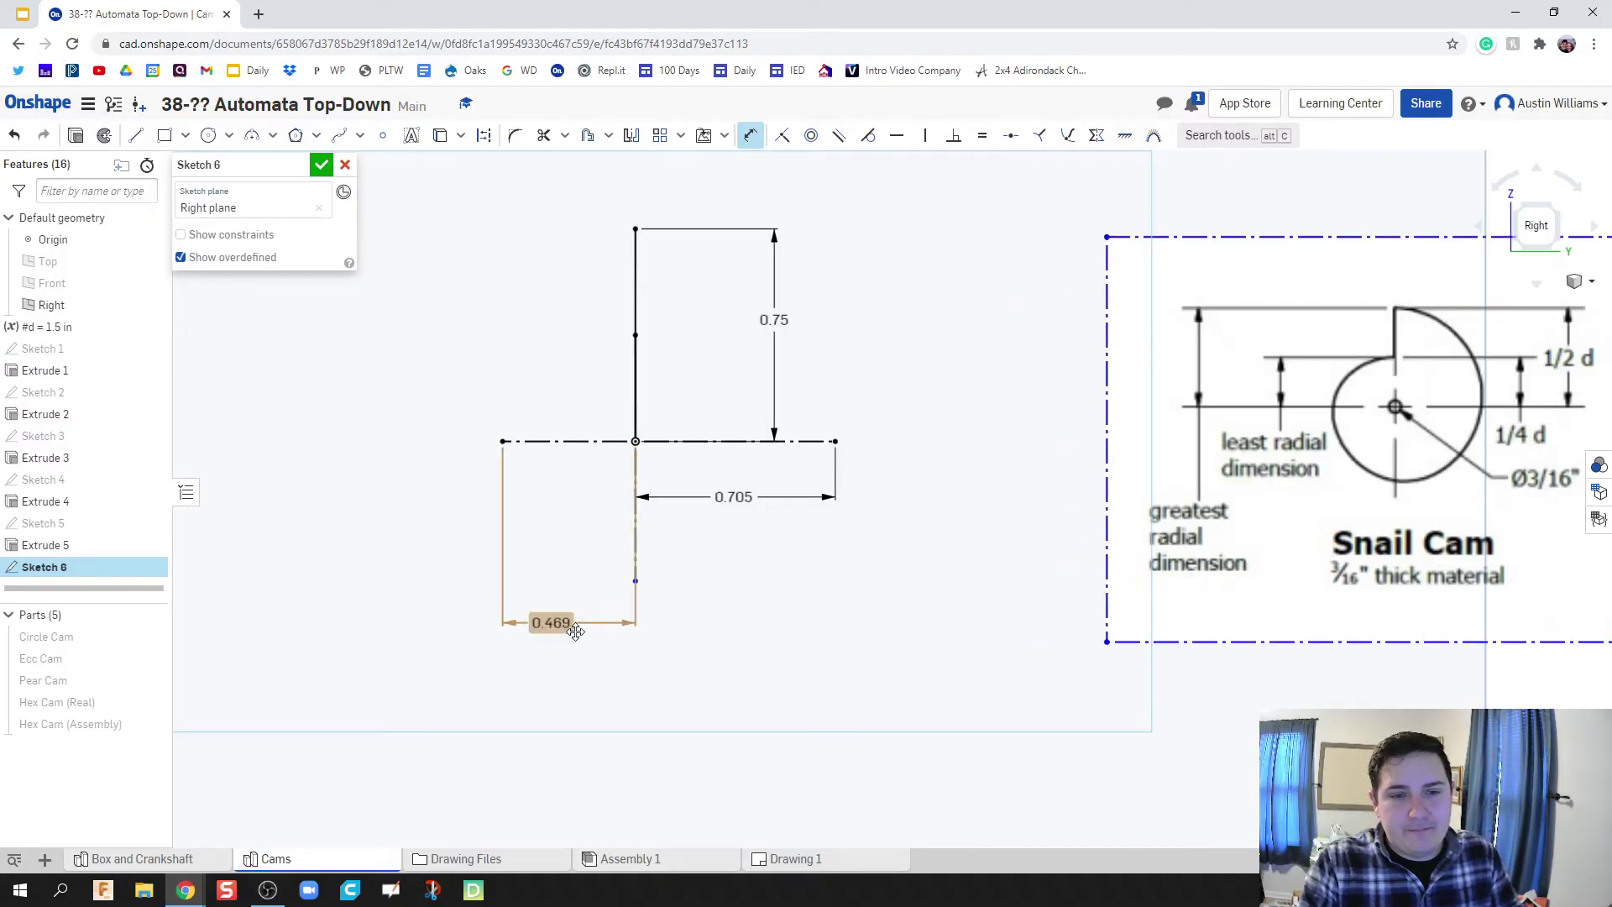
{"action": "left_click", "coordinate": [640, 519]}
{"action": "left_click", "coordinate": [715, 543]}
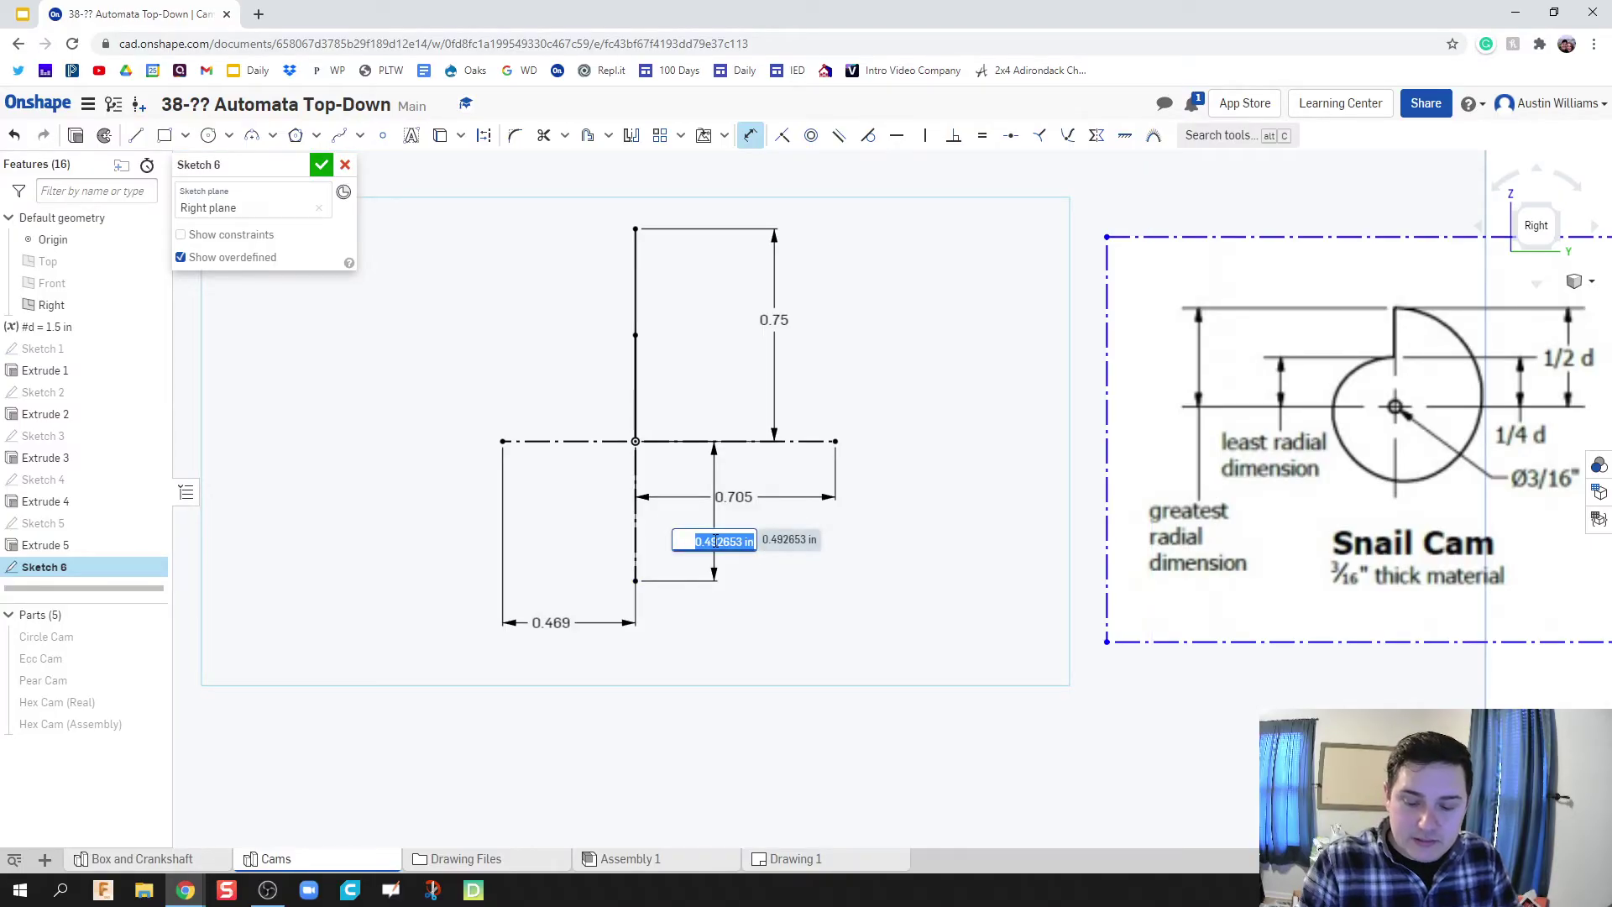
{"action": "type", "text": "3/8"}
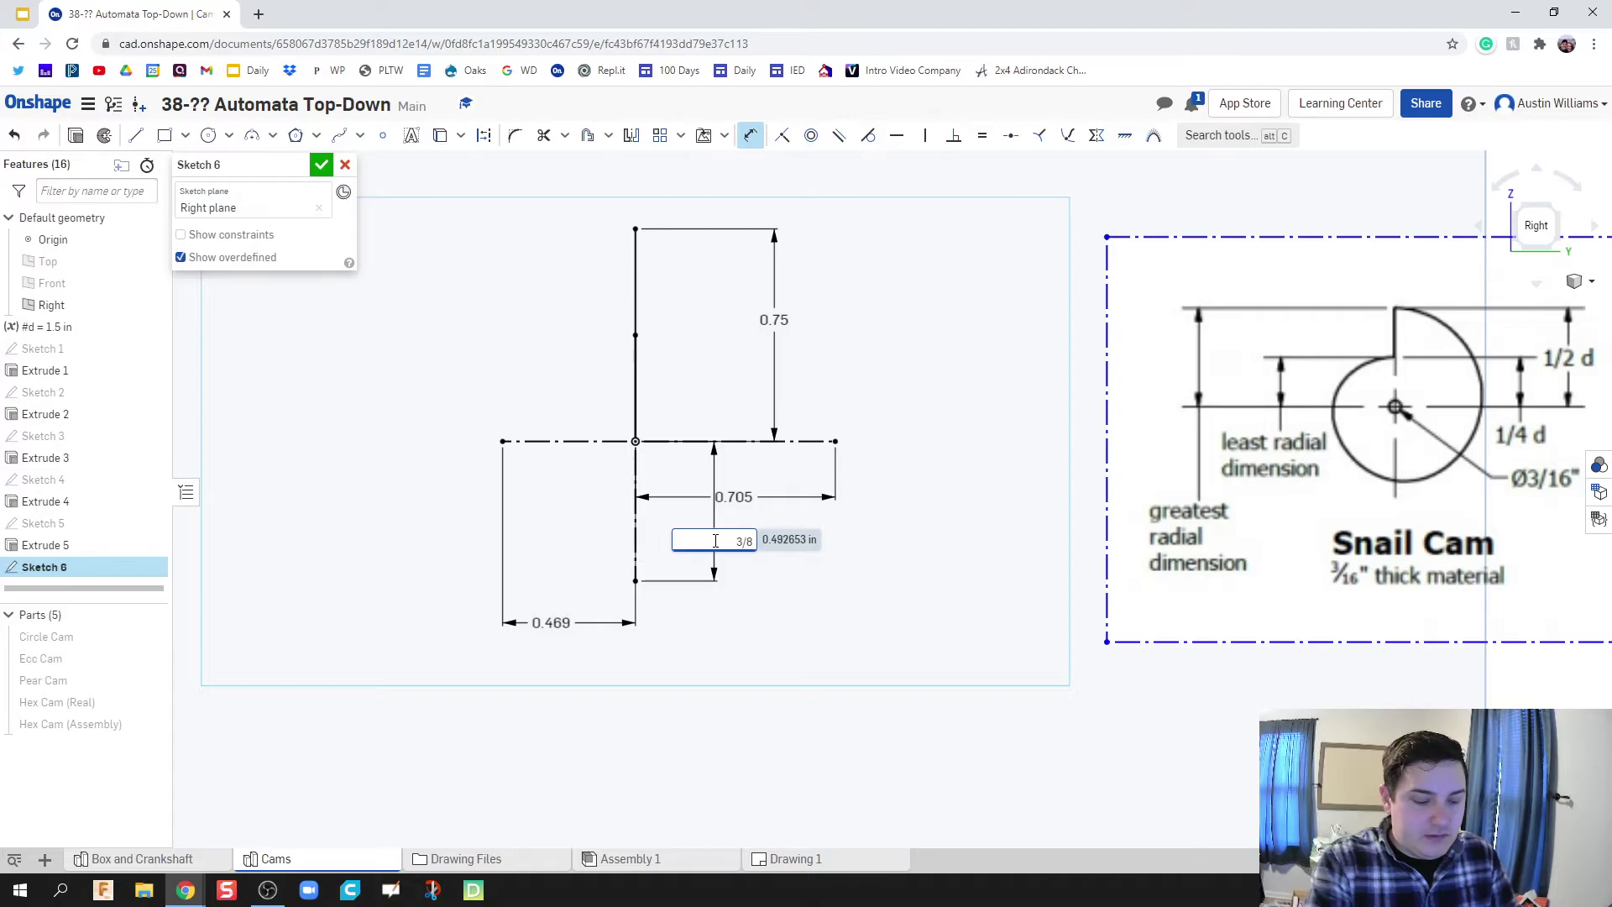
{"action": "type", "text": "+3/16"}
{"action": "key", "text": "Return"}
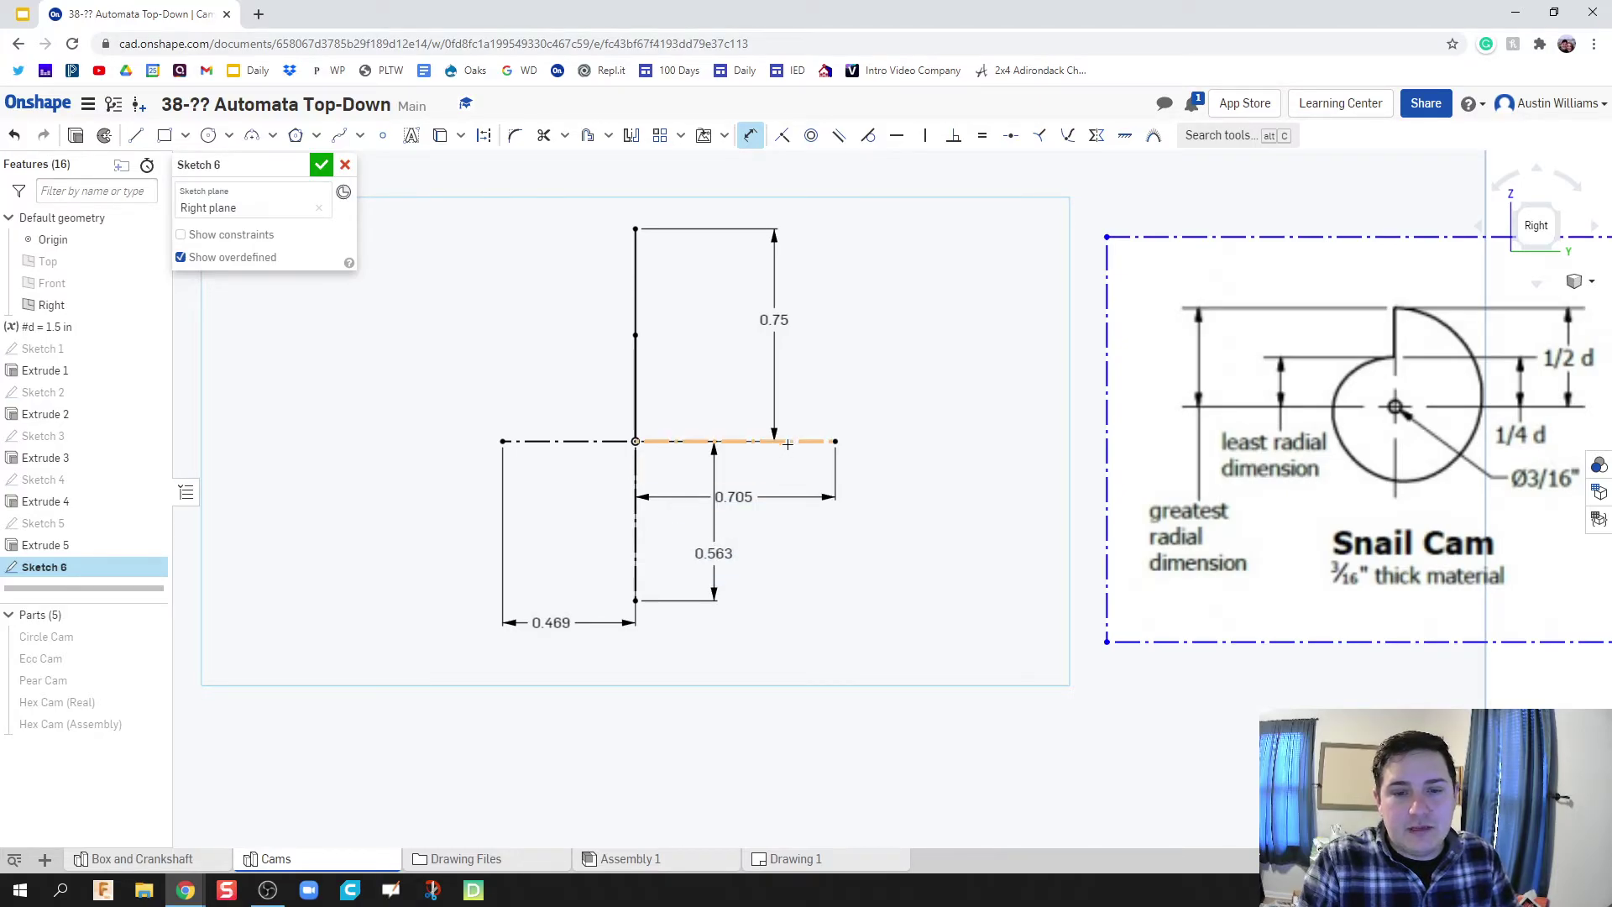
{"action": "double_click", "coordinate": [744, 497]}
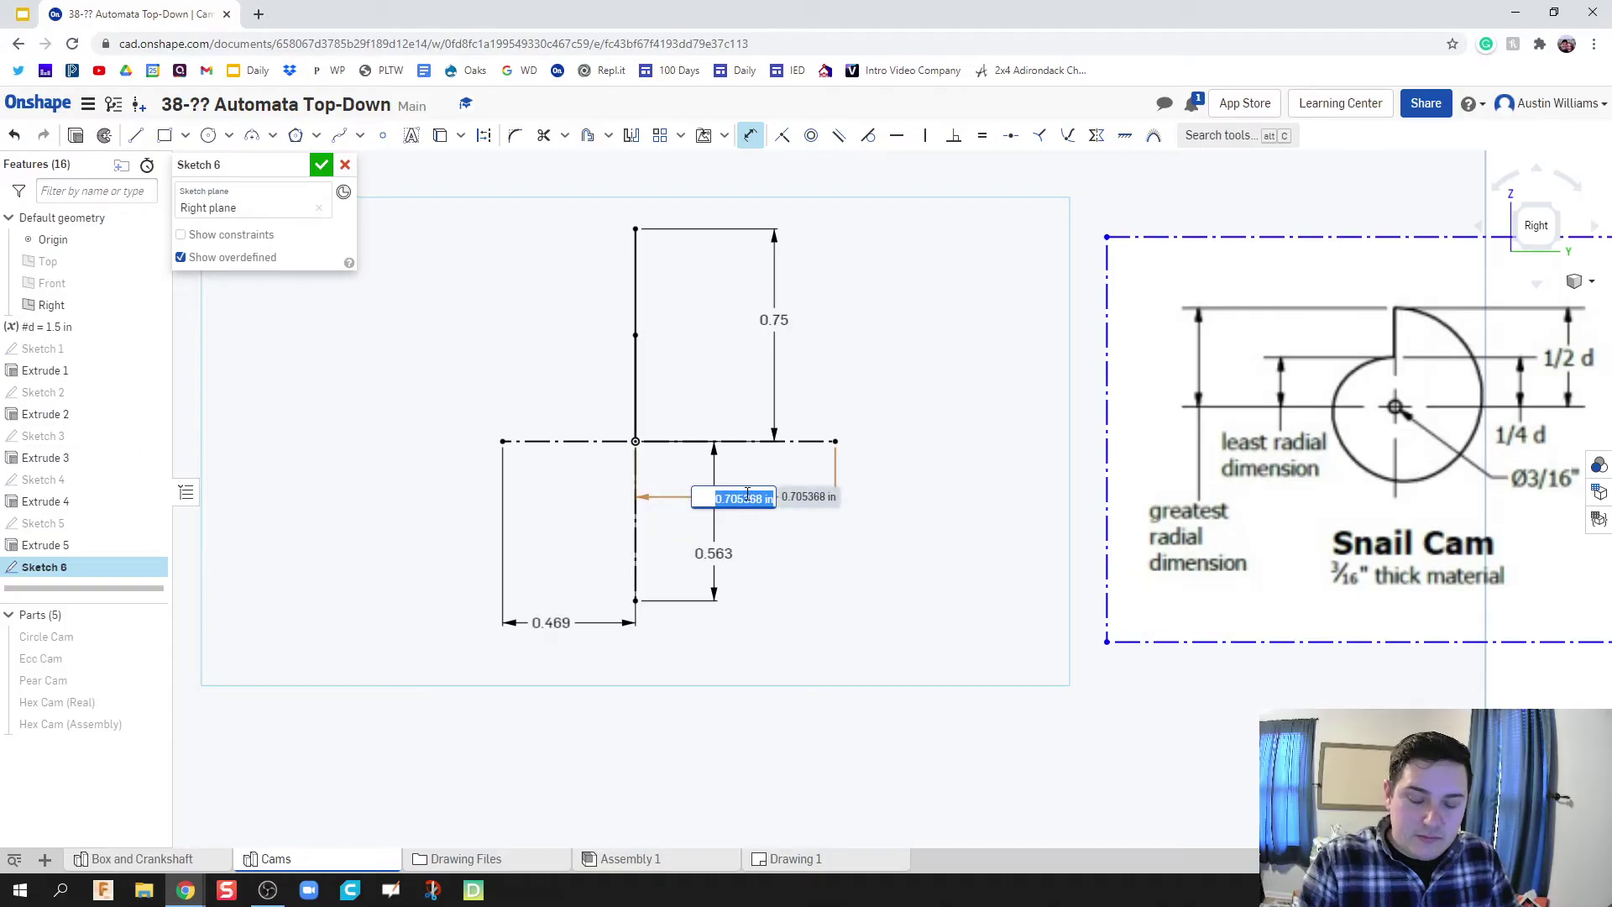
{"action": "type", "text": "7/16*#d"}
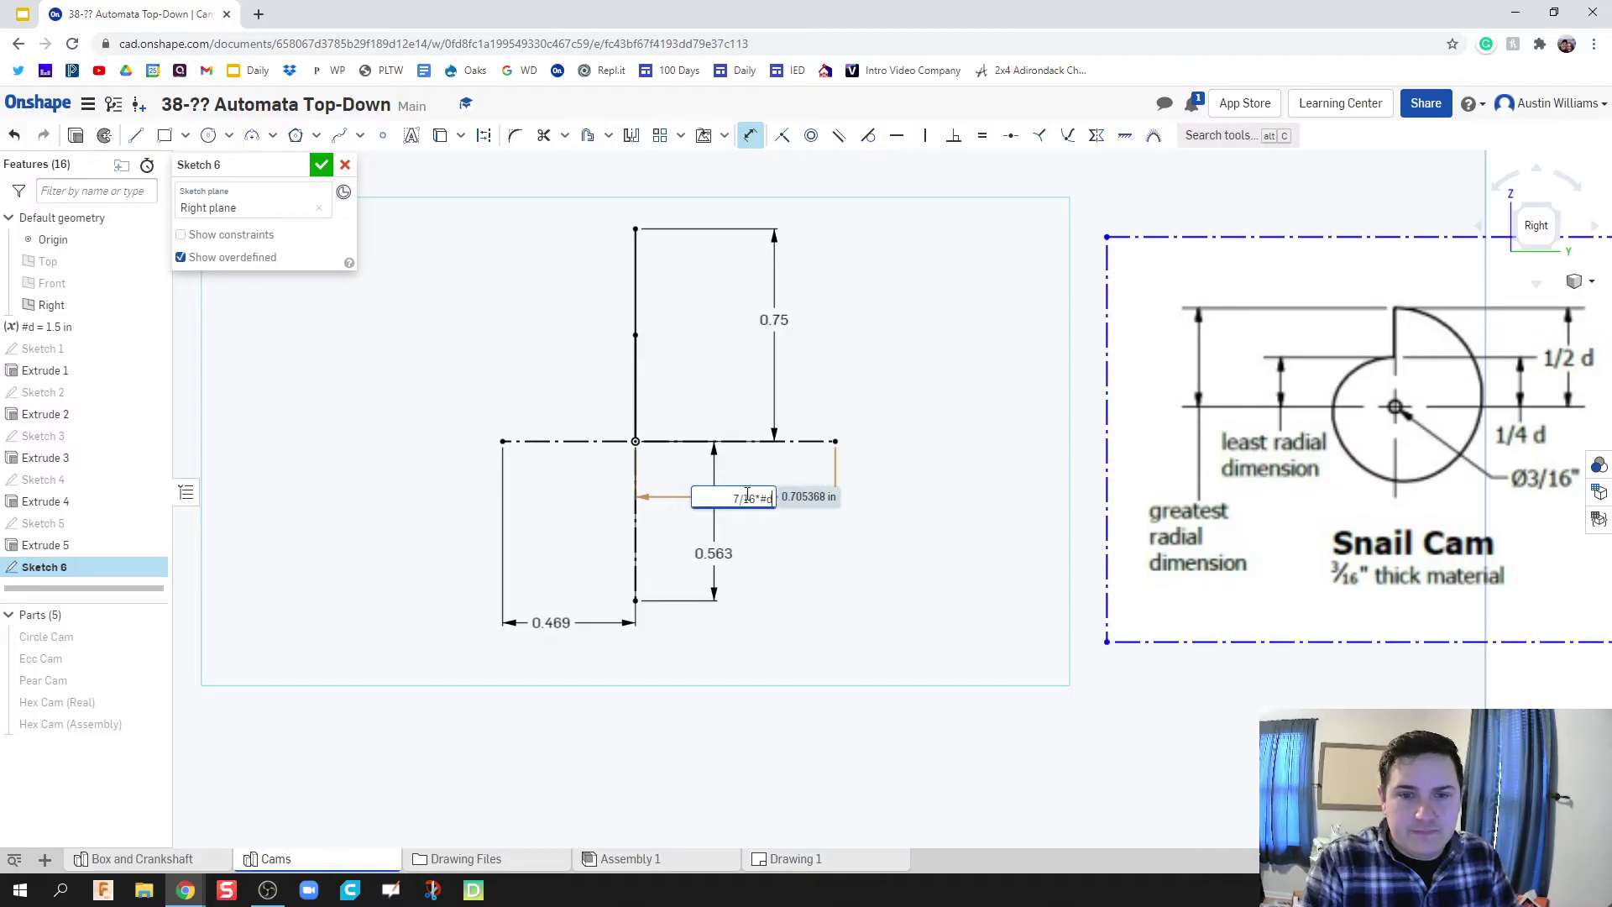
{"action": "key", "text": "Return"}
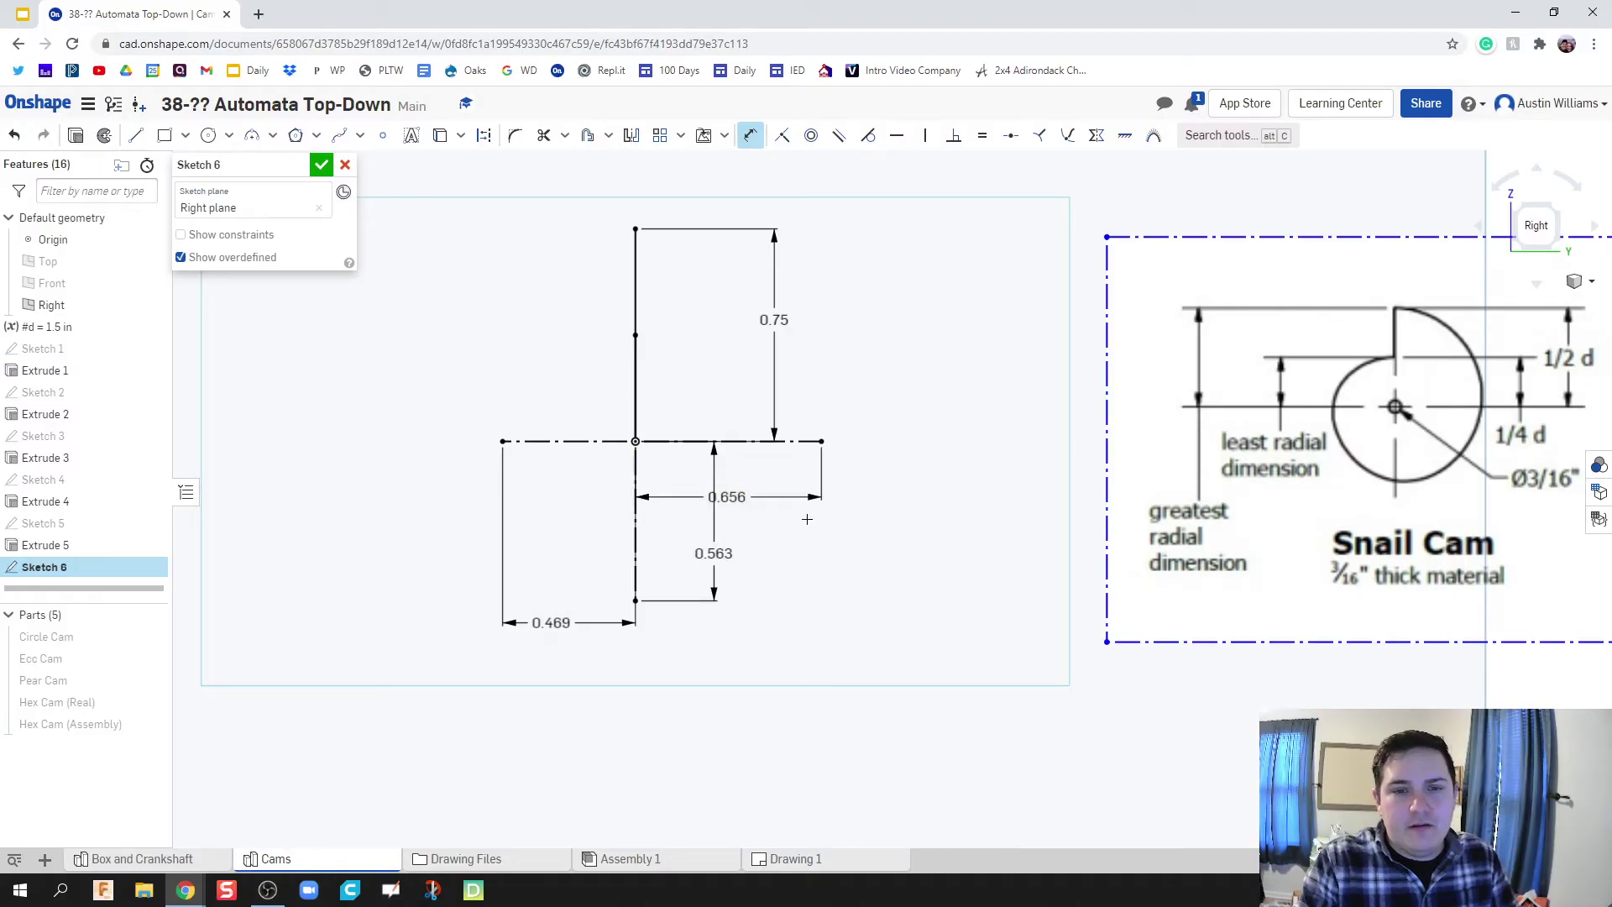
{"action": "scroll", "coordinate": [867, 609], "scroll_direction": "down", "scroll_amount": 1}
{"action": "scroll", "coordinate": [860, 617], "scroll_direction": "up", "scroll_amount": 2}
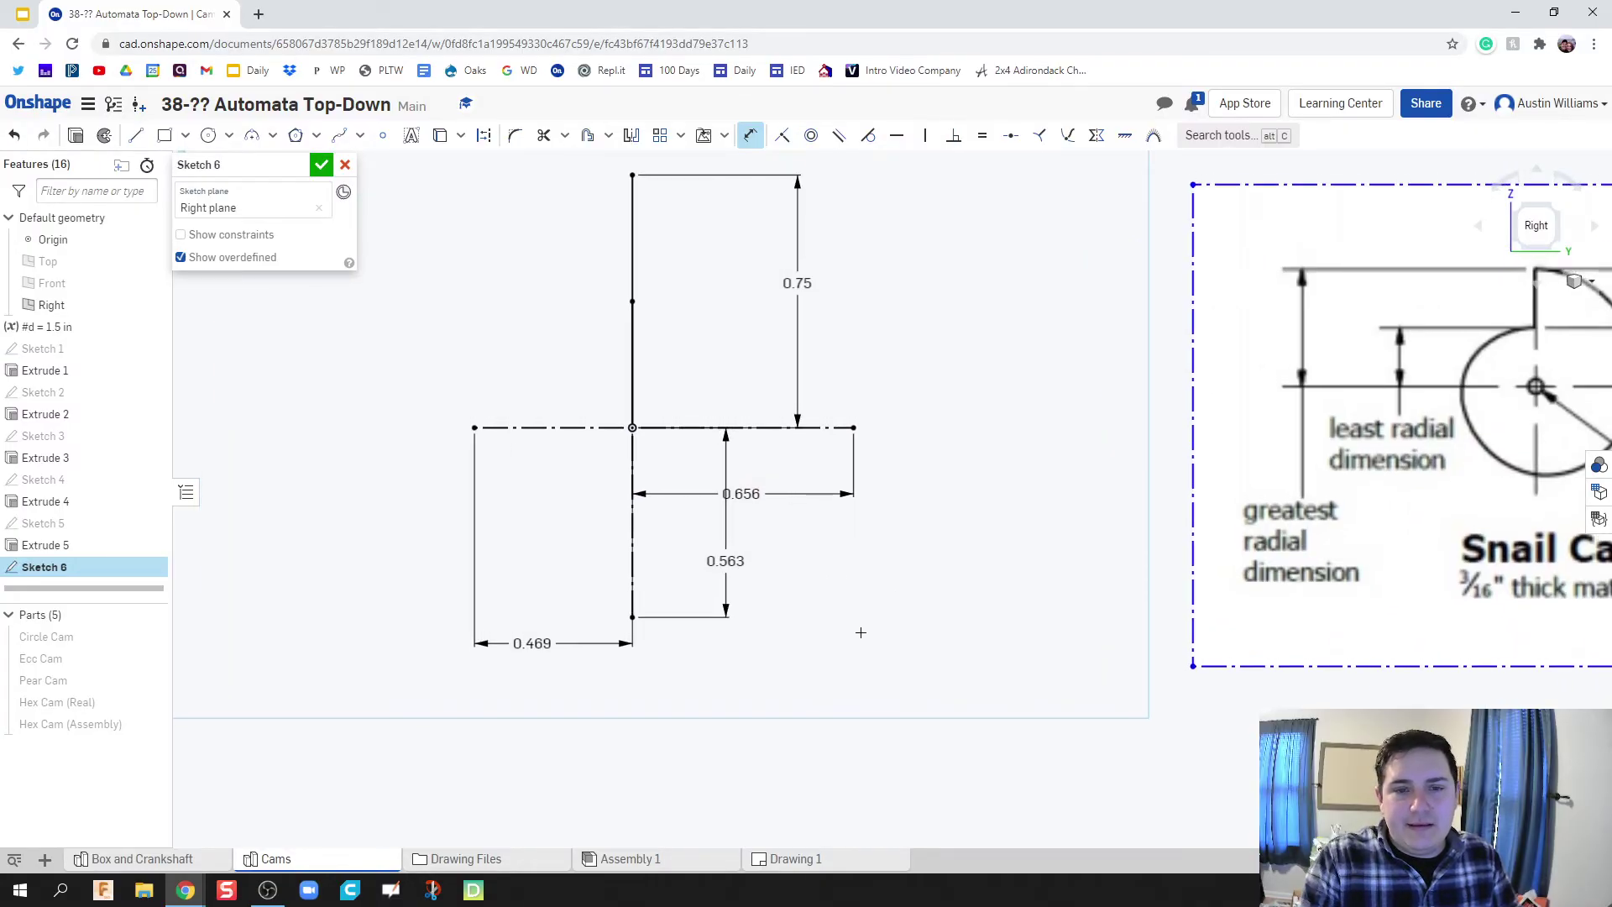
{"action": "scroll", "coordinate": [816, 662], "scroll_direction": "down", "scroll_amount": 1}
{"action": "scroll", "coordinate": [818, 662], "scroll_direction": "down", "scroll_amount": 1}
{"action": "scroll", "coordinate": [815, 652], "scroll_direction": "up", "scroll_amount": 1}
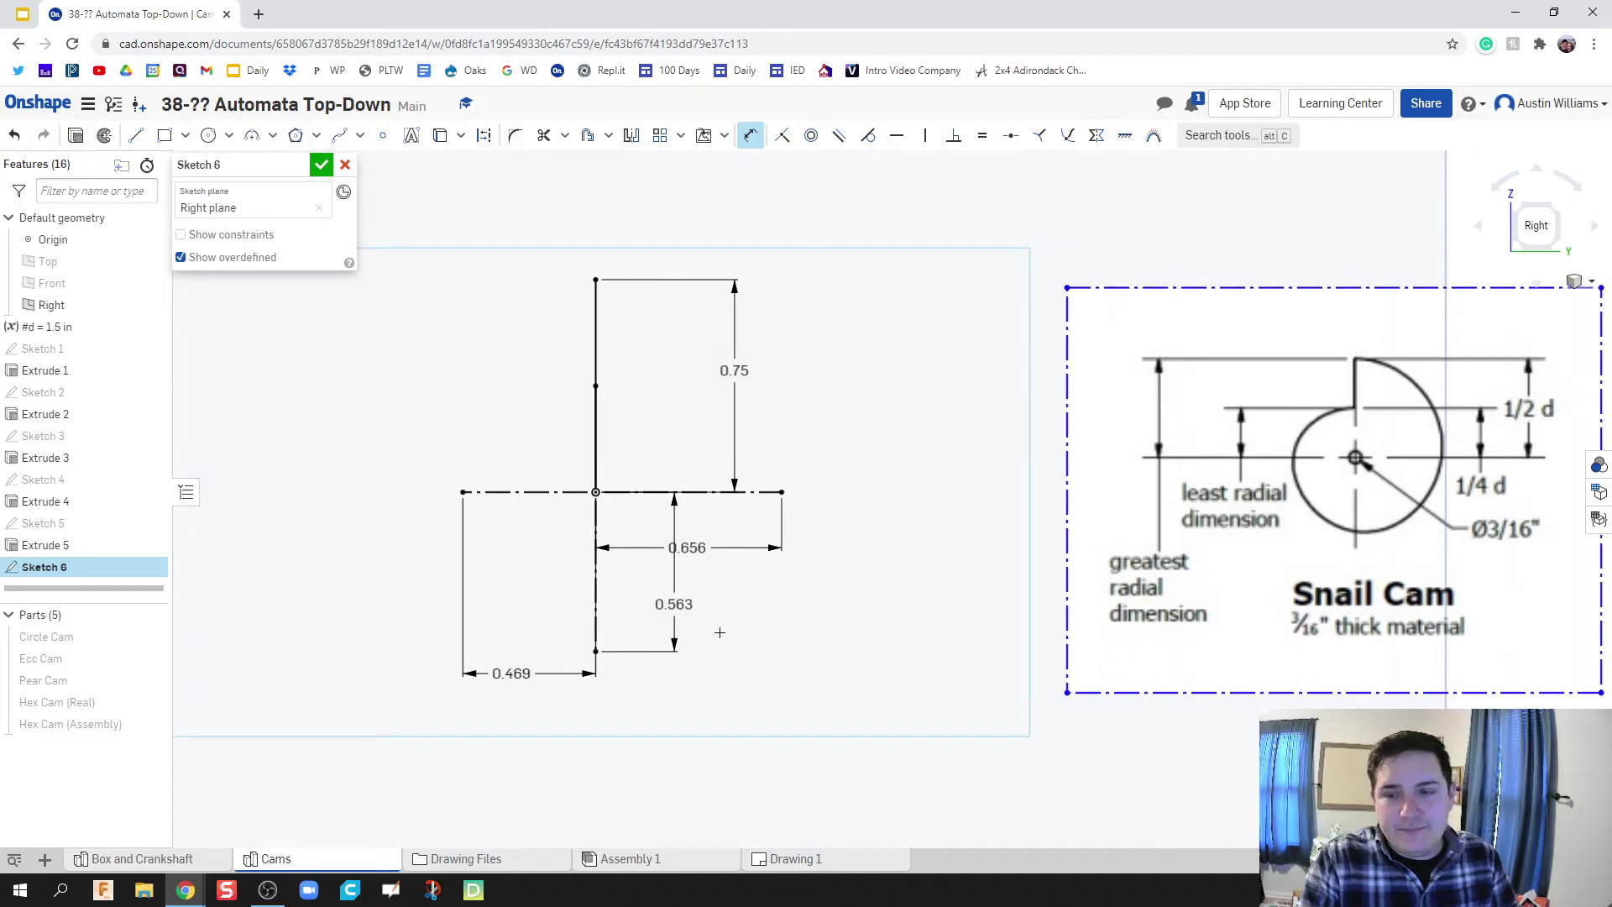
Draw the 0.469-radius semicircle and the large arc through the 0.656 line end
{"action": "left_click", "coordinate": [252, 138]}
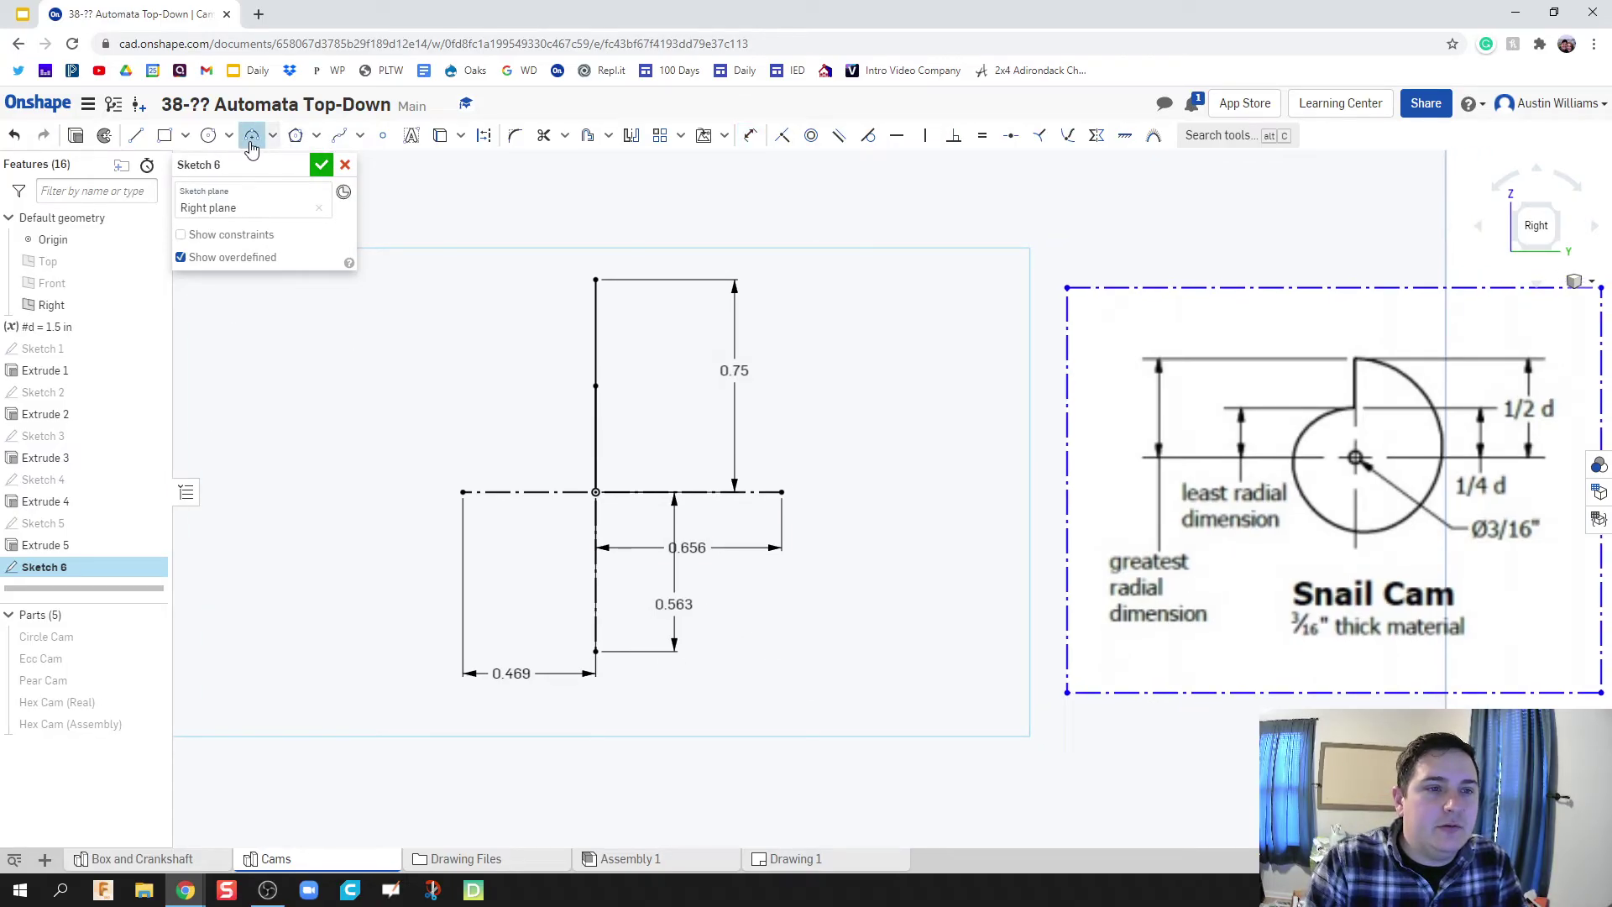
{"action": "left_click", "coordinate": [594, 387]}
{"action": "left_click", "coordinate": [596, 651]}
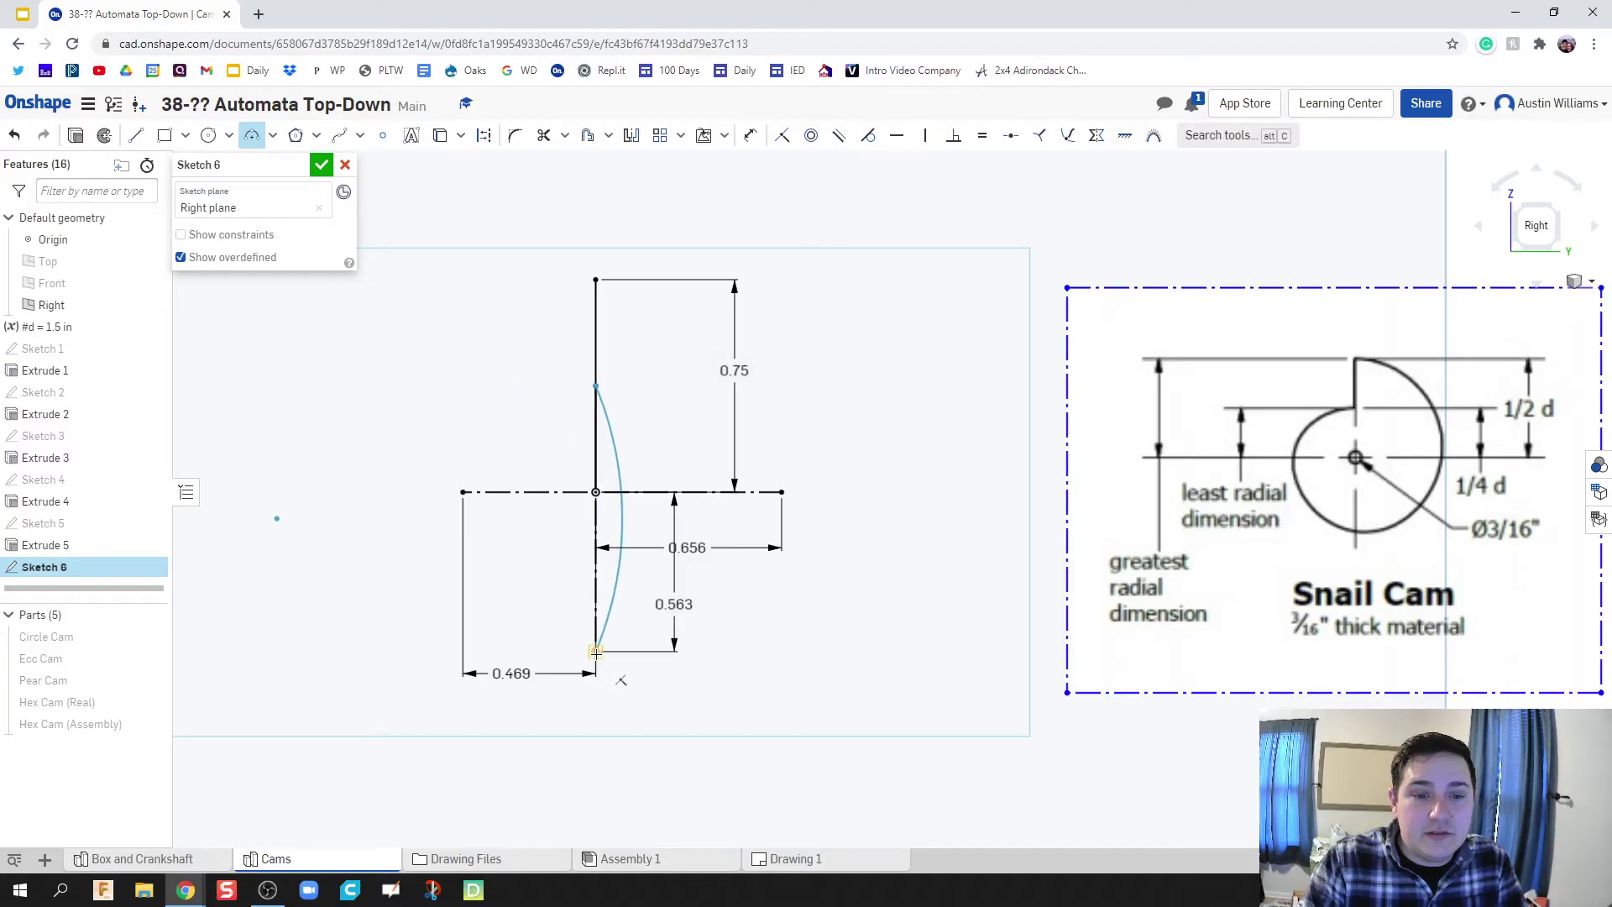
{"action": "left_click", "coordinate": [465, 492]}
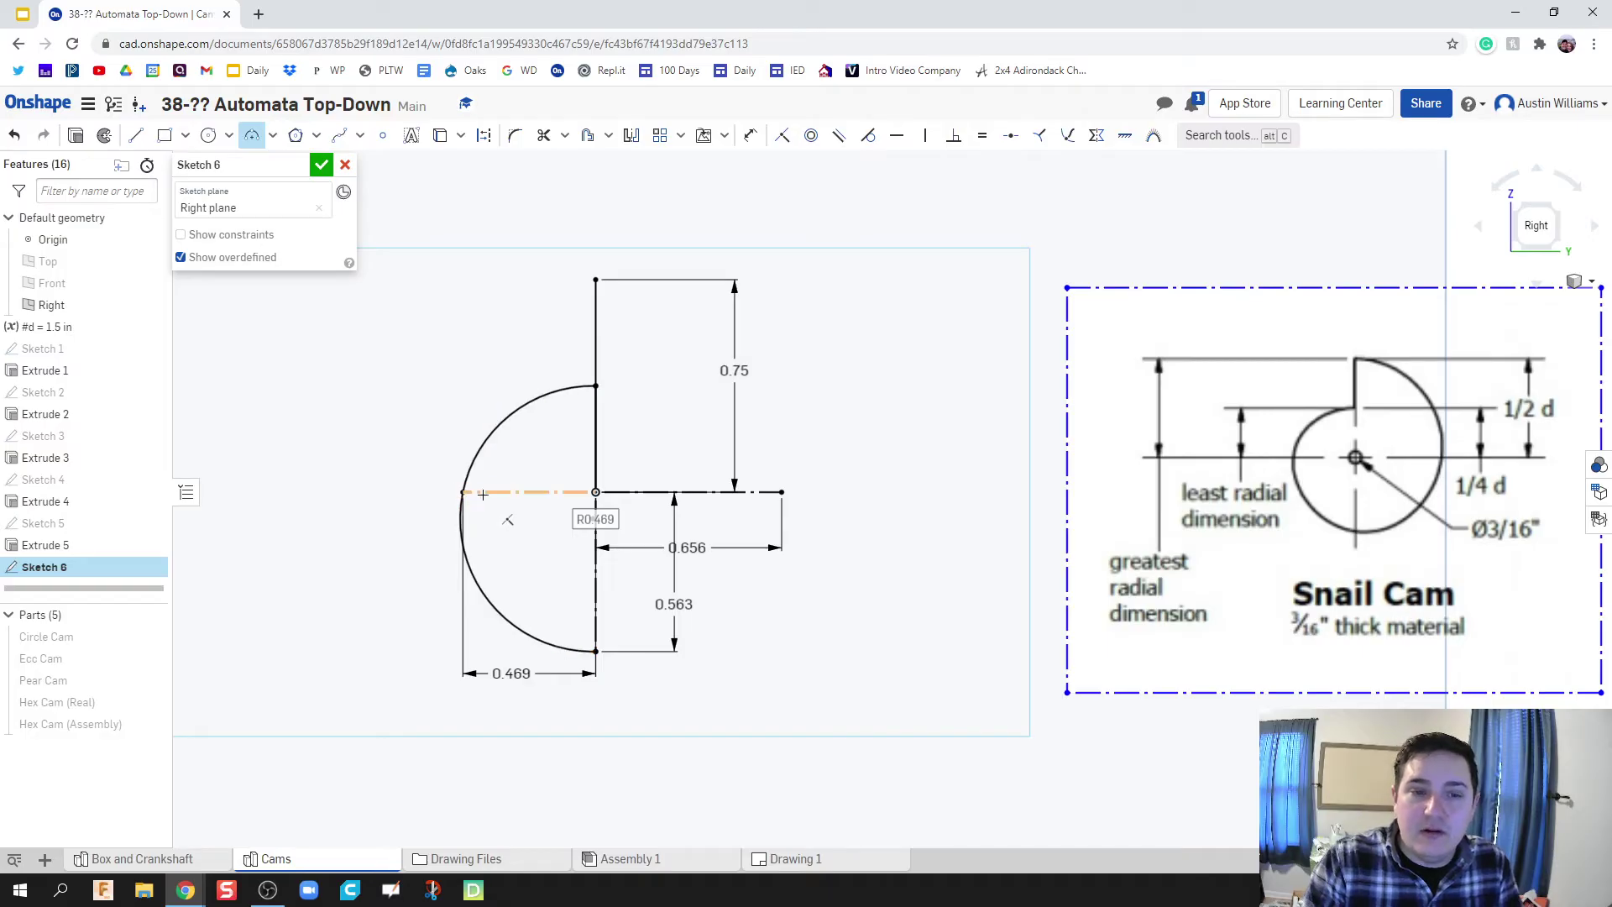
{"action": "key", "text": "Escape"}
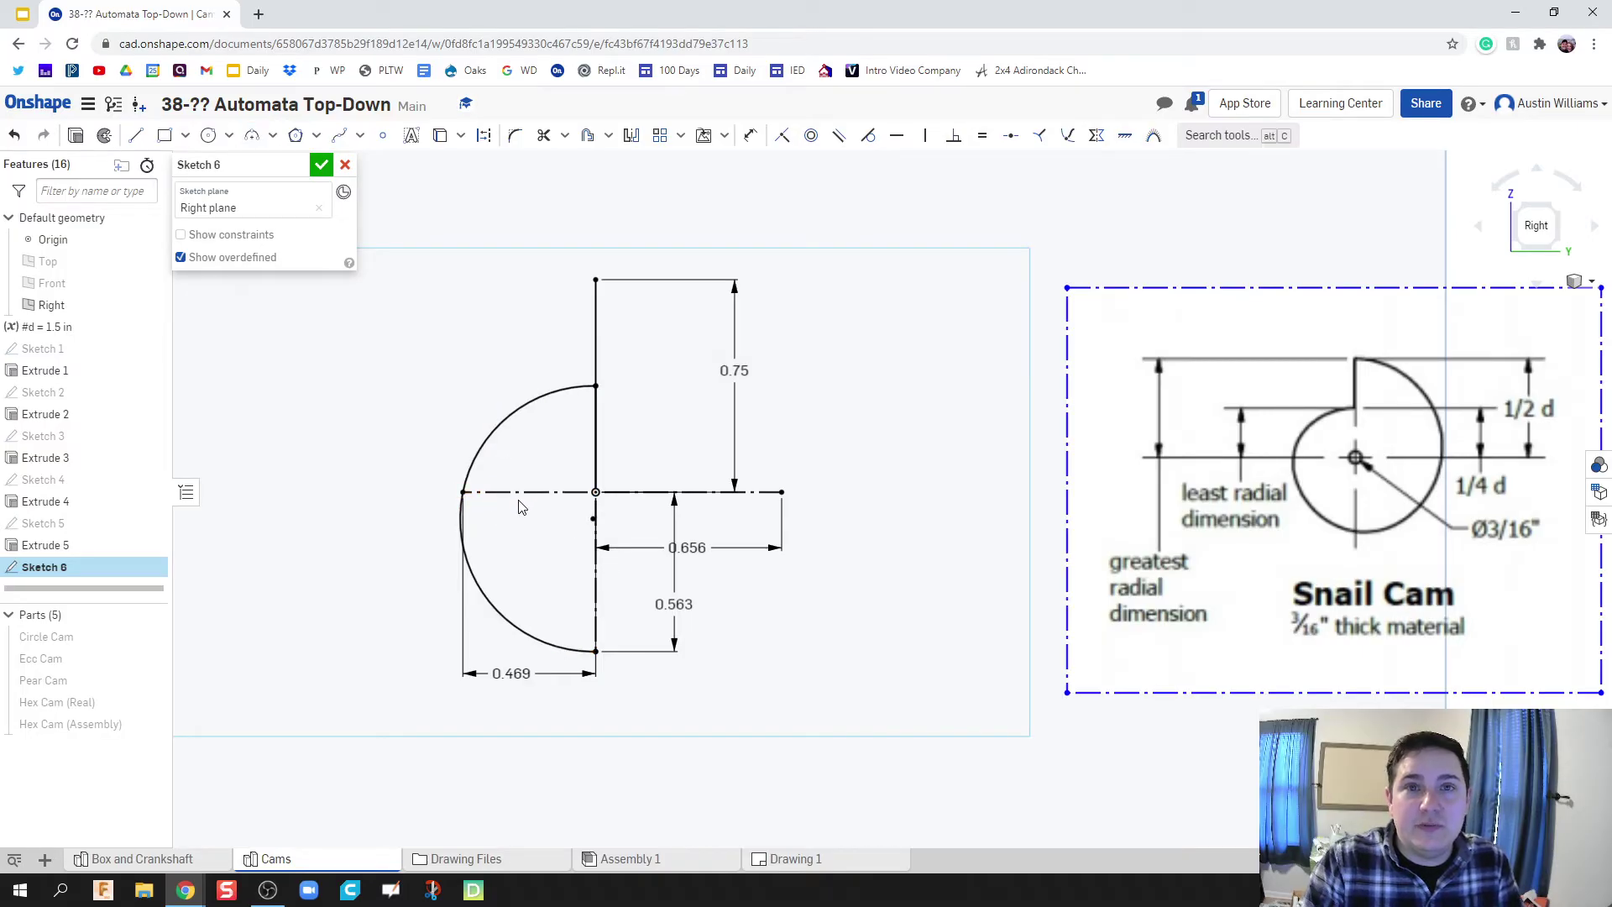
{"action": "left_click", "coordinate": [252, 135]}
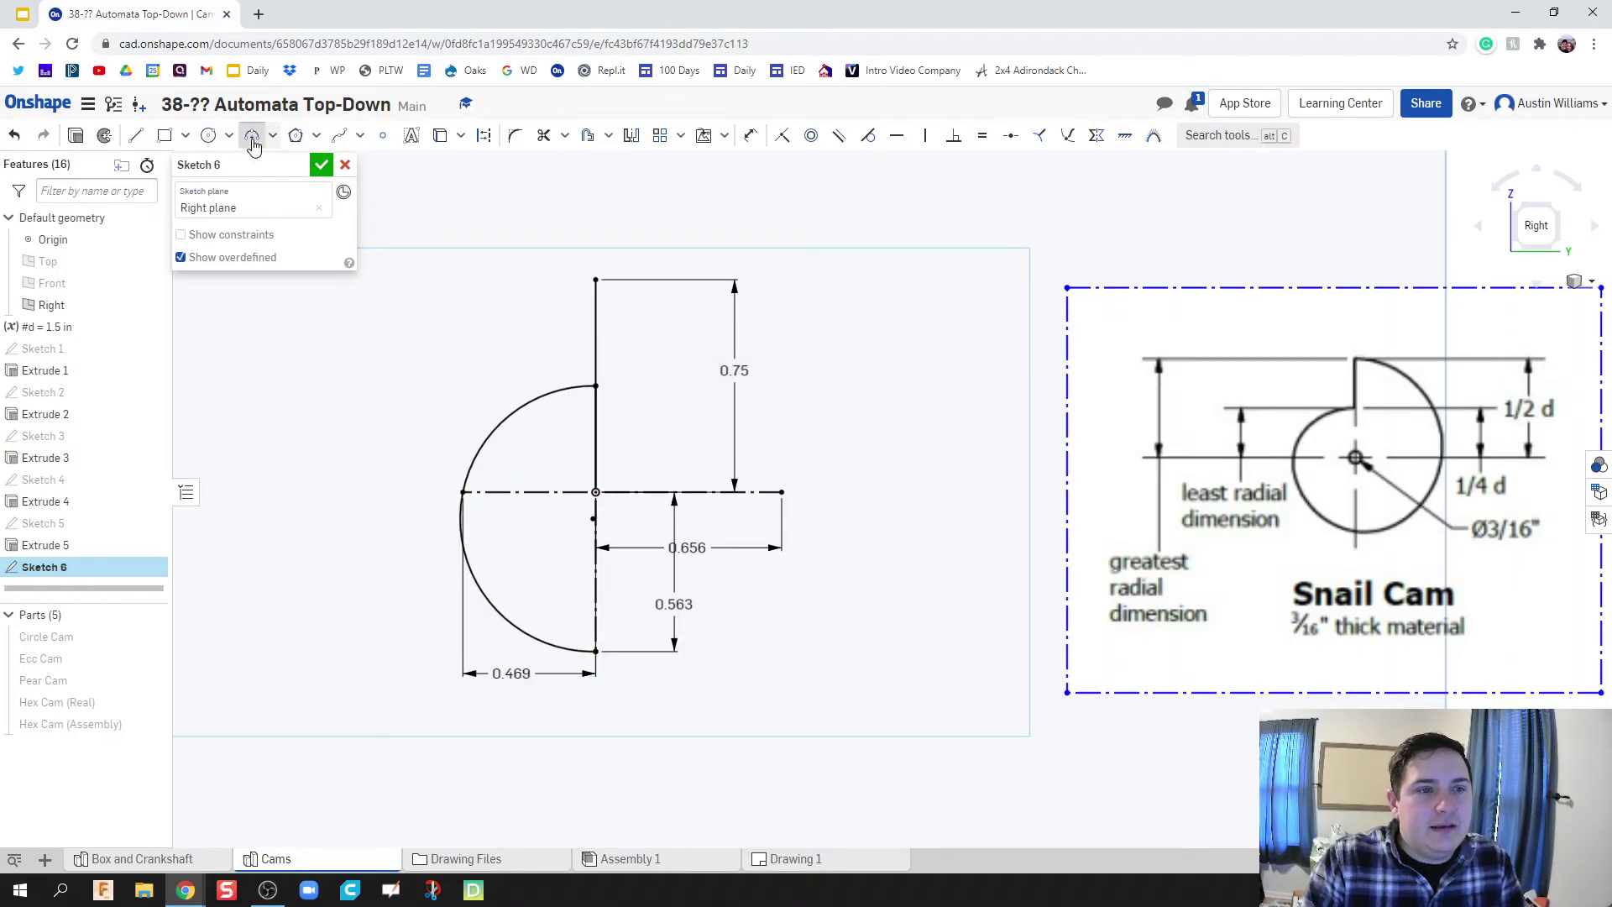
{"action": "left_click", "coordinate": [595, 281]}
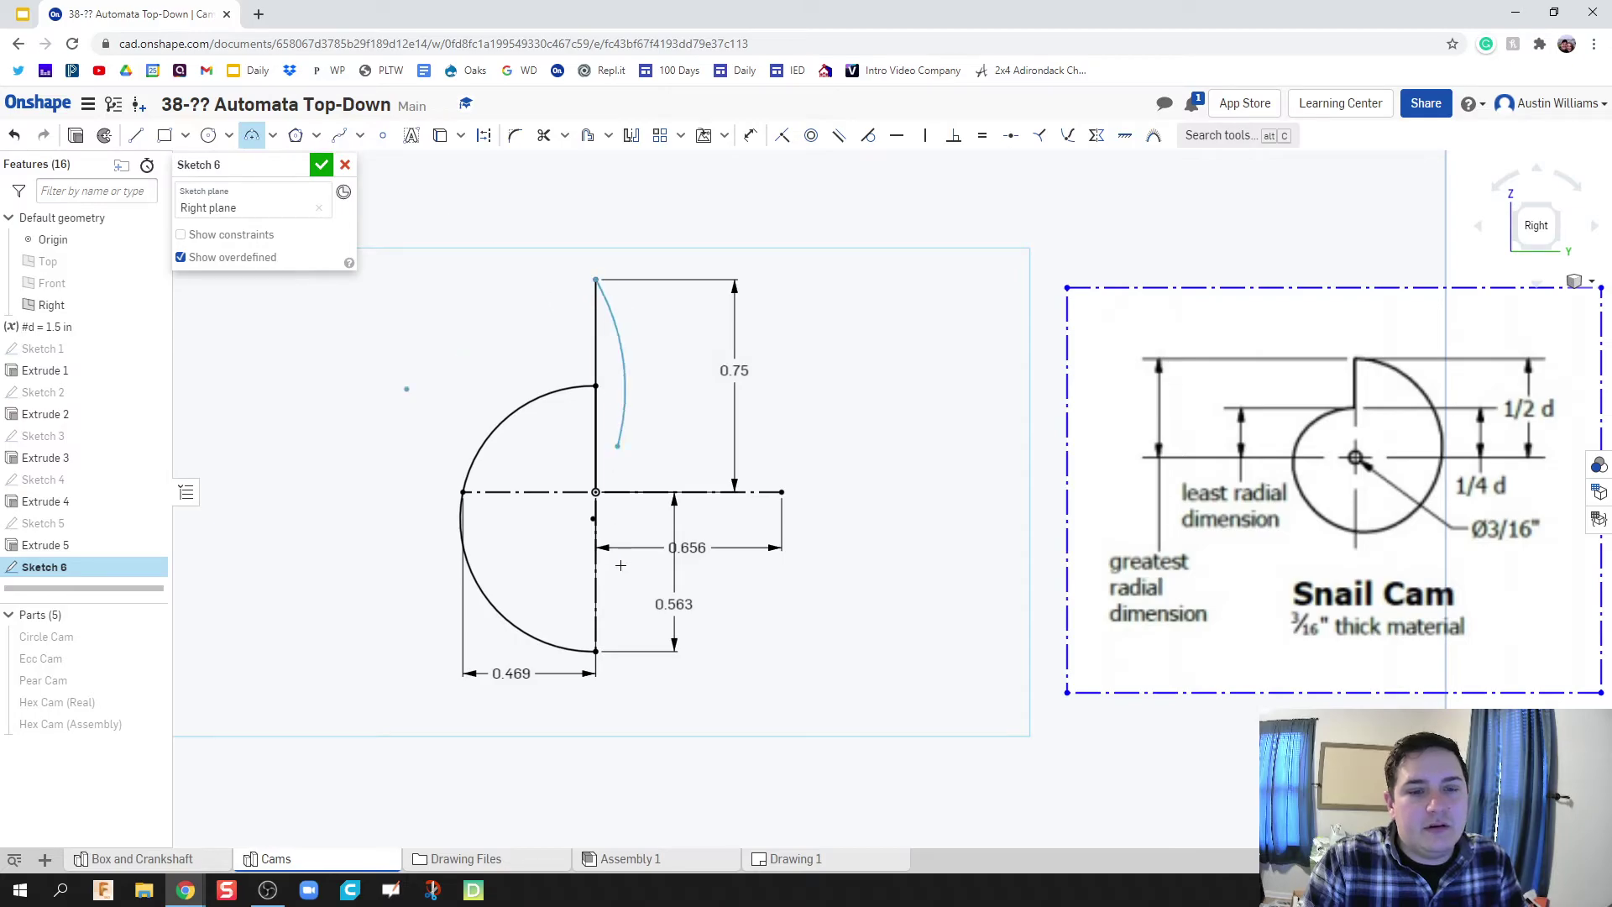
{"action": "left_click", "coordinate": [597, 651]}
{"action": "left_click", "coordinate": [807, 514]}
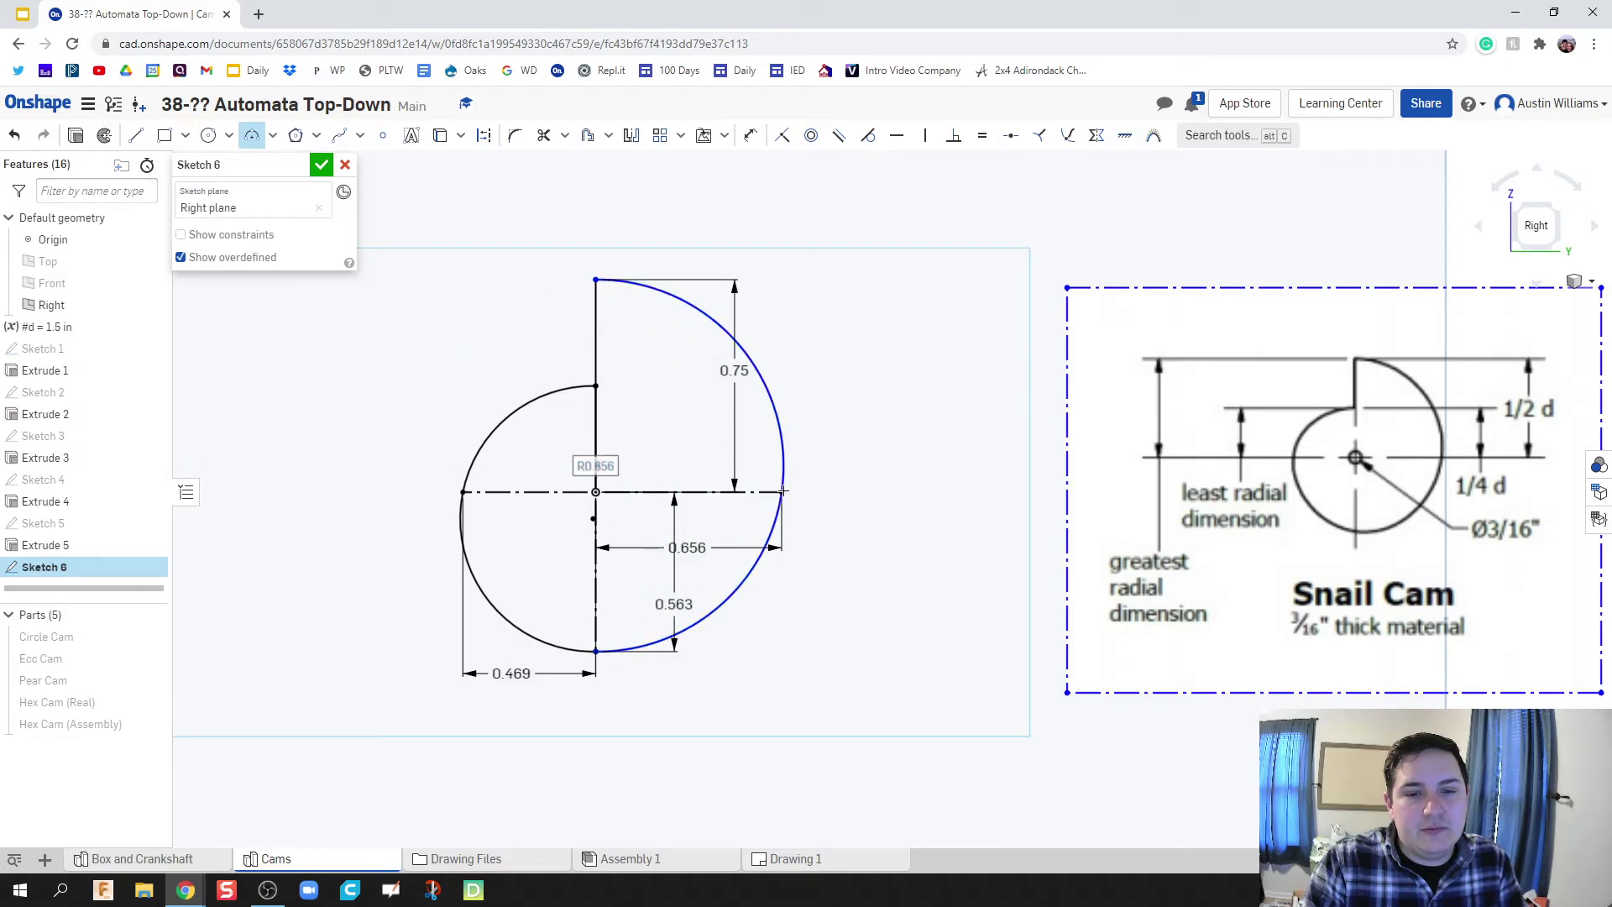
Add a hole circle at the origin with a 3/16 (0.188) diameter
{"action": "key", "text": "c"}
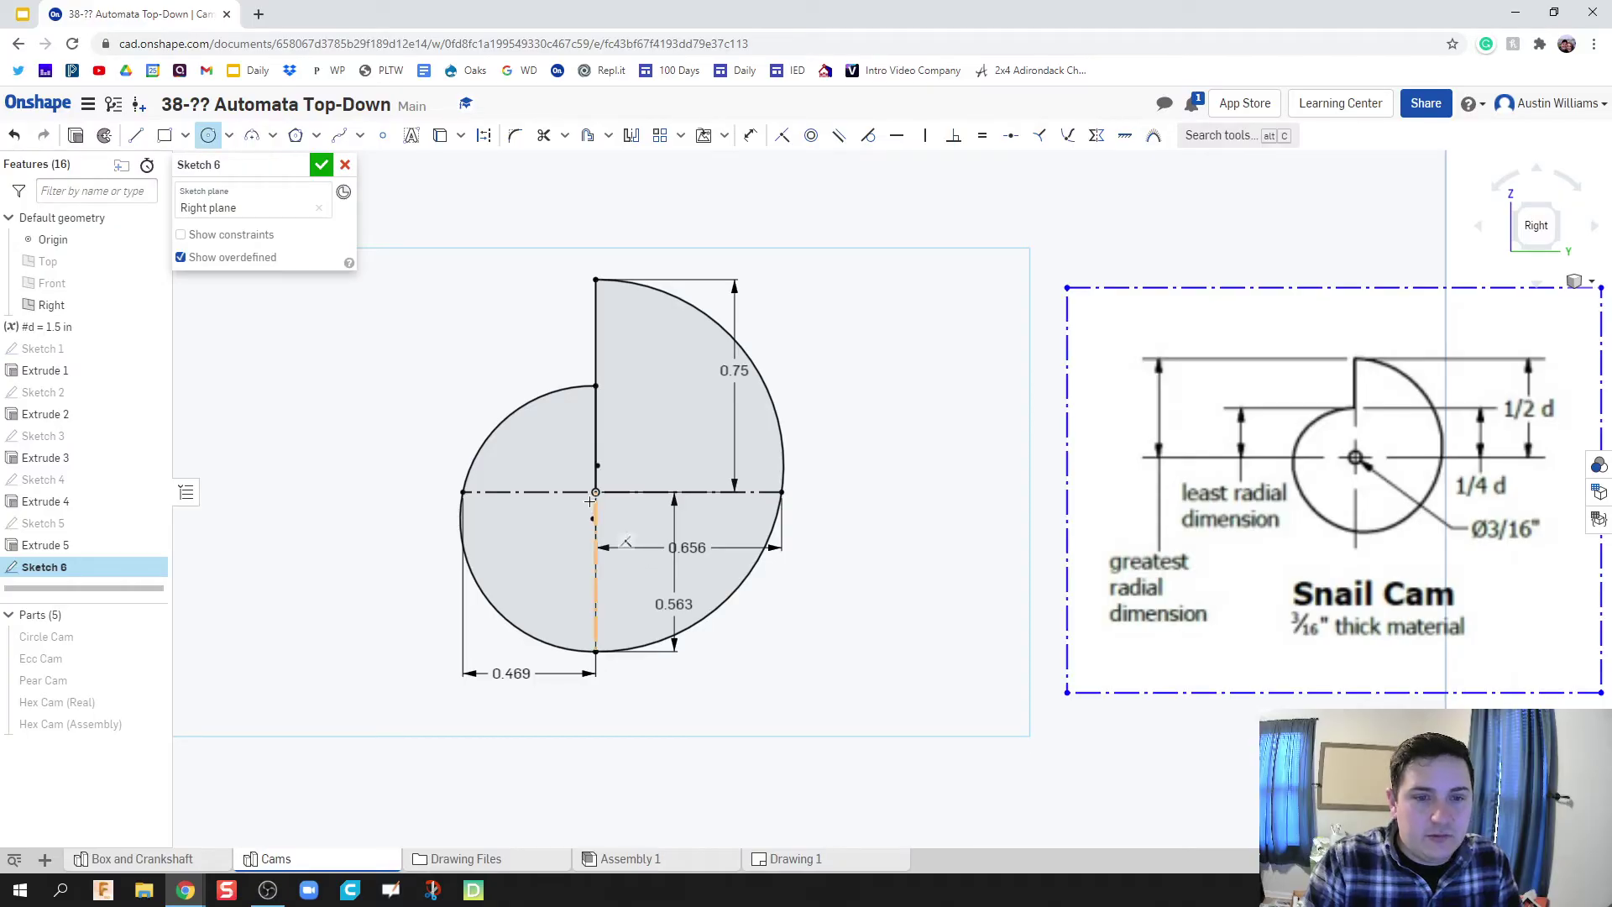
{"action": "left_click", "coordinate": [596, 492]}
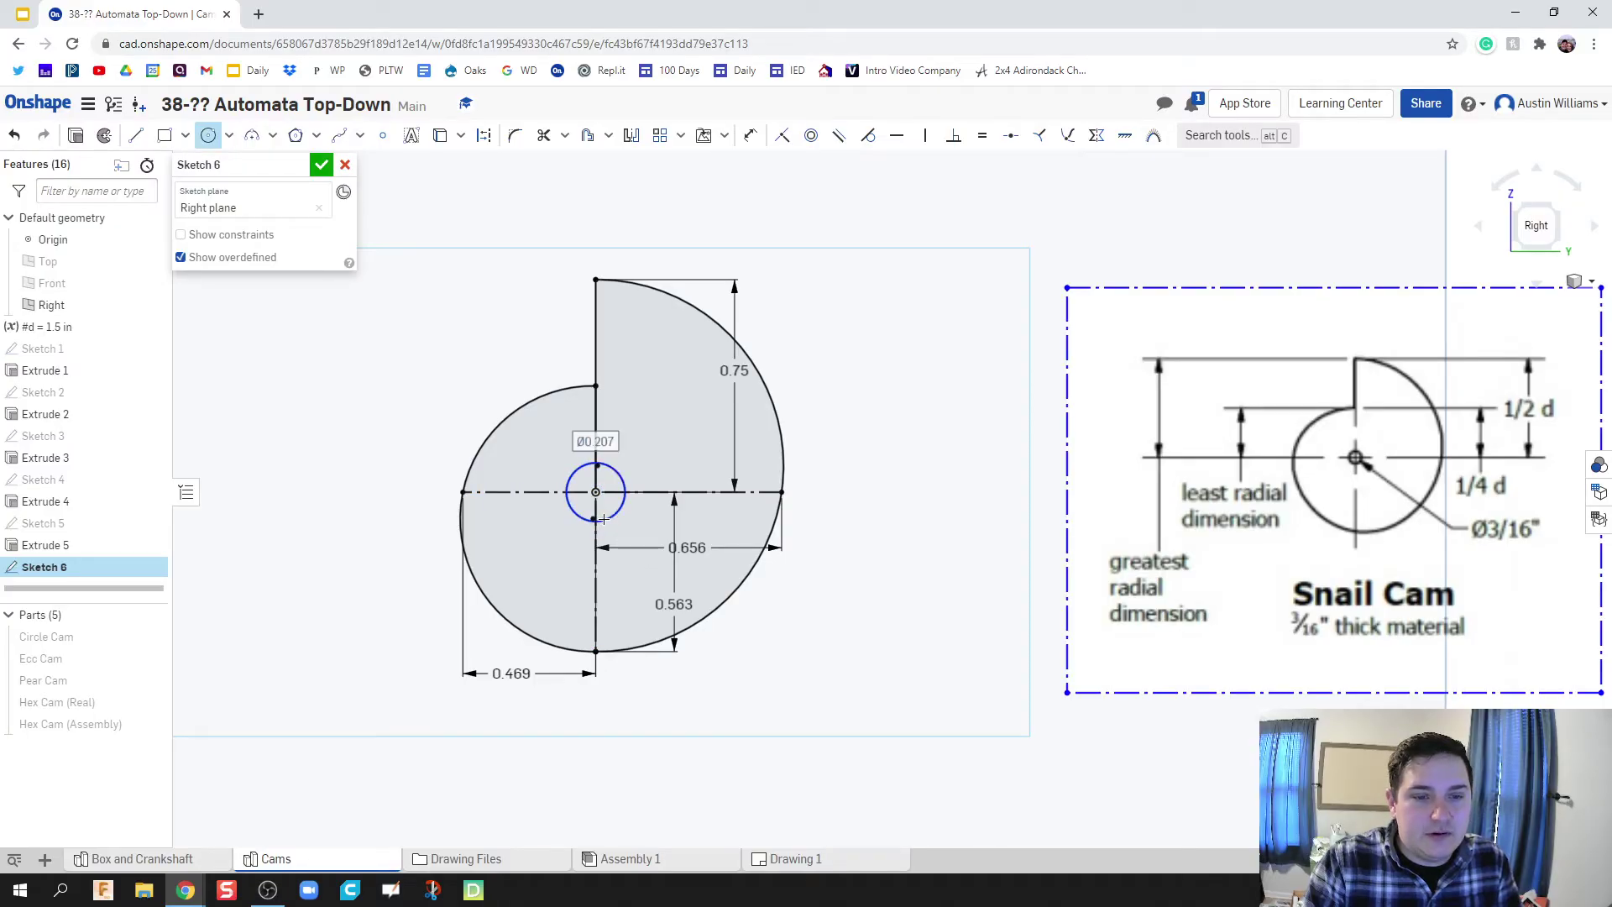
{"action": "left_click", "coordinate": [616, 512]}
{"action": "key", "text": "d"}
{"action": "left_click", "coordinate": [614, 473]}
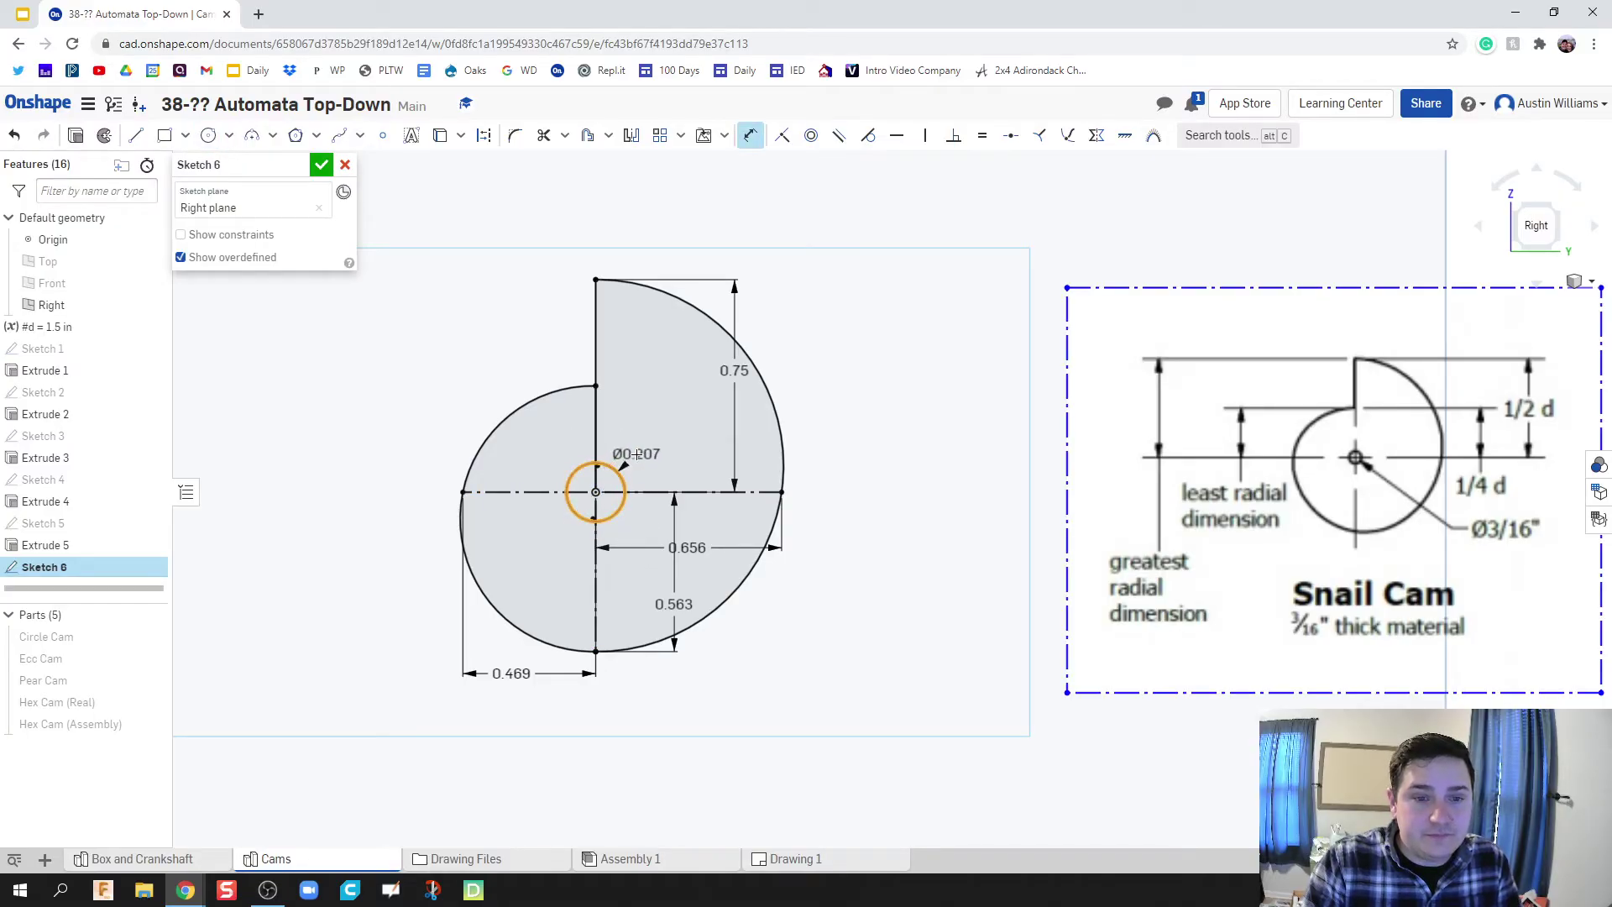
{"action": "type", "text": "3/16"}
{"action": "key", "text": "Return"}
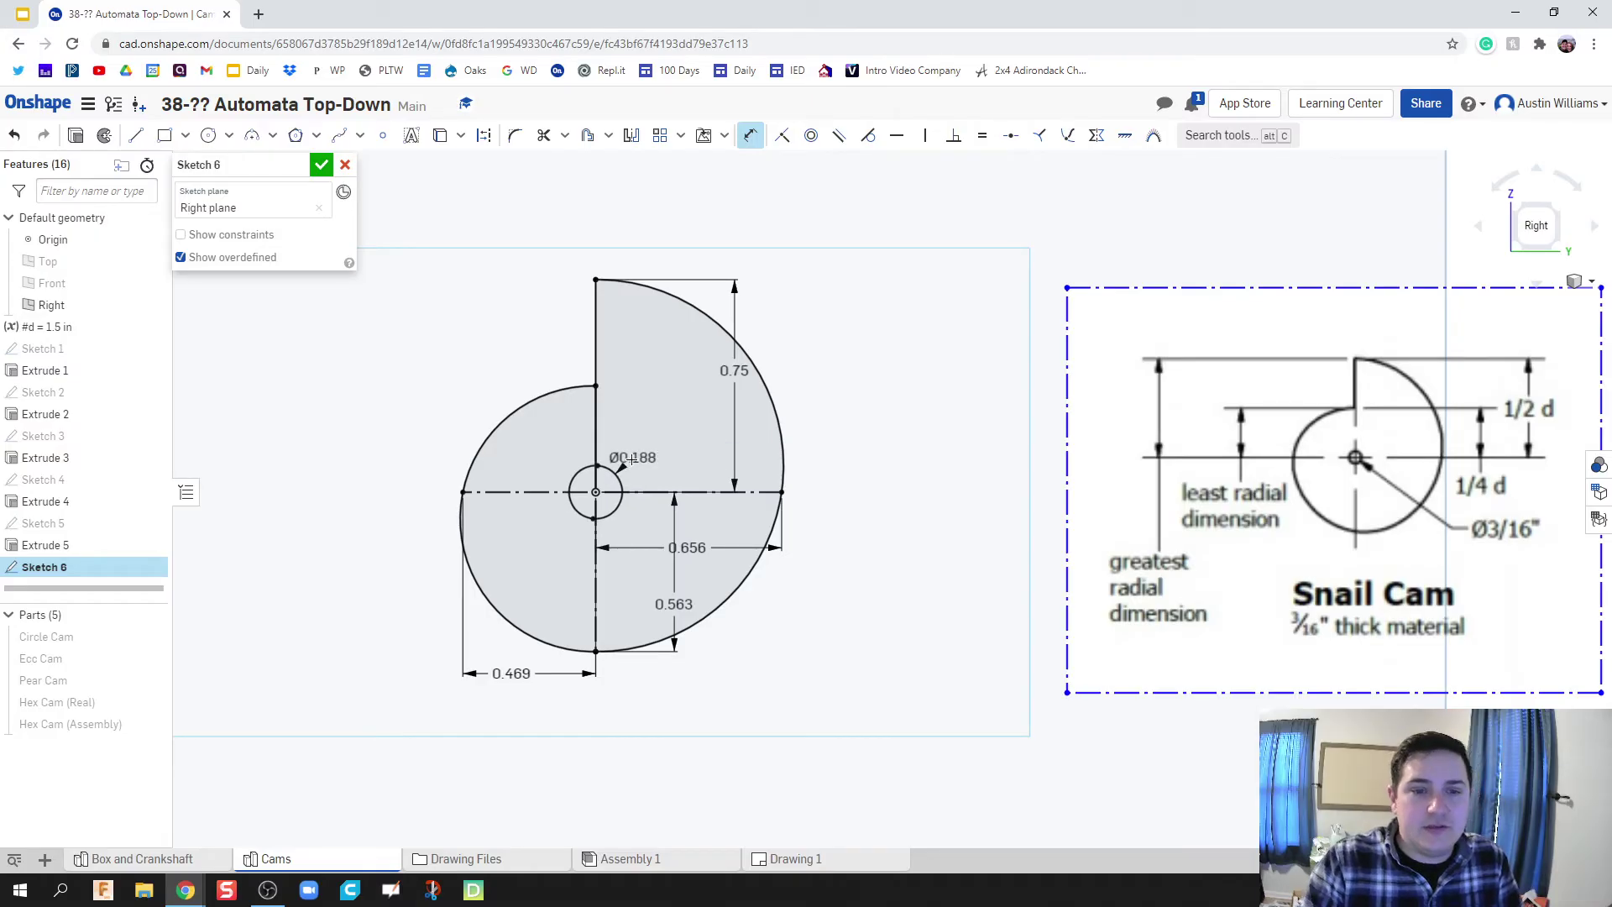
Close the sketch and extrude the cam face 3/16 in into Part 6
{"action": "left_click", "coordinate": [321, 164]}
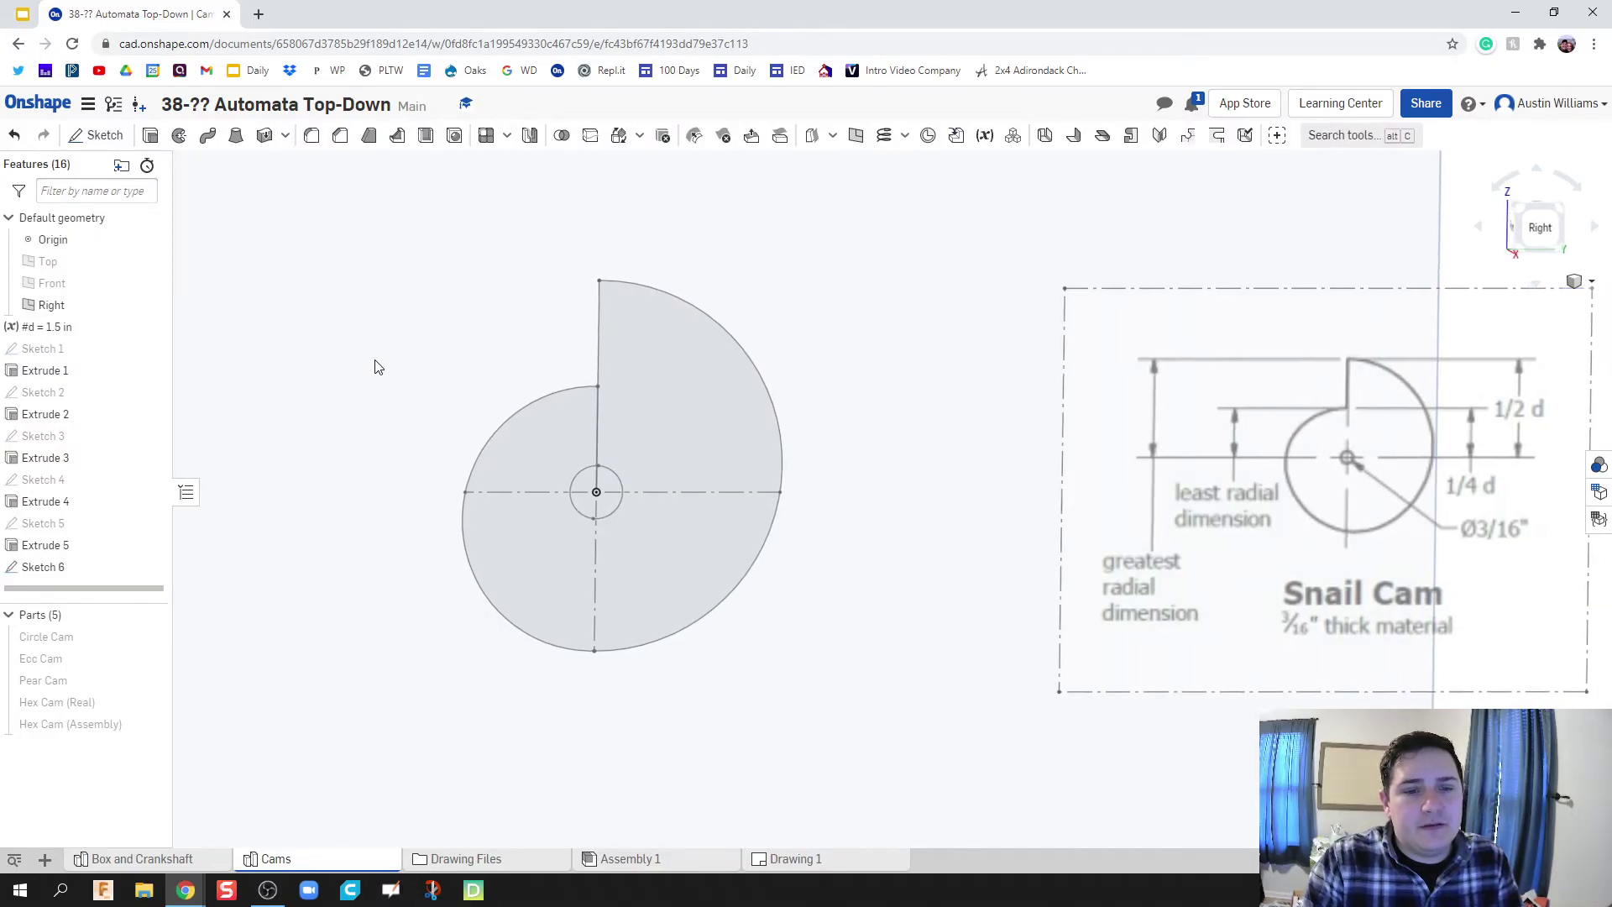
{"action": "key", "text": "shift+e"}
{"action": "left_click", "coordinate": [664, 419]}
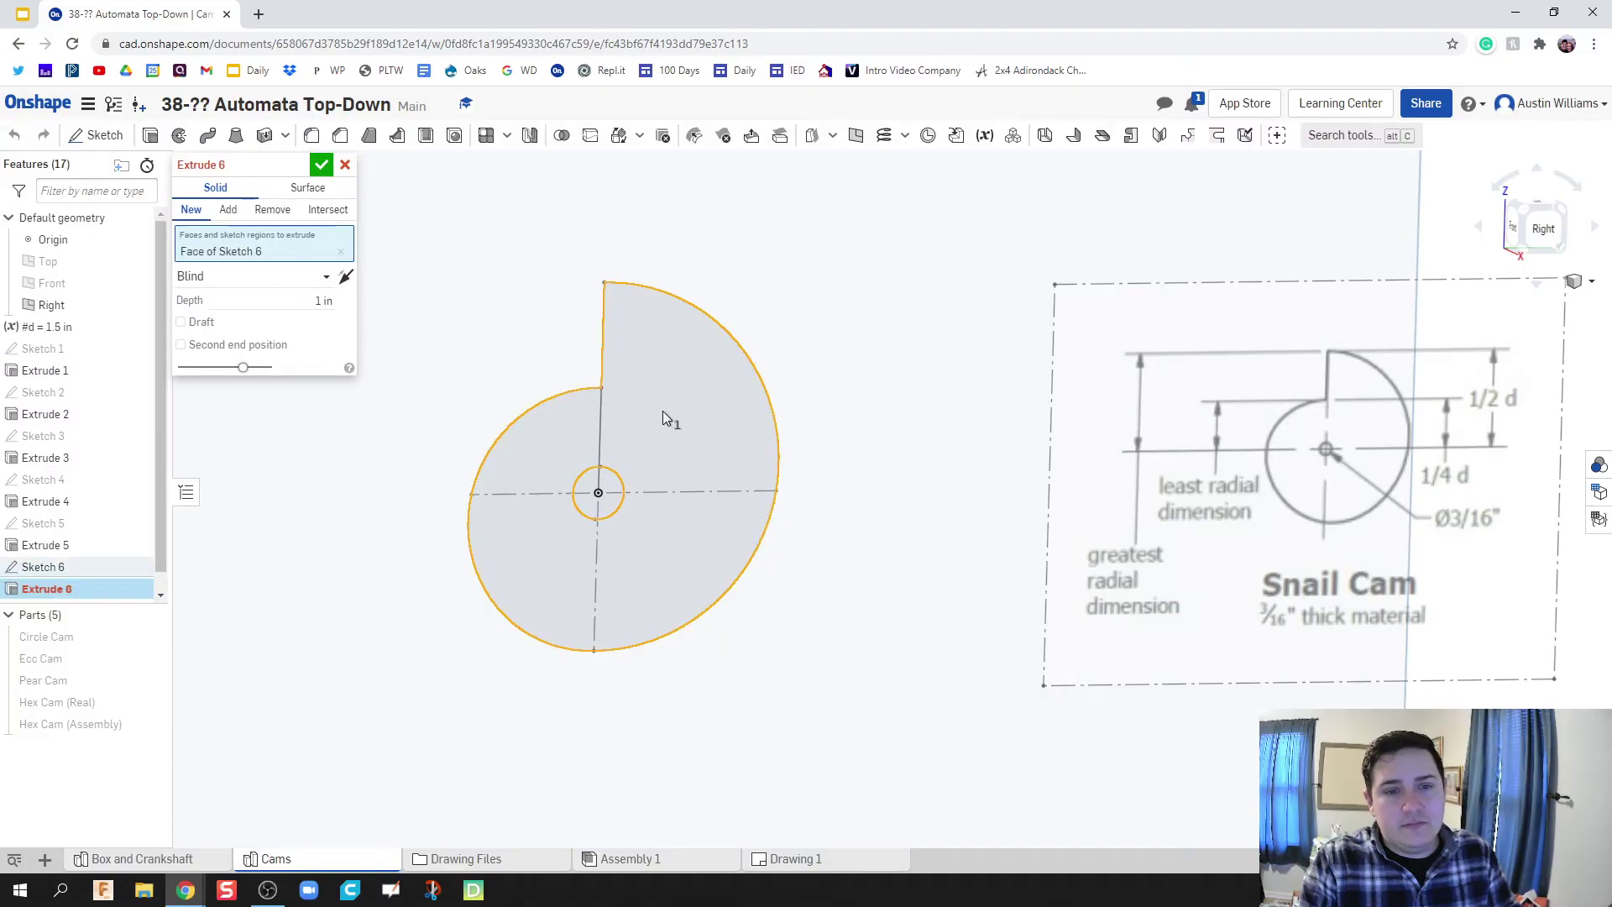
{"action": "left_click", "coordinate": [321, 299]}
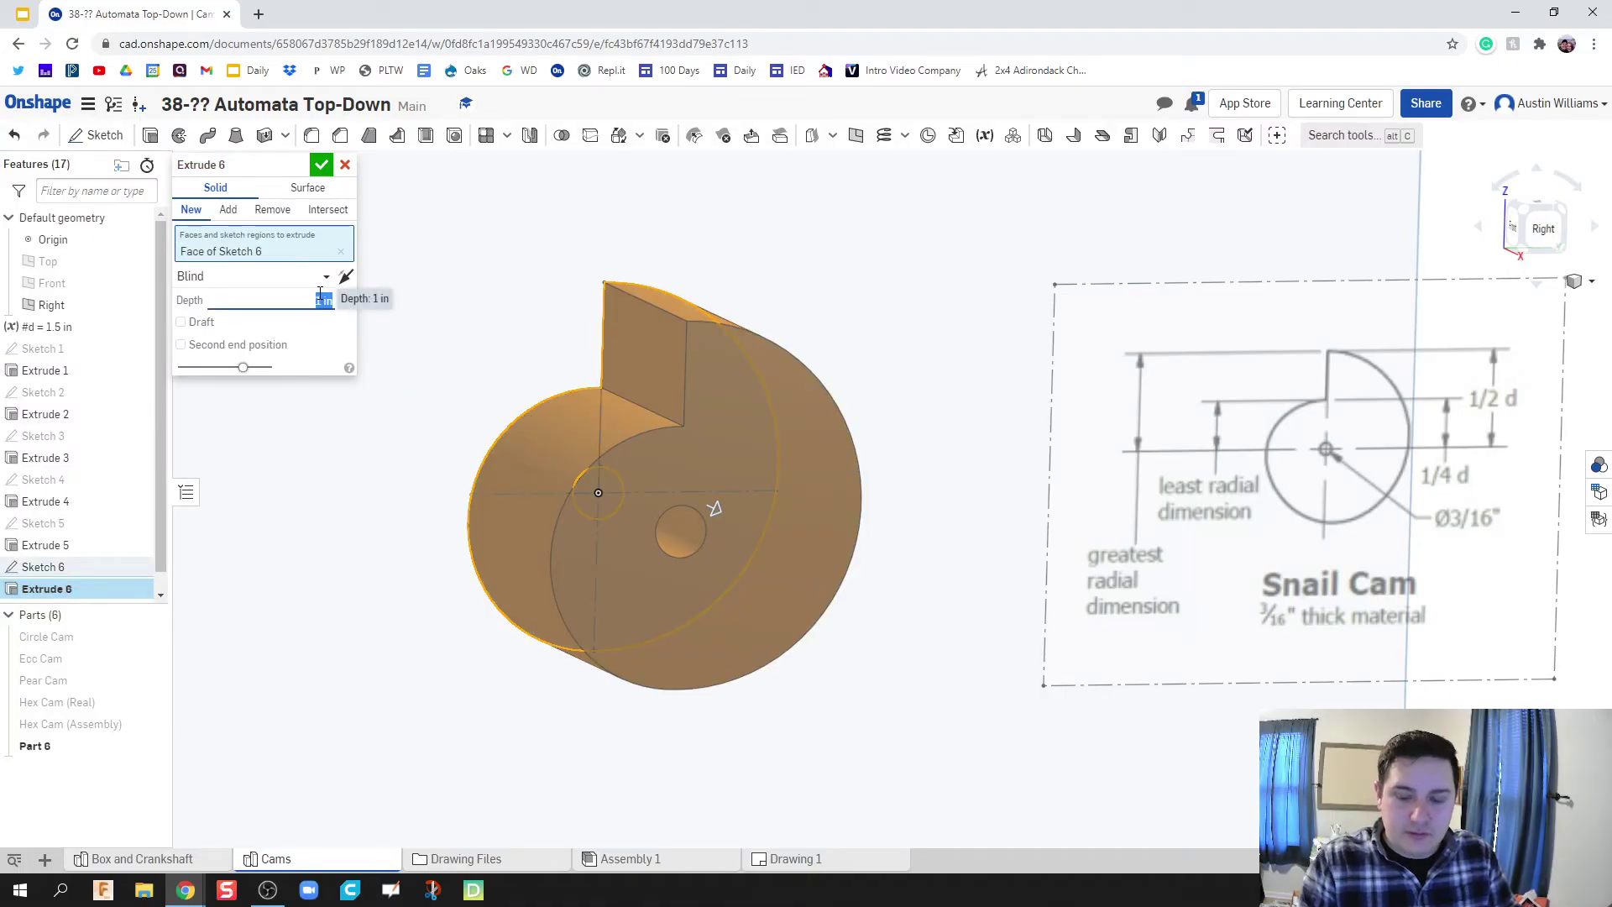
{"action": "type", "text": "3/16"}
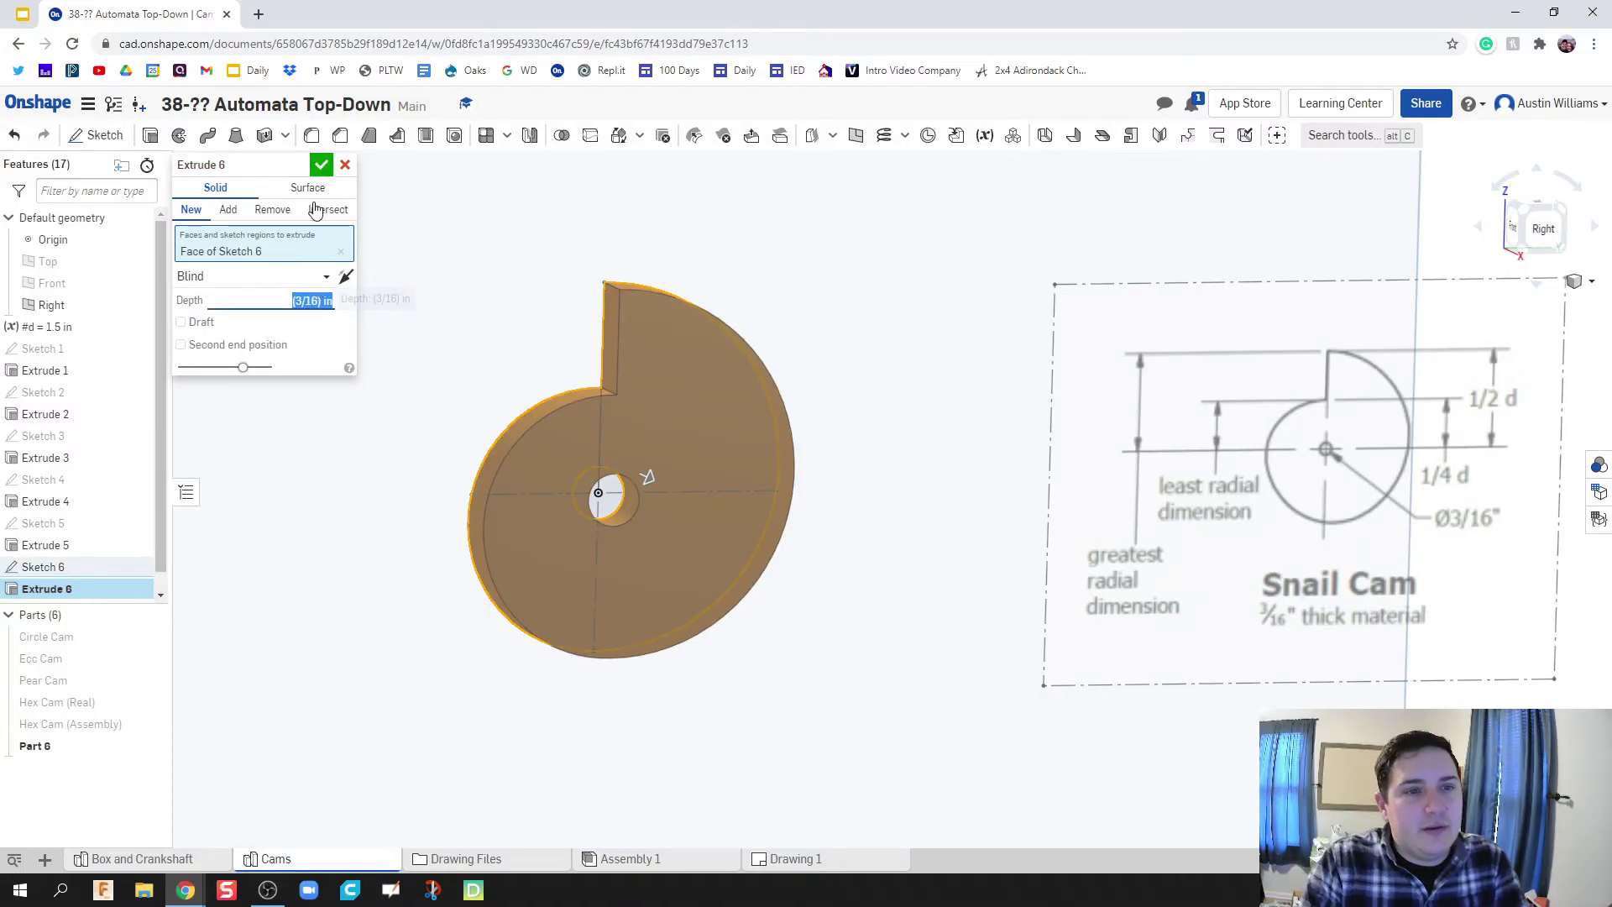
{"action": "left_click", "coordinate": [320, 165]}
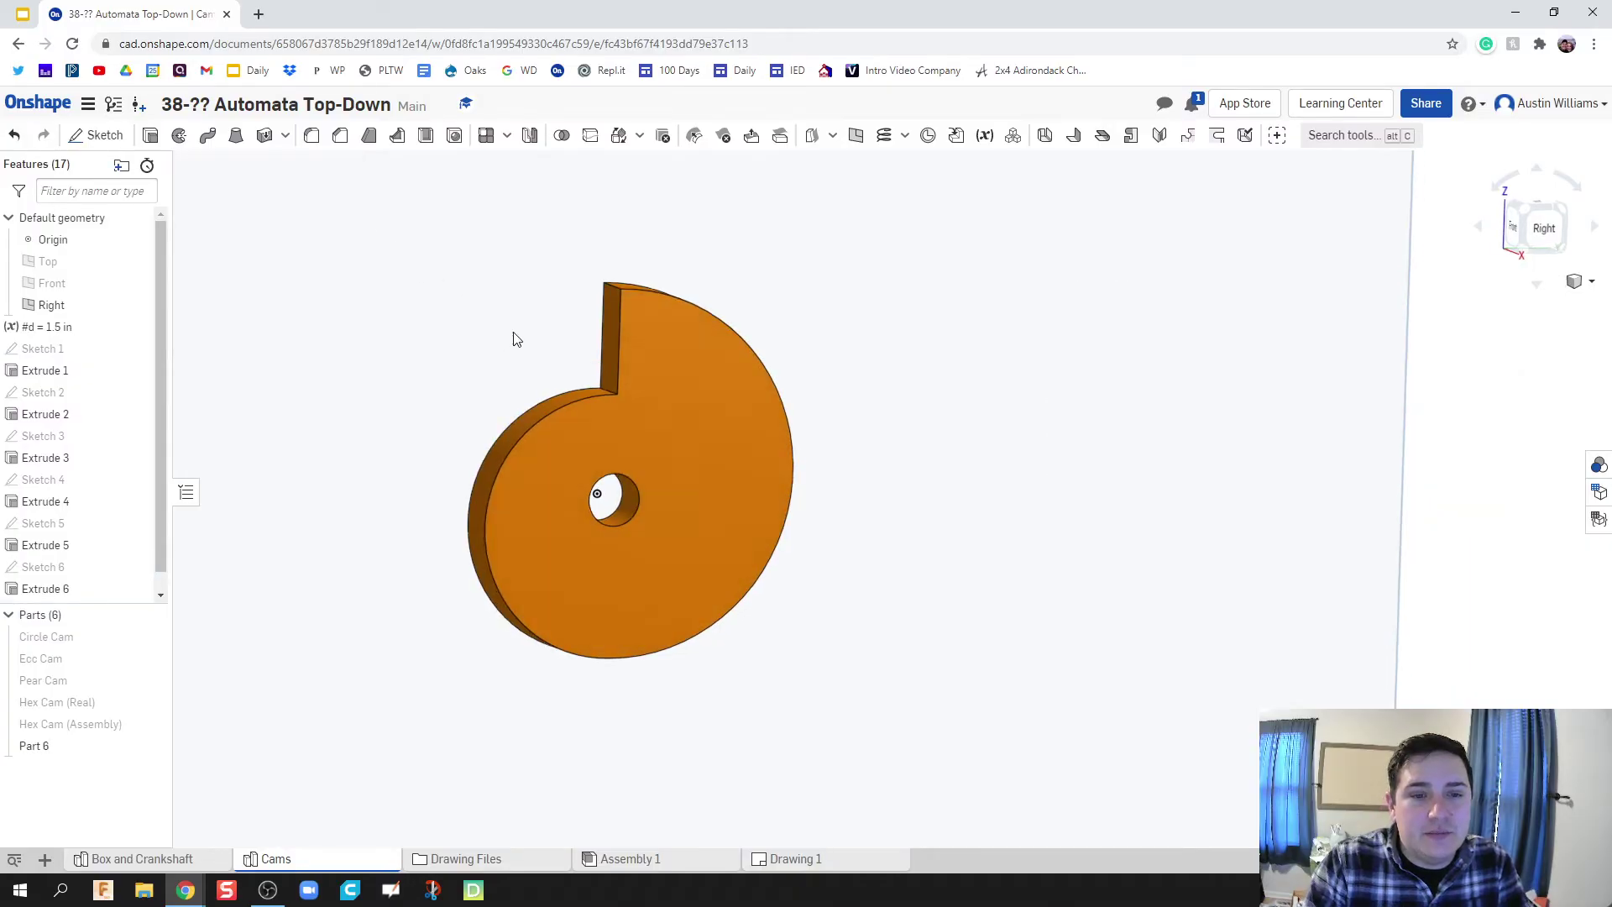
{"action": "right_click_drag", "start_coordinate": [514, 335], "coordinate": [539, 357]}
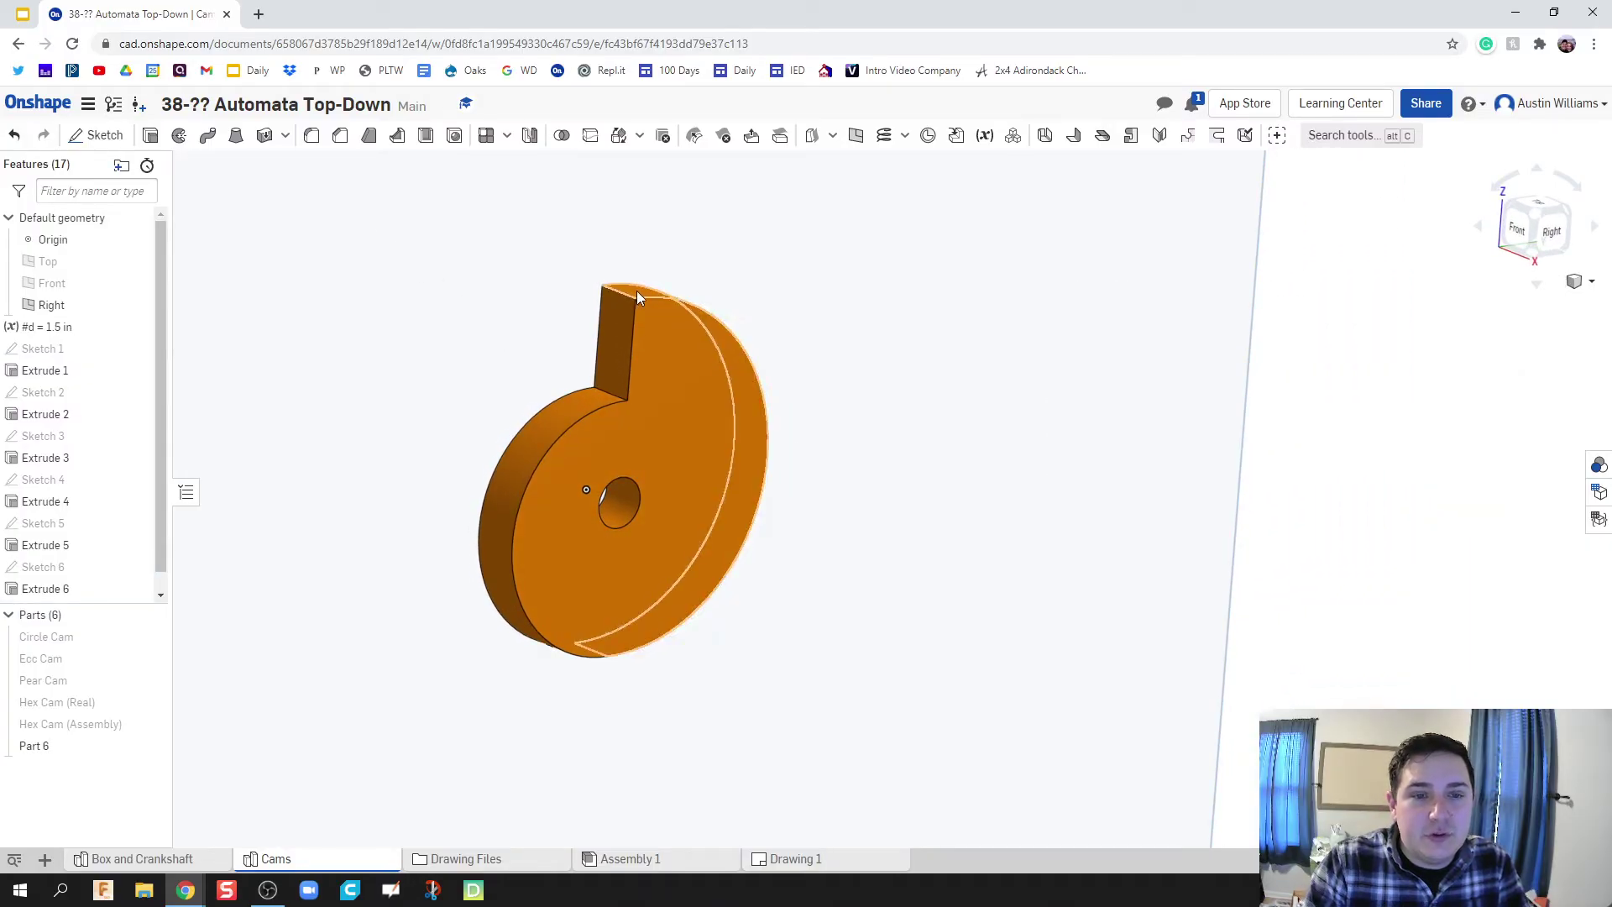
{"action": "left_click", "coordinate": [541, 362]}
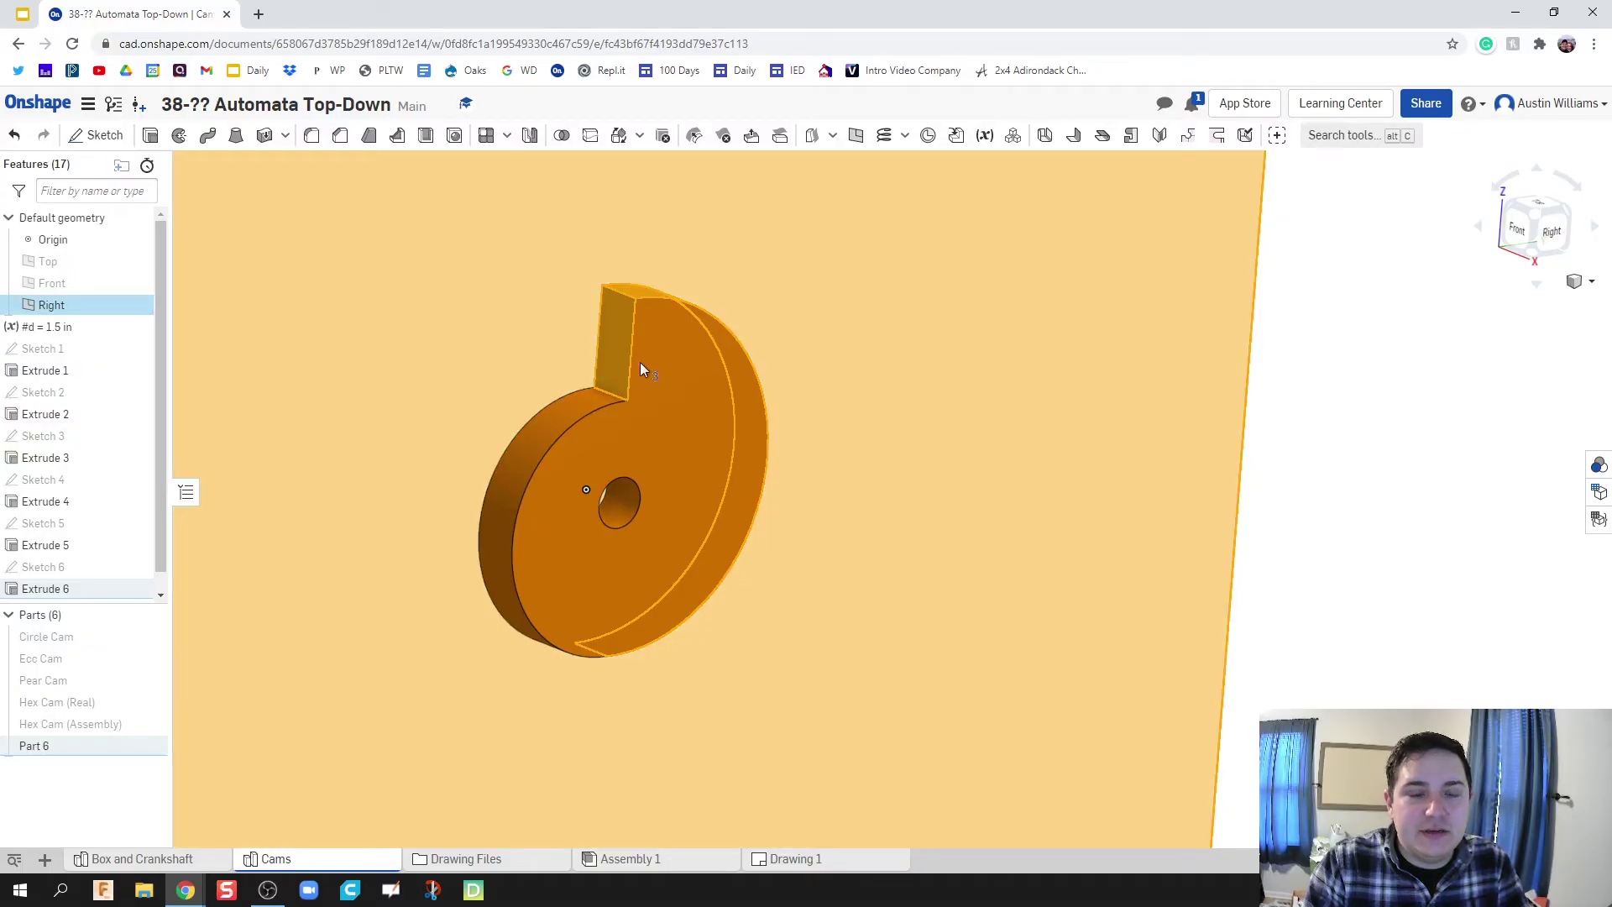
{"action": "left_click", "coordinate": [1461, 366]}
{"action": "right_click_drag", "start_coordinate": [1436, 367], "coordinate": [1411, 360]}
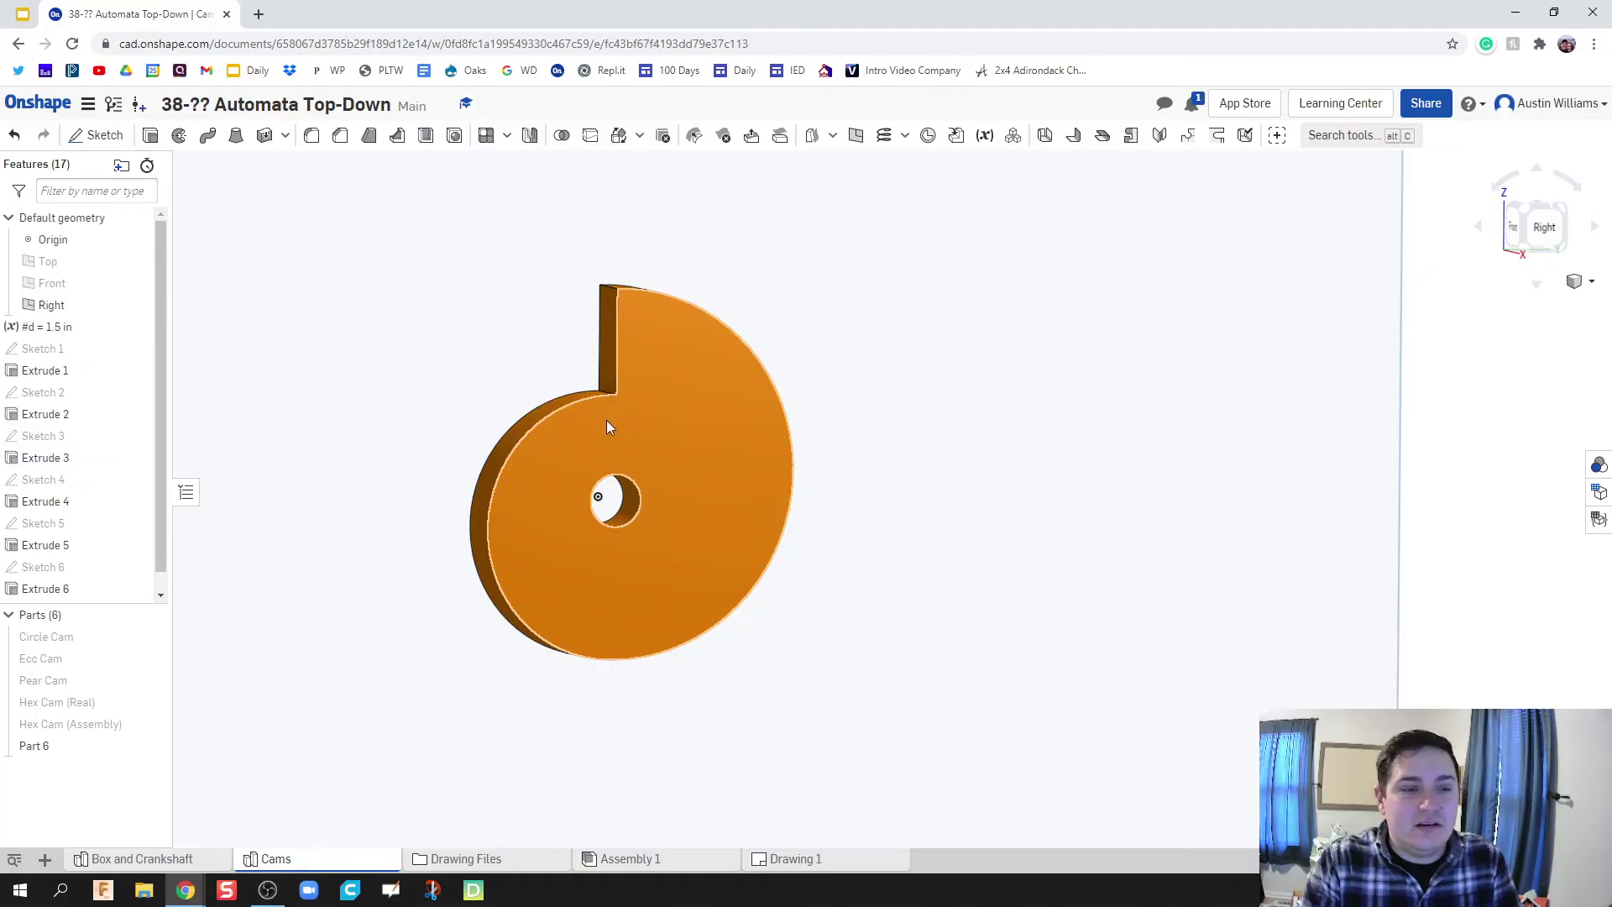
Rename Part 6 to 'Snail (Real)'
{"action": "right_click", "coordinate": [74, 746]}
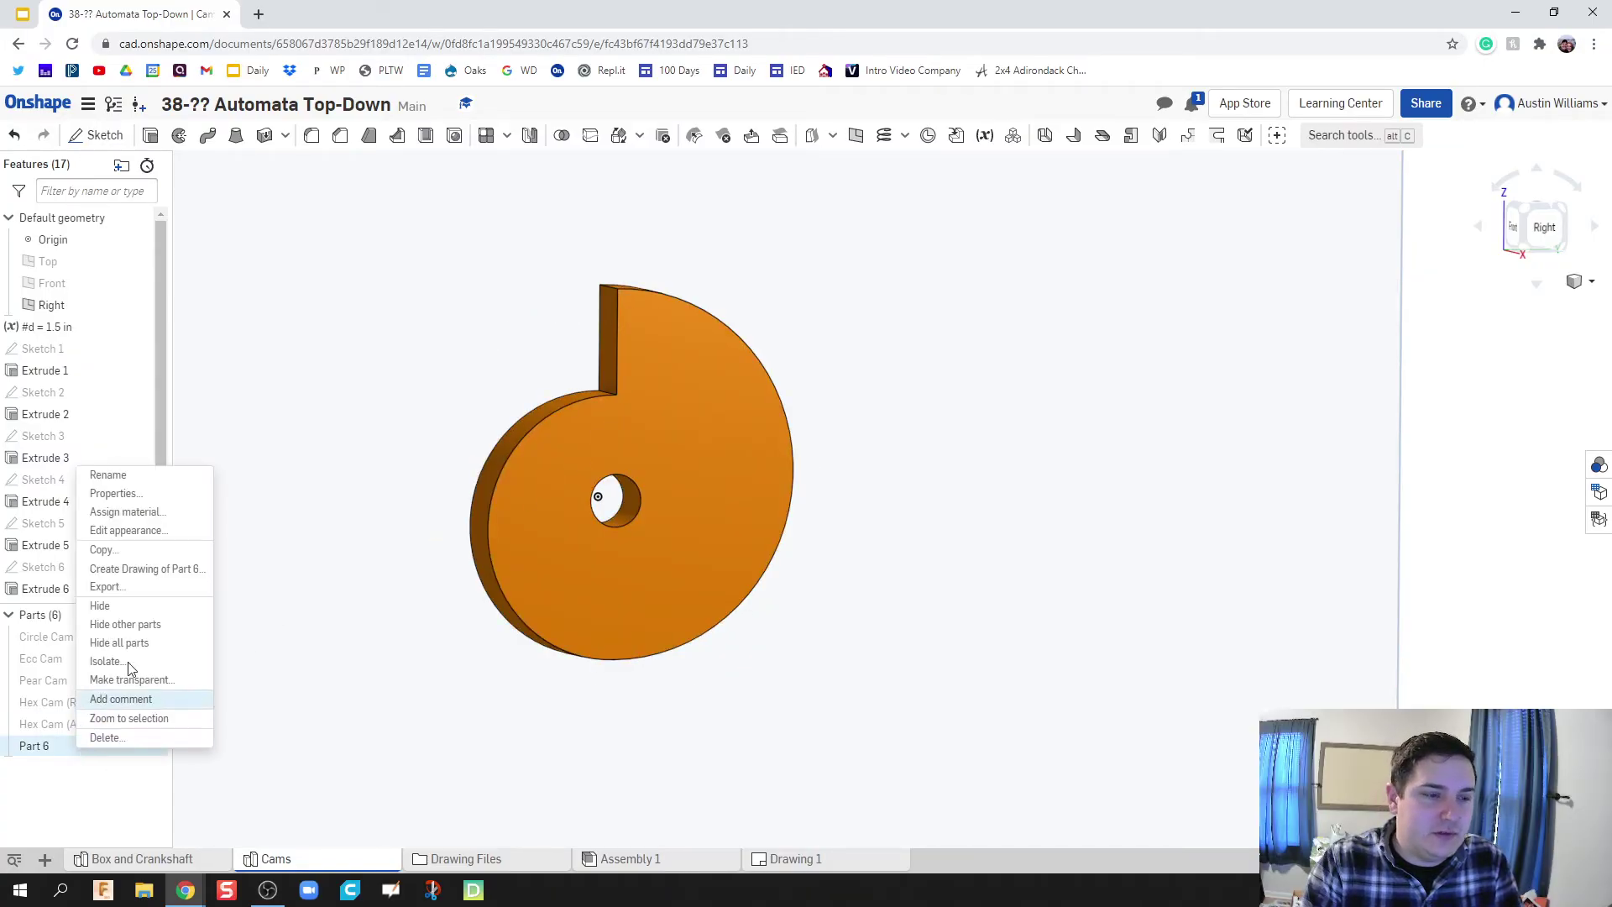
{"action": "left_click", "coordinate": [165, 477]}
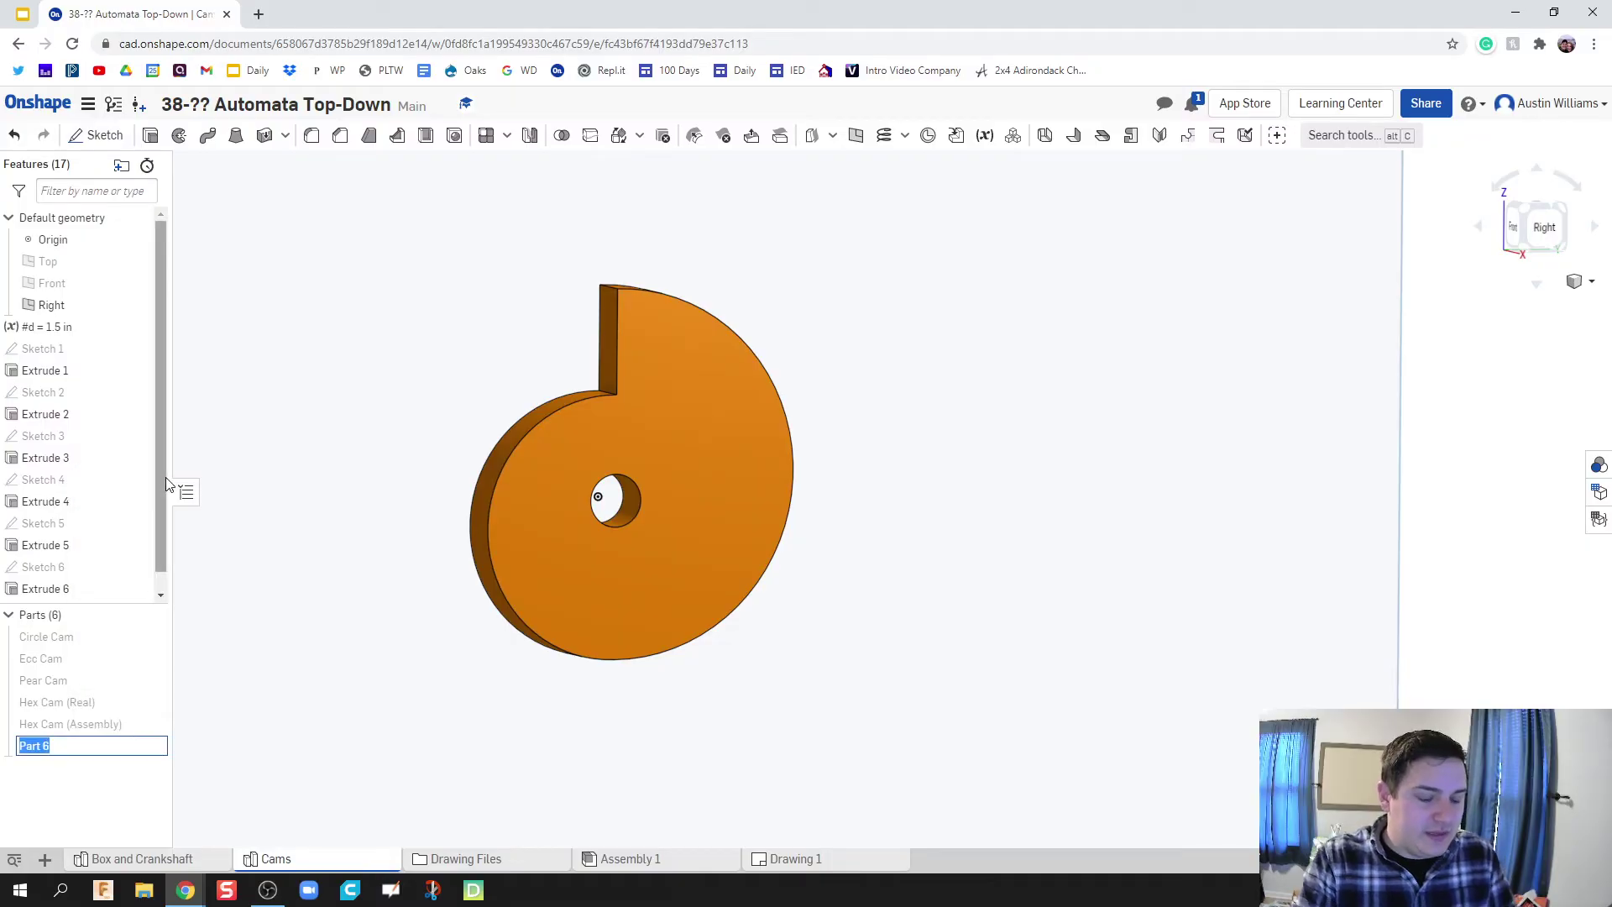
{"action": "type", "text": "Snail ("}
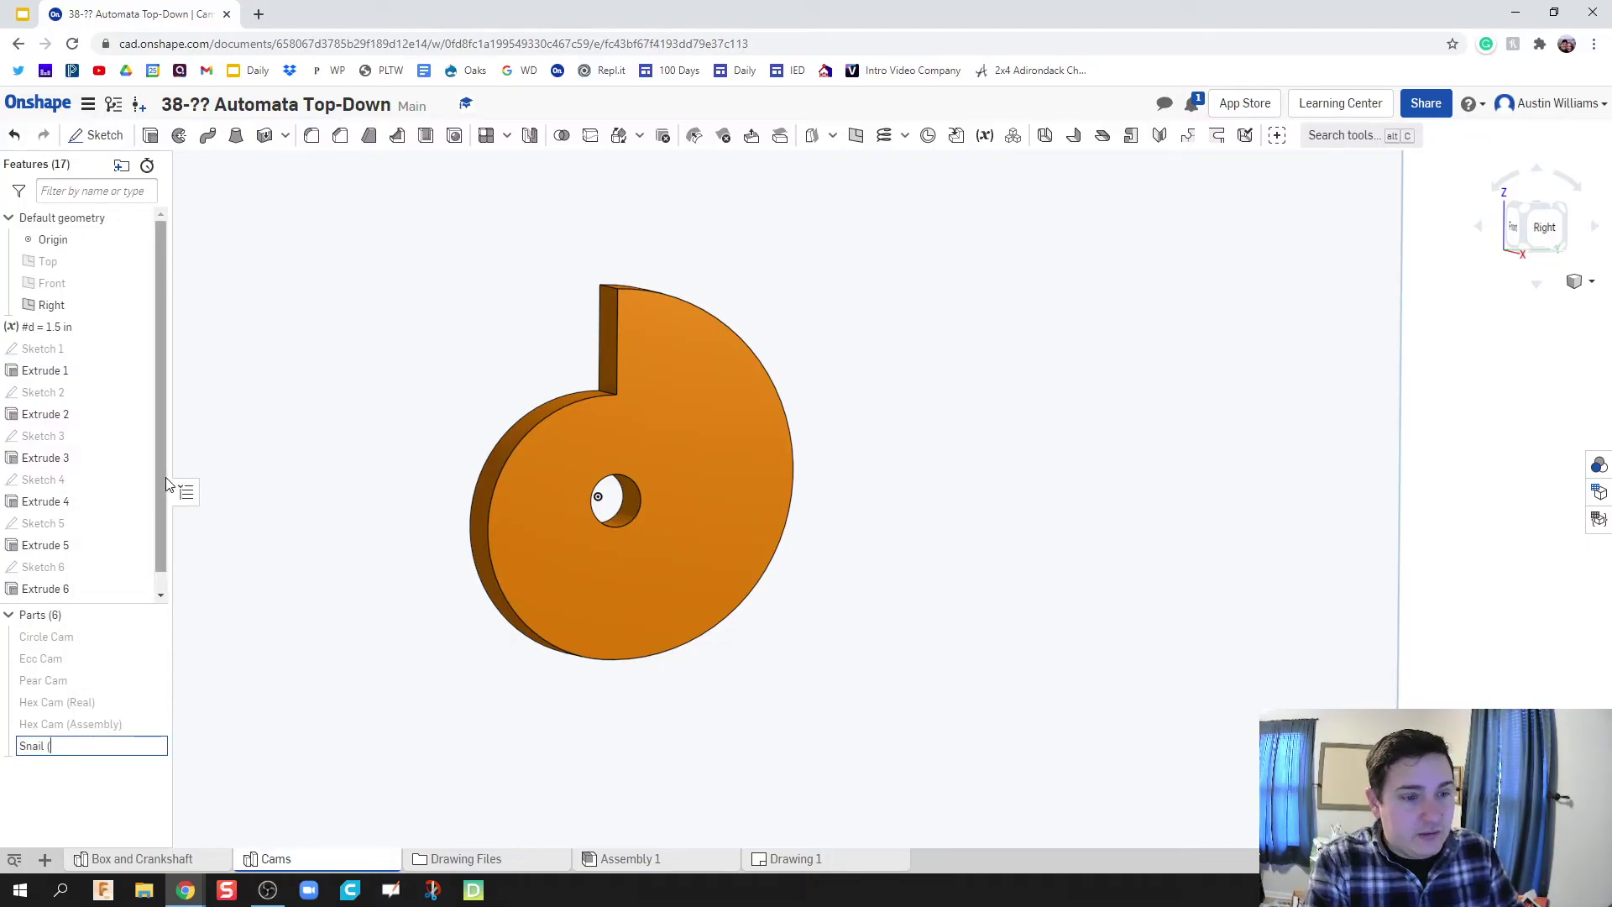
{"action": "type", "text": "Real)"}
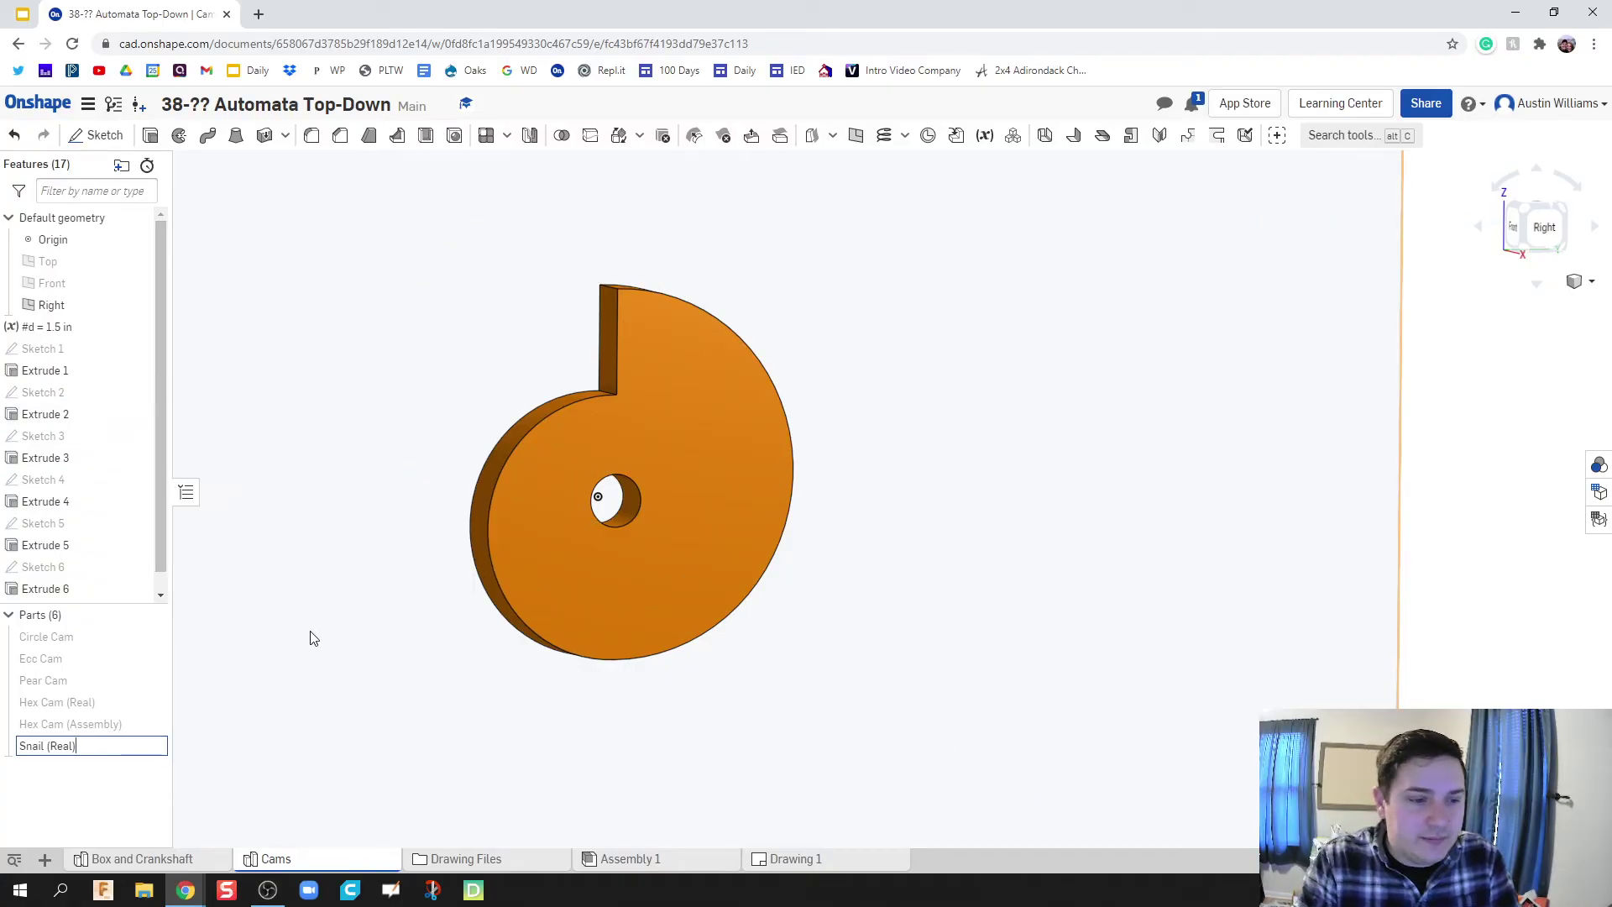
{"action": "key", "text": "Return"}
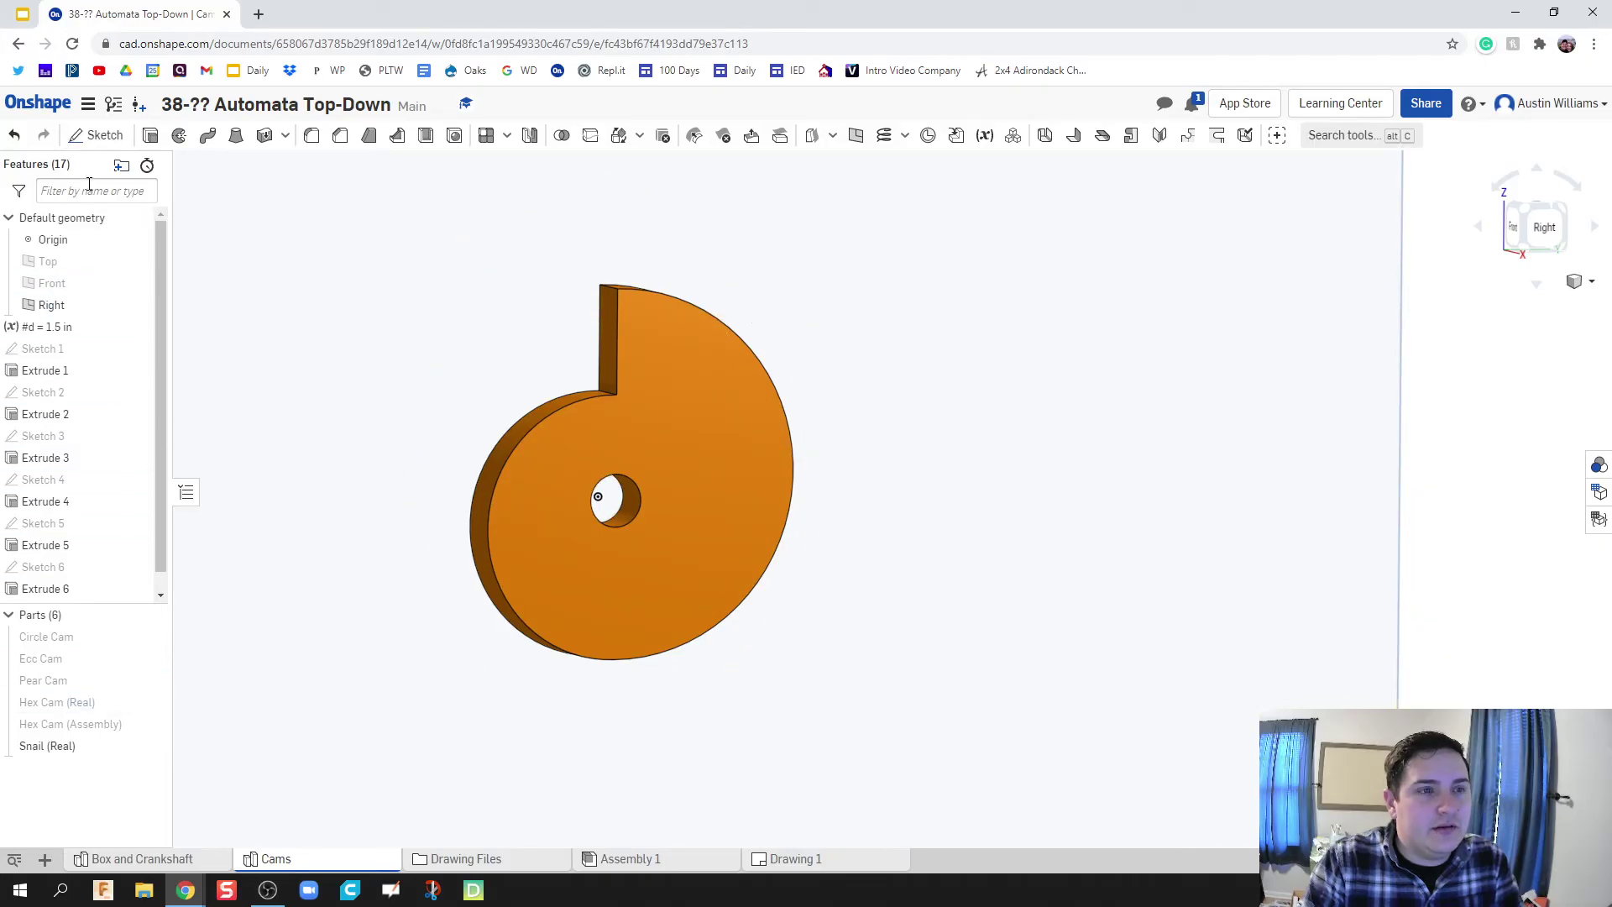
Start Sketch 7 on the cam's front face and view it normal to the sketch plane
{"action": "left_click", "coordinate": [661, 431]}
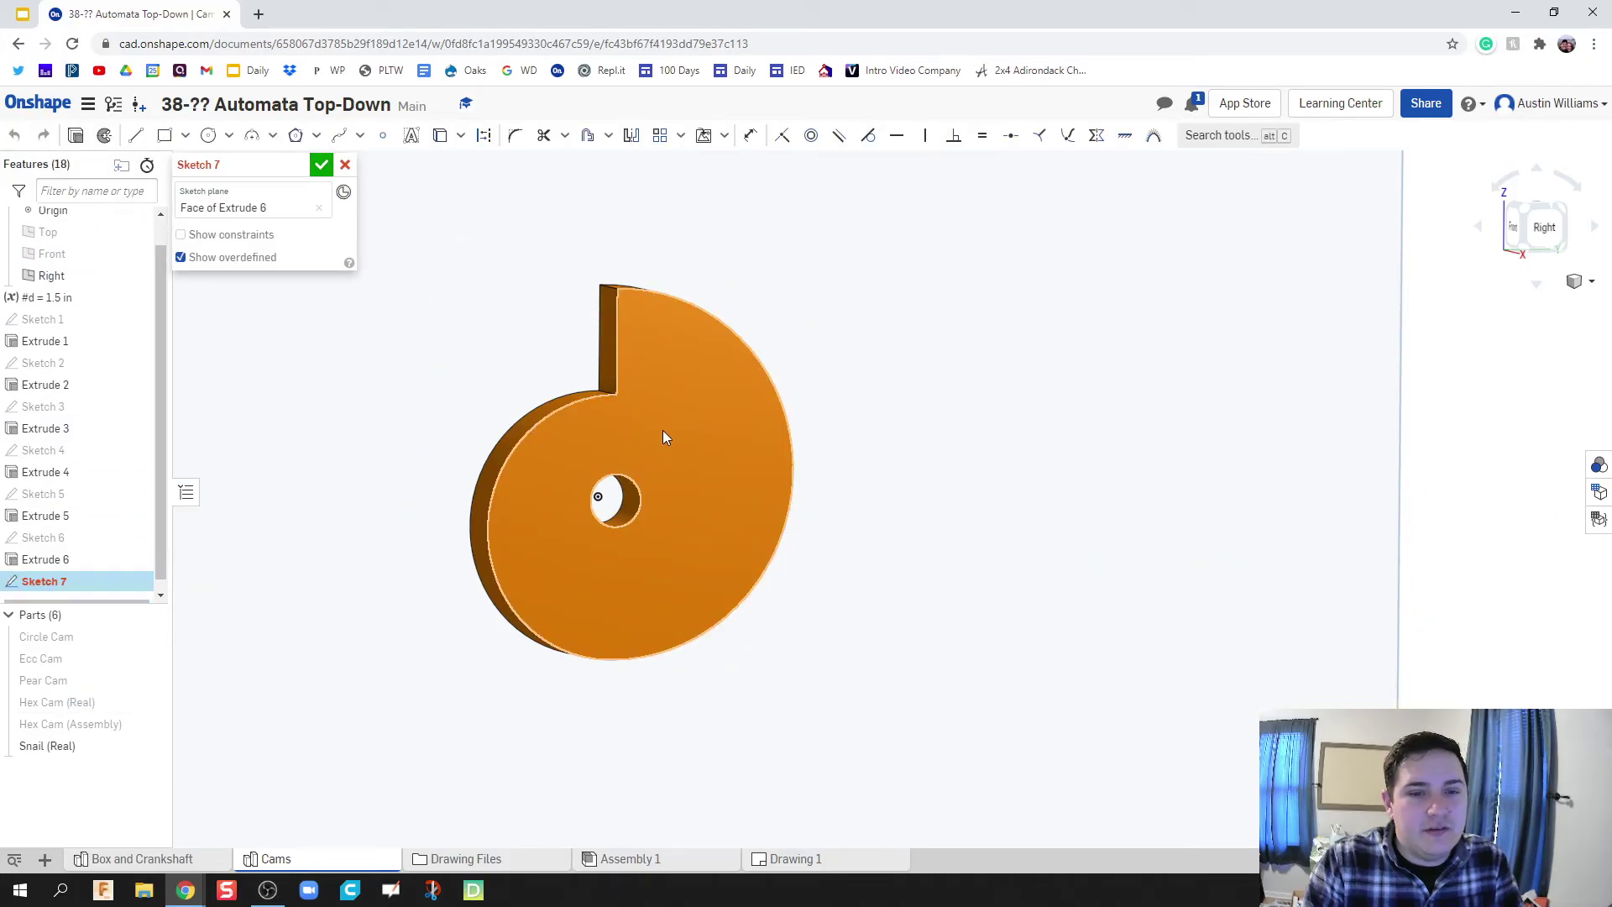
{"action": "right_click", "coordinate": [663, 429]}
{"action": "left_click", "coordinate": [730, 687]}
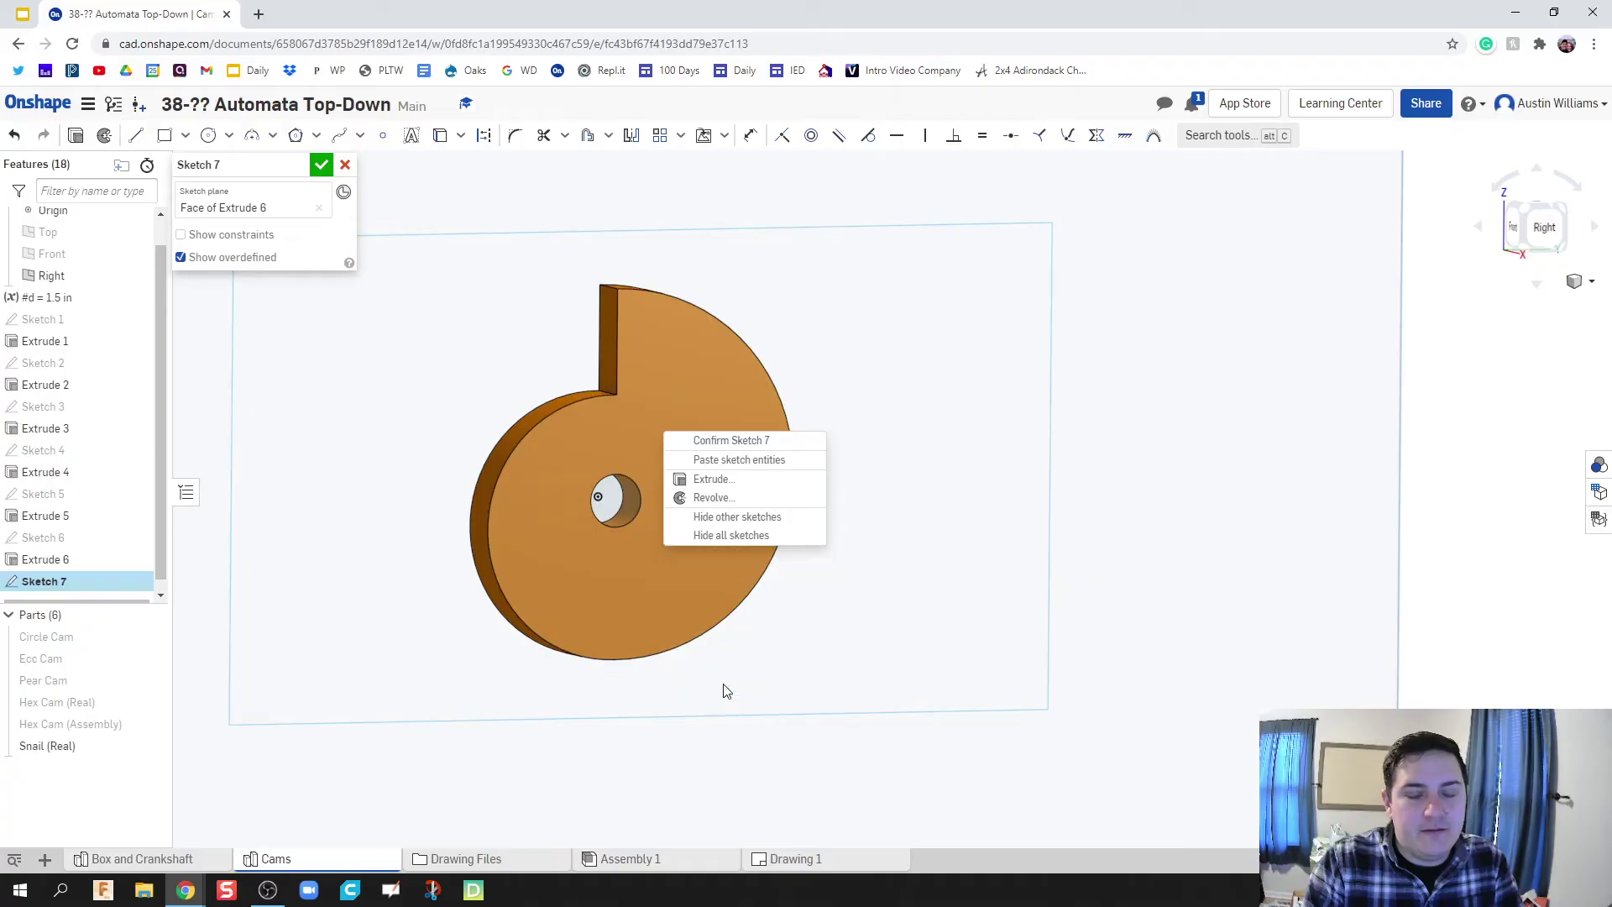
{"action": "scroll", "coordinate": [958, 521], "scroll_direction": "up", "scroll_amount": 1}
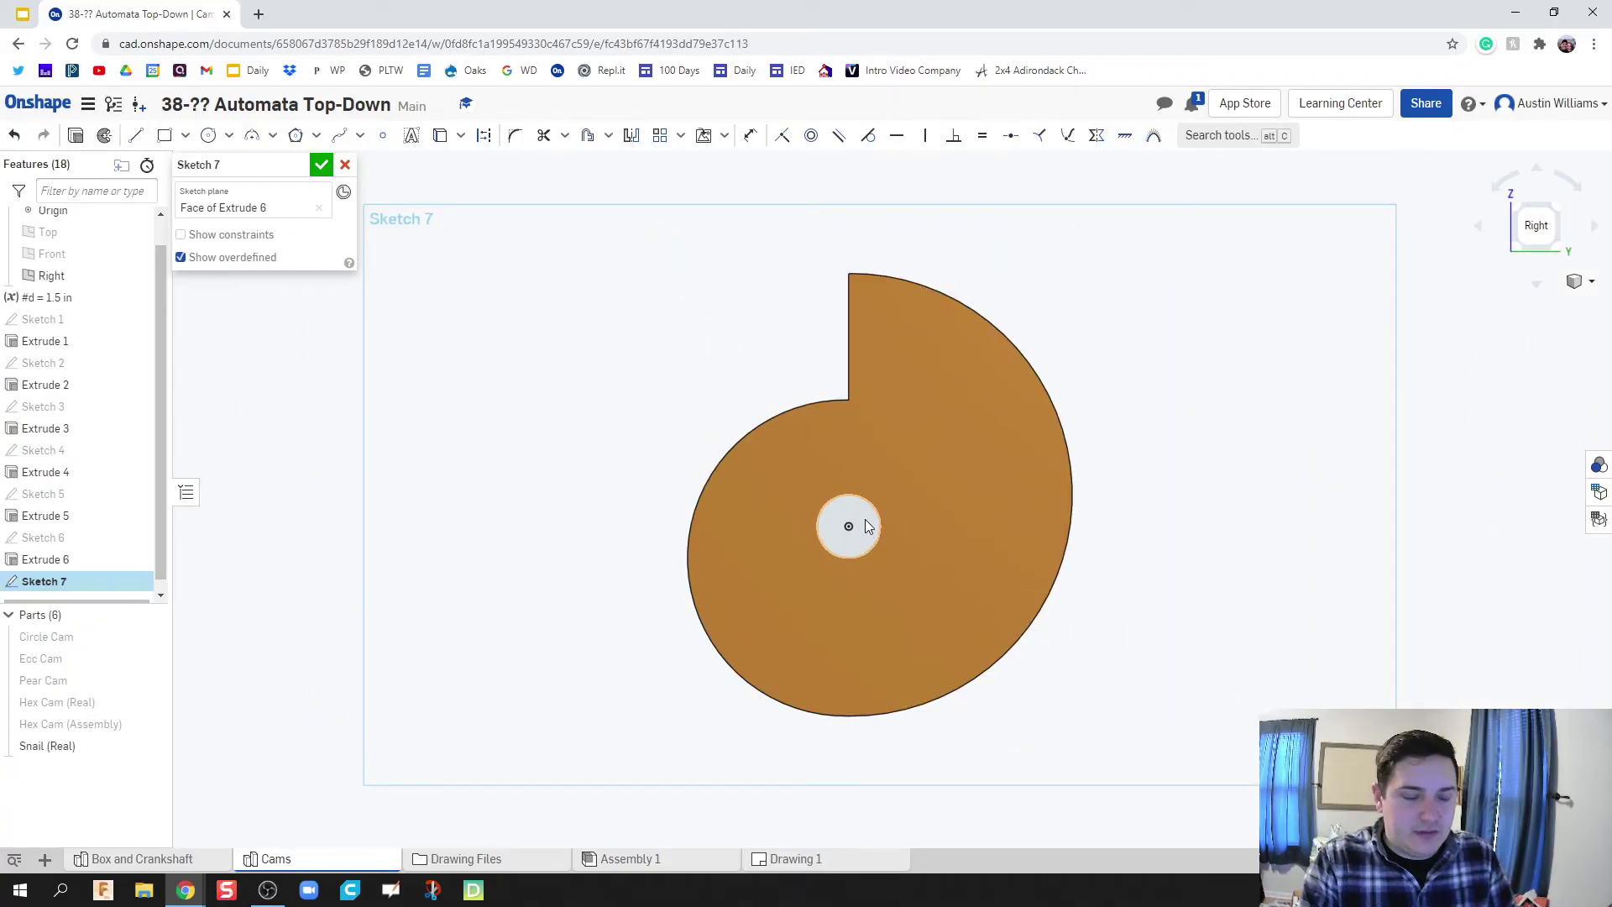
Trace a spline around the cam outline, closing back at the top corner
{"action": "left_click", "coordinate": [337, 134]}
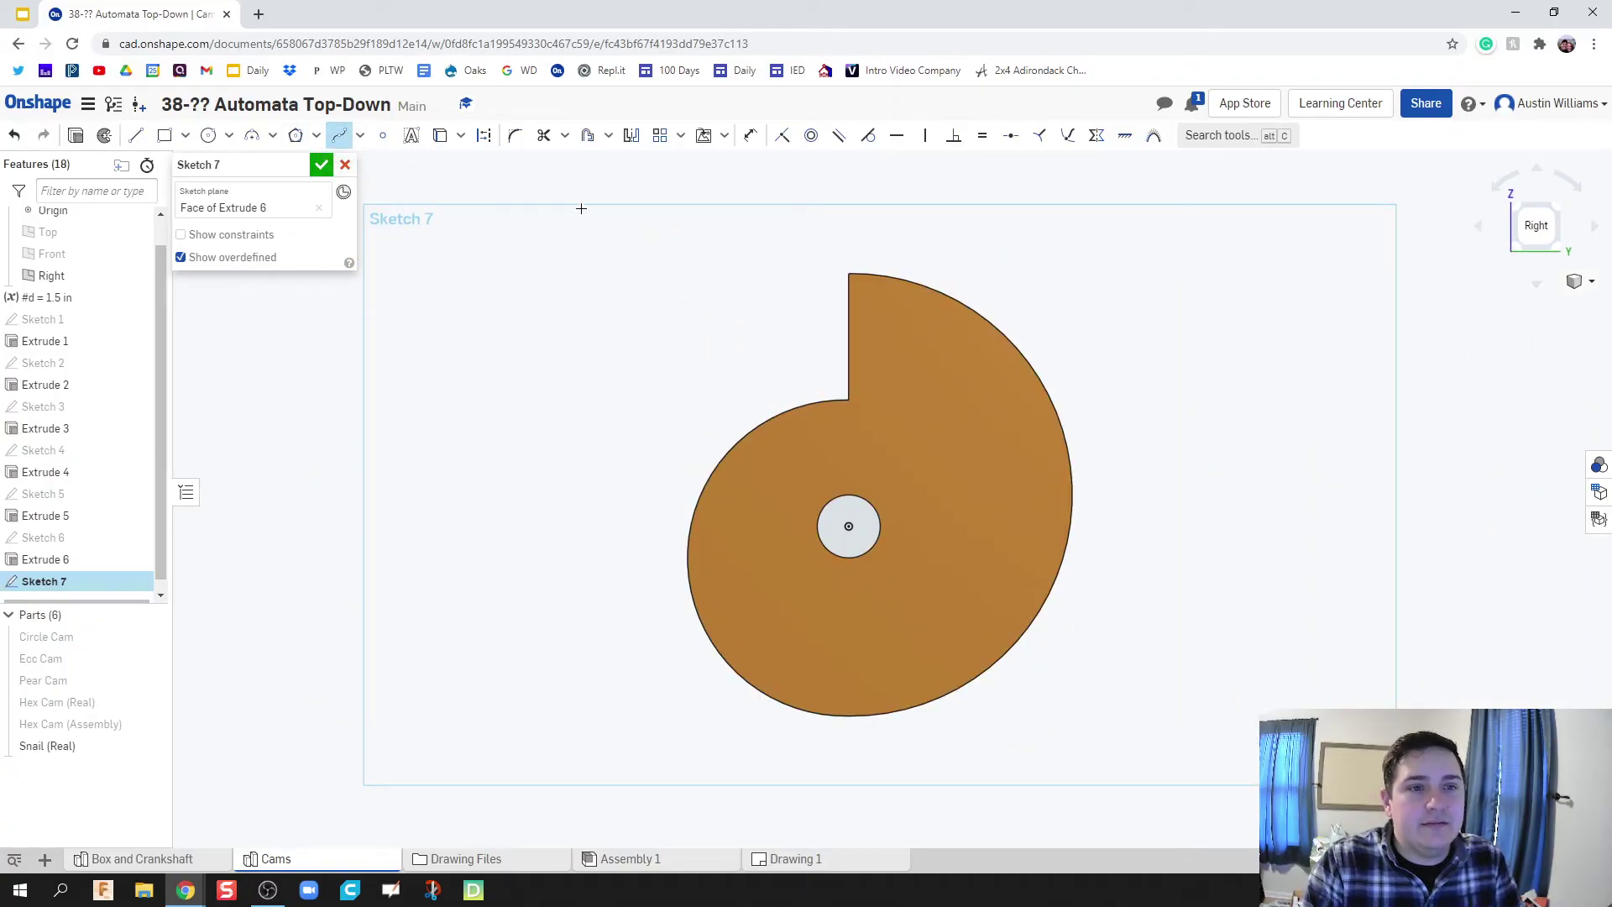
{"action": "left_click", "coordinate": [849, 272]}
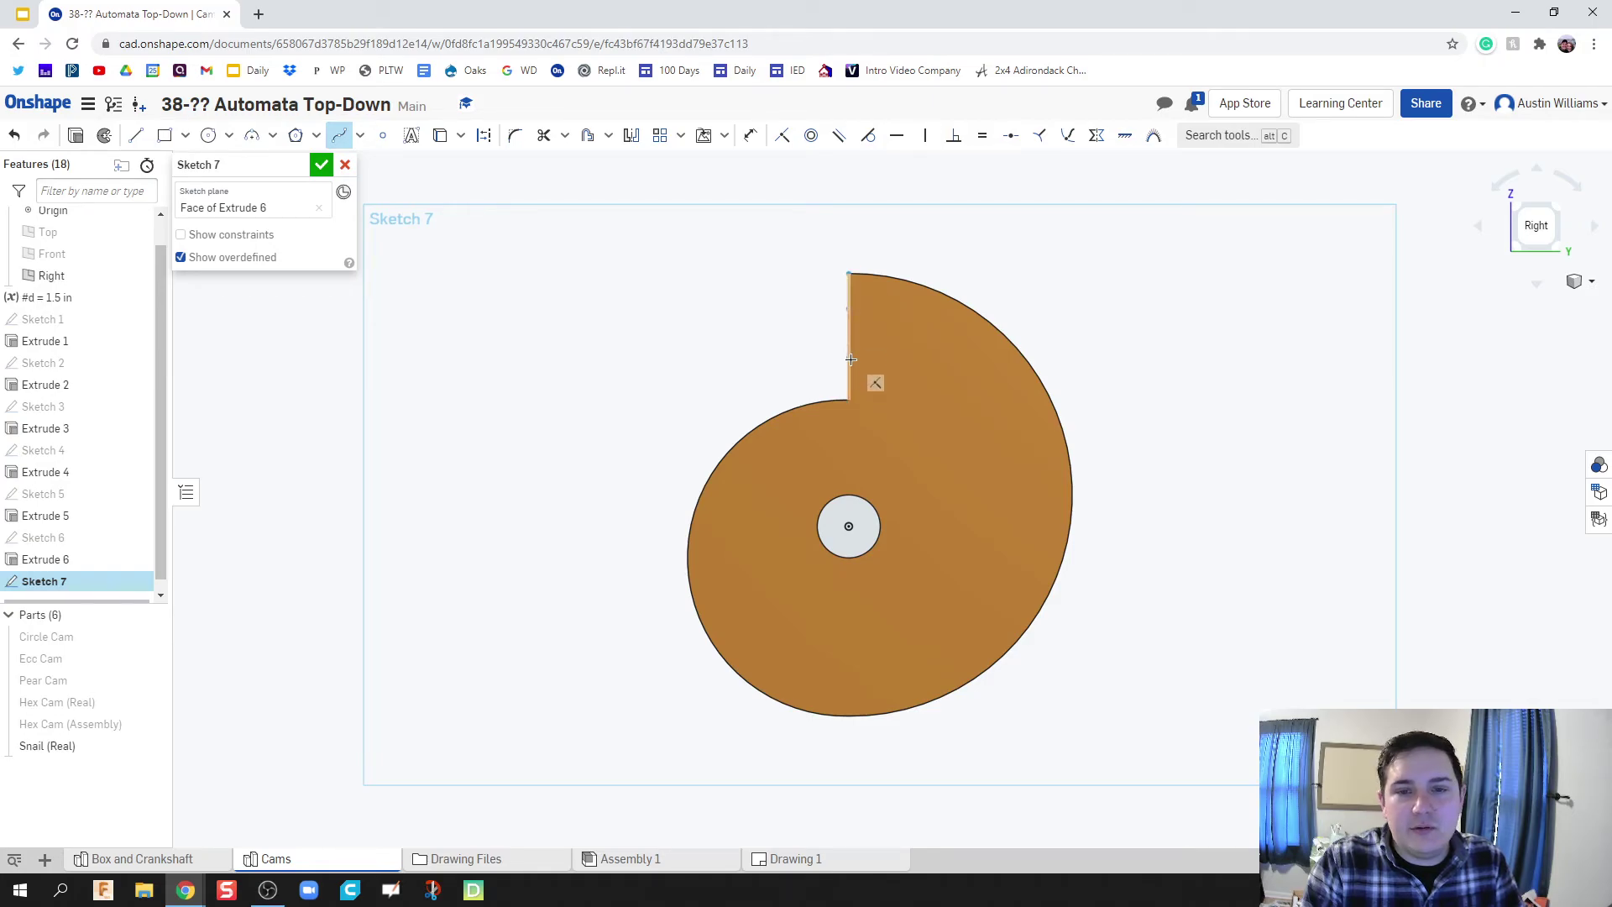
{"action": "left_click", "coordinate": [849, 401]}
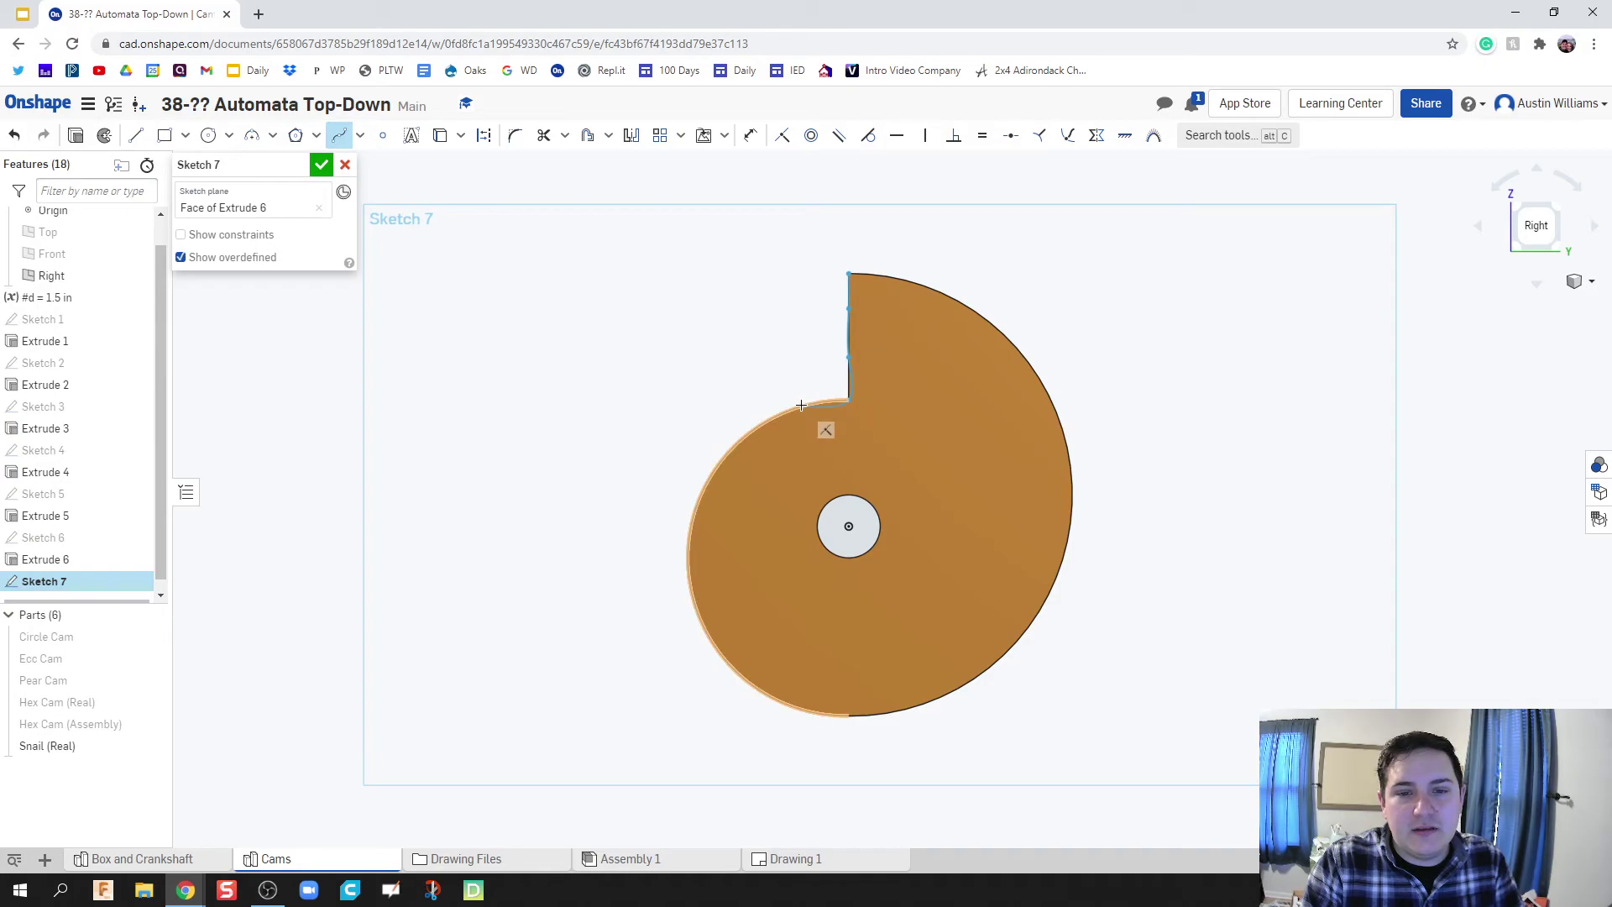
{"action": "left_click", "coordinate": [737, 443]}
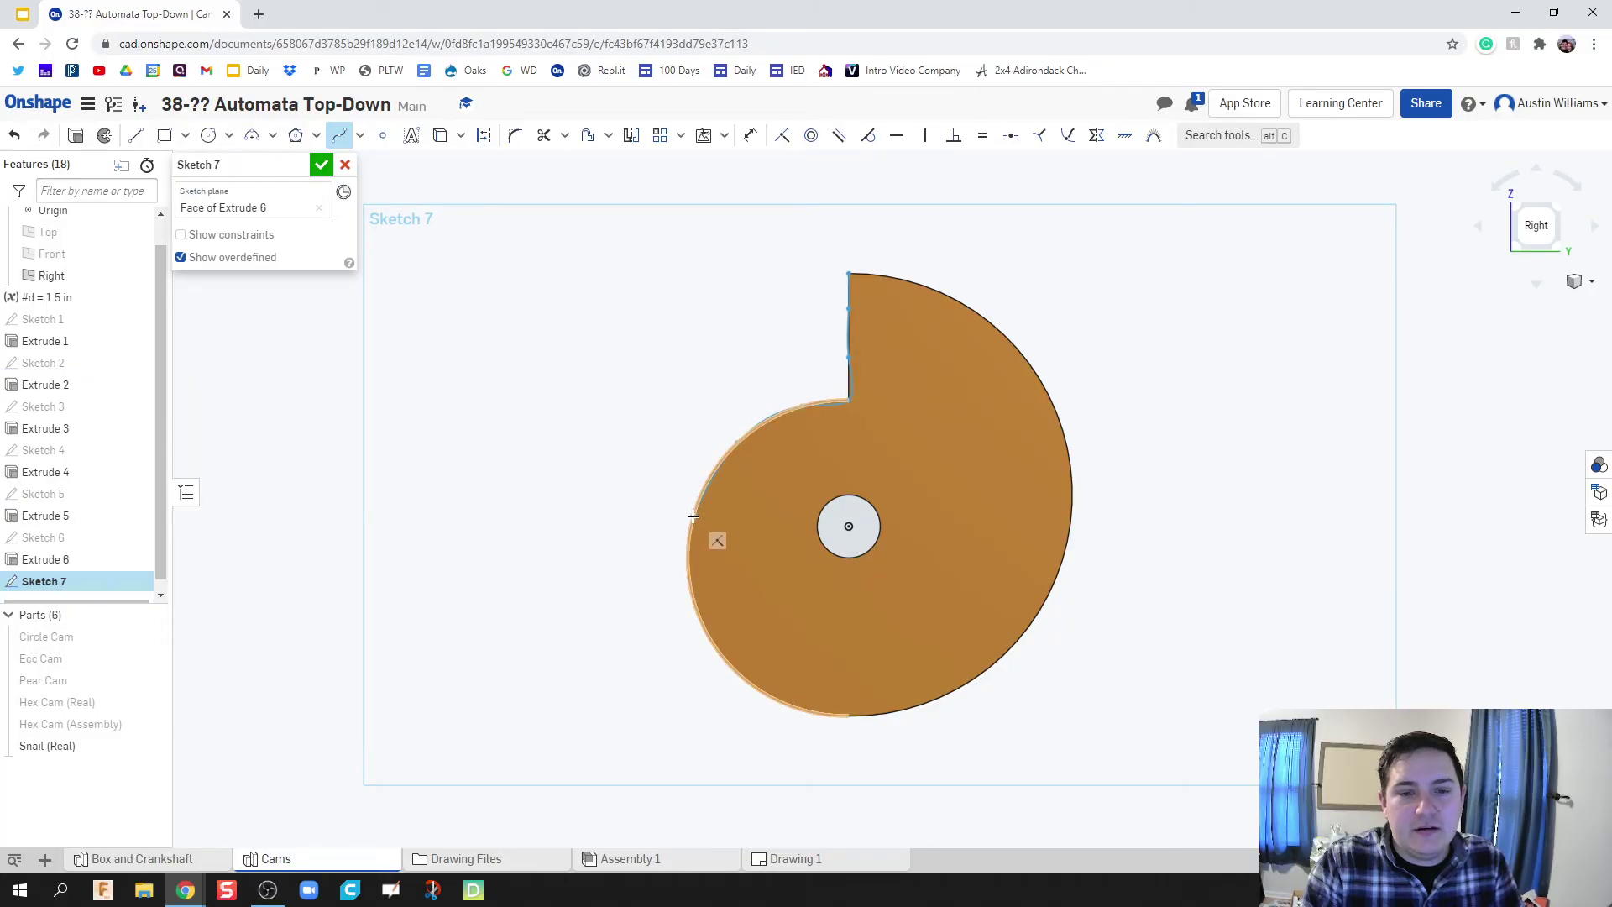
{"action": "left_click", "coordinate": [692, 516]}
{"action": "left_click", "coordinate": [701, 628]}
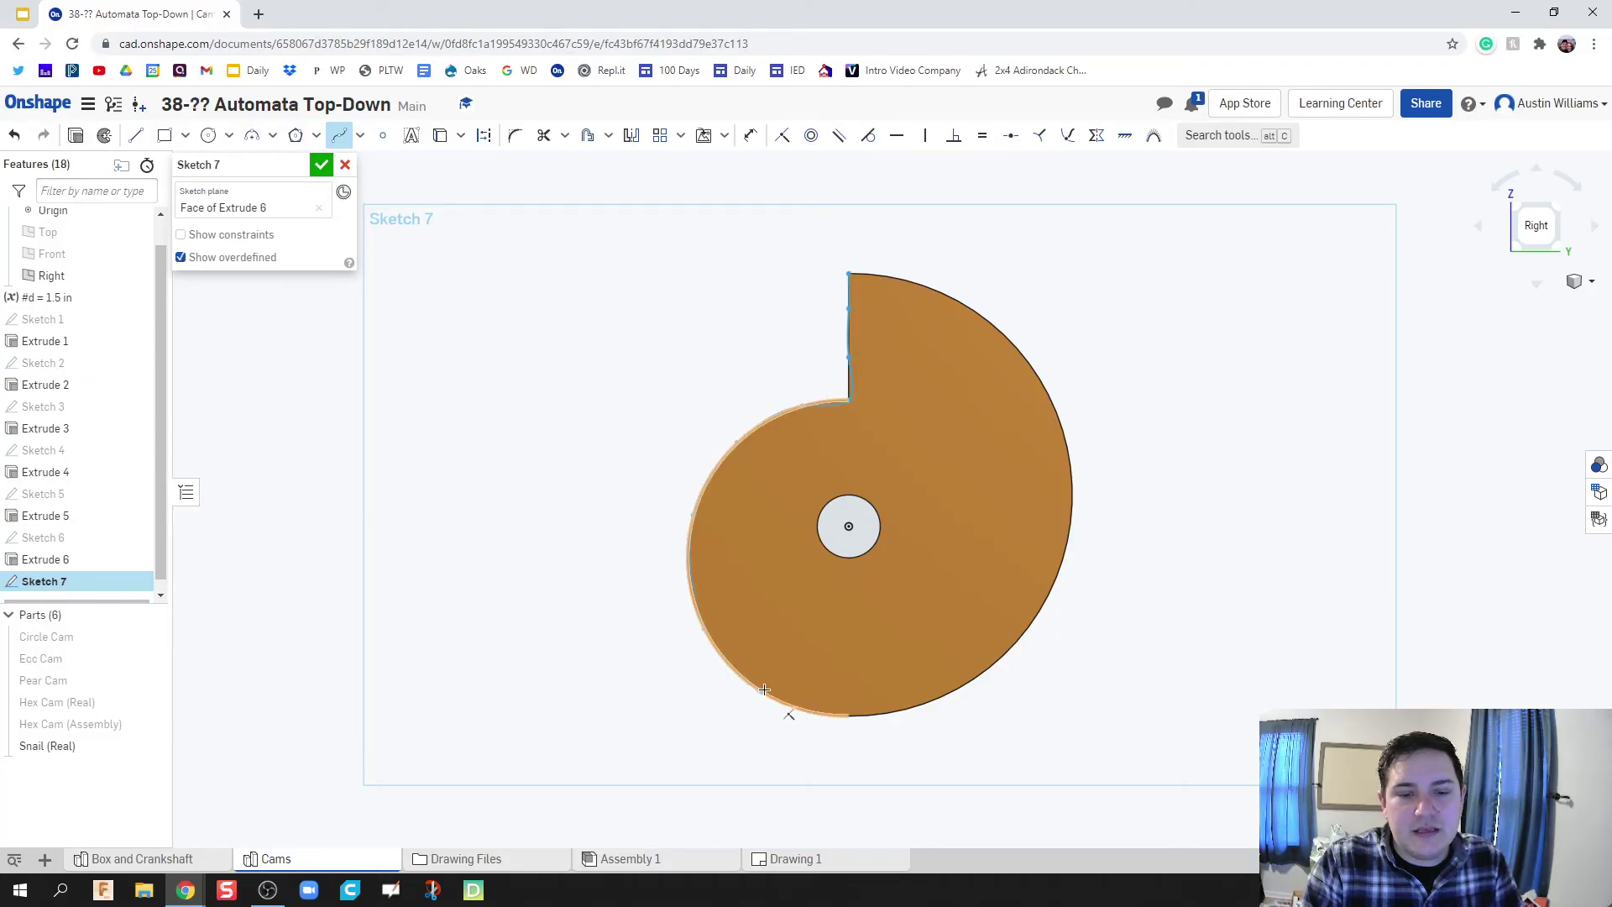
{"action": "left_click", "coordinate": [842, 723]}
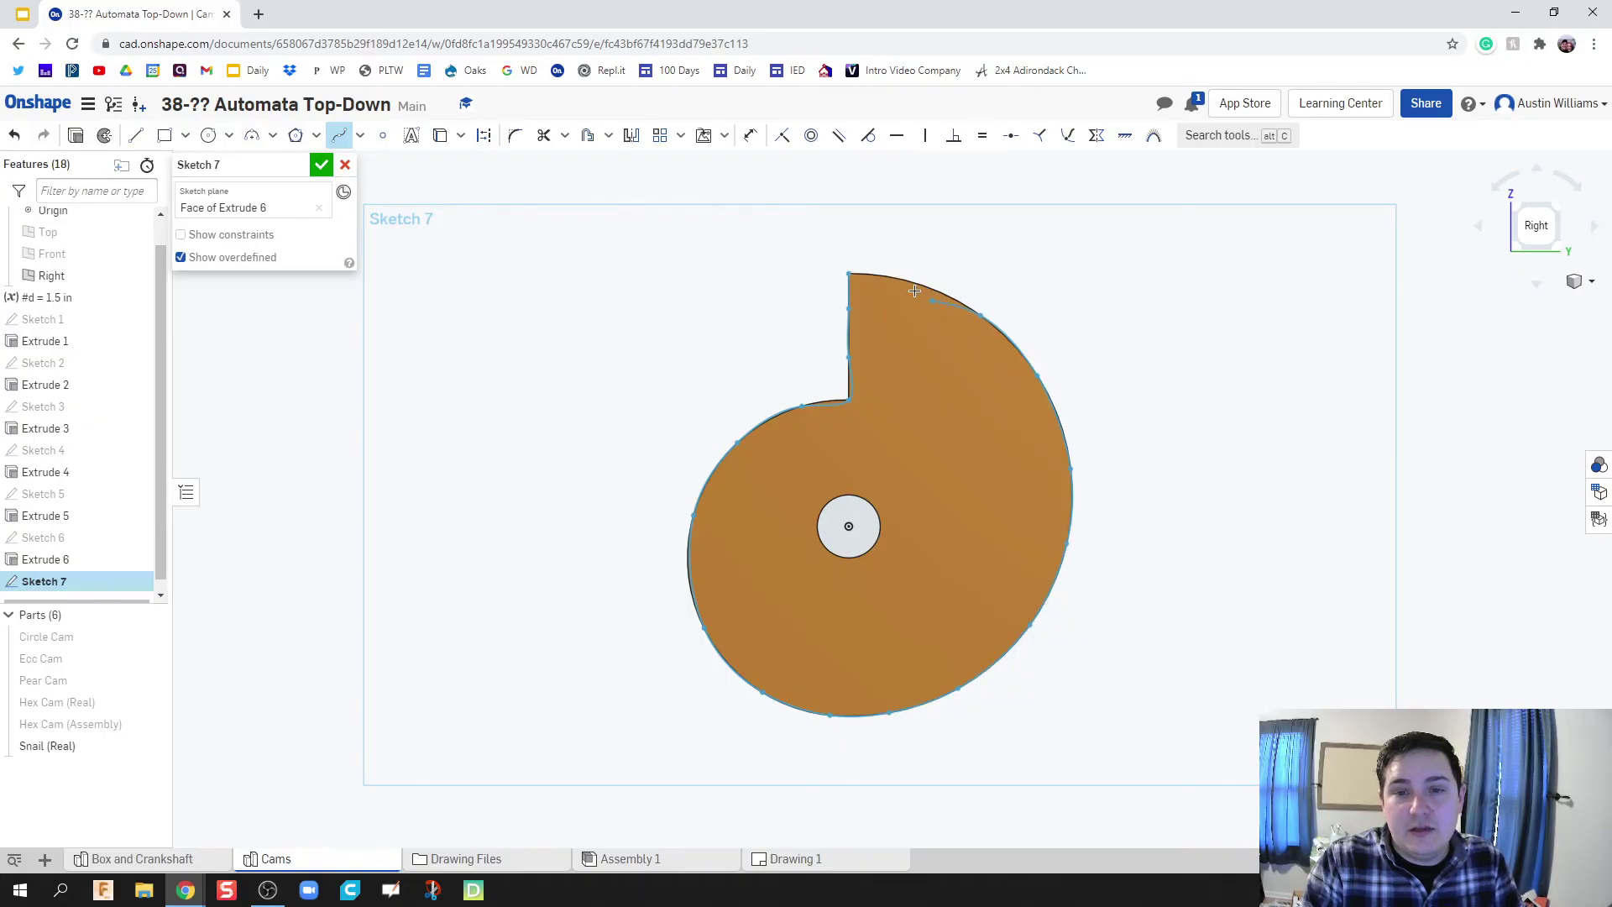
{"action": "double_click", "coordinate": [850, 273]}
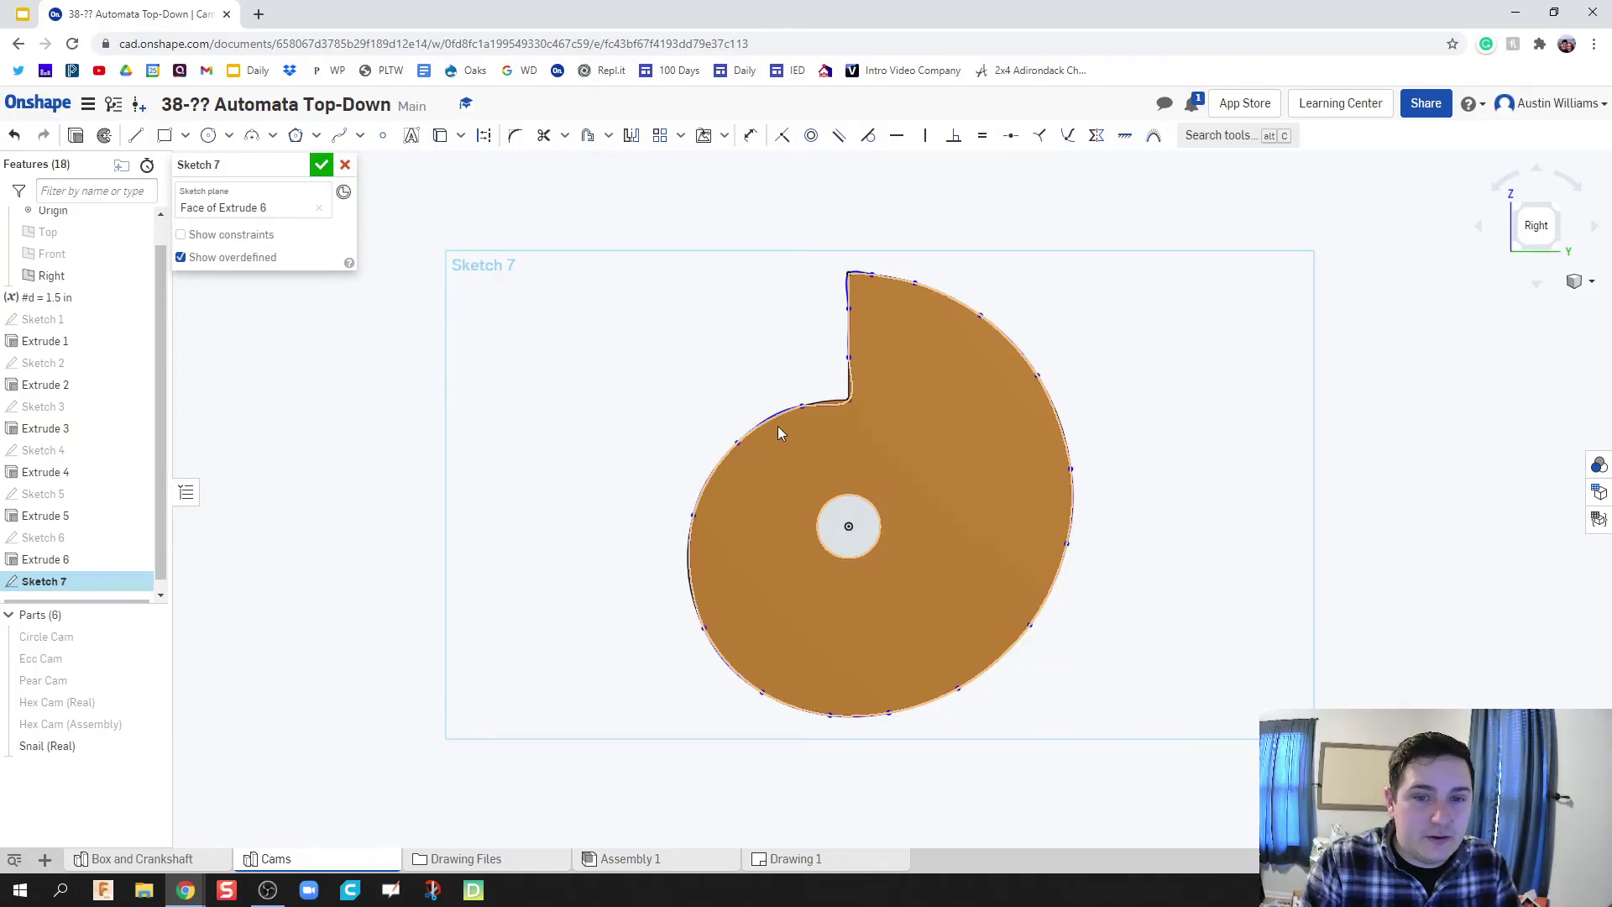
Accept Sketch 7, hide Snail (Real), and reopen Sketch 7 viewed head-on
{"action": "left_click", "coordinate": [322, 168]}
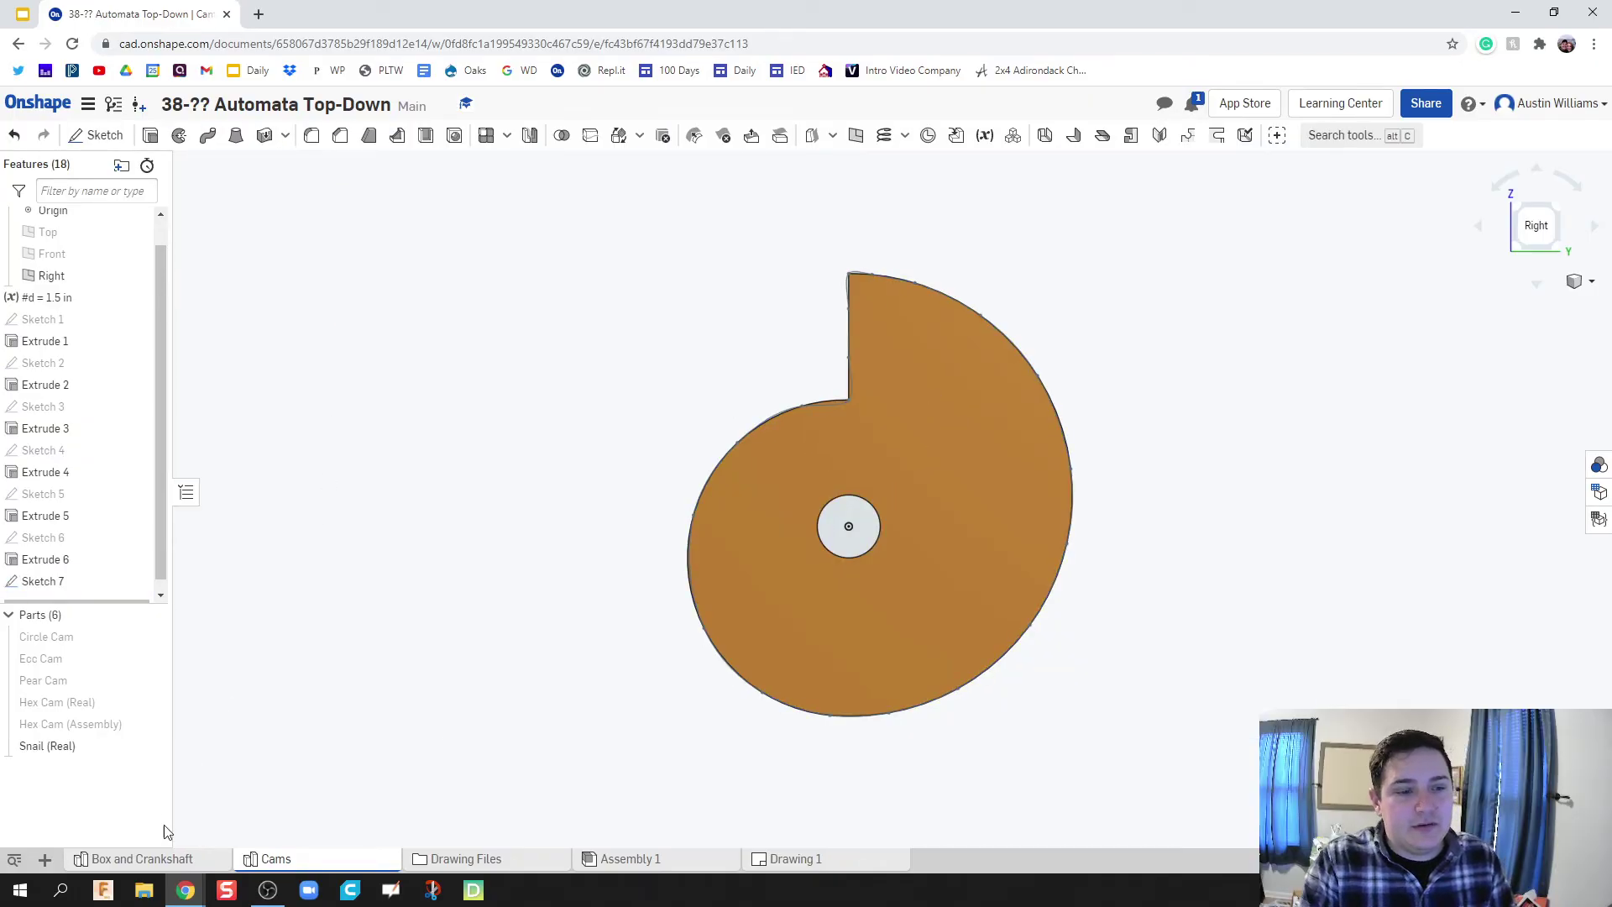
{"action": "left_click", "coordinate": [151, 748]}
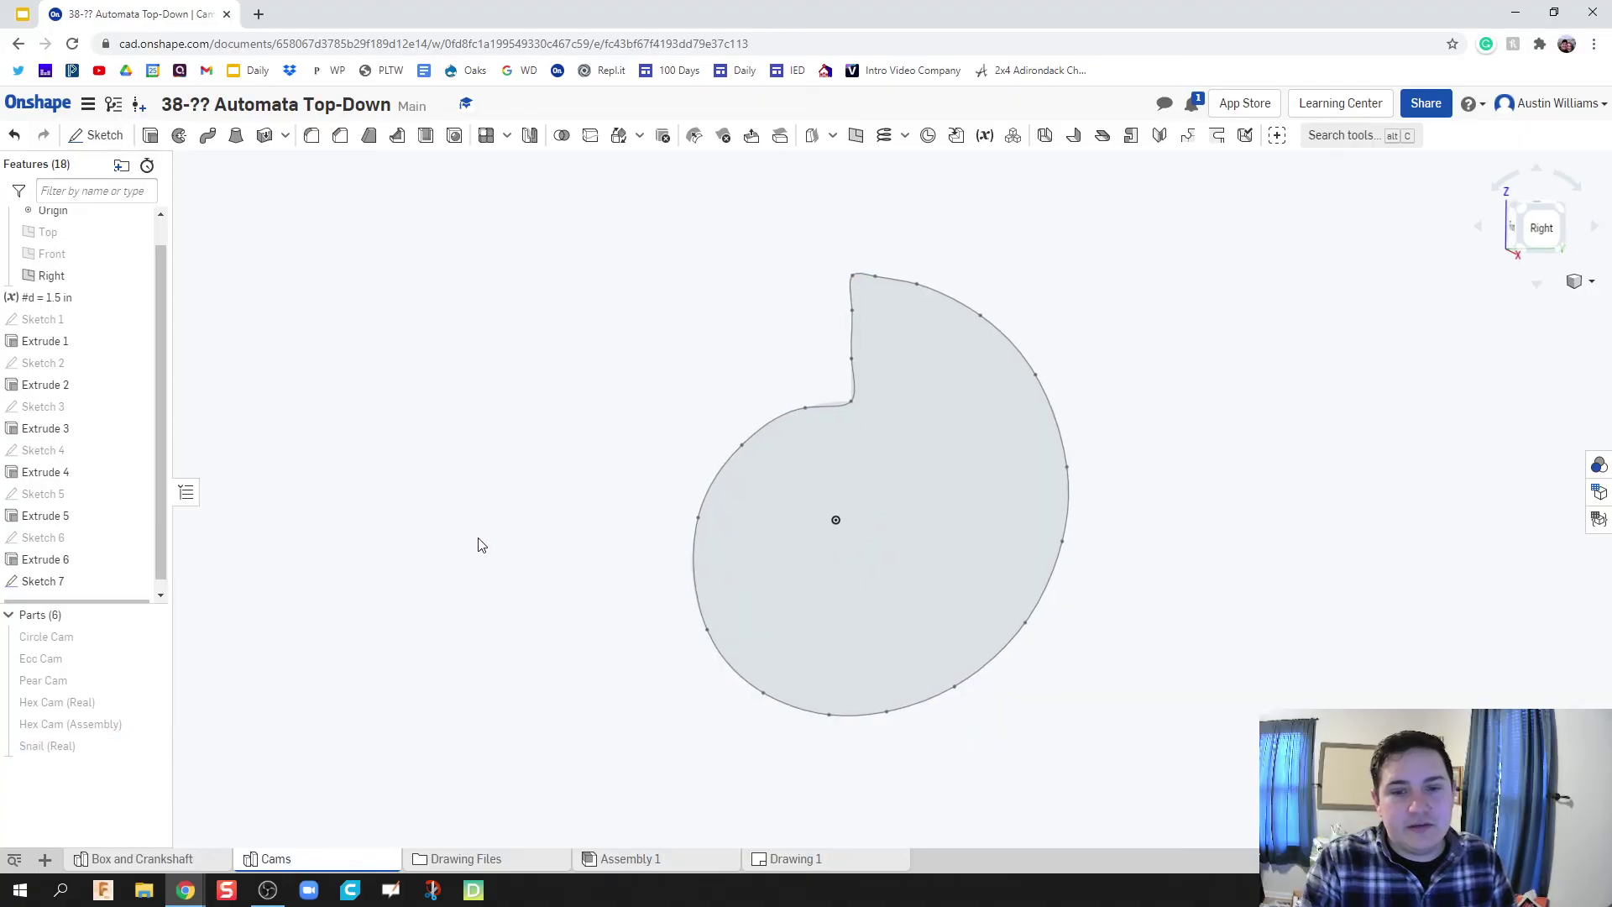
{"action": "double_click", "coordinate": [37, 581]}
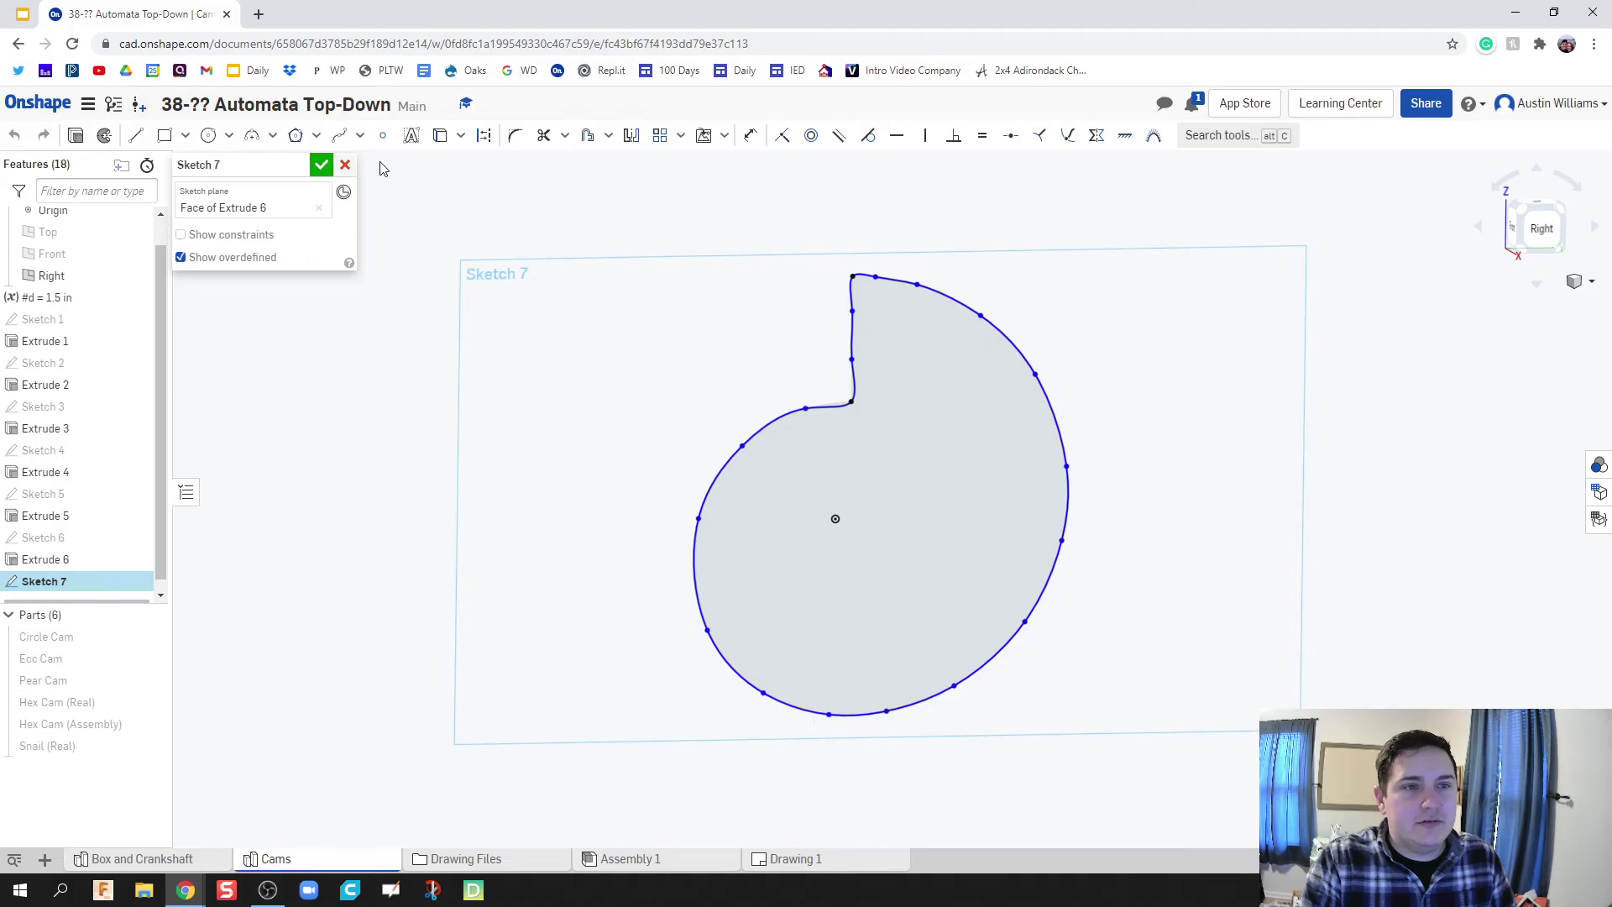
{"action": "right_click", "coordinate": [1044, 480]}
{"action": "left_click", "coordinate": [1135, 751]}
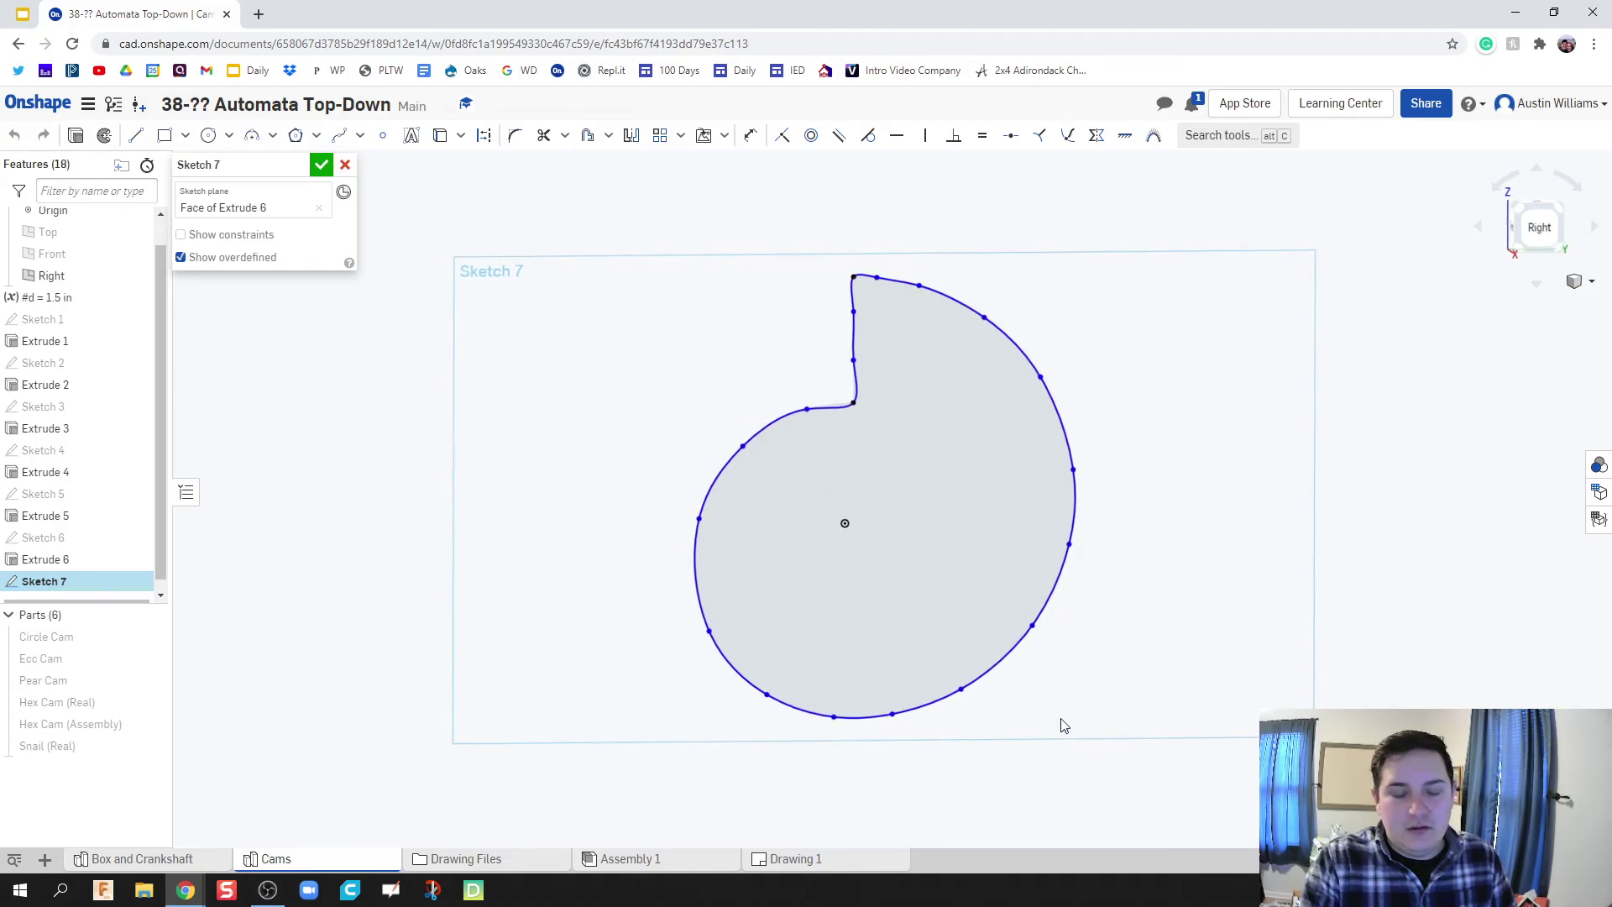
Add a centre circle dimensioned 3/16 (0.188) diameter and close the sketch
{"action": "key", "text": "c"}
{"action": "left_click", "coordinate": [861, 532]}
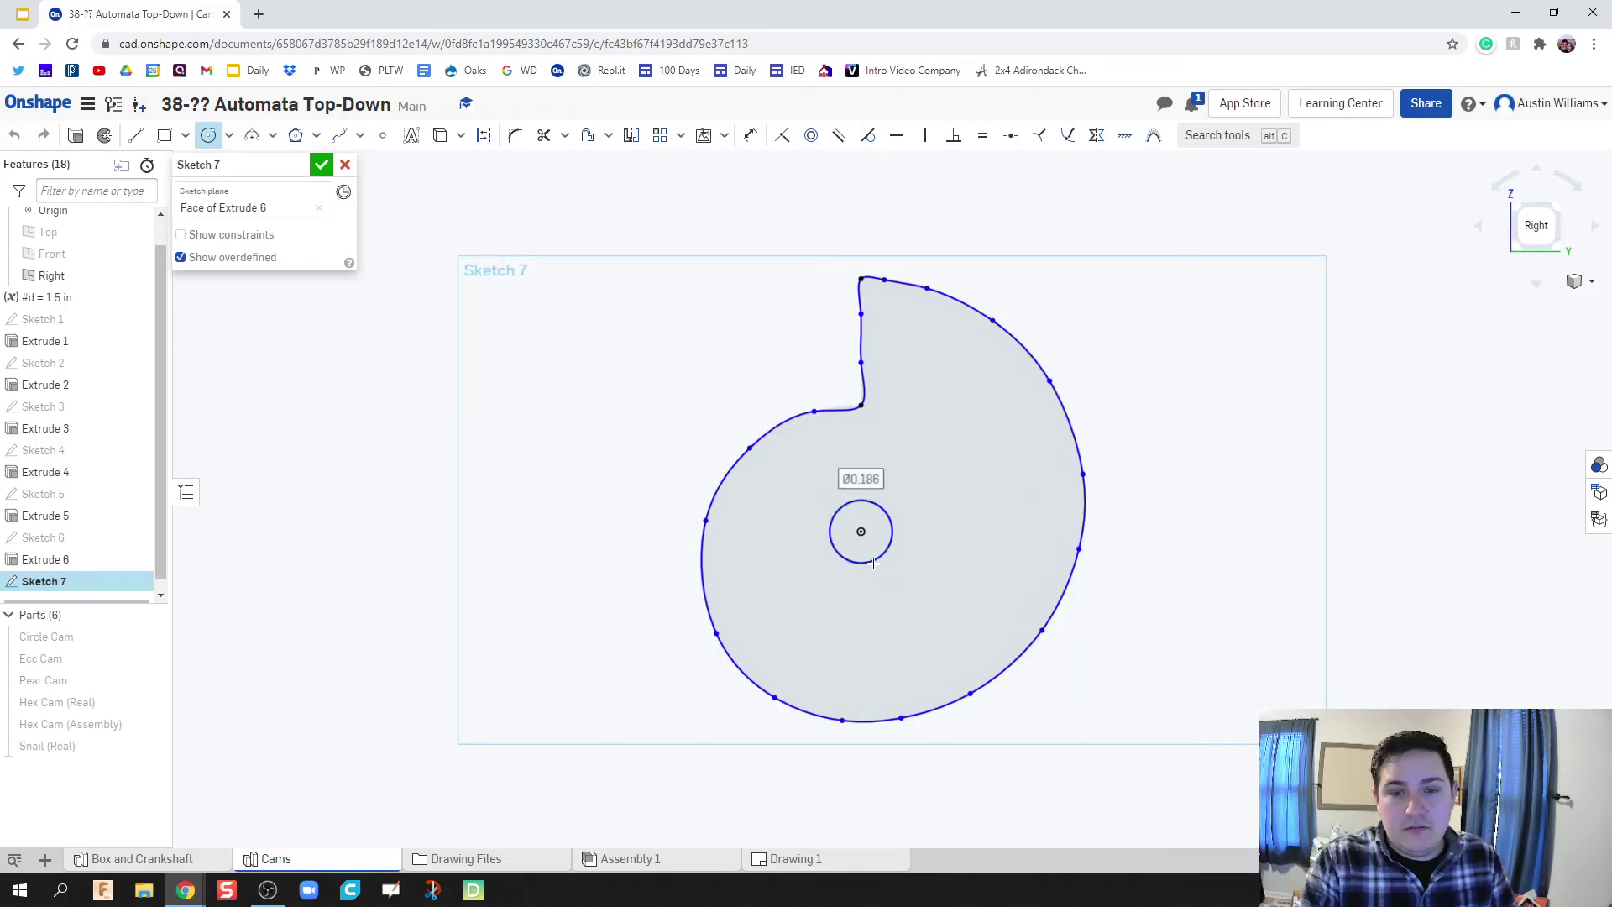
{"action": "key", "text": "d"}
{"action": "left_click", "coordinate": [893, 530]}
{"action": "left_click", "coordinate": [931, 505]}
{"action": "type", "text": "3"}
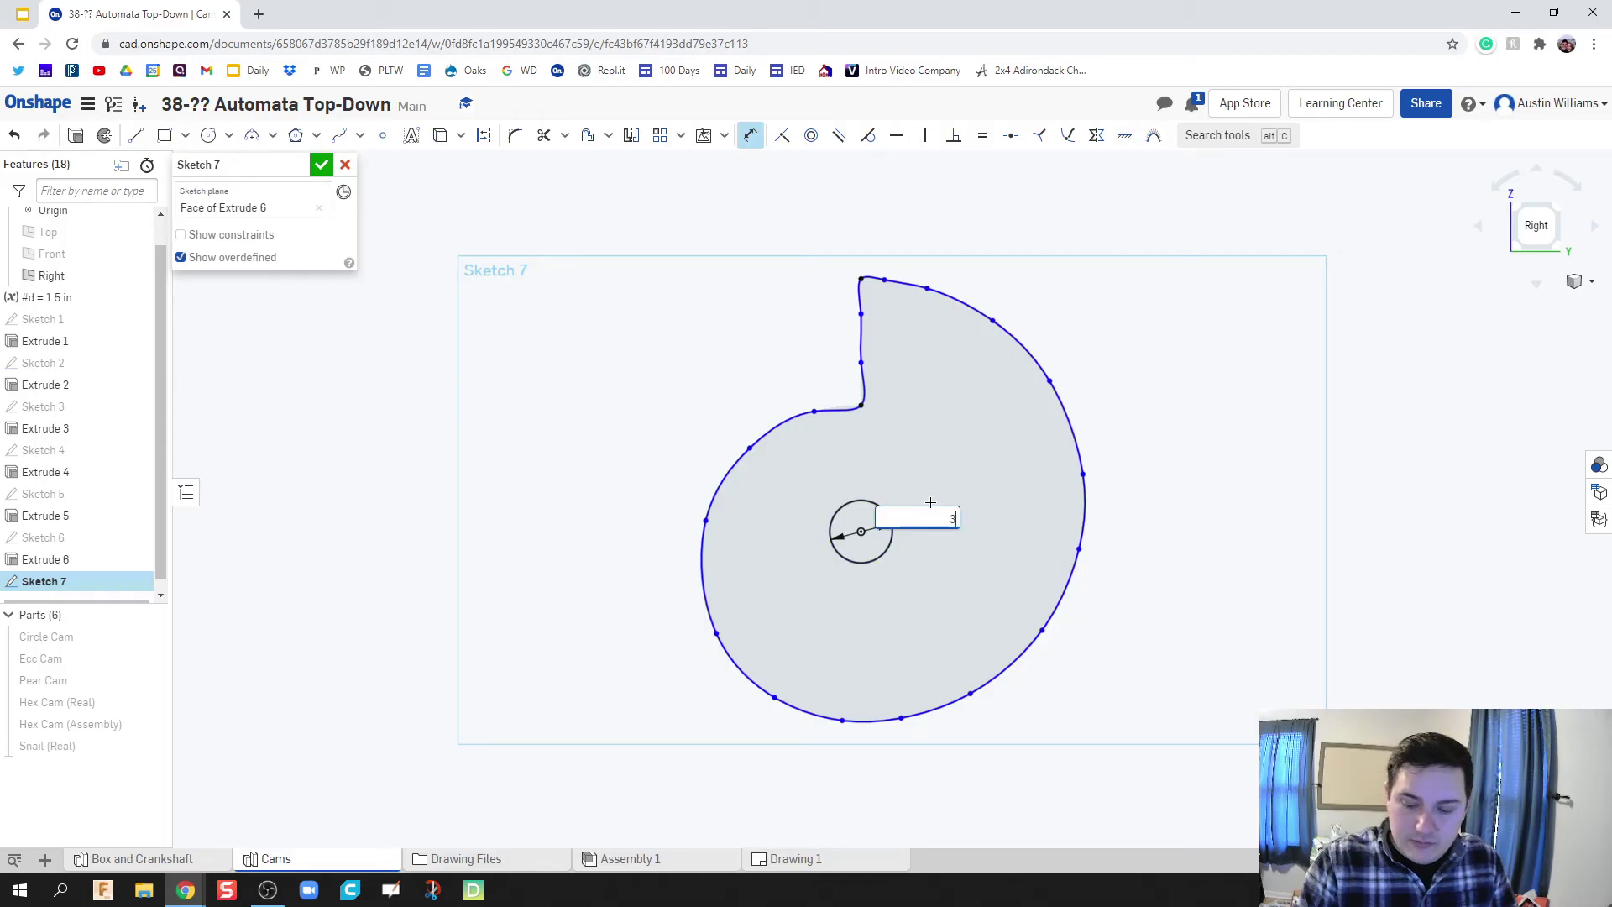
{"action": "type", "text": "6"}
{"action": "key", "text": "Return"}
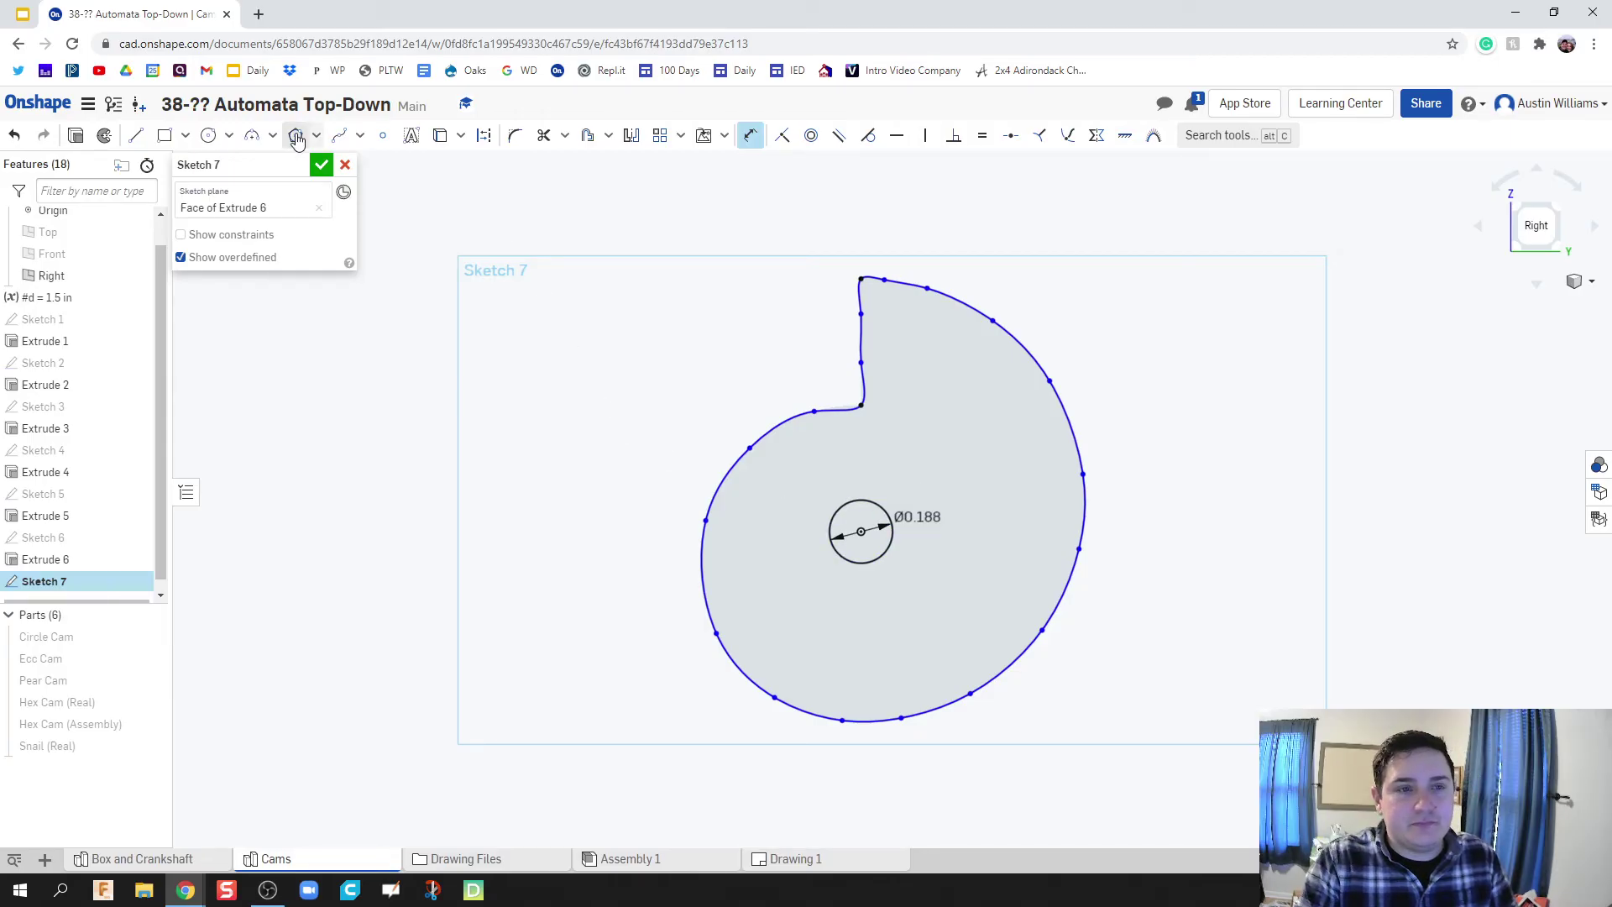
{"action": "left_click", "coordinate": [321, 166]}
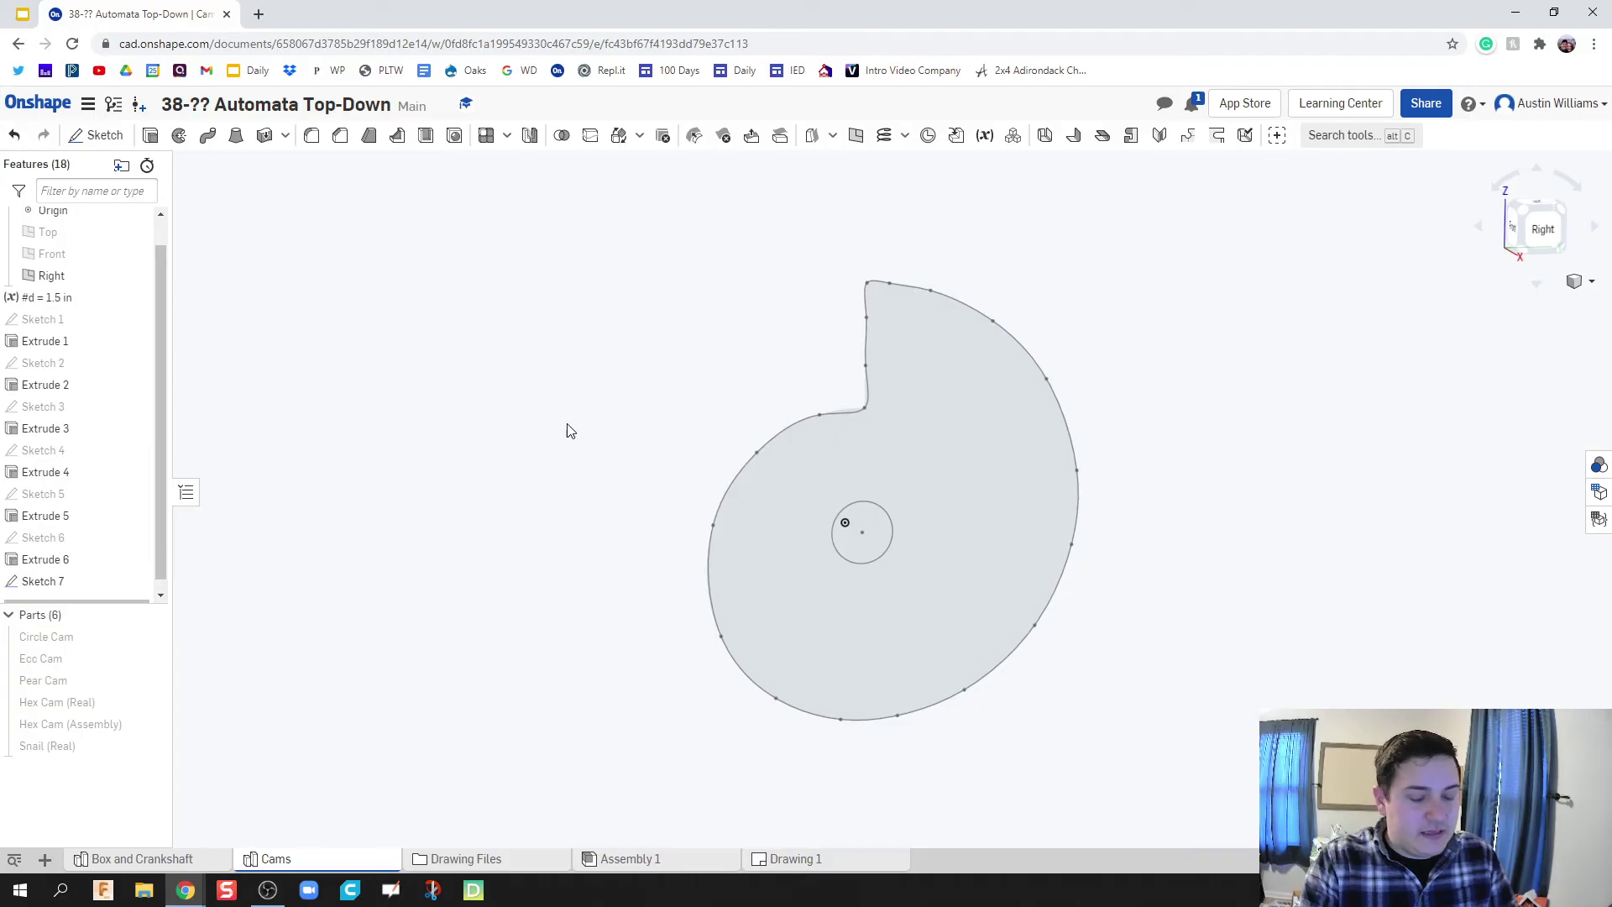
Extrude all faces of Sketch 7 as a new part, Part 7
{"action": "key", "text": "shift+e"}
{"action": "left_click", "coordinate": [1020, 491]}
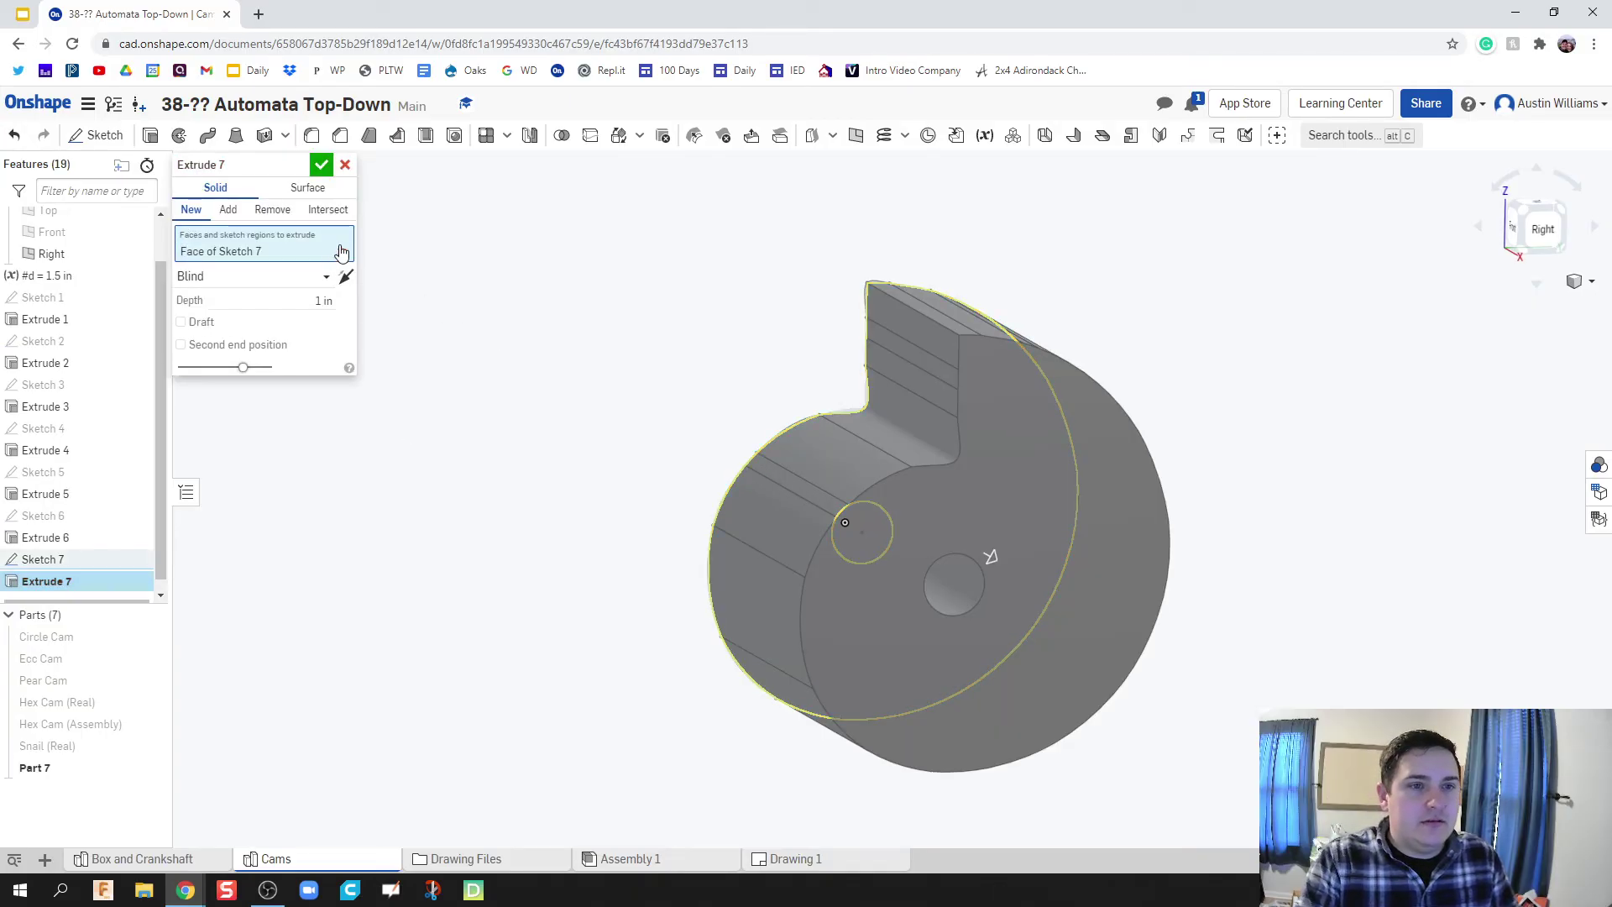
{"action": "left_click", "coordinate": [318, 303]}
{"action": "type", "text": "1"}
{"action": "key", "text": "Return"}
{"action": "left_click", "coordinate": [341, 253]}
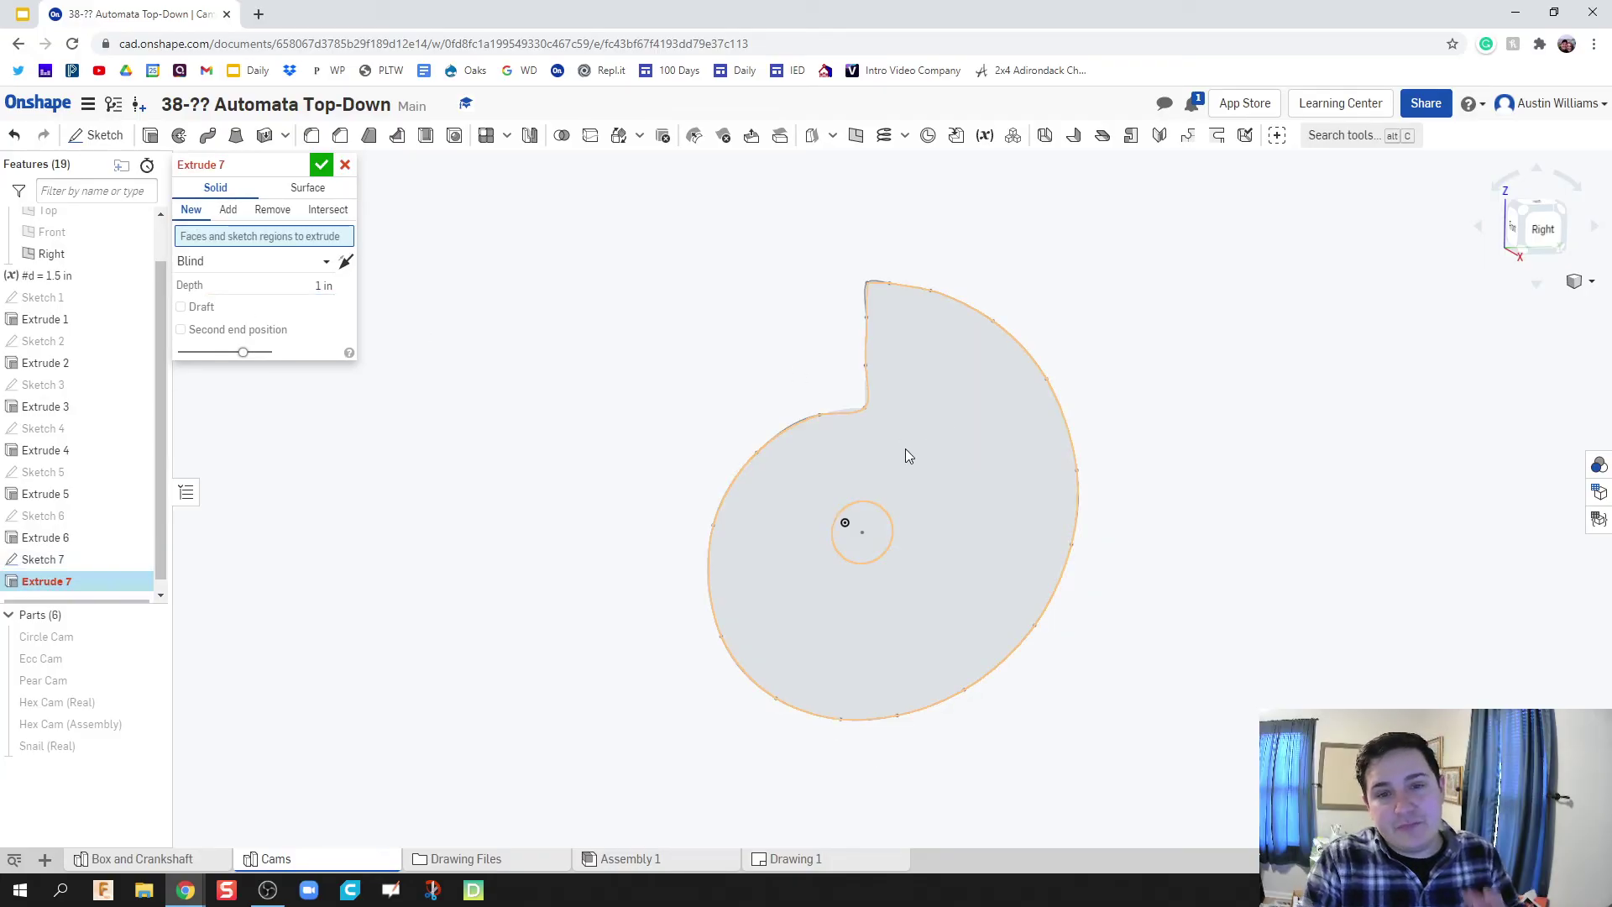
{"action": "mouse_move", "coordinate": [75, 560]}
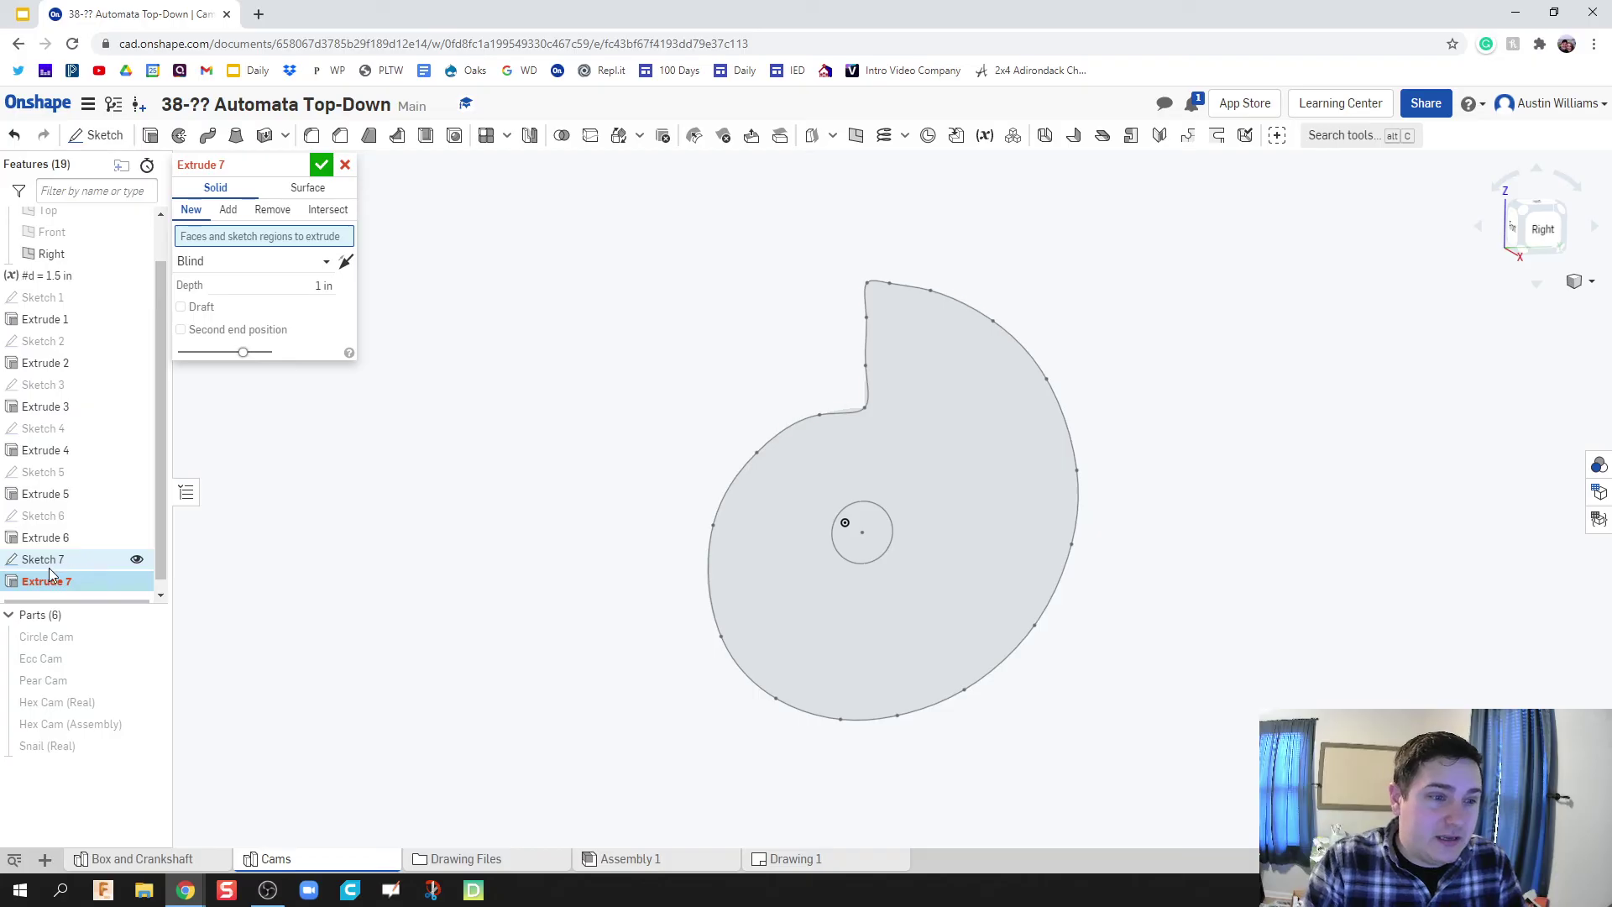
{"action": "left_click", "coordinate": [48, 564]}
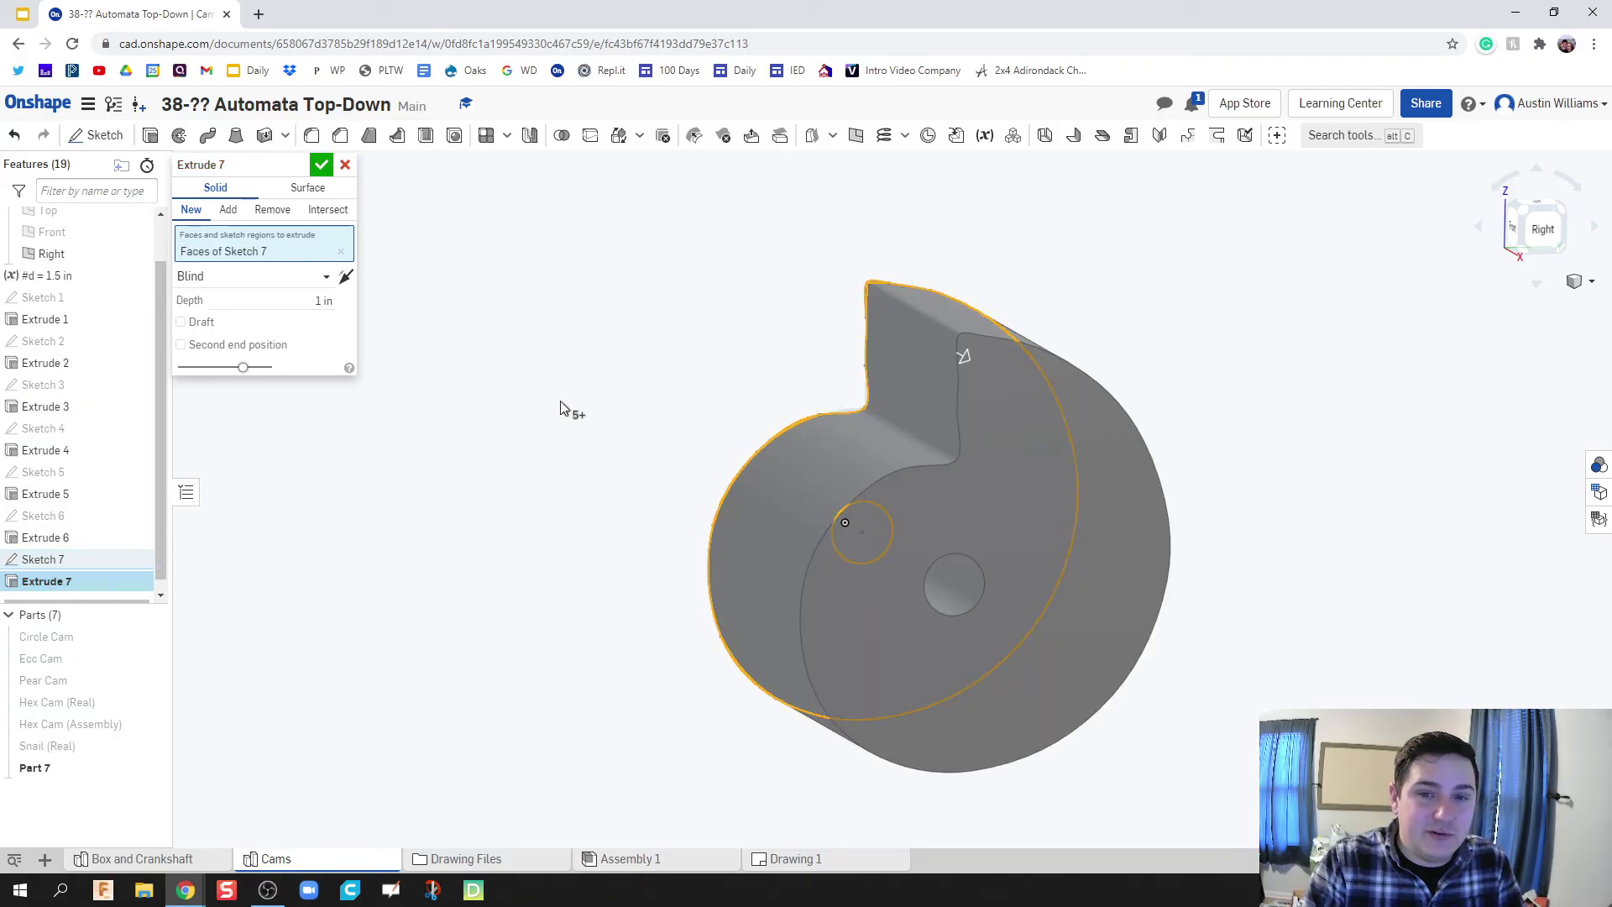
{"action": "left_click", "coordinate": [321, 165]}
{"action": "mouse_move", "coordinate": [707, 314]}
{"action": "right_mouse_down"}
{"action": "mouse_move", "coordinate": [774, 298]}
{"action": "mouse_move", "coordinate": [667, 320]}
{"action": "mouse_move", "coordinate": [620, 240]}
{"action": "right_mouse_up"}
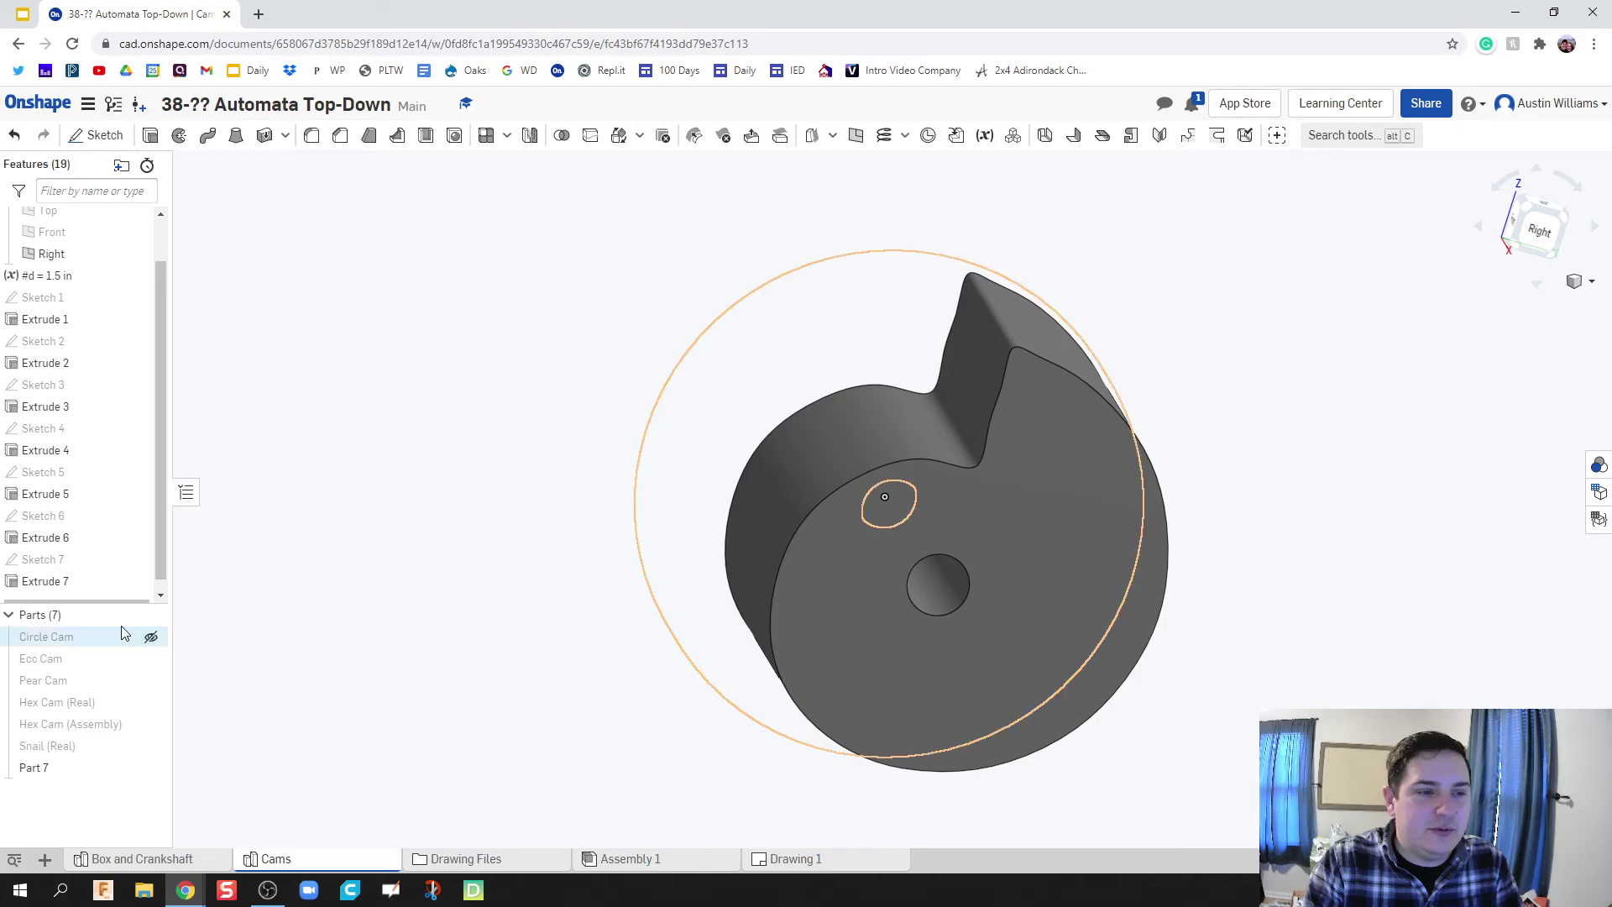
Change Extrude 7's depth to 3/16 in
{"action": "double_click", "coordinate": [63, 583]}
{"action": "left_click", "coordinate": [304, 300]}
{"action": "type", "text": "3/16"}
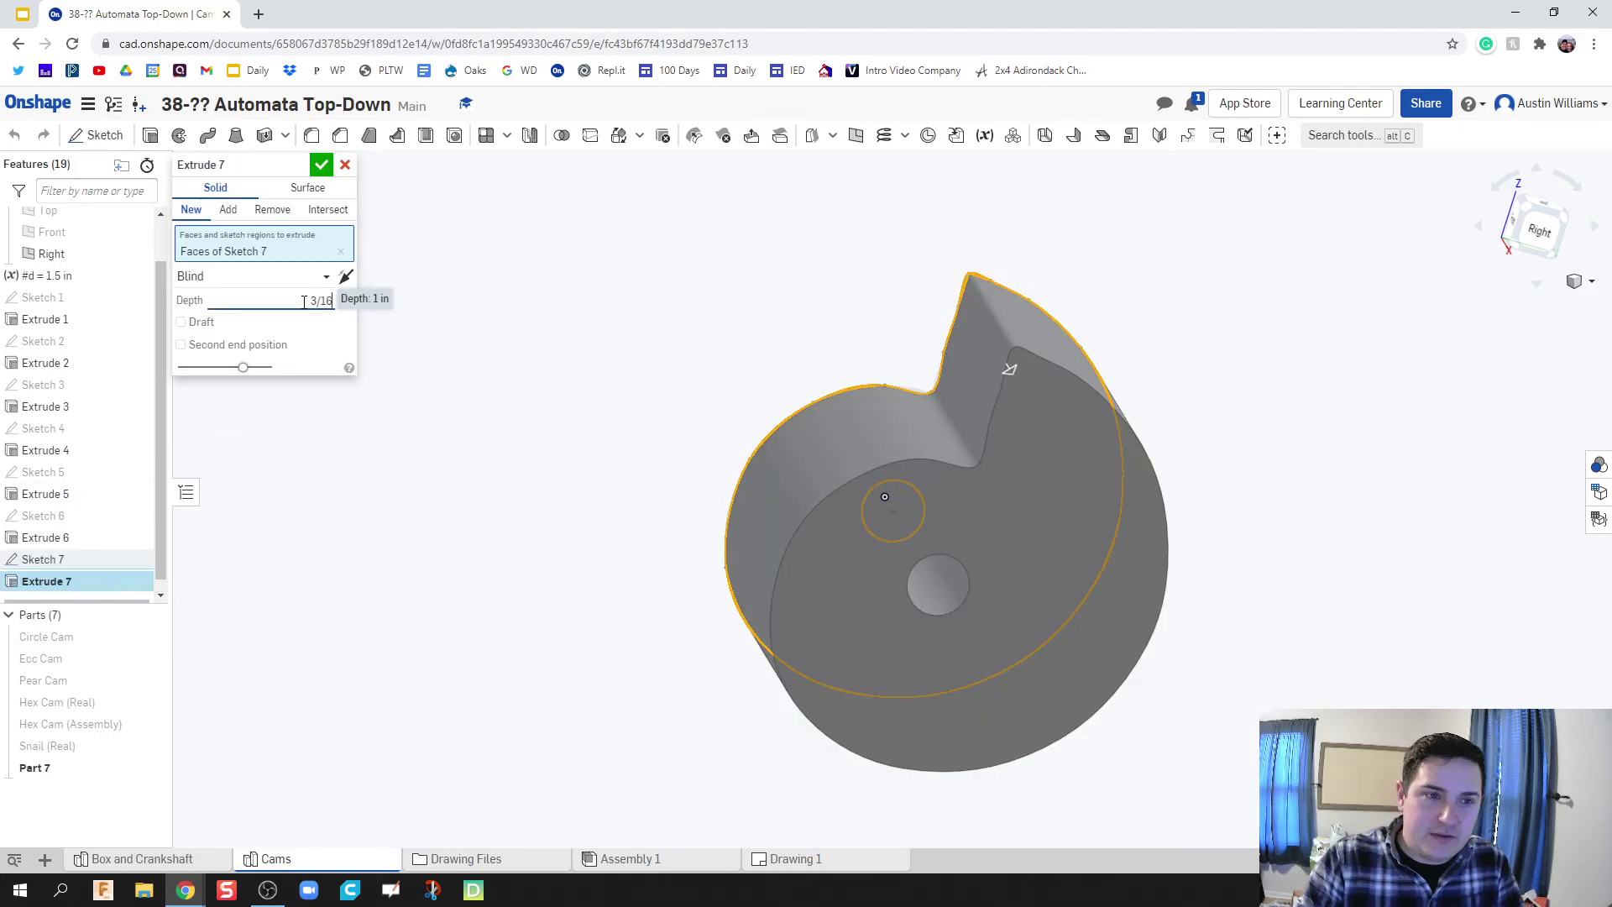
{"action": "key", "text": "Return"}
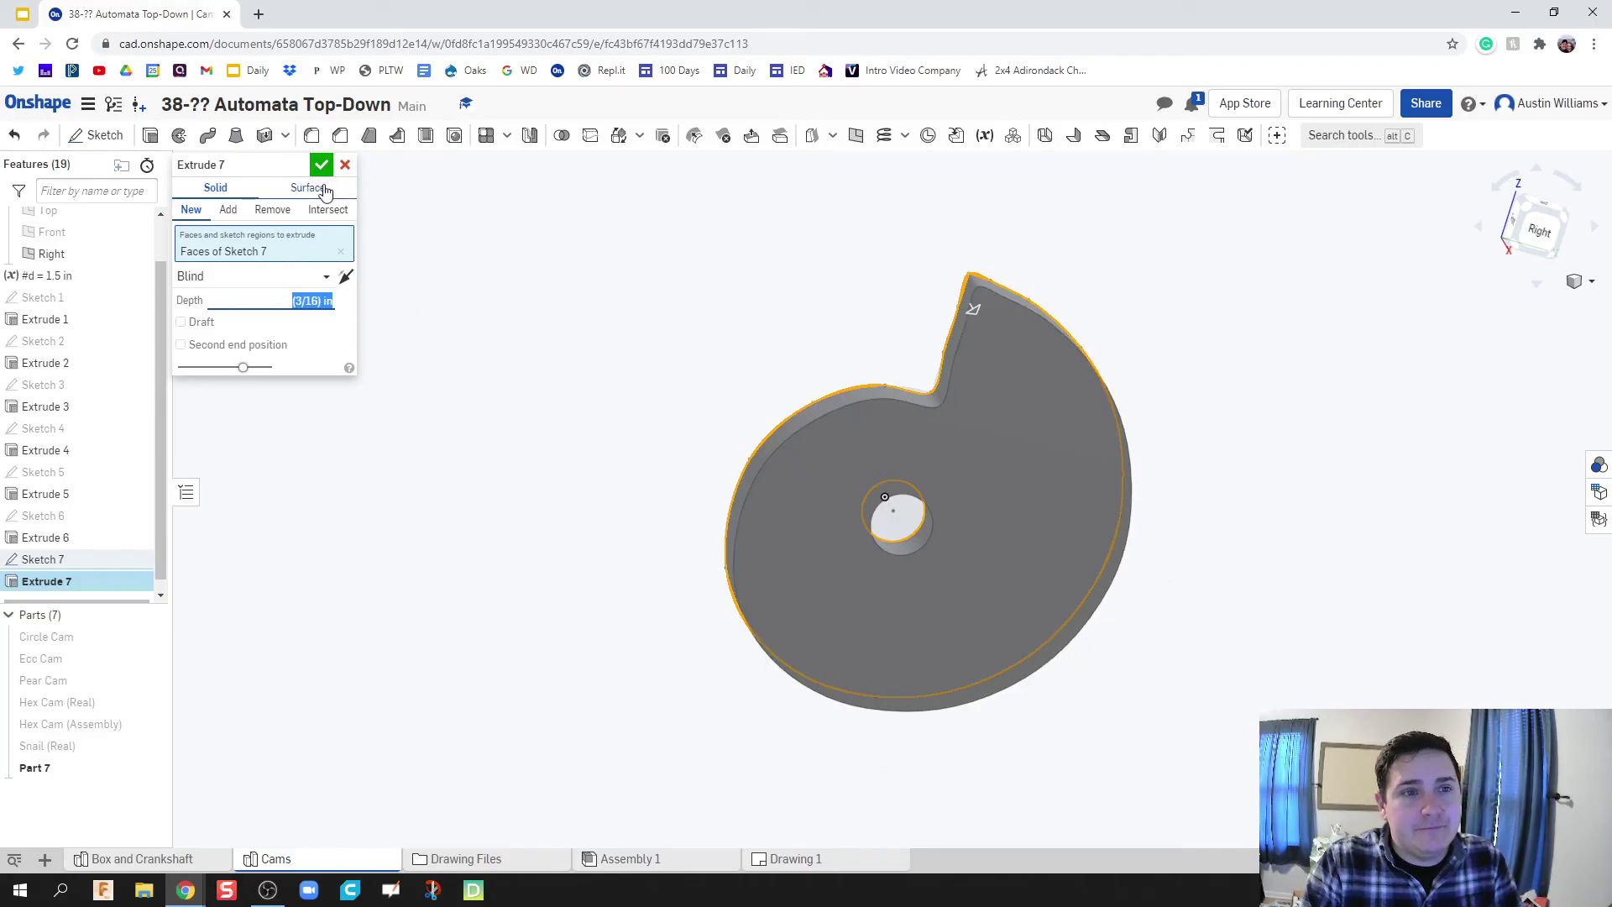
{"action": "left_click", "coordinate": [322, 165]}
{"action": "mouse_move", "coordinate": [731, 504]}
{"action": "right_mouse_down"}
{"action": "mouse_move", "coordinate": [639, 509]}
{"action": "mouse_move", "coordinate": [809, 504]}
{"action": "mouse_move", "coordinate": [770, 503]}
{"action": "right_mouse_up"}
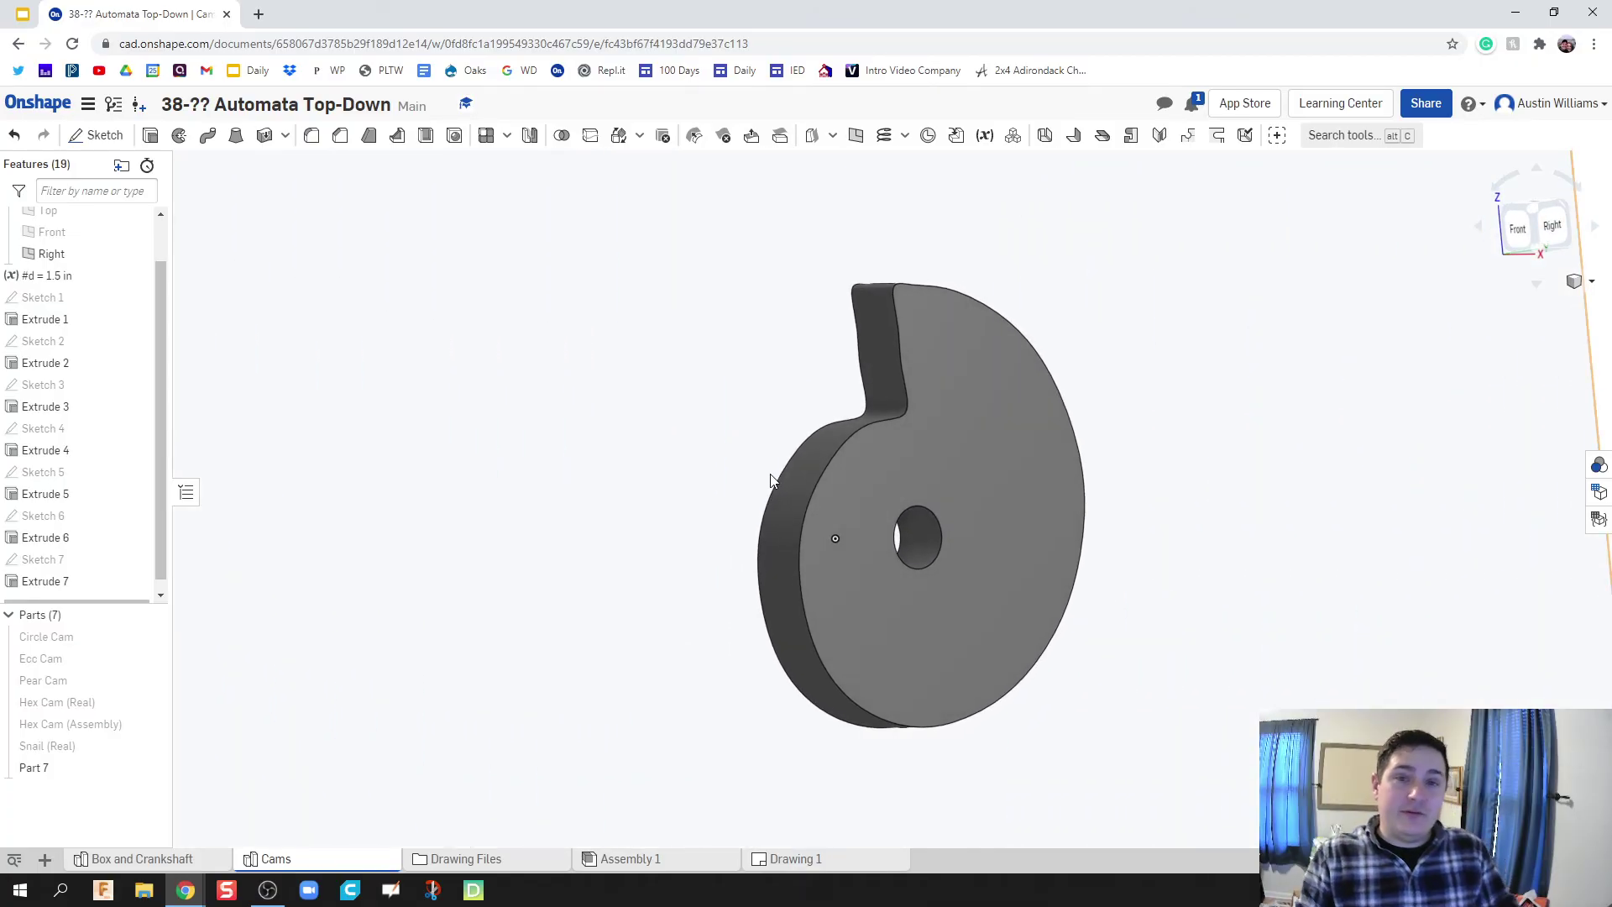